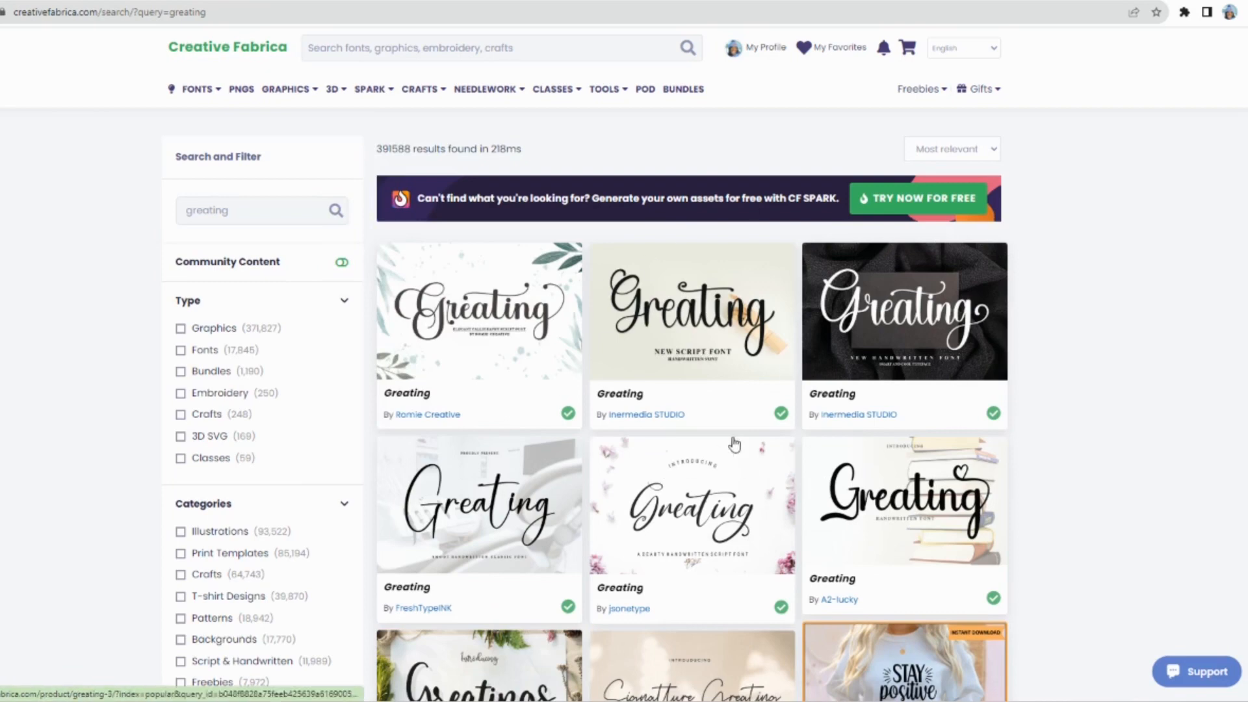
- Search Creative Fabrica for college fonts and open the Varsity and College Fonts SVG Alphabets product page
scroll(733, 441, down, 2)
scroll(734, 441, up, 2)
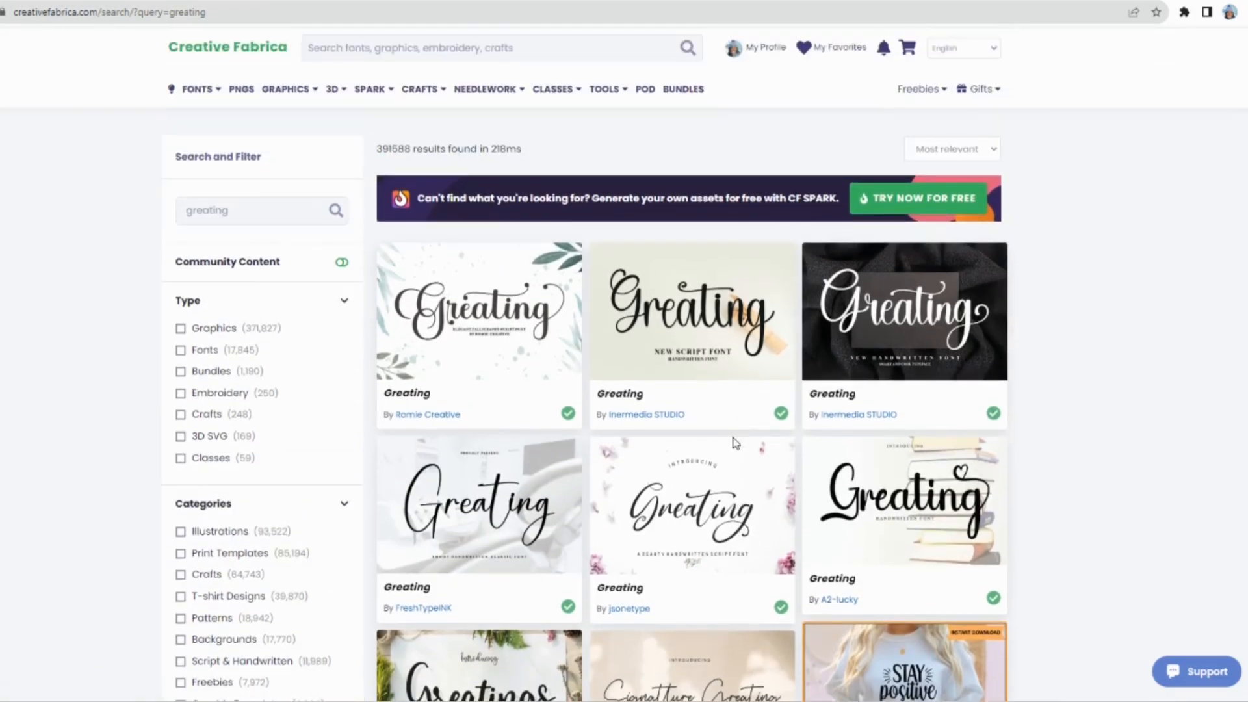
click(396, 52)
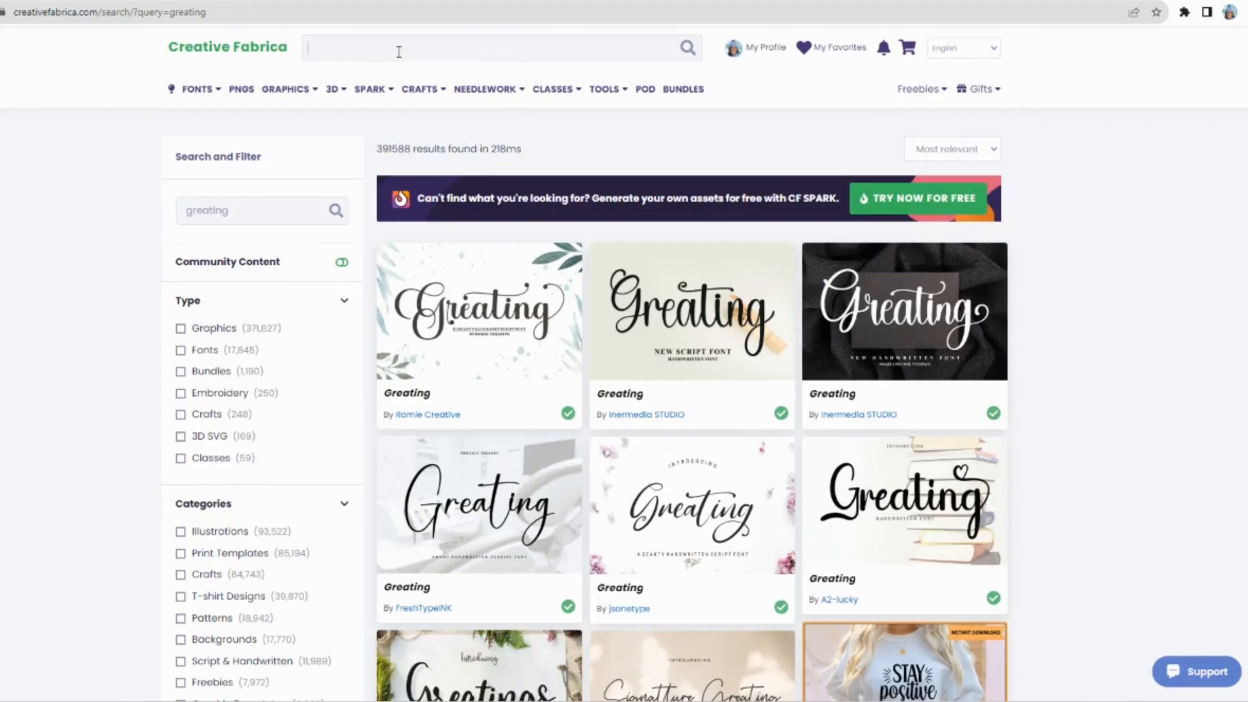
text(college)
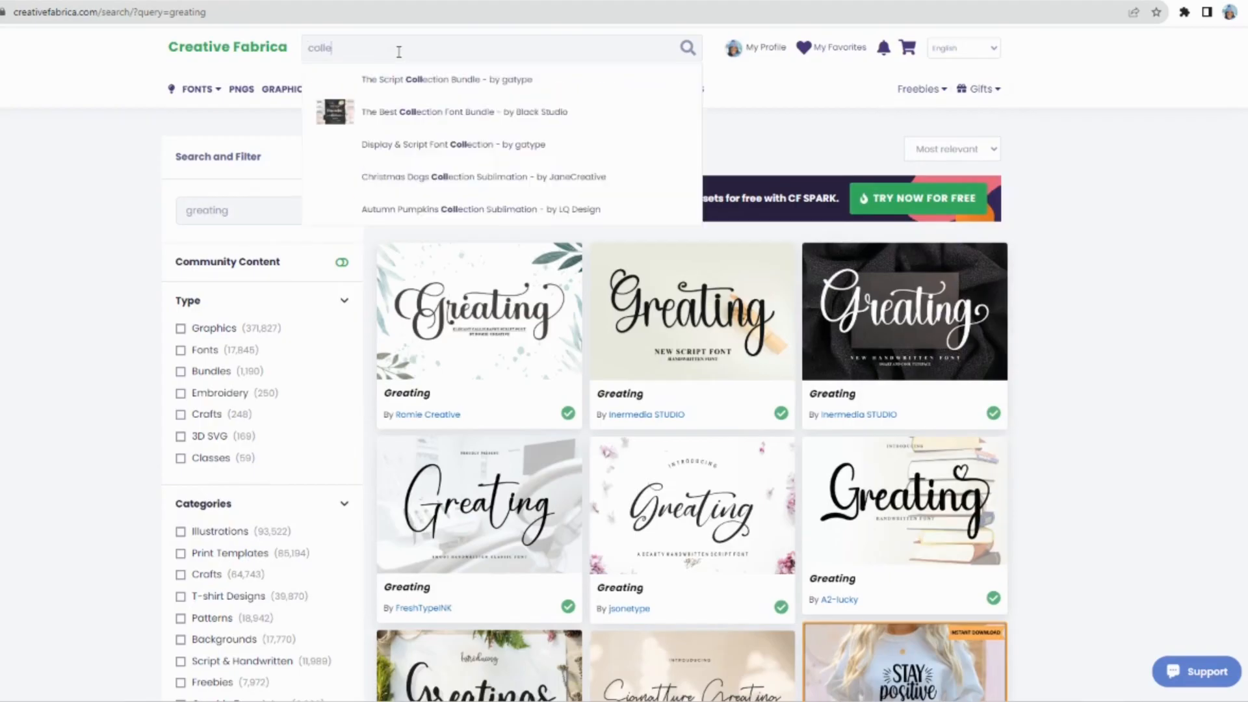
text( and uni)
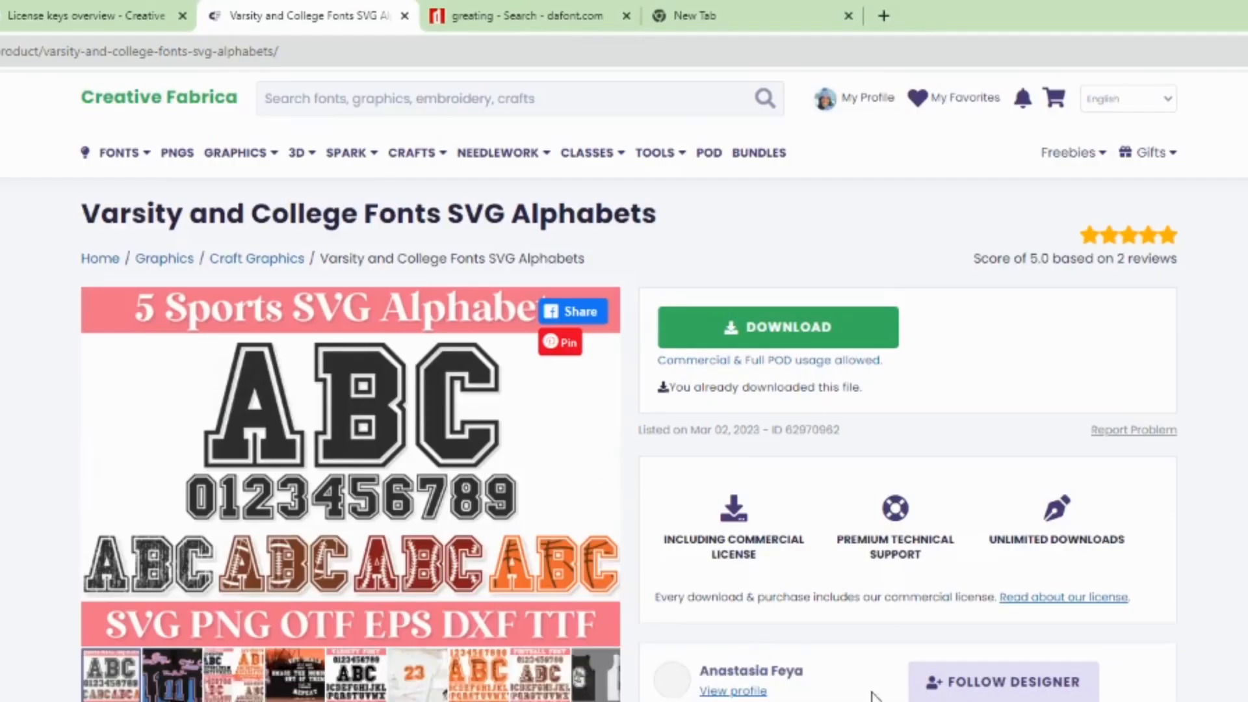
scroll(975, 698, down, 2)
scroll(351, 433, up, 2)
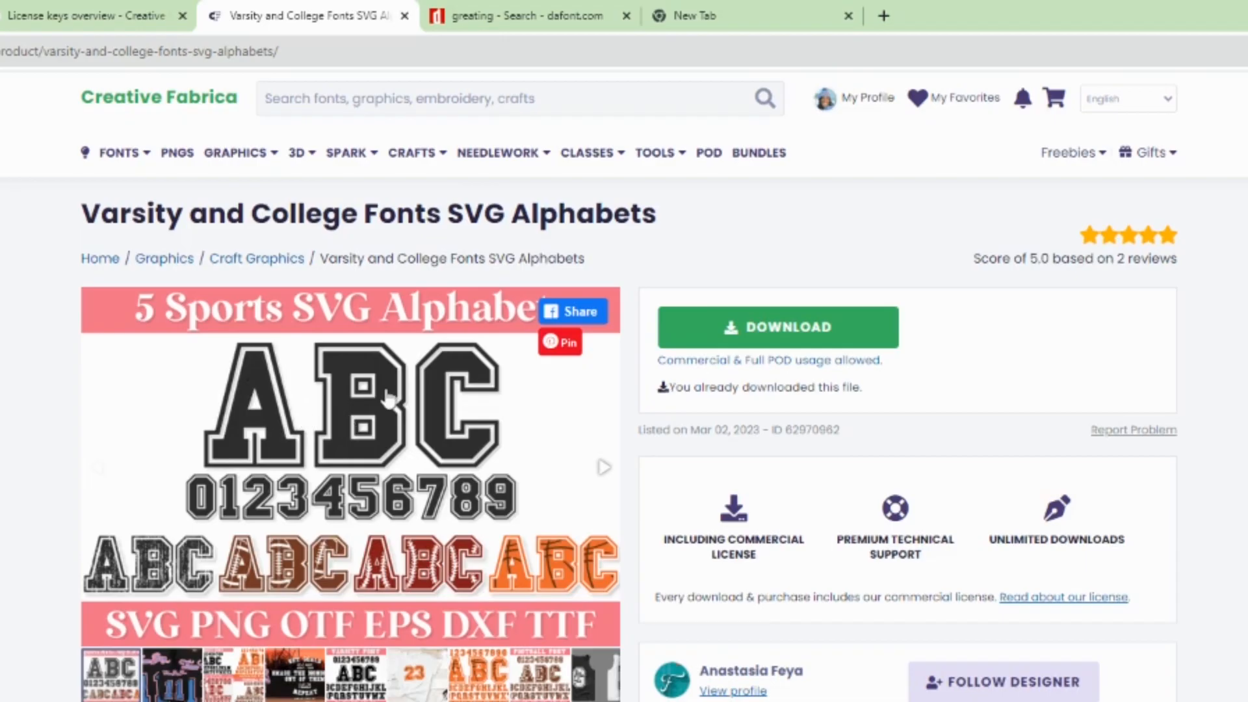
- Search for "football" and open the Football graphic by BMDesign
click(378, 103)
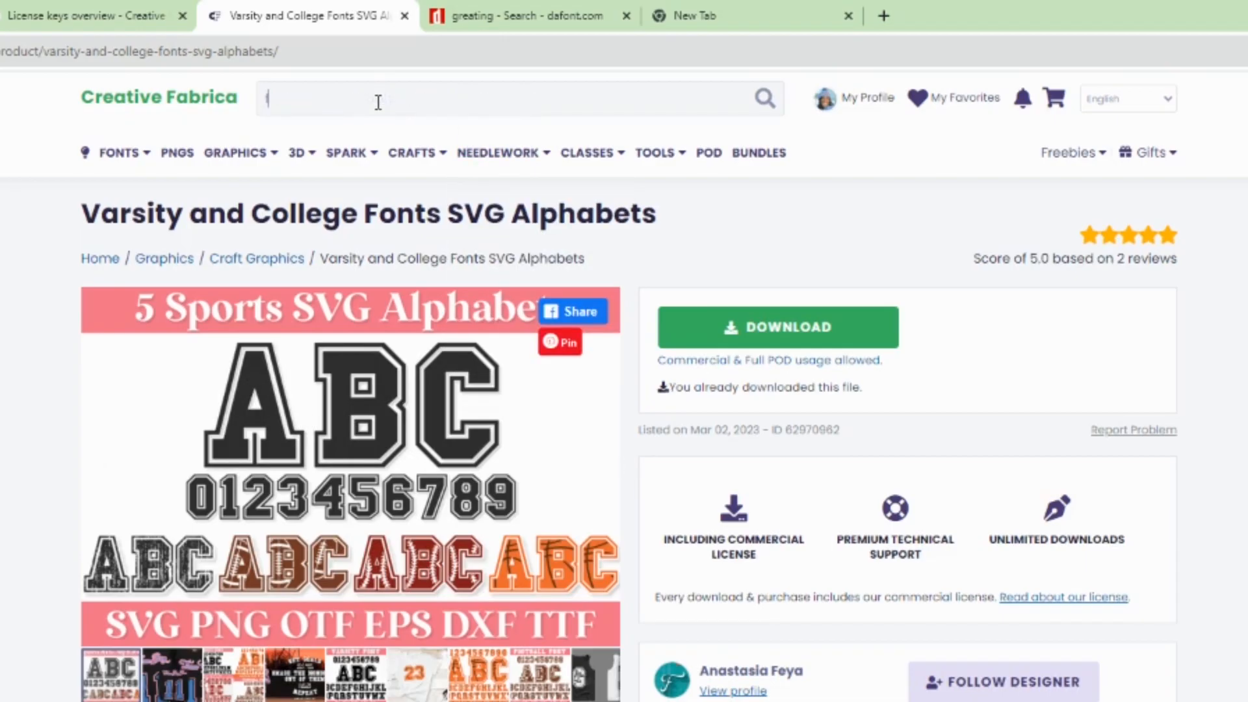
text(football)
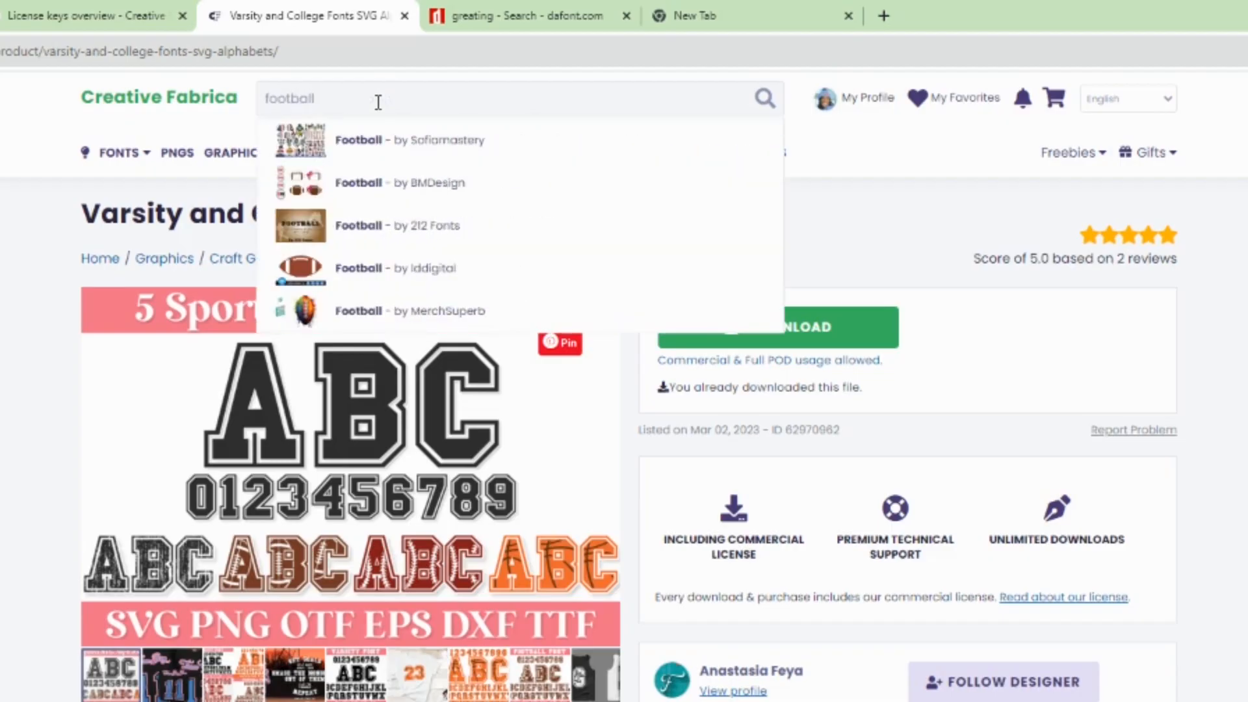
key(Return)
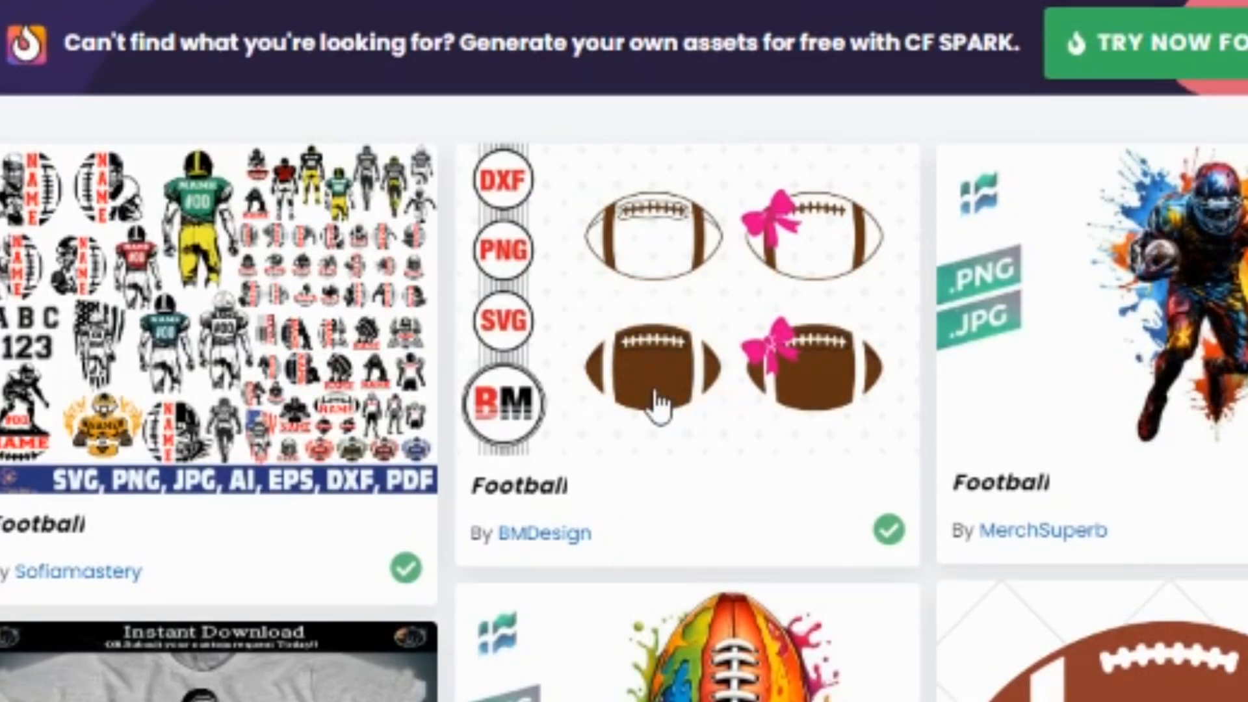
click(657, 403)
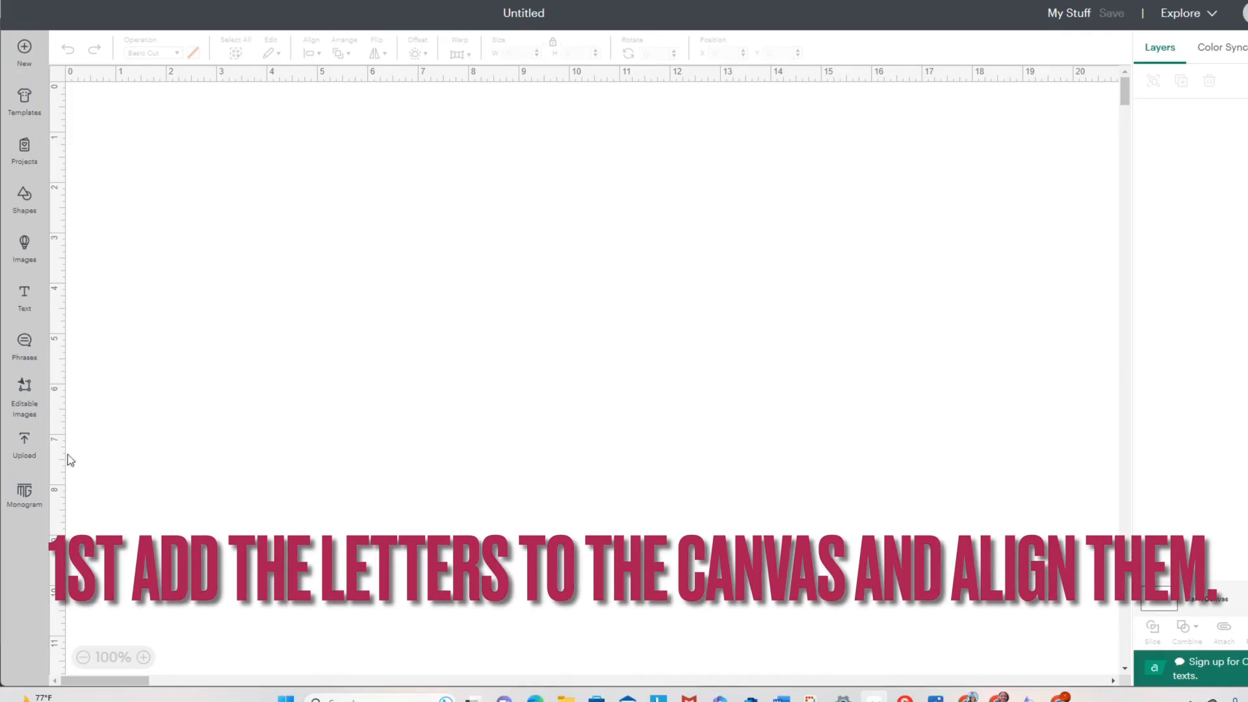
- Switch to Cricut Design Space and add the uploaded G and O letter images to the canvas
click(24, 443)
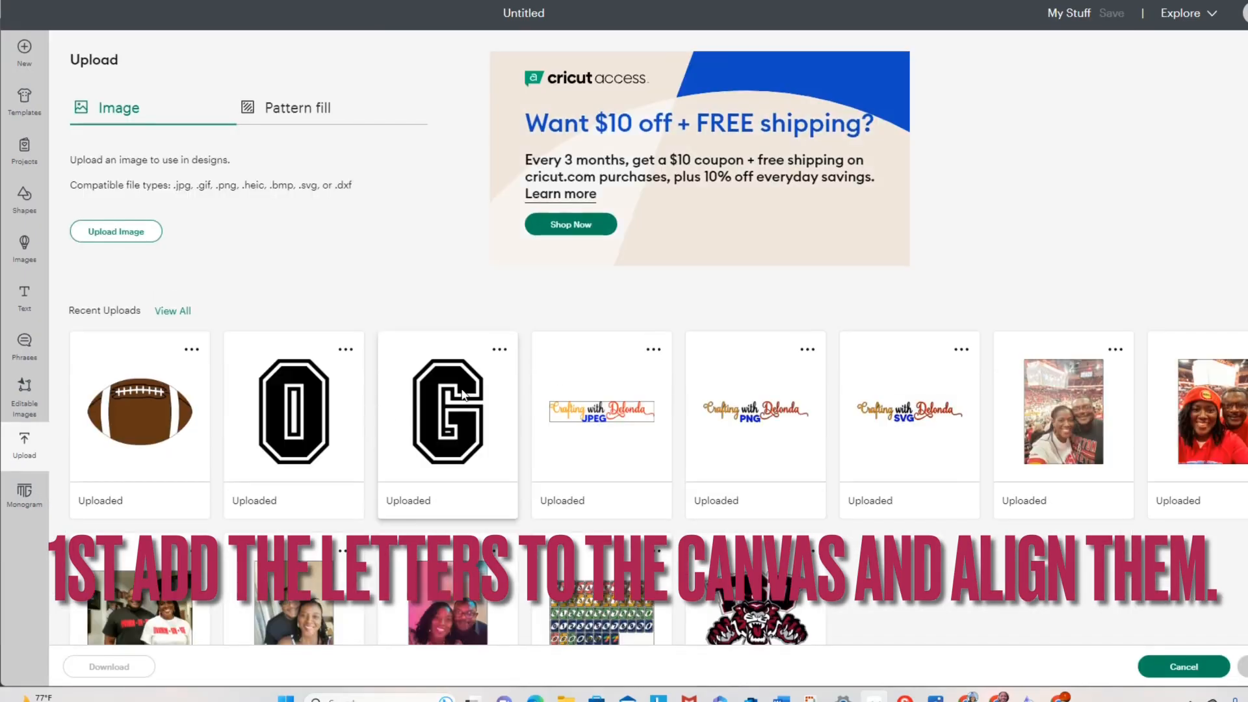
click(419, 400)
click(324, 410)
click(1241, 667)
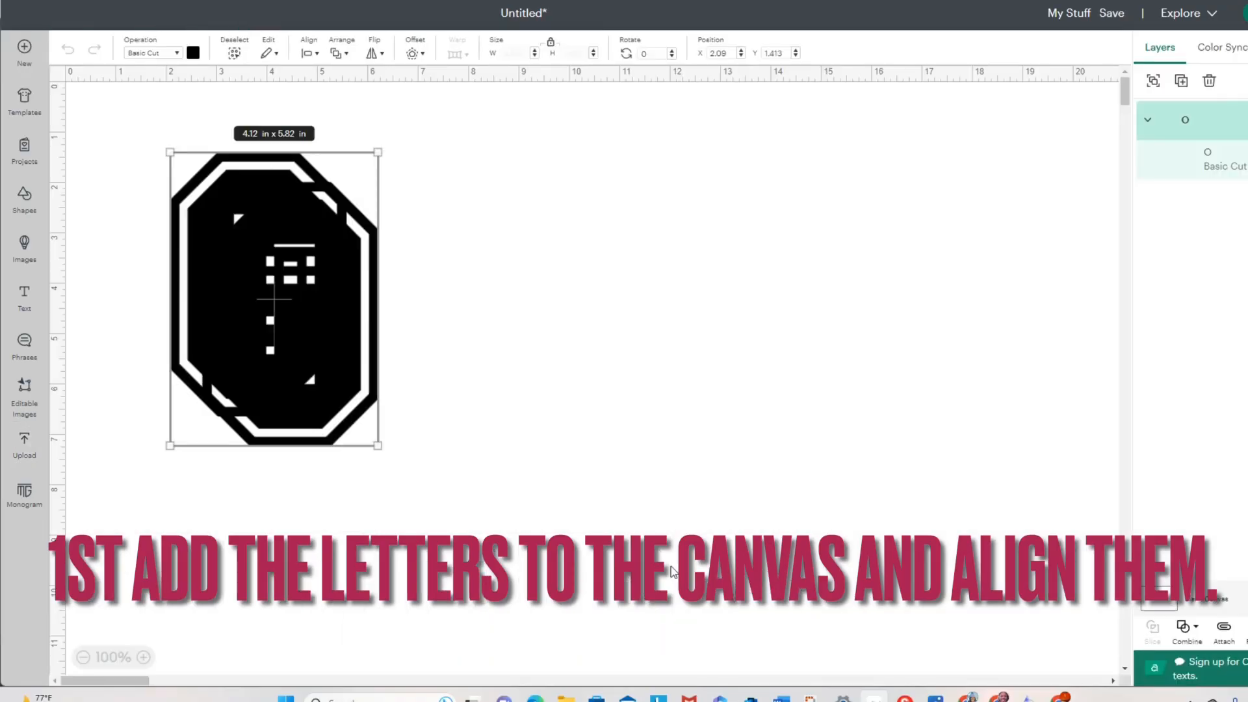
- Separate the stacked letters and place the G and O side by side with a narrow gap to spell GO
drag(344, 322, 719, 341)
click(308, 370)
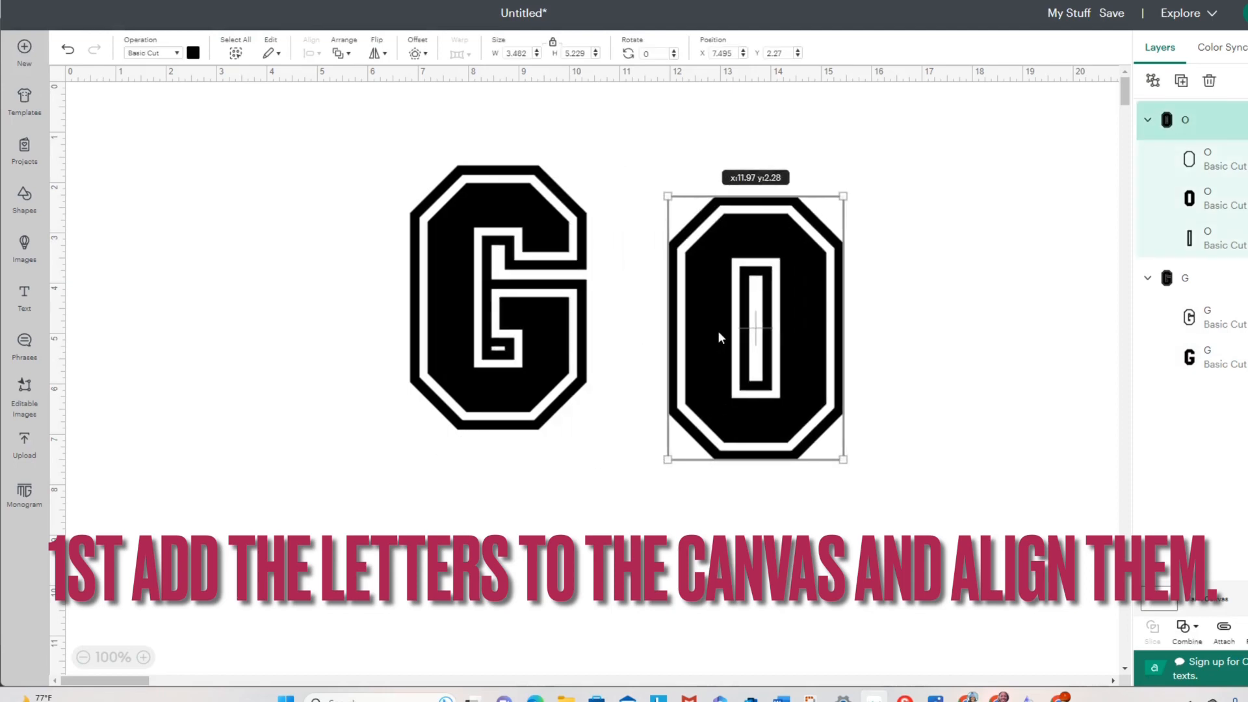
drag(524, 315, 445, 315)
drag(746, 297, 605, 273)
- Align the G and O letters along their bottom edges
drag(290, 140, 719, 451)
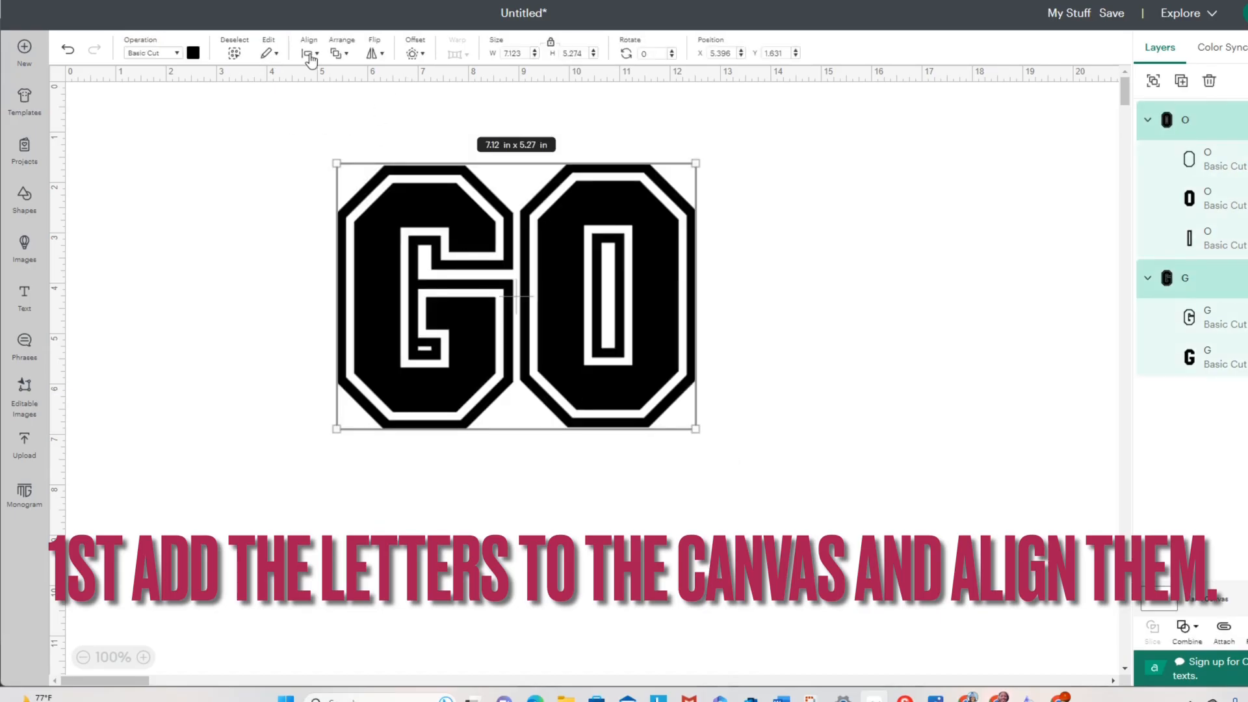
click(310, 57)
click(335, 223)
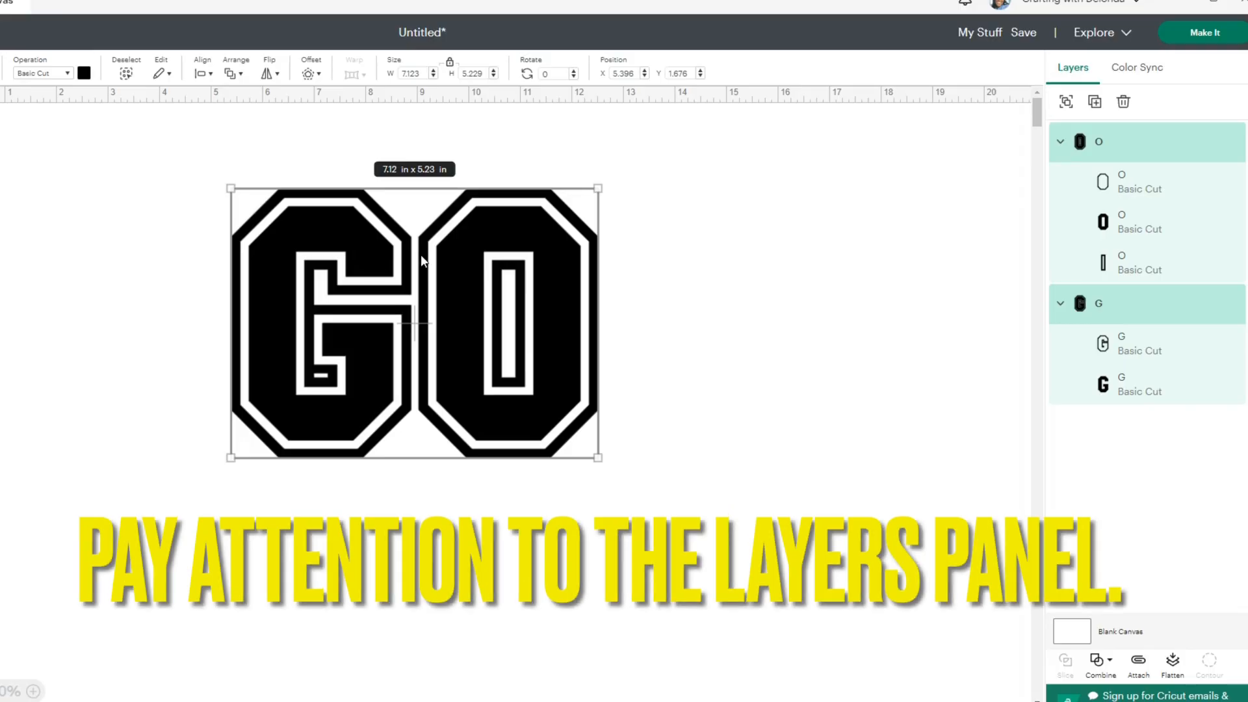
click(737, 321)
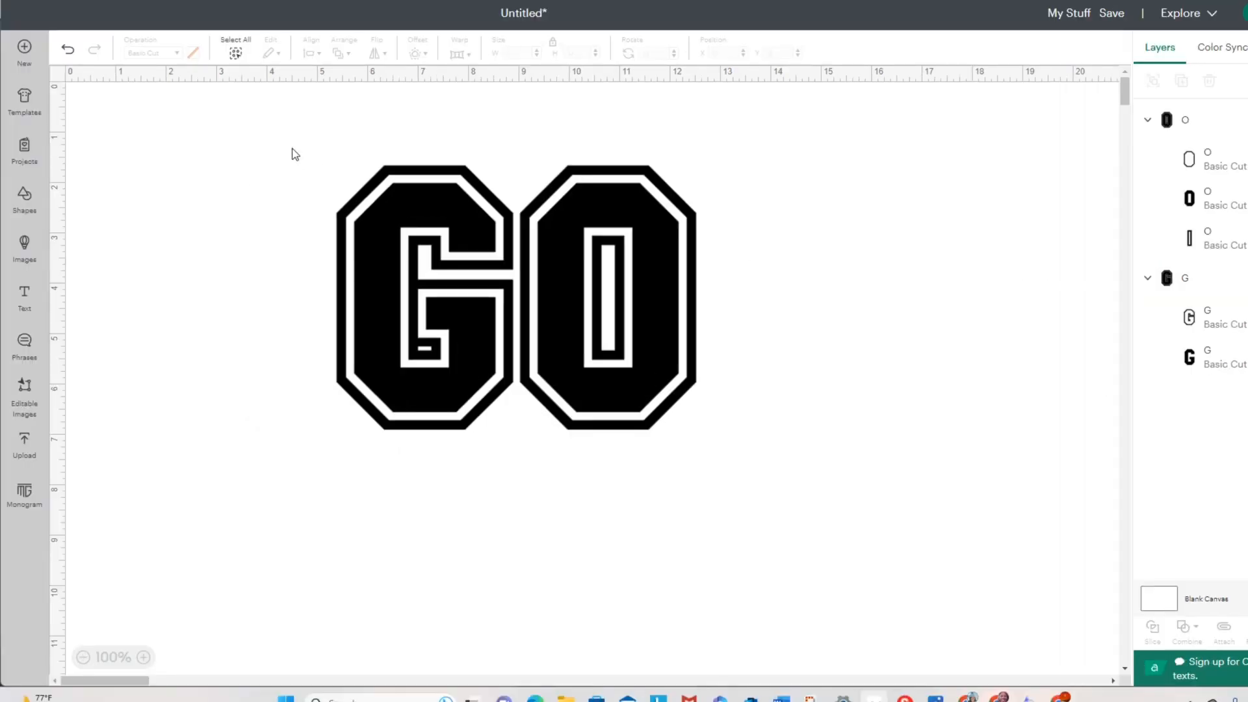
- Weld the G and O letters into a single shape
drag(292, 150, 799, 416)
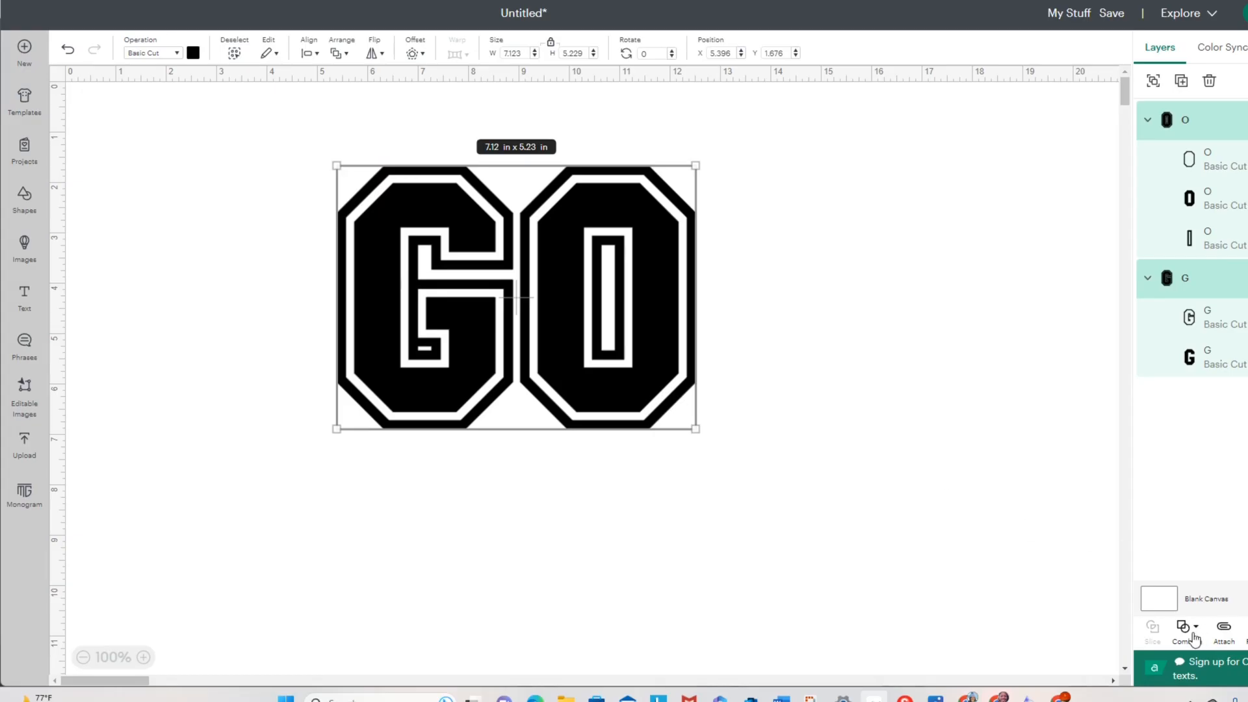
click(1194, 632)
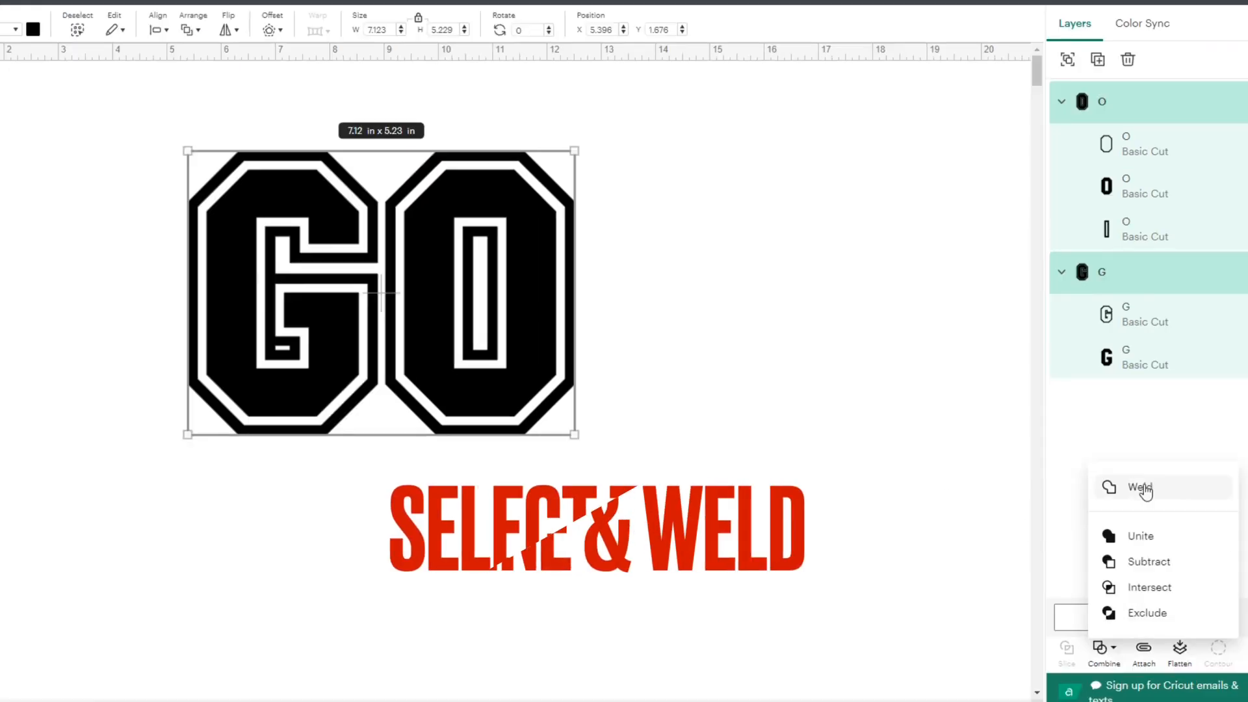
click(1222, 477)
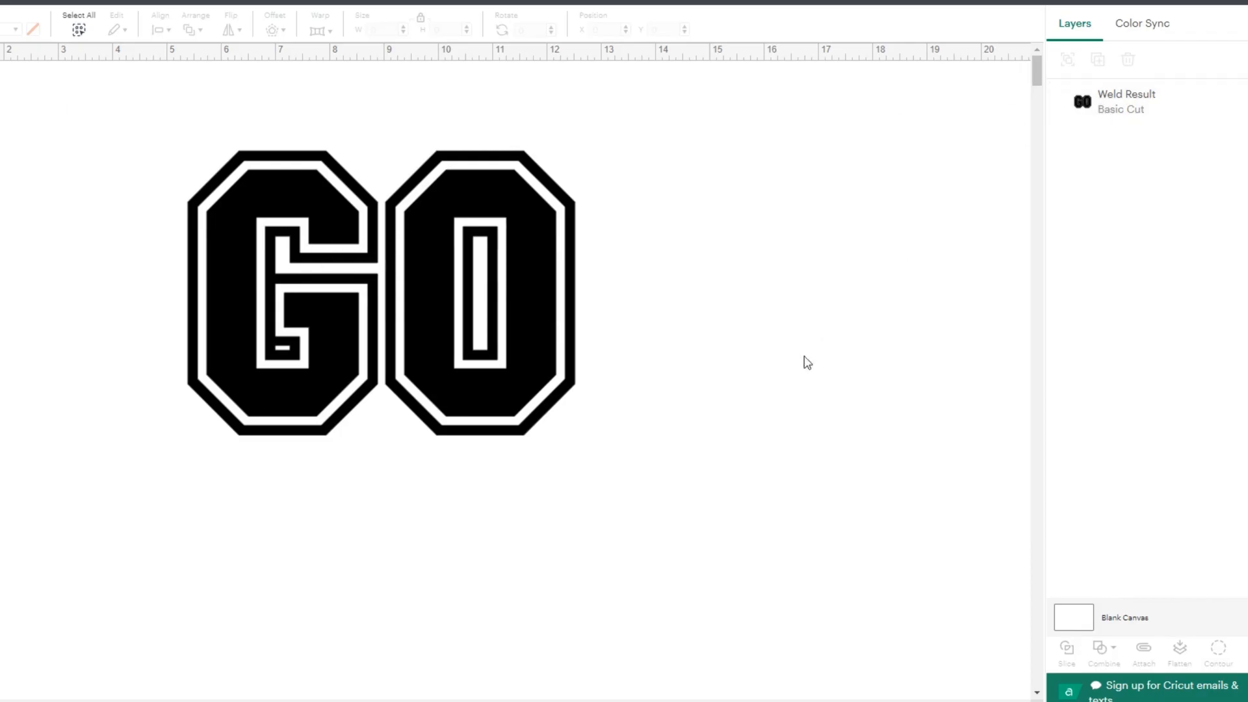
- Set the welded GO shape's width to 11 in and stretch its height to about 8.81 in
click(349, 317)
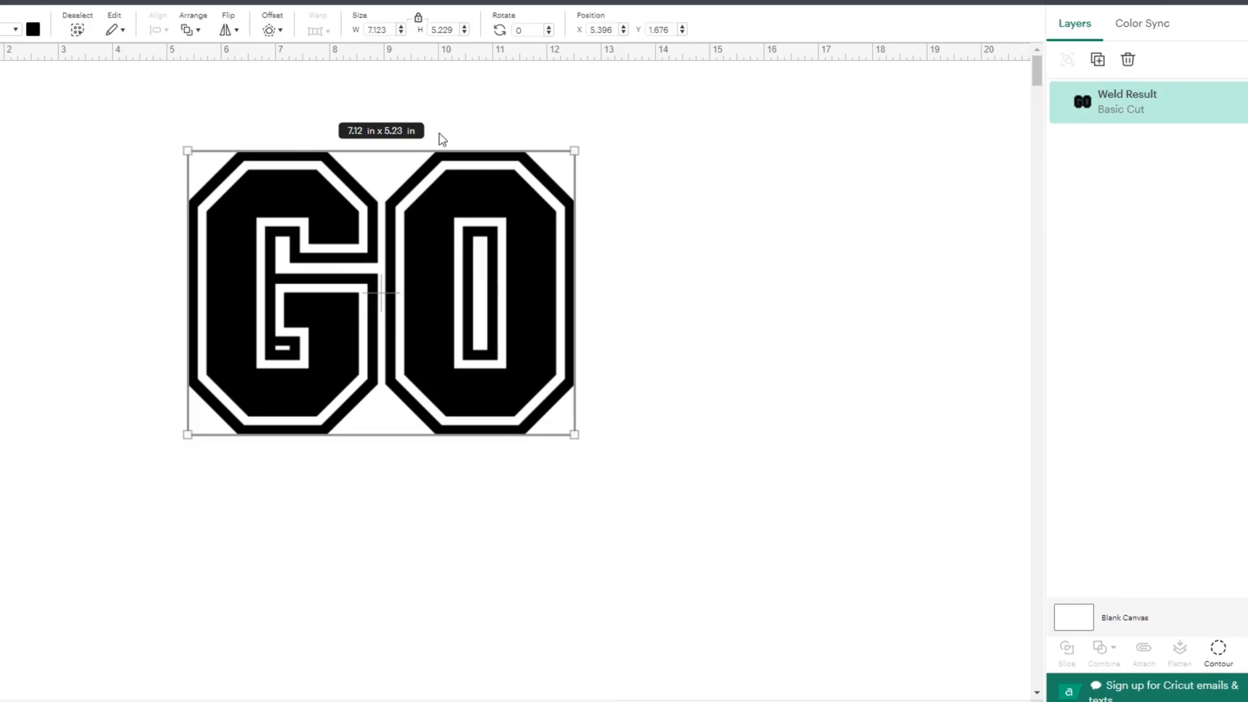
click(377, 29)
text(11)
key(Return)
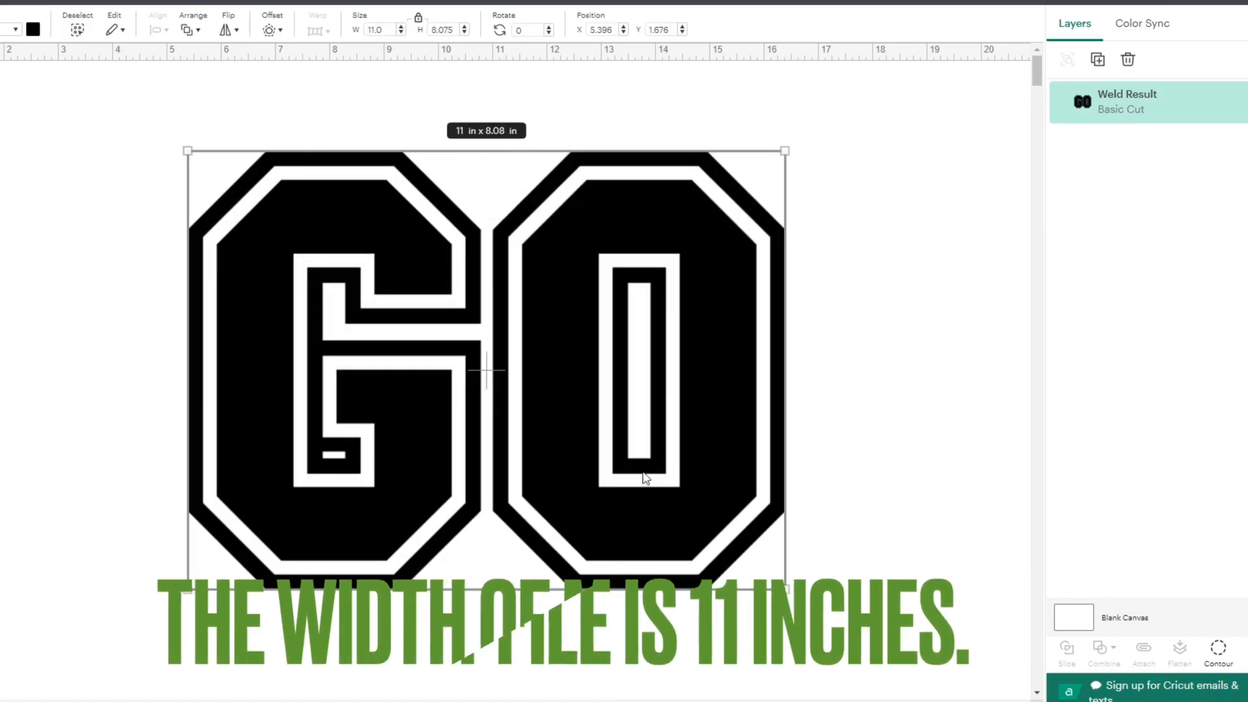
drag(542, 403, 478, 389)
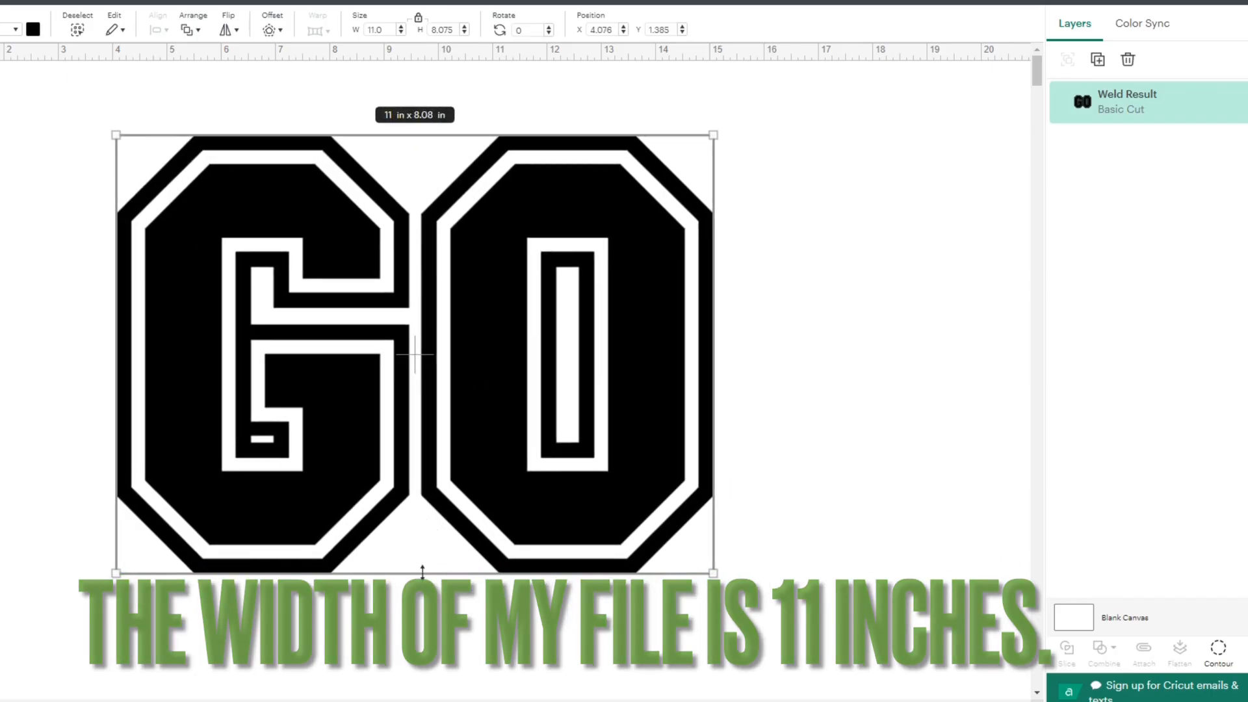
drag(421, 574, 420, 613)
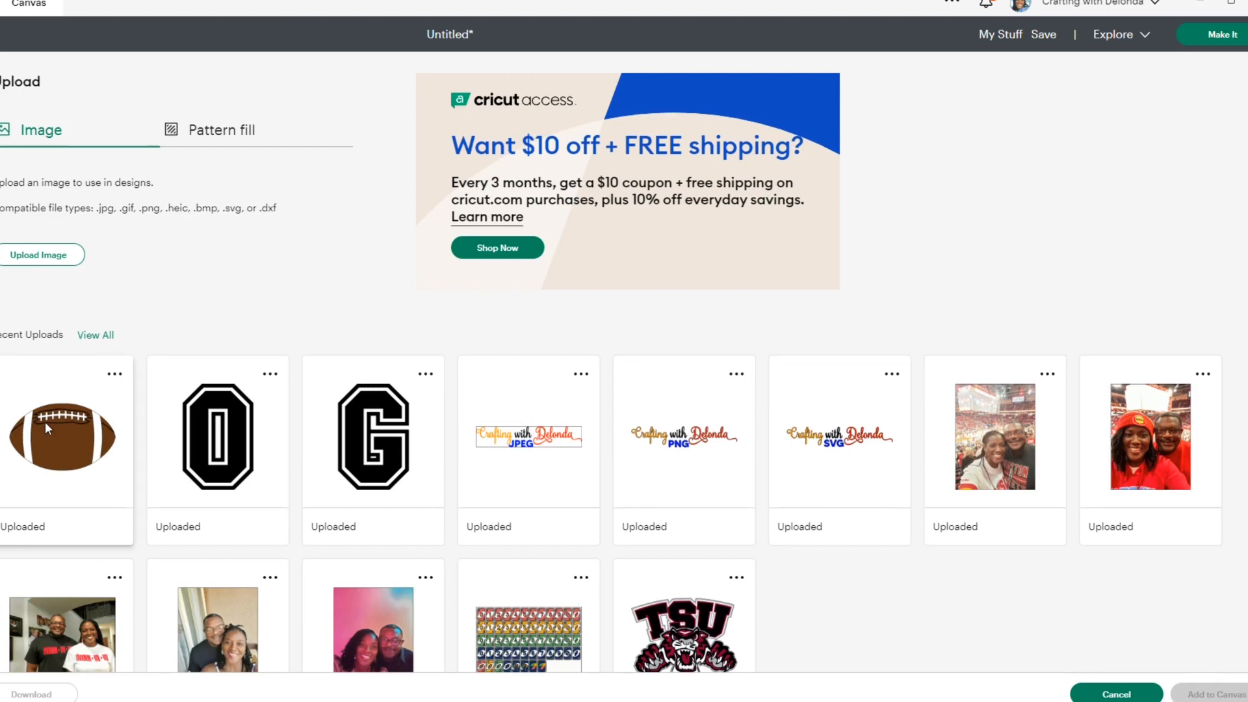
- Add the uploaded football image to the canvas and set it to the right of the GO letters, clear of them
click(45, 422)
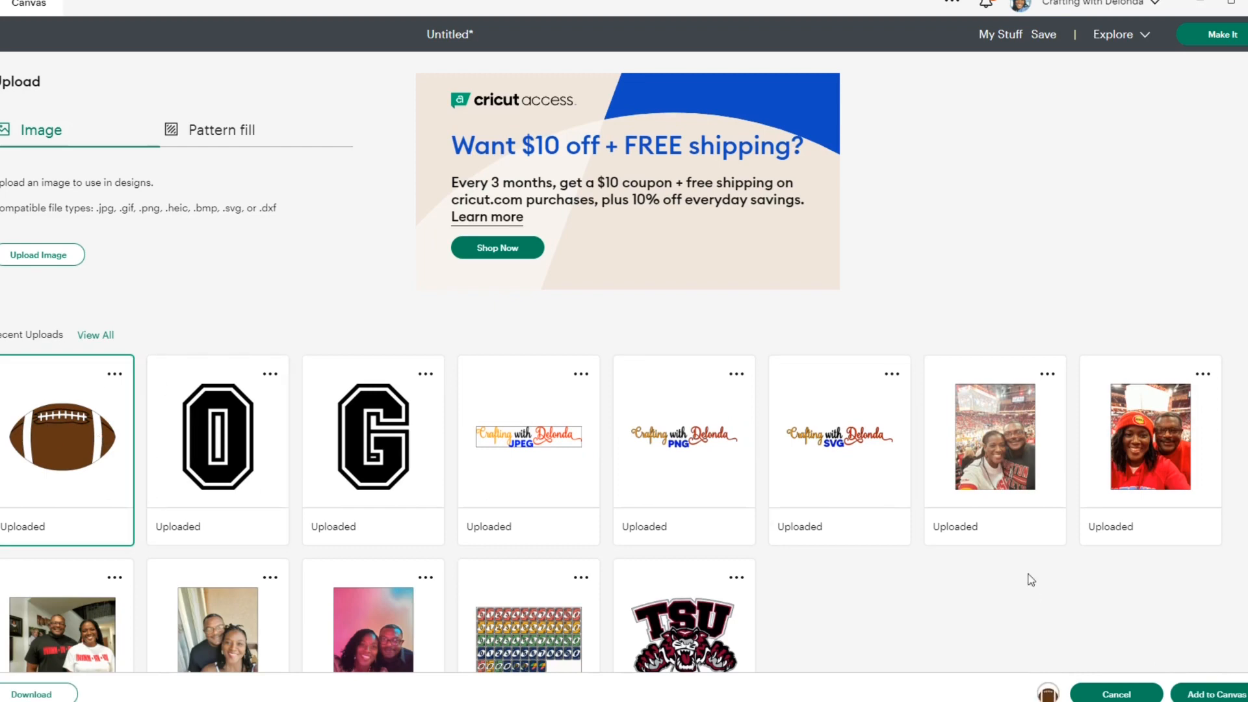
click(1219, 696)
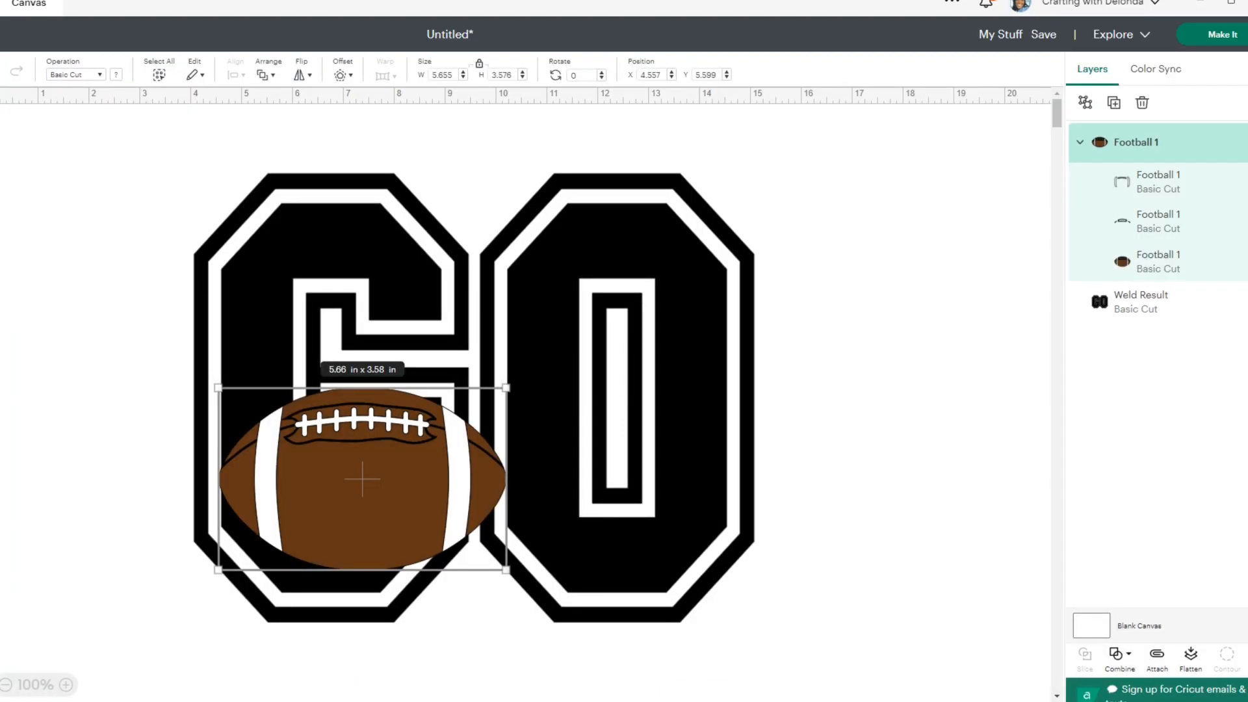
drag(355, 466, 869, 417)
drag(588, 404, 427, 379)
click(916, 464)
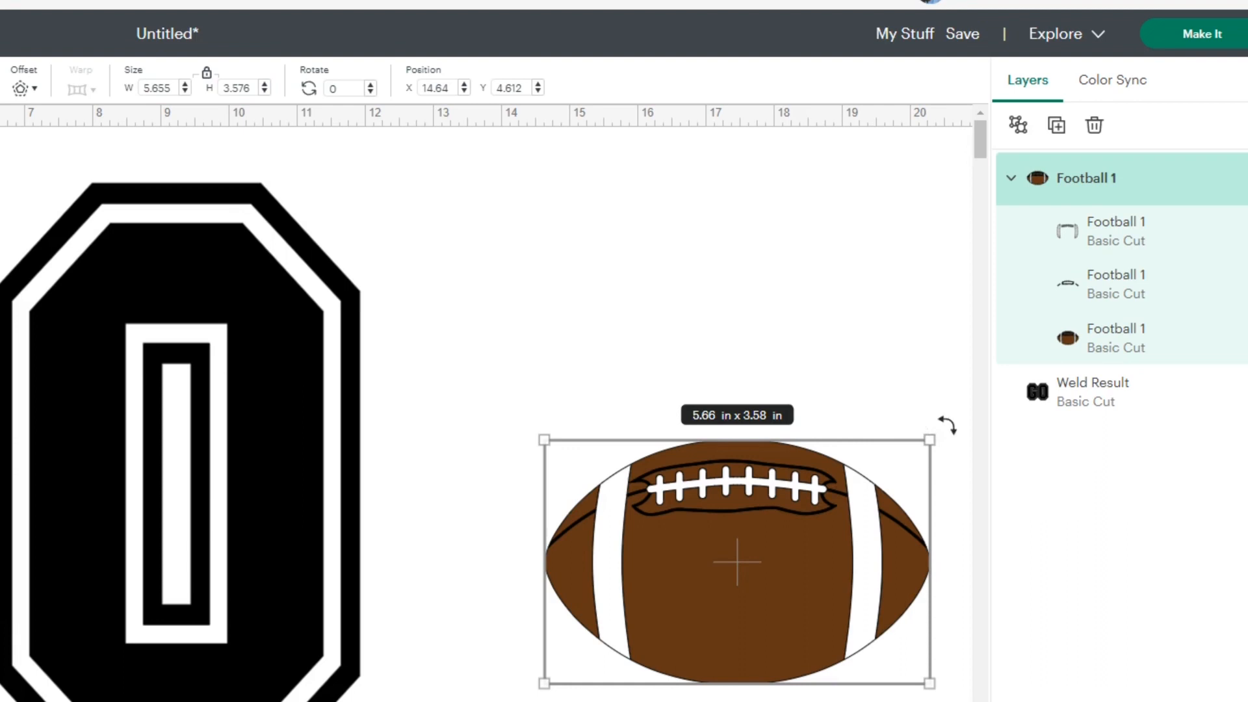
- Rotate the football to about 290° and scale it down to about 4.9 × 3.1 in
drag(948, 424, 685, 345)
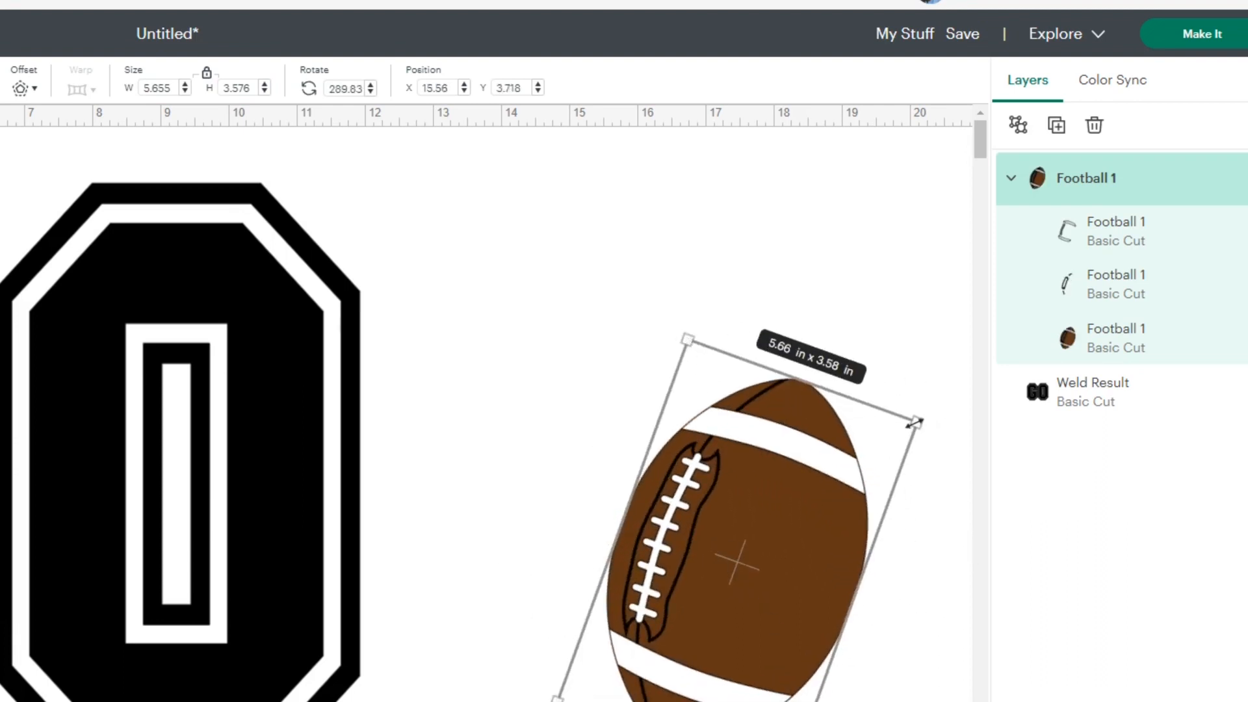
drag(915, 423, 862, 458)
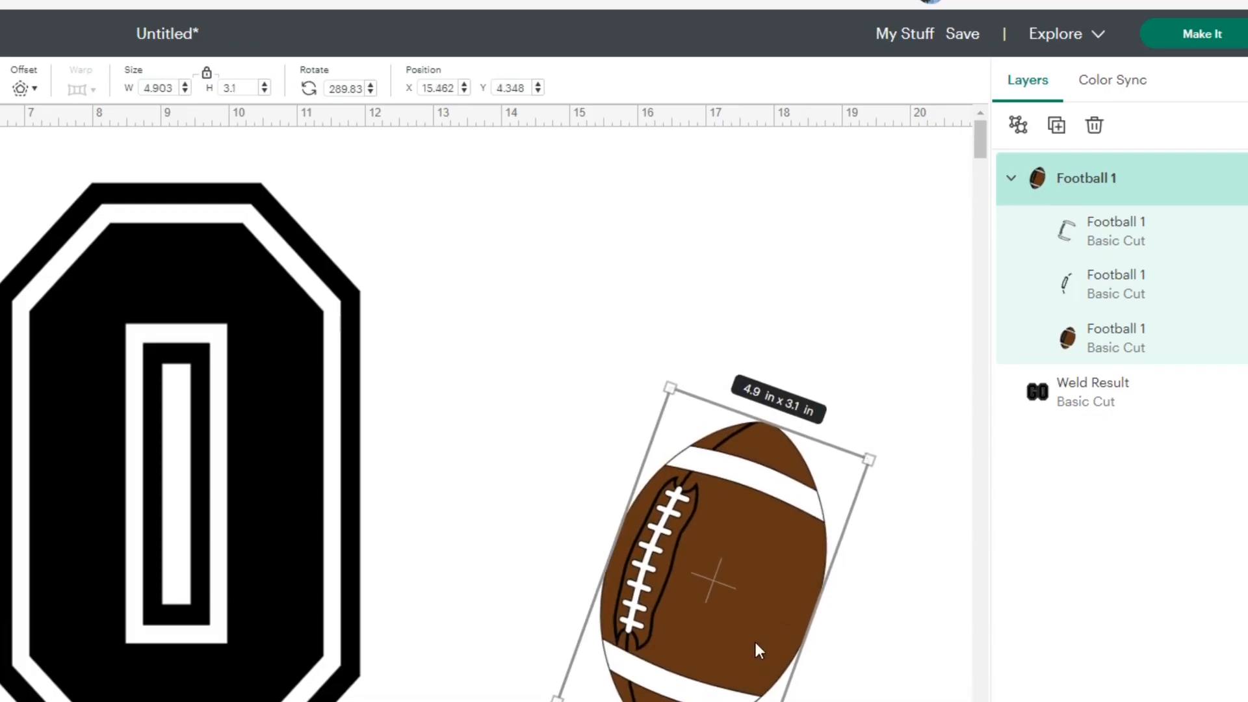
- Place the football over the lower right part of the O and adjust its rotation to about 286°
drag(754, 638, 291, 650)
drag(538, 507, 555, 510)
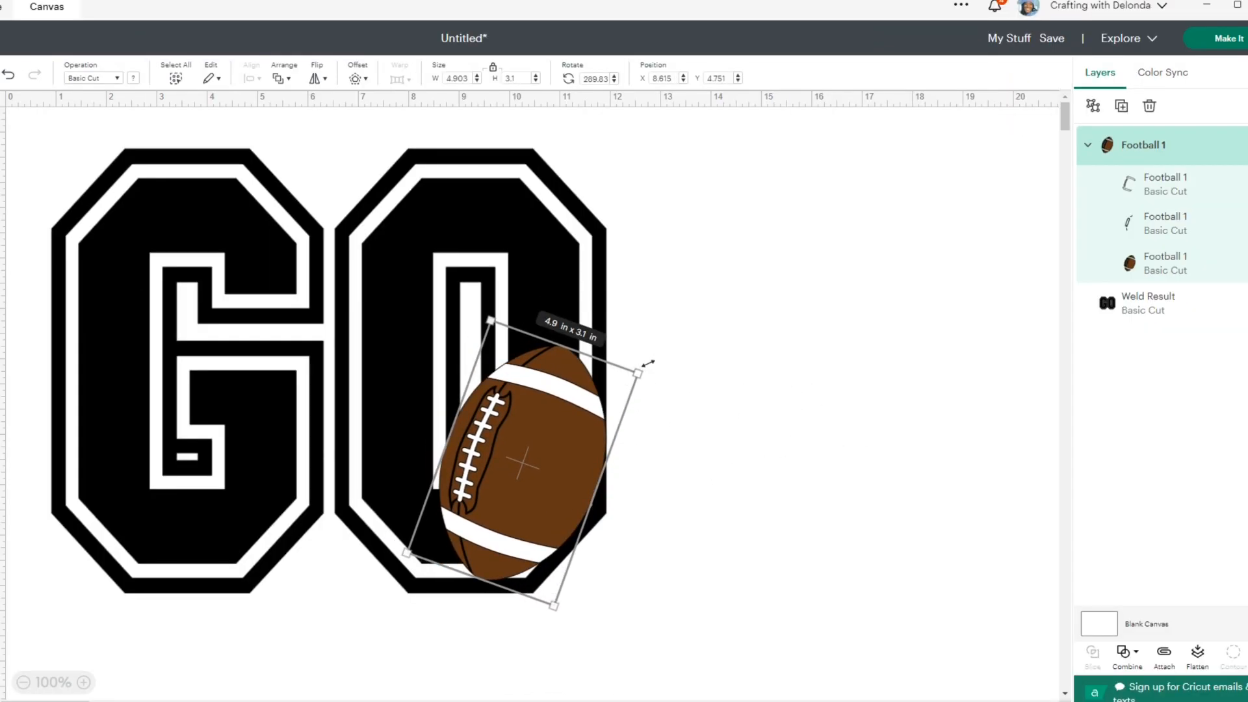
drag(649, 363, 641, 355)
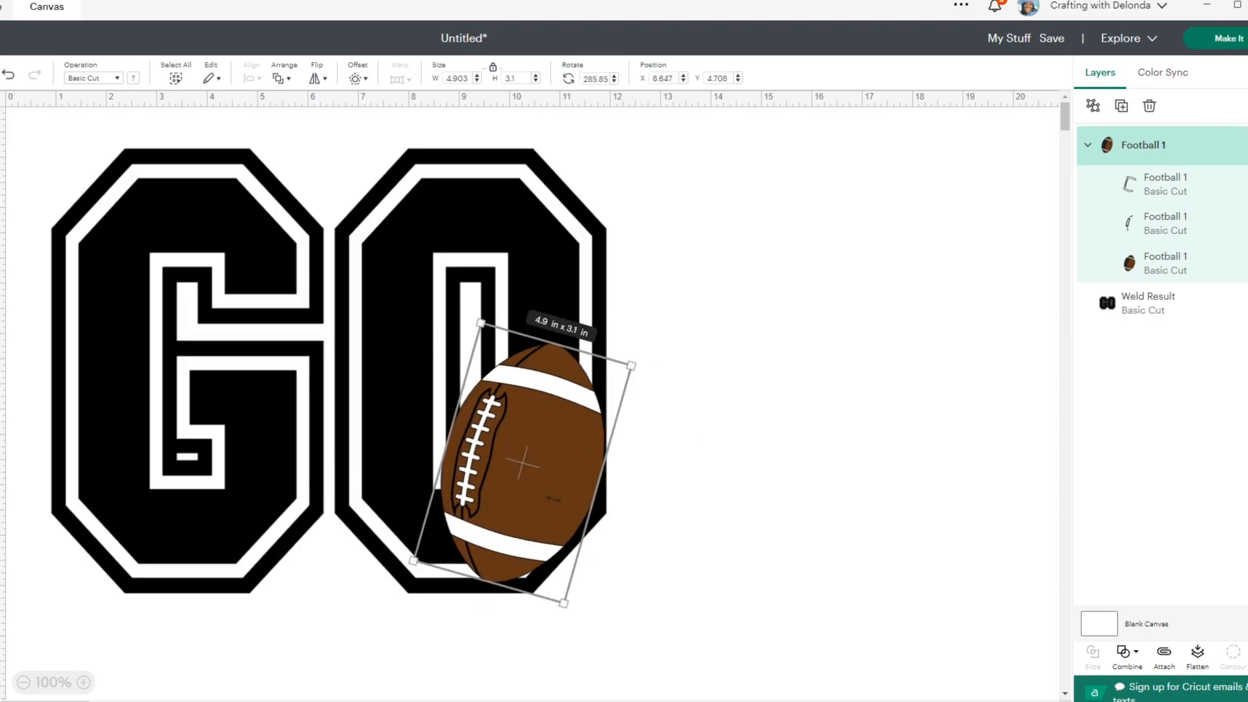
- Move the football off the letters and recolor the welded GO shape dark green
drag(553, 499, 822, 452)
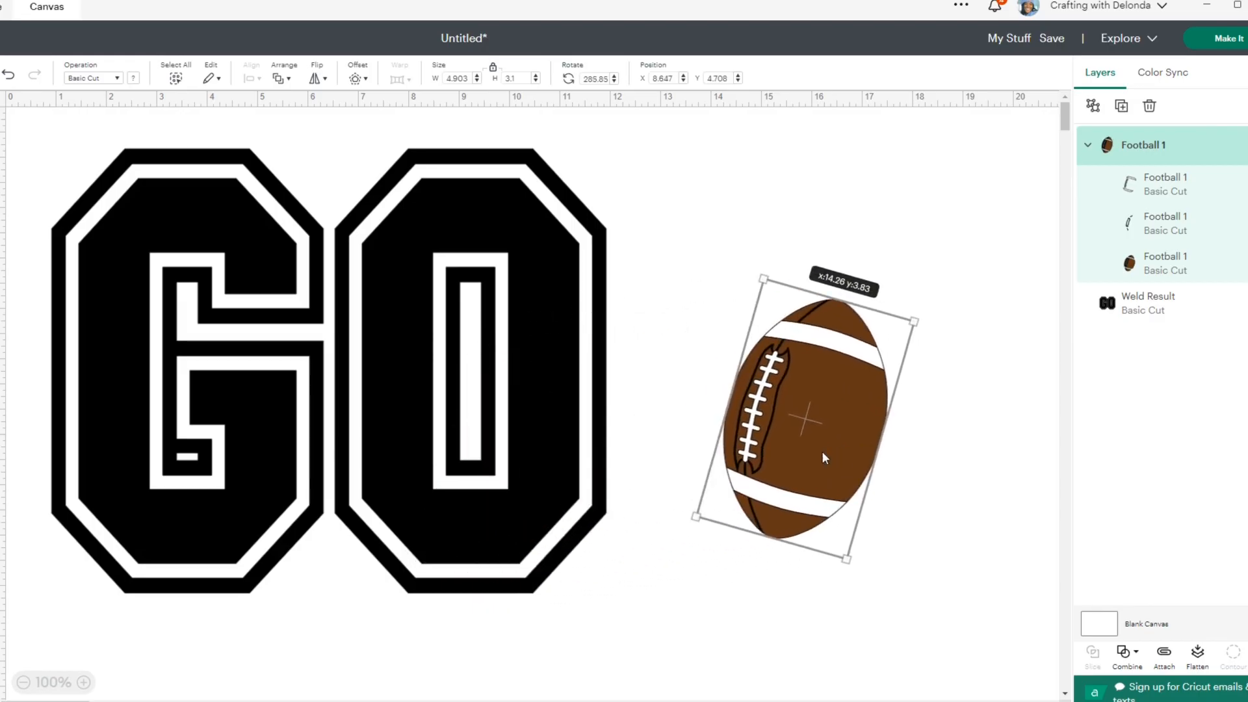
click(329, 262)
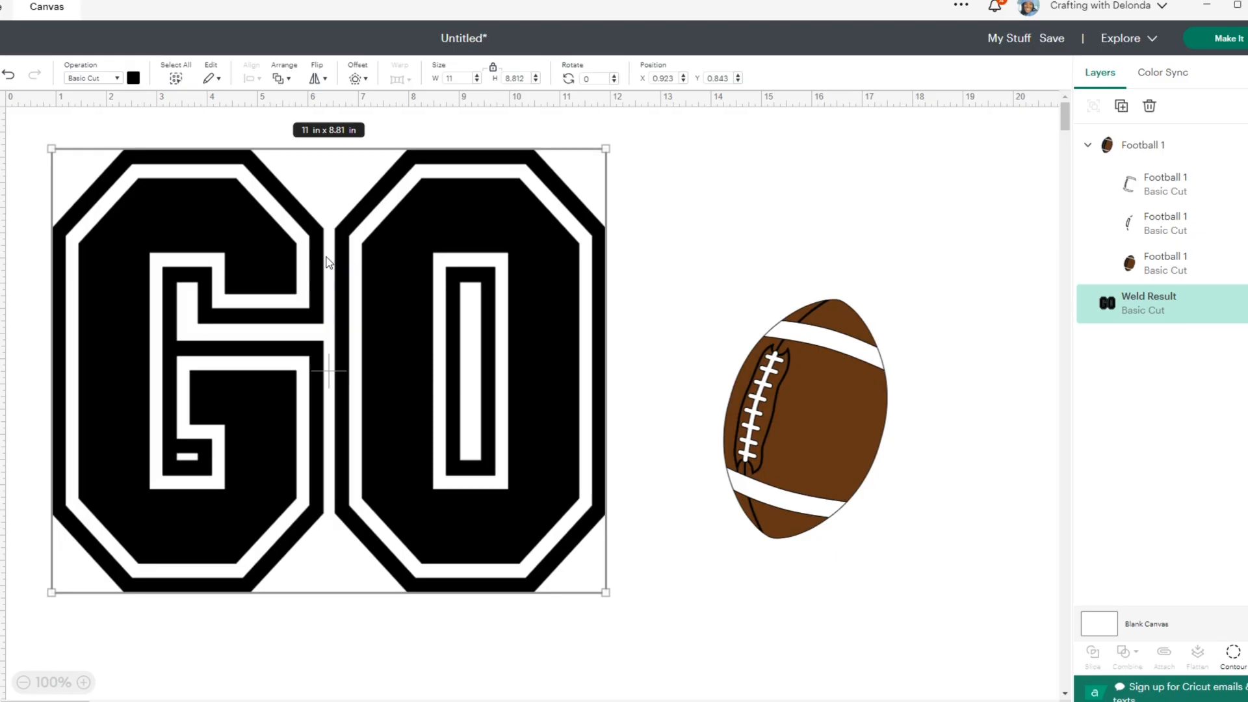
click(133, 78)
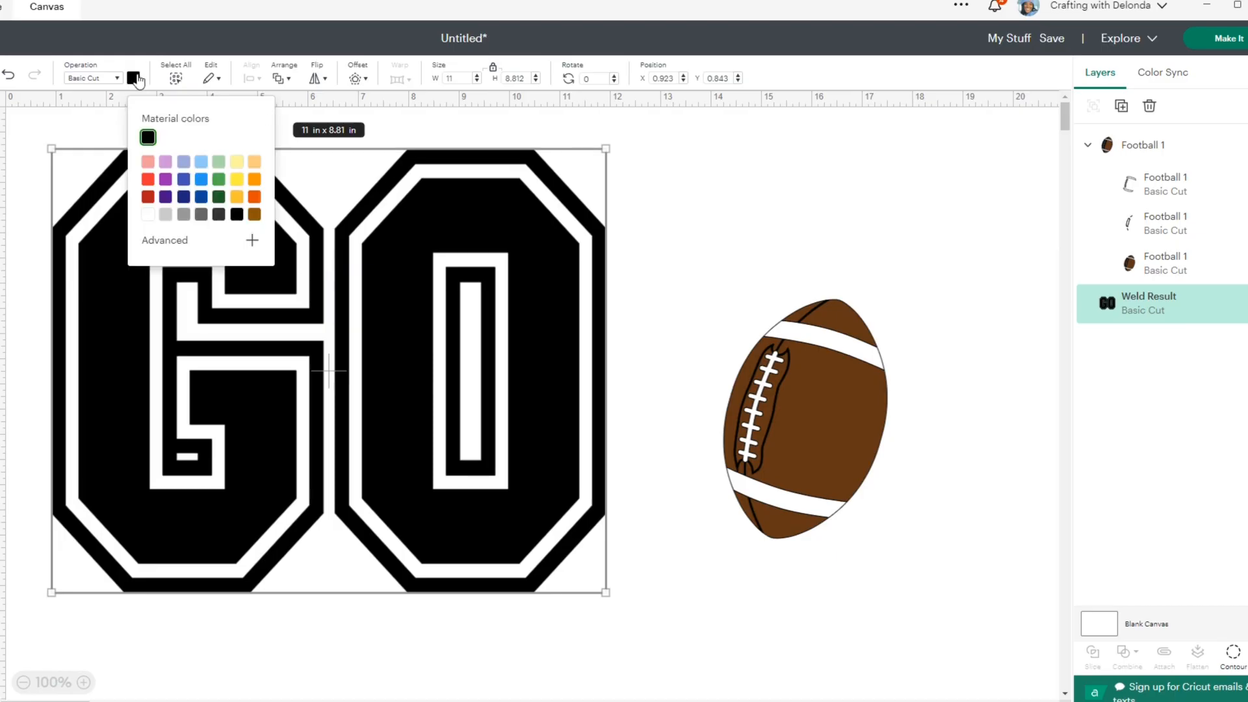
click(218, 196)
click(548, 454)
- Put the football back over the lower right part of the O and fine-tune its rotation to about 283°
click(847, 443)
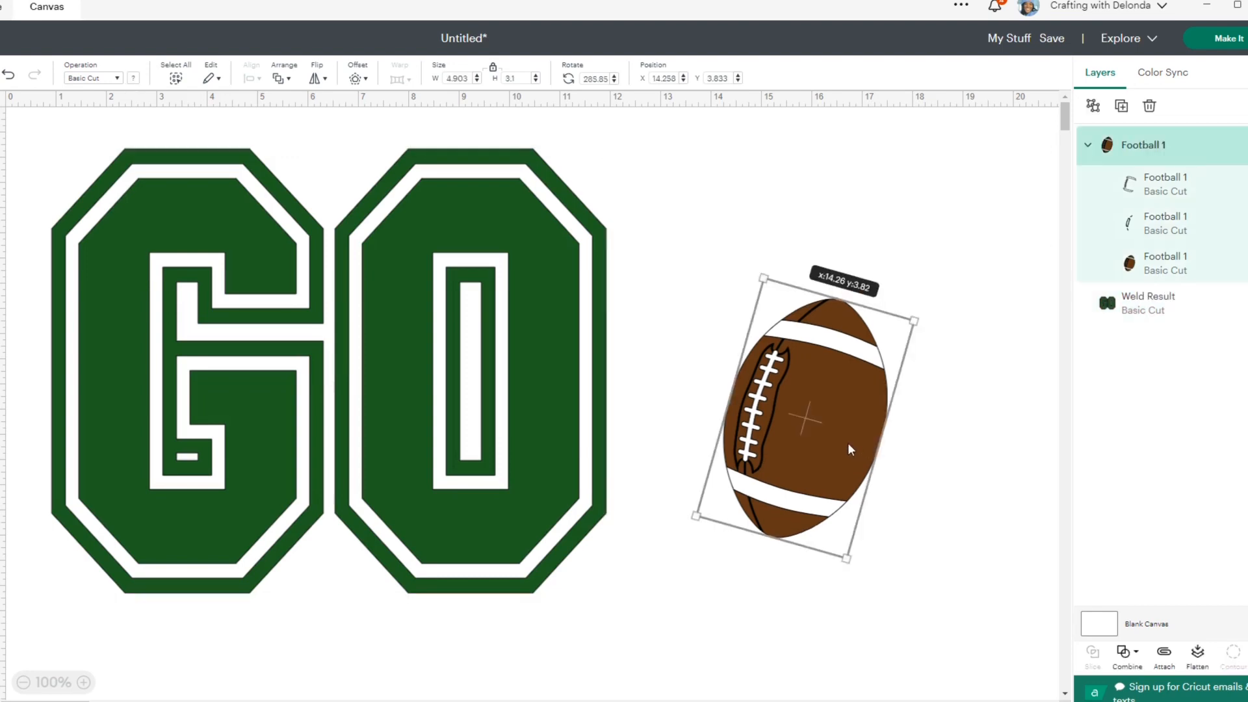
drag(836, 436, 547, 482)
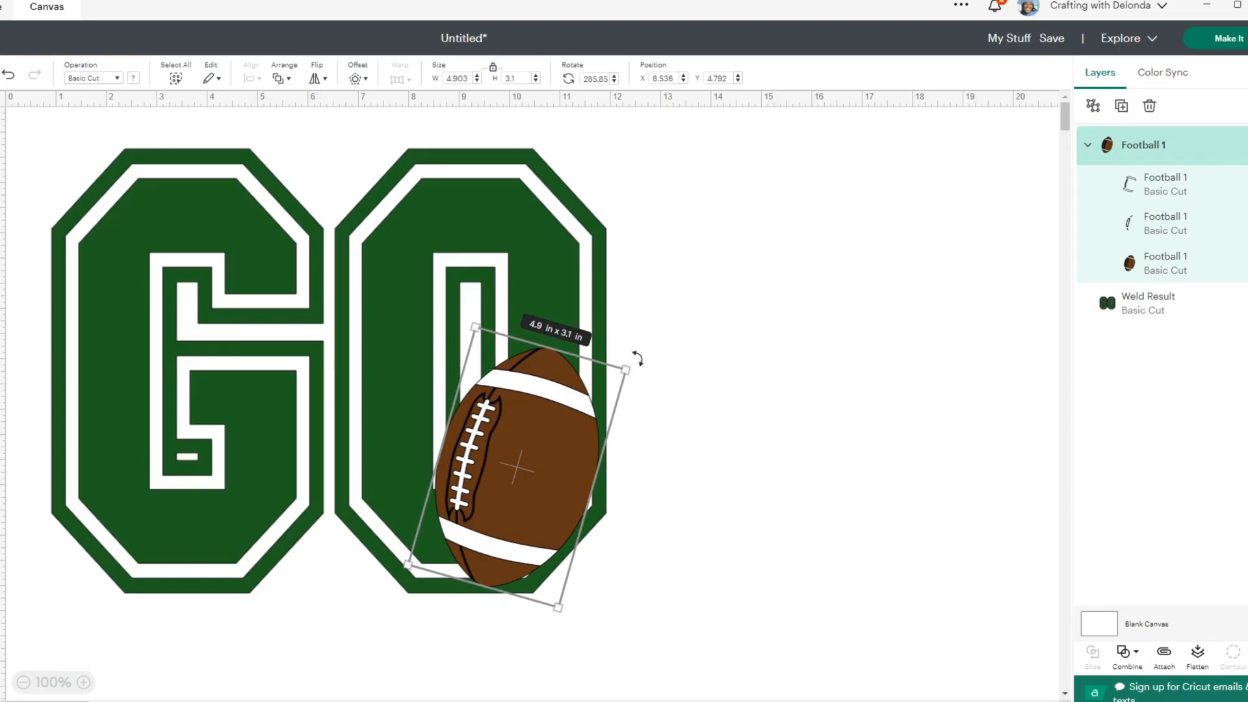
drag(634, 357, 625, 357)
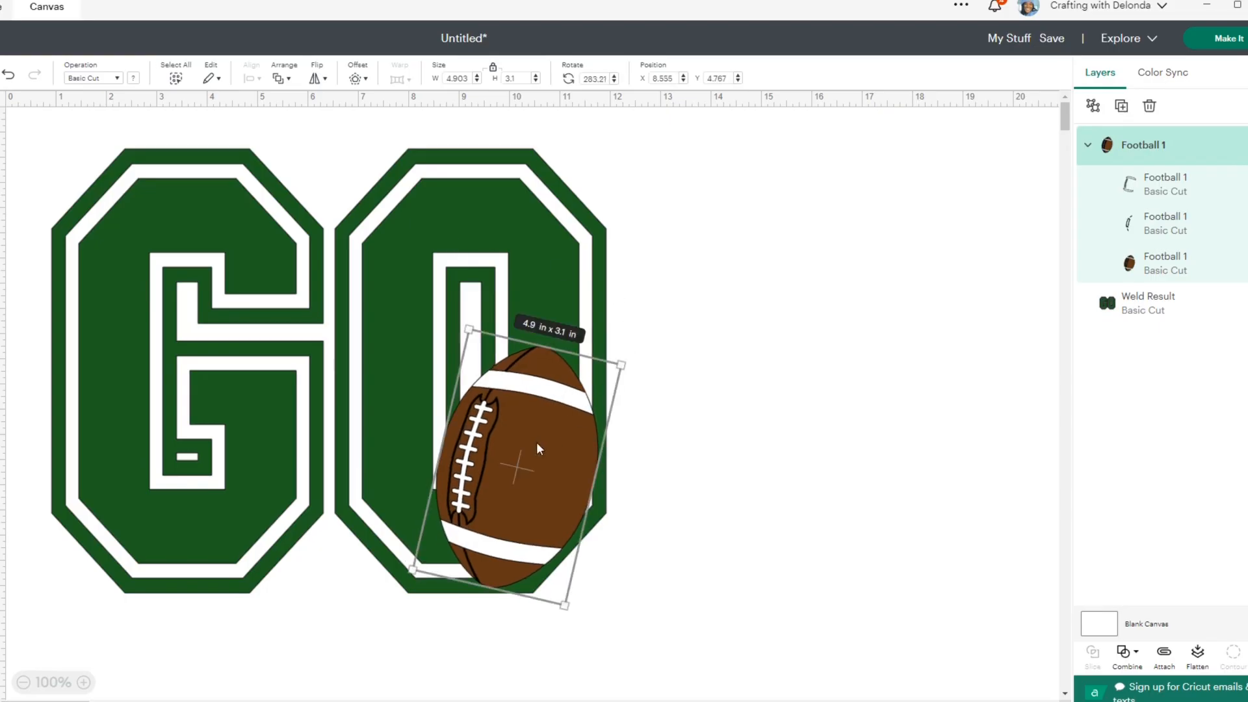
mouse_move(539, 471)
mouse_down()
mouse_move(517, 466)
mouse_move(531, 465)
mouse_up()
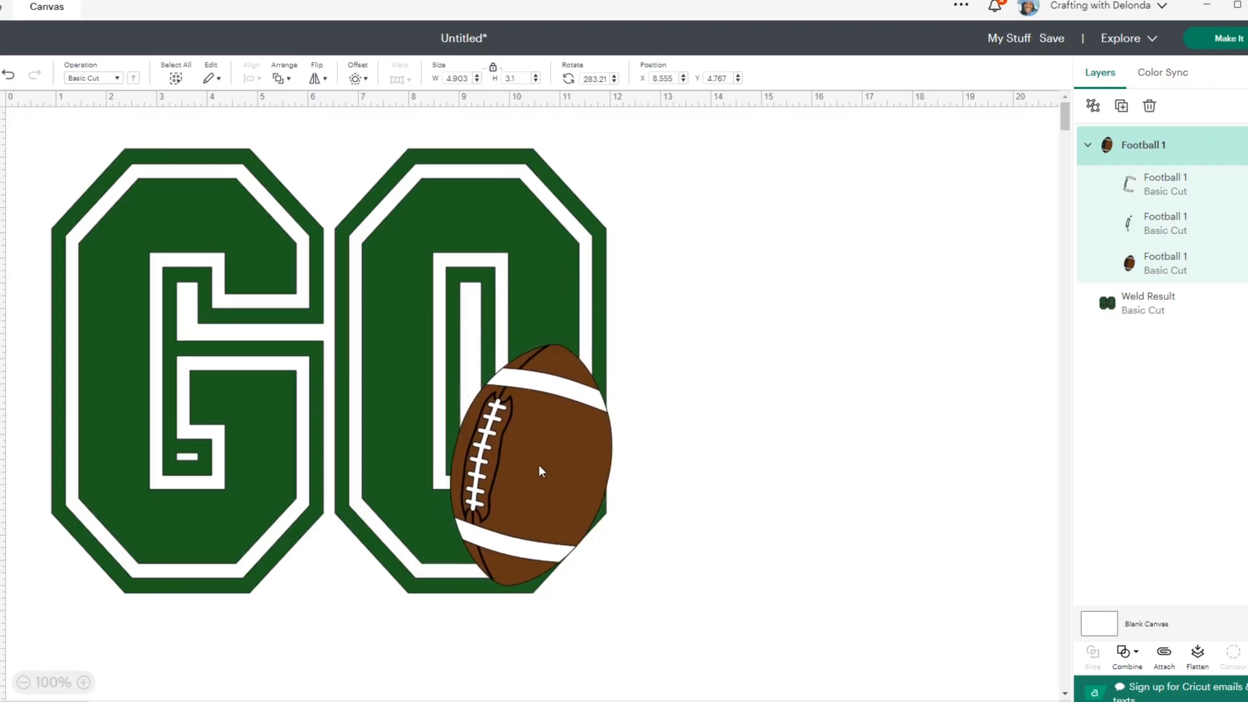
- Scale the football down to about 4.51 × 2.85 in and fit it inside the lower right edge of the O
click(739, 389)
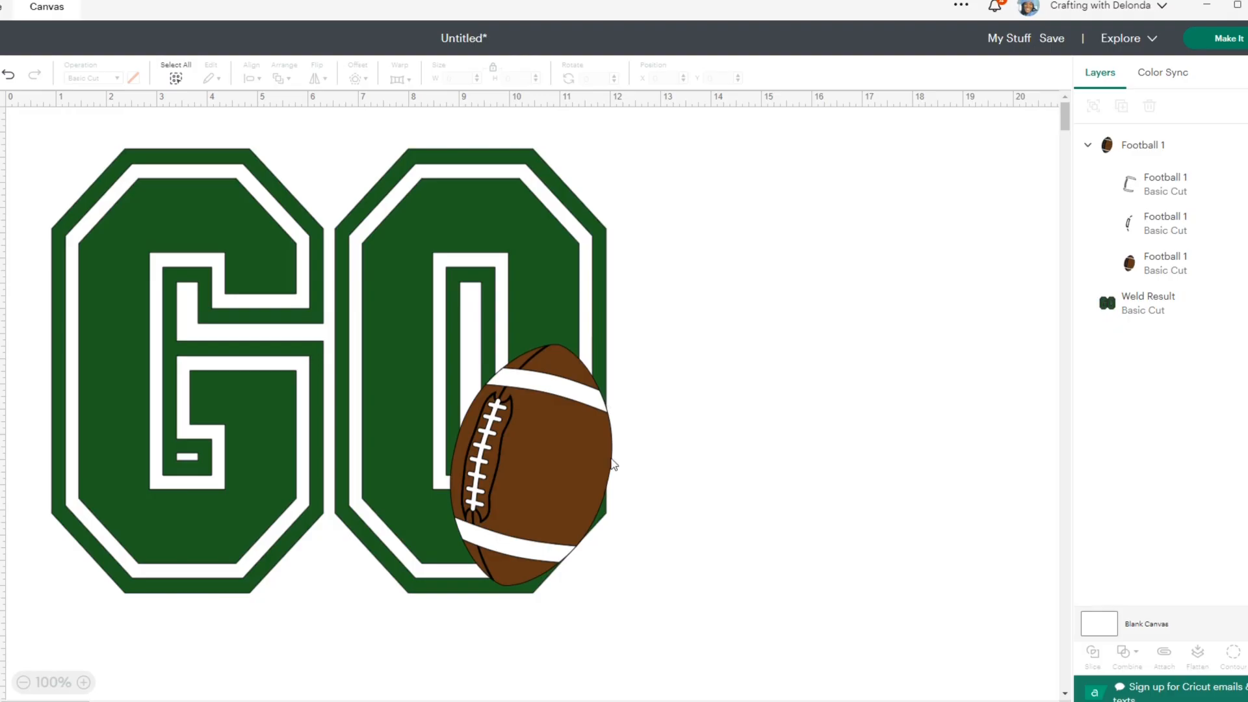
drag(580, 445, 572, 436)
drag(628, 352, 613, 374)
drag(559, 458, 575, 467)
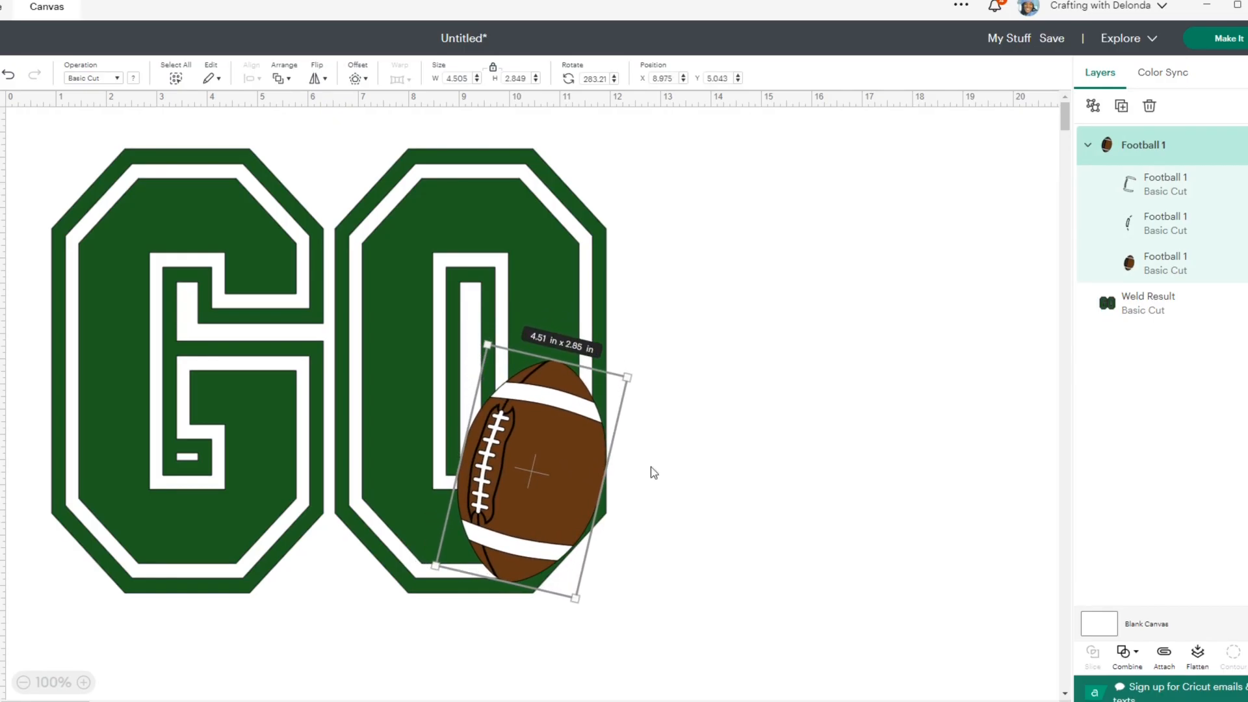
click(683, 468)
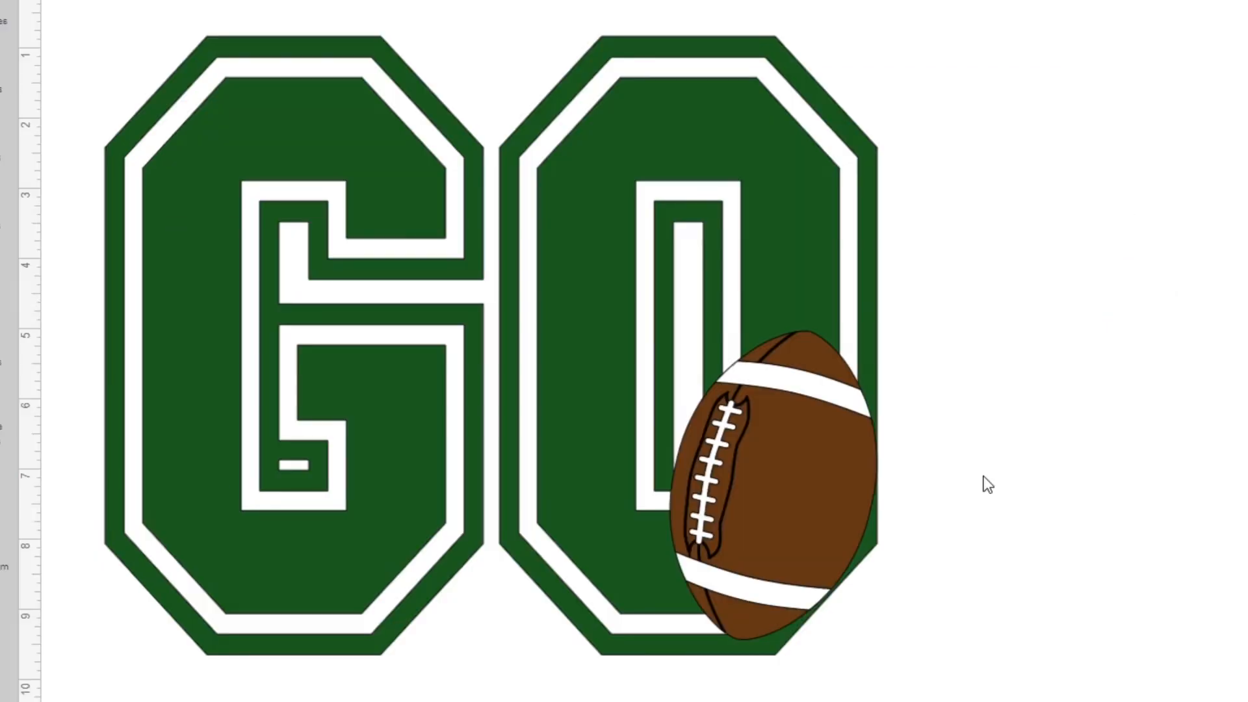
- Move the football onto the blank canvas beside the O and ungroup its layers
click(758, 540)
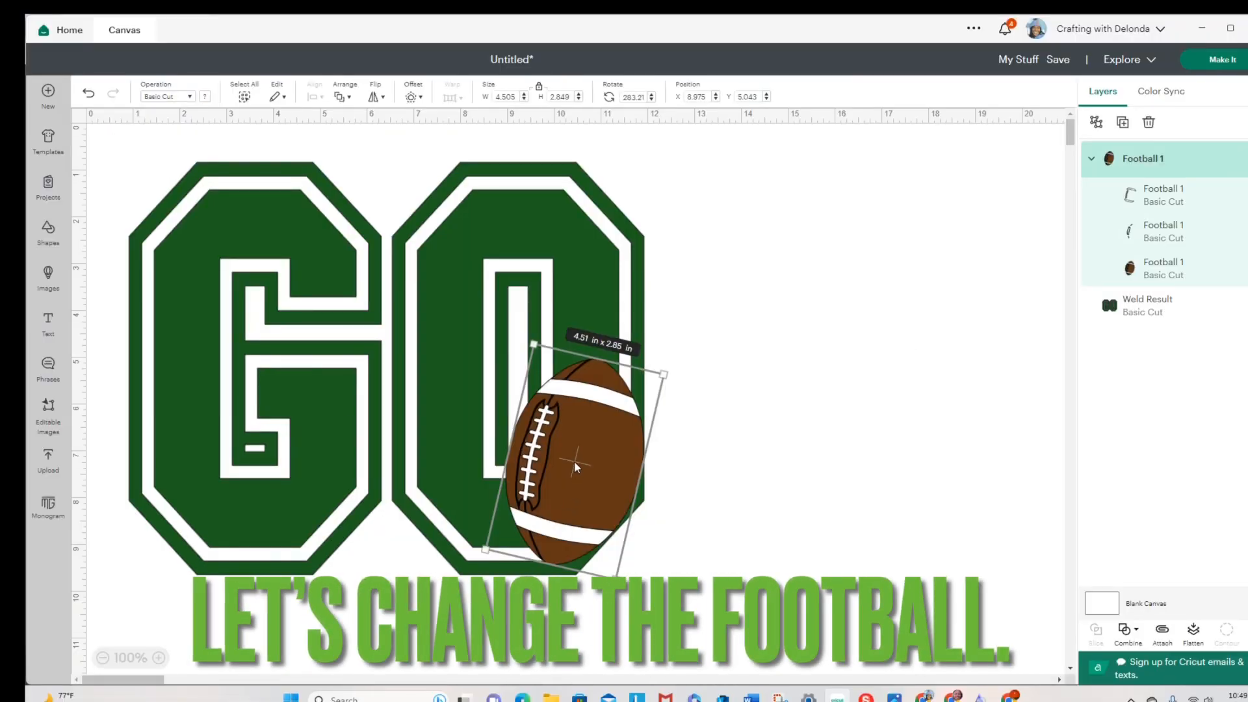
drag(575, 462, 799, 357)
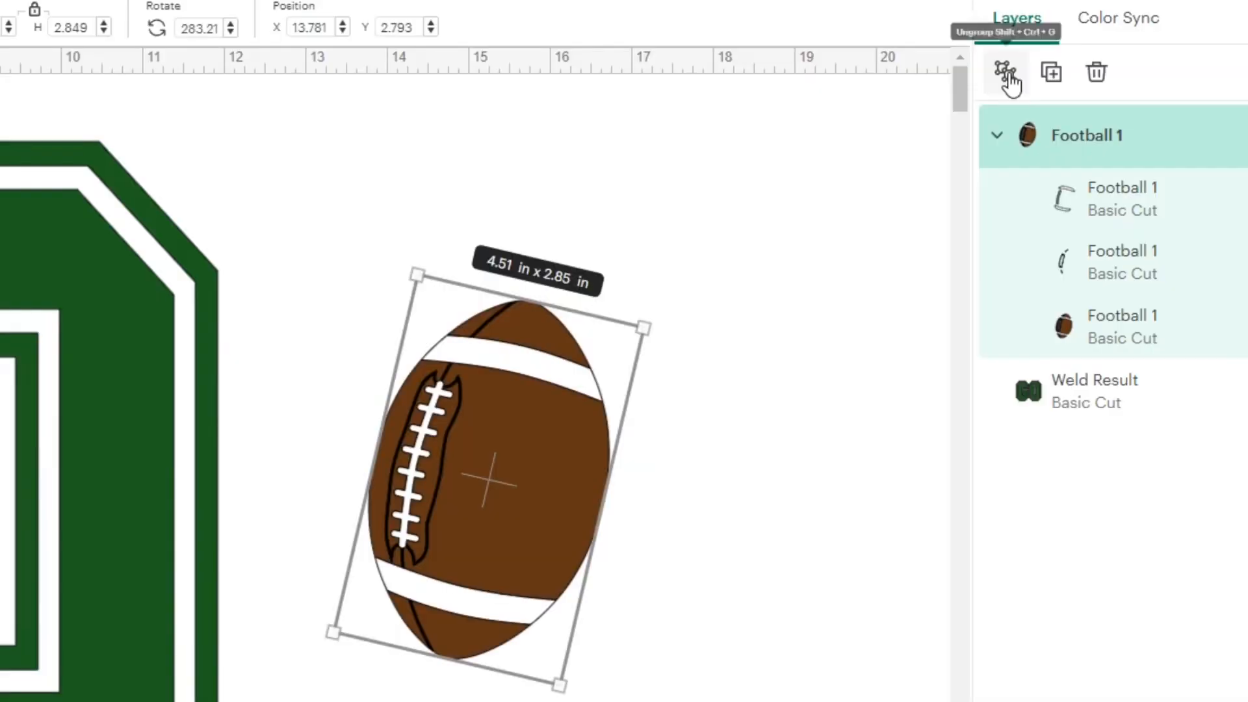
click(1096, 124)
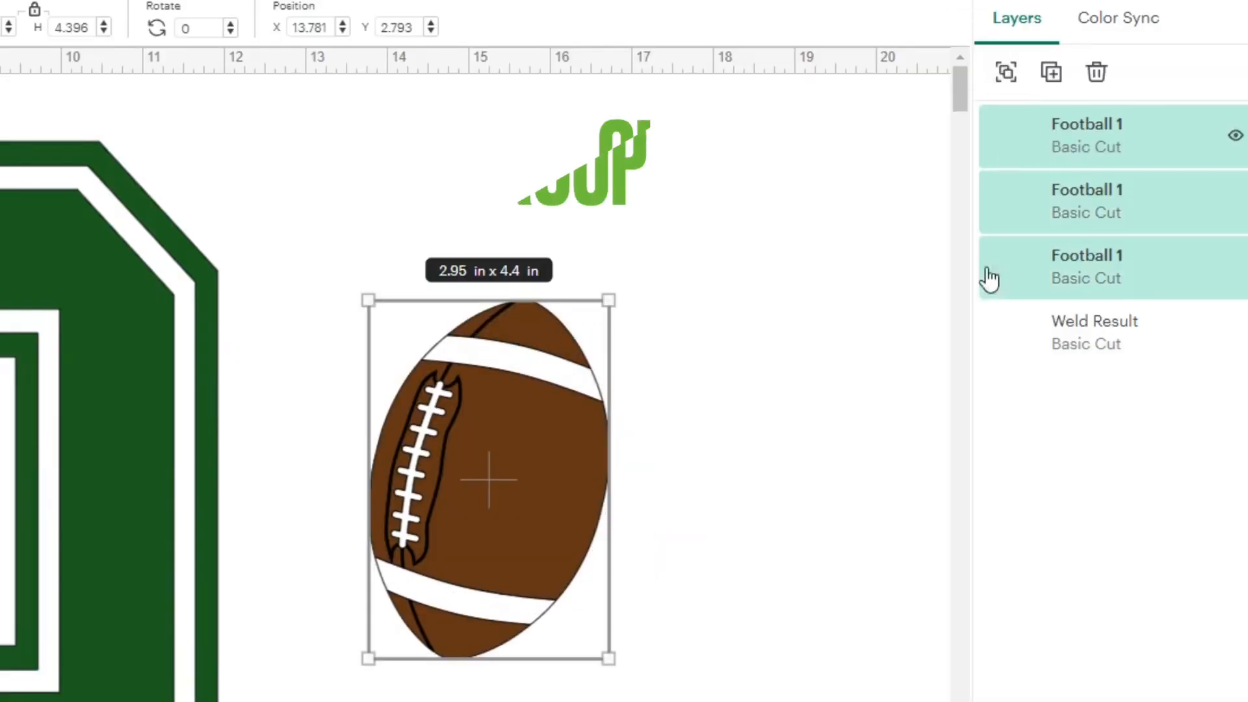
click(1113, 146)
click(1109, 198)
click(1106, 273)
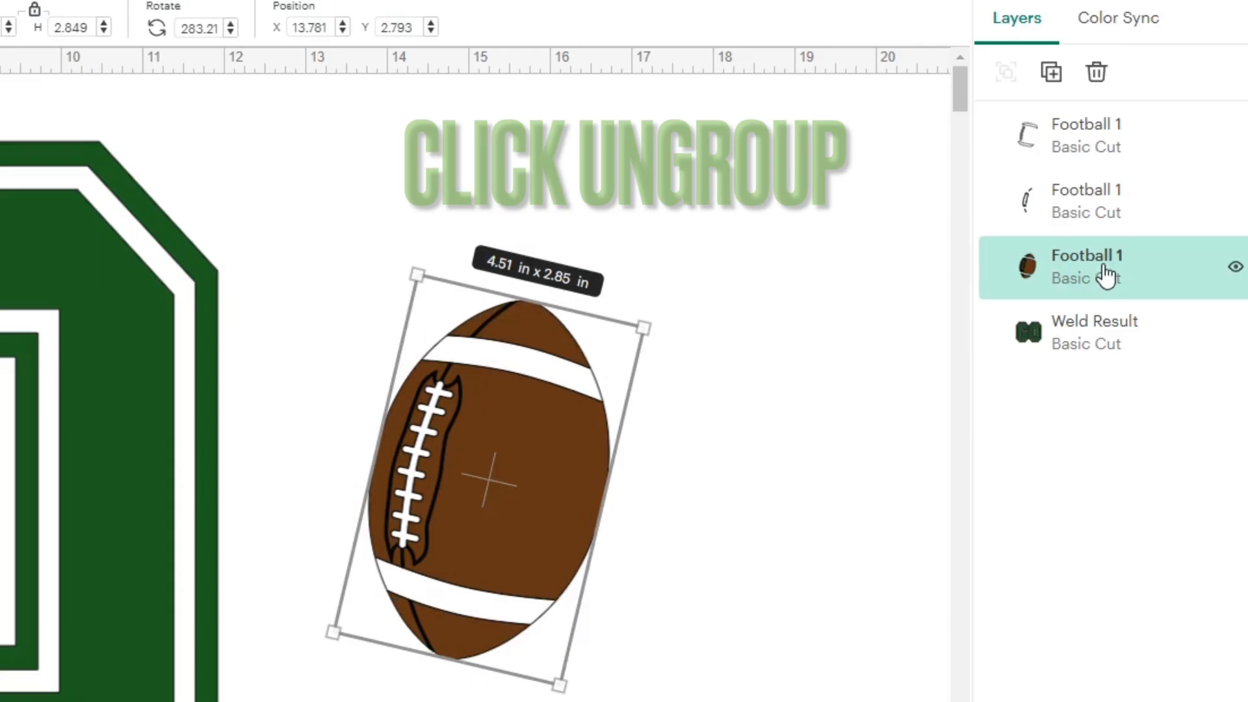
click(772, 636)
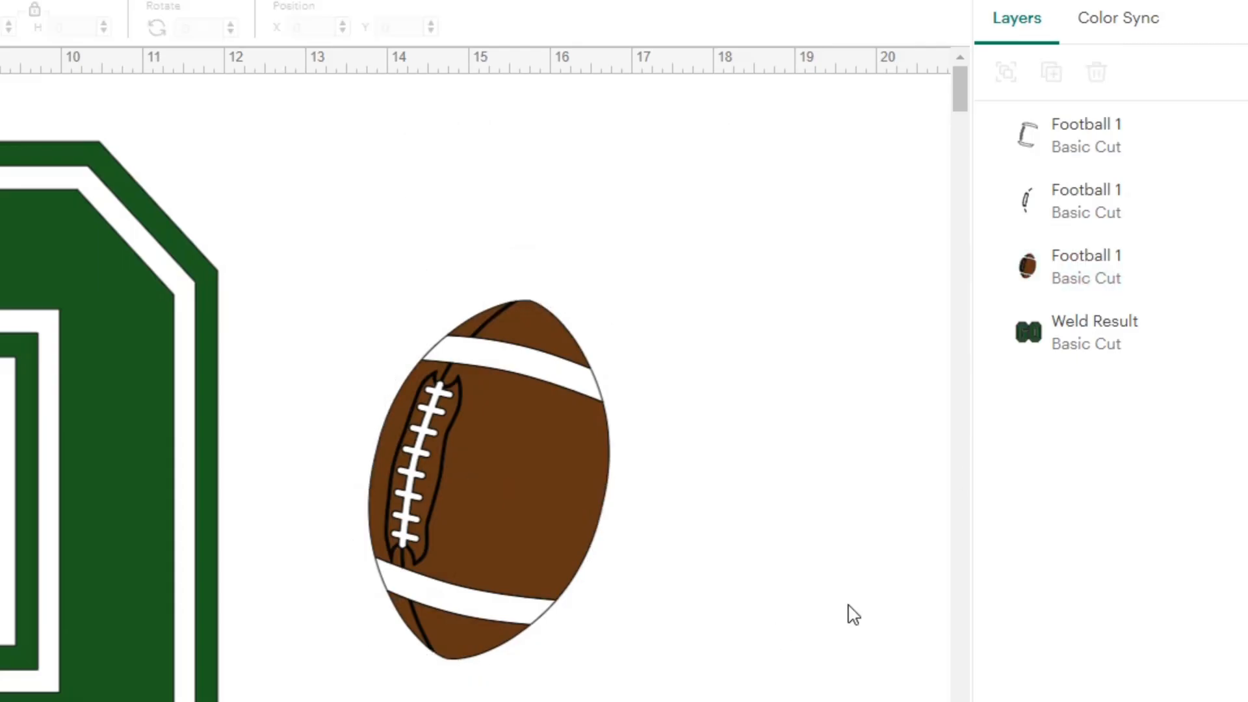
- Weld the football's black lace outline layer to its brown layer
click(1067, 220)
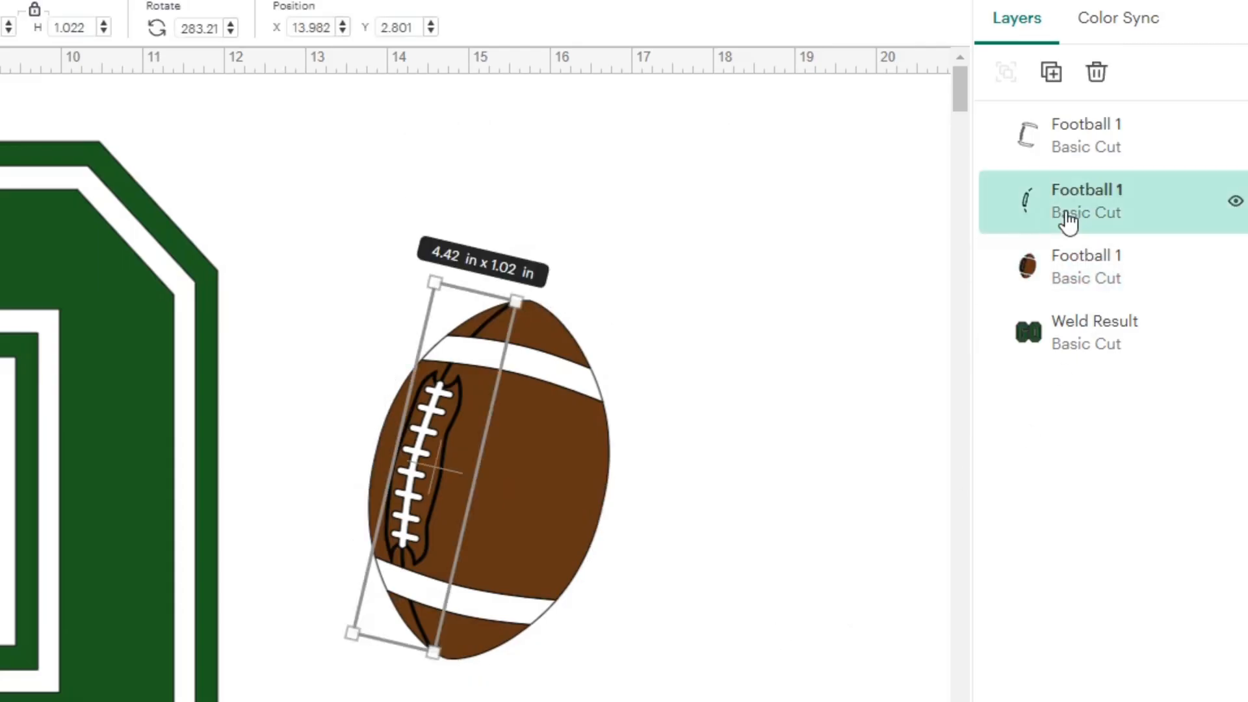
click(1084, 276)
click(1084, 210)
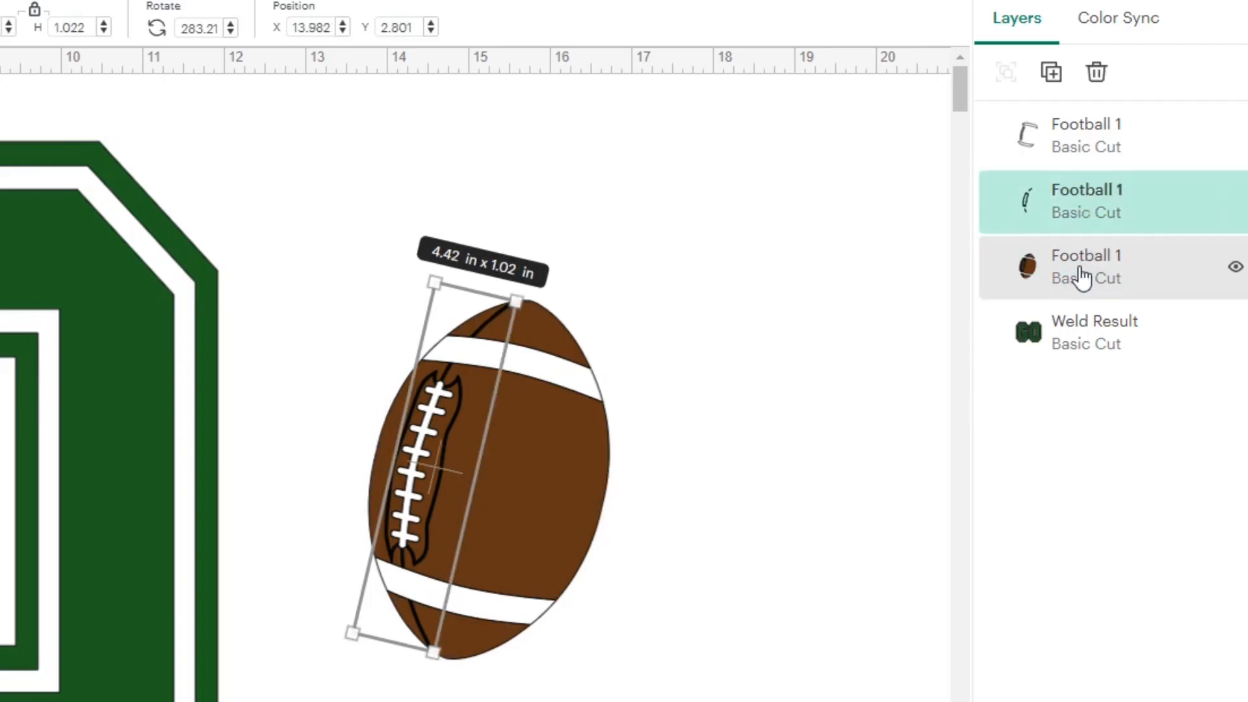
click(1083, 278)
click(1090, 209)
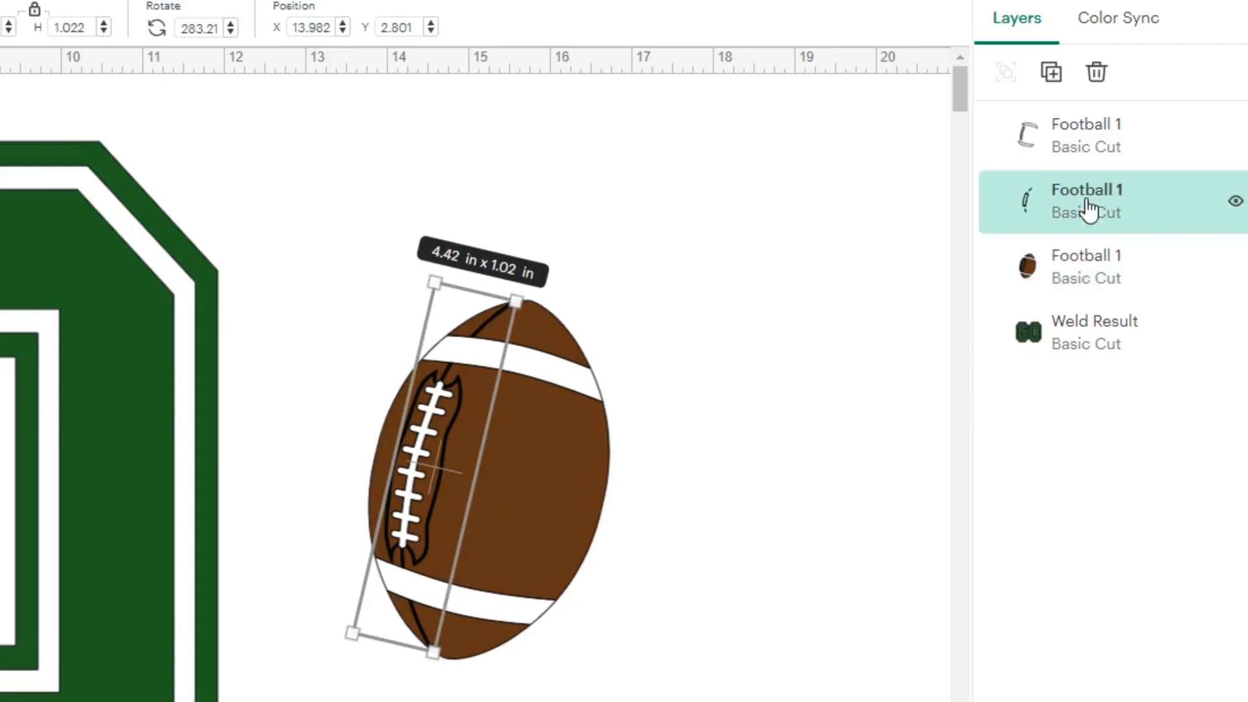
shift+click(1061, 273)
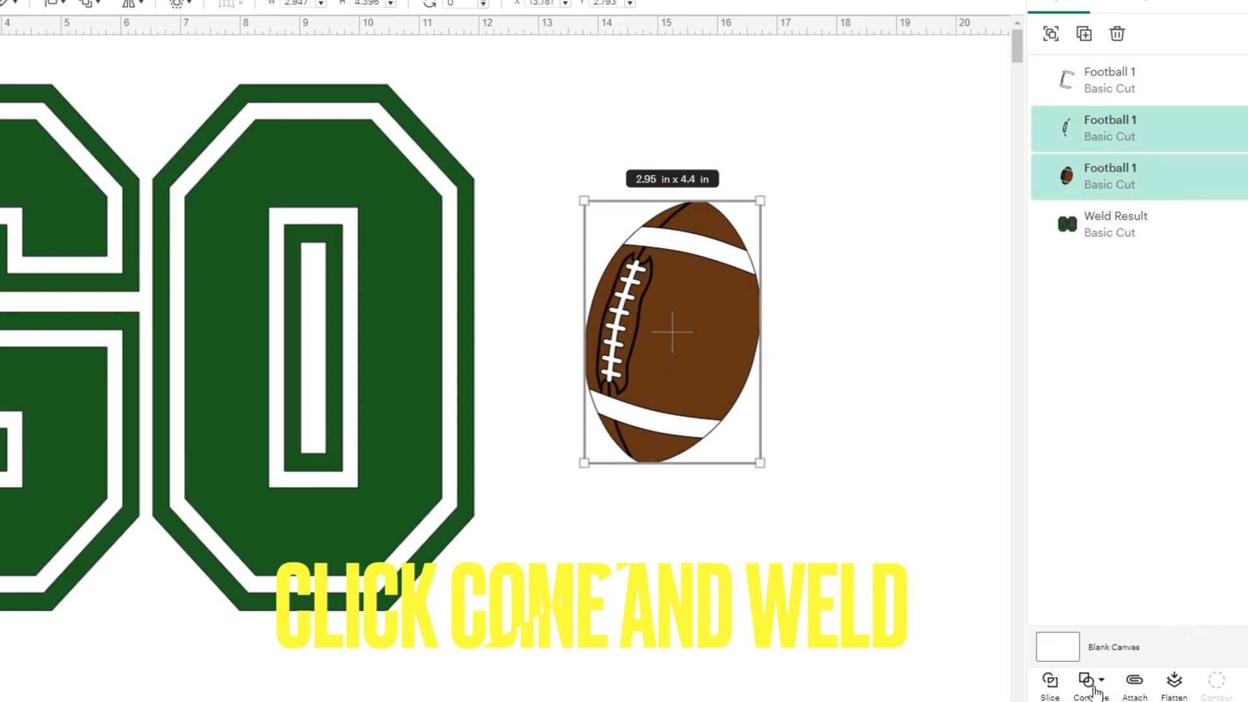
click(1093, 684)
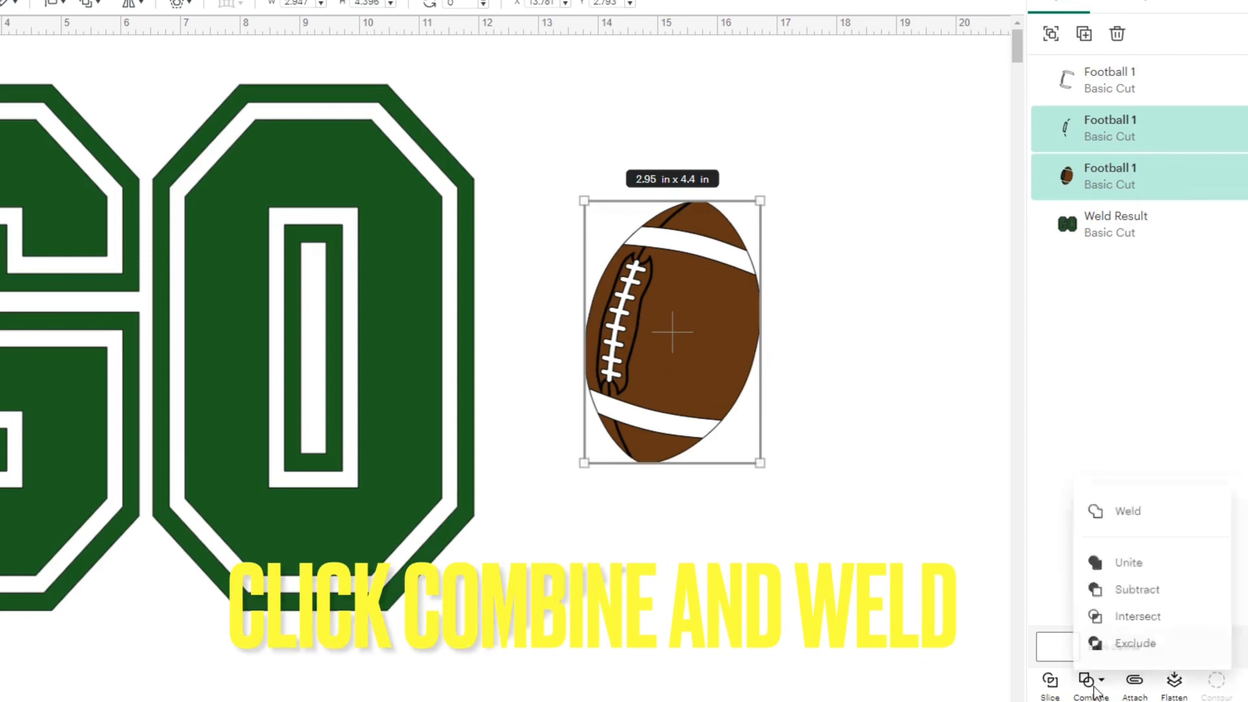
click(1150, 510)
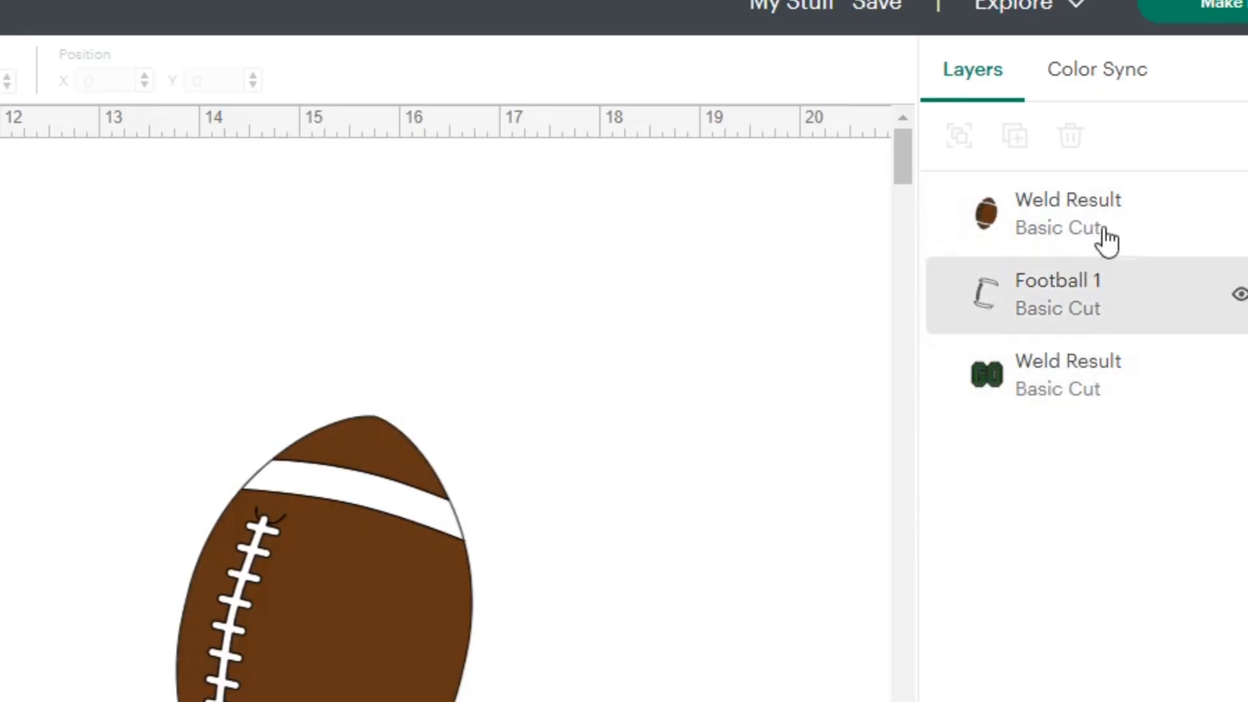
- Slice the football's white stripe and lace layer out of the welded brown layer
click(1050, 232)
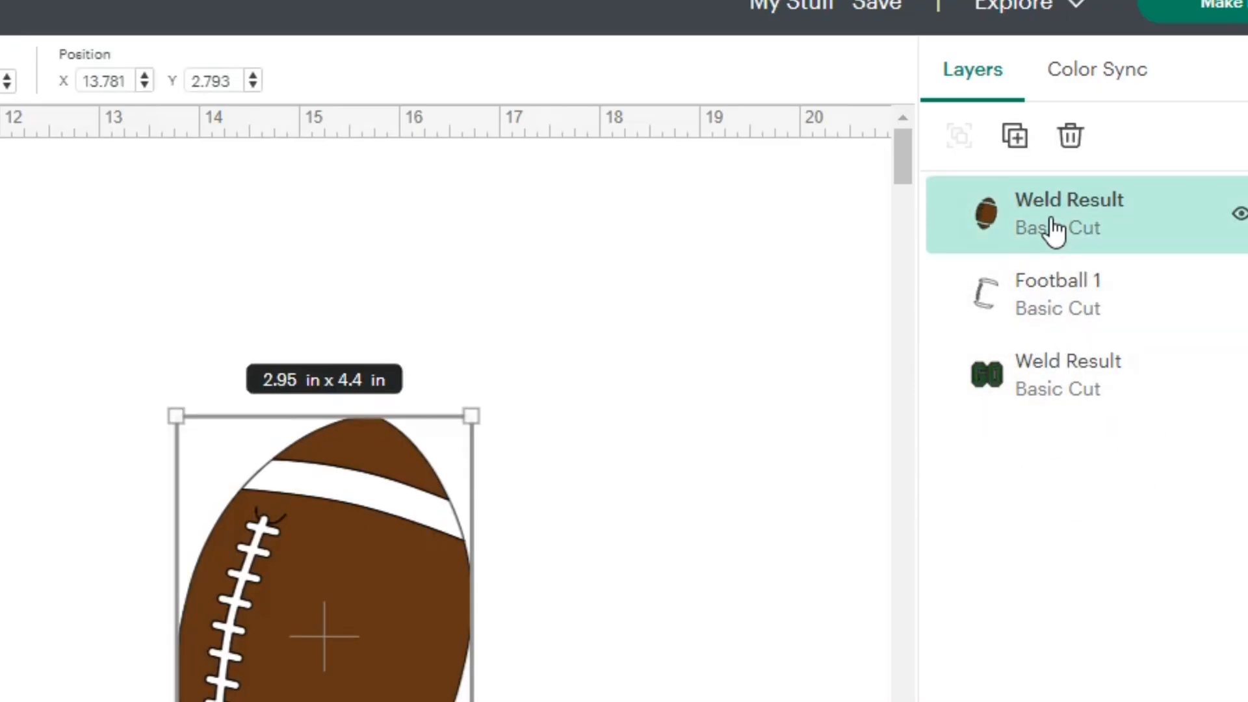
click(1051, 311)
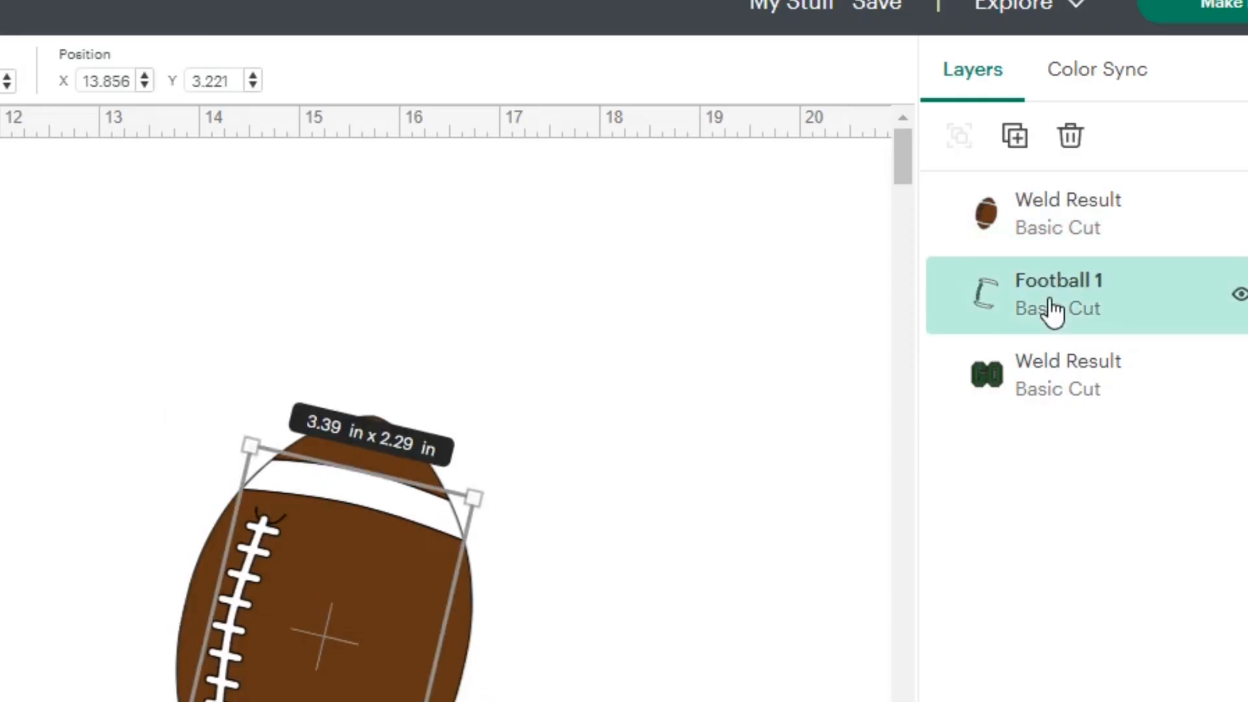
click(1033, 392)
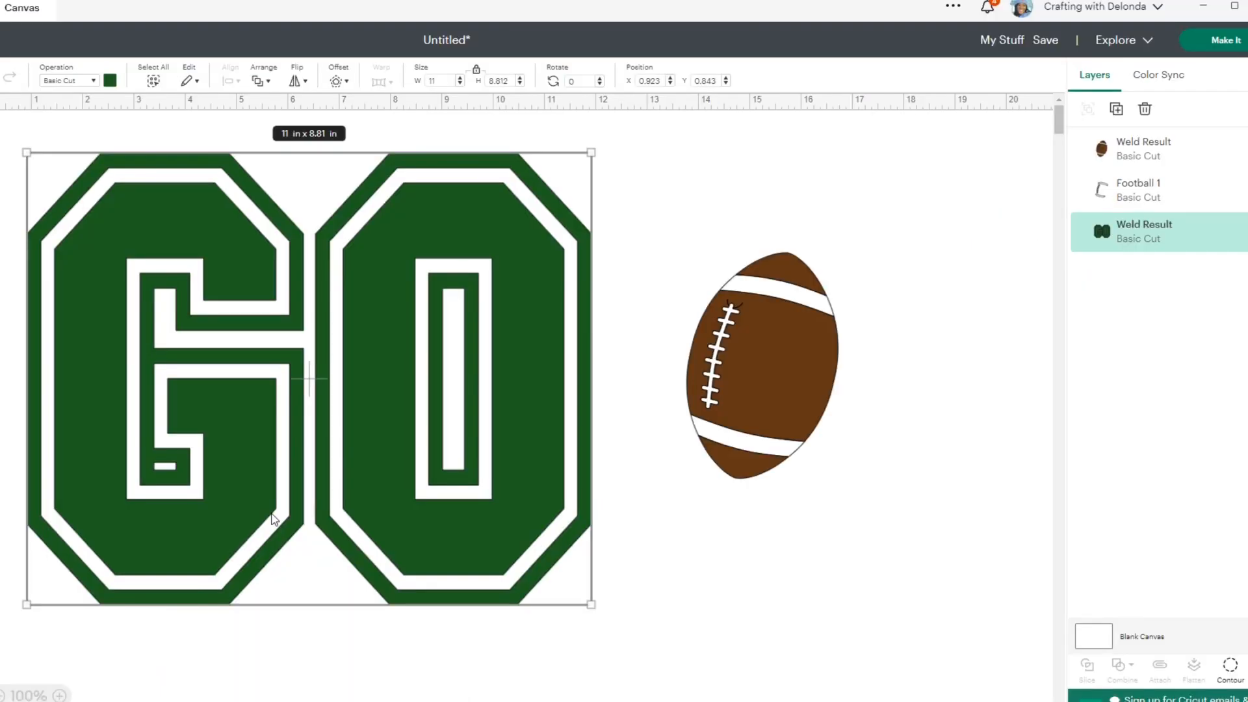
click(844, 341)
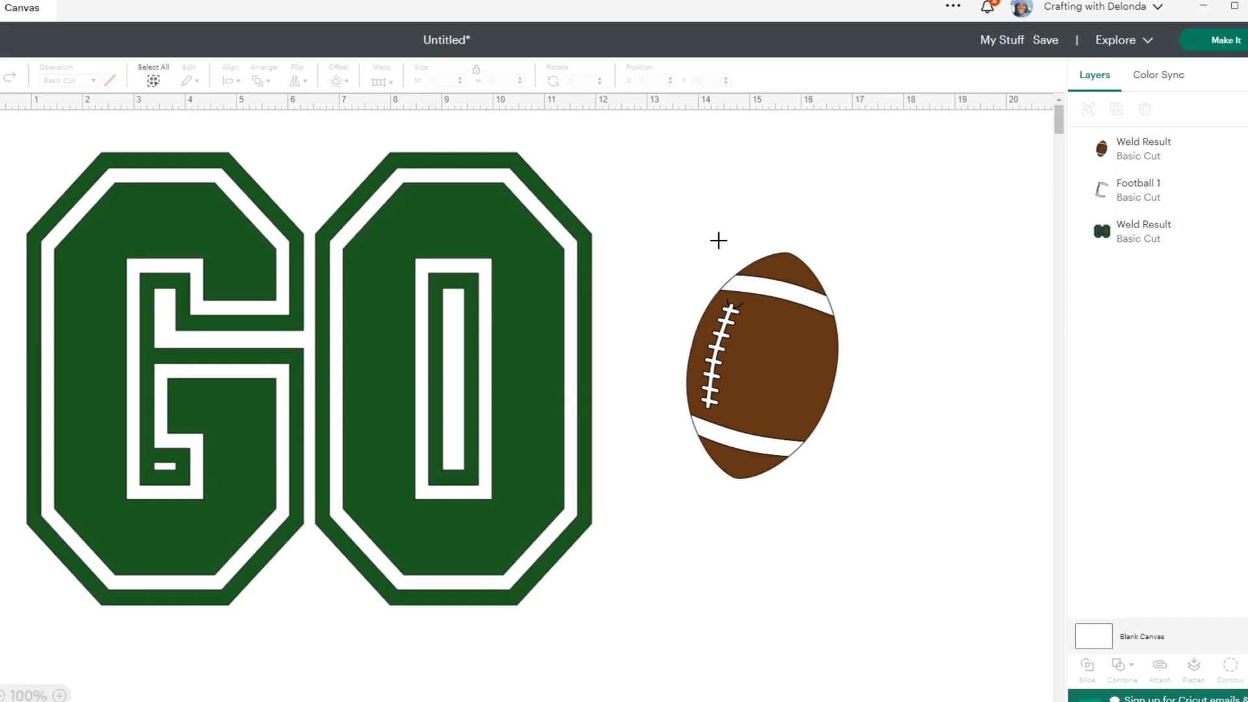
drag(708, 224, 835, 519)
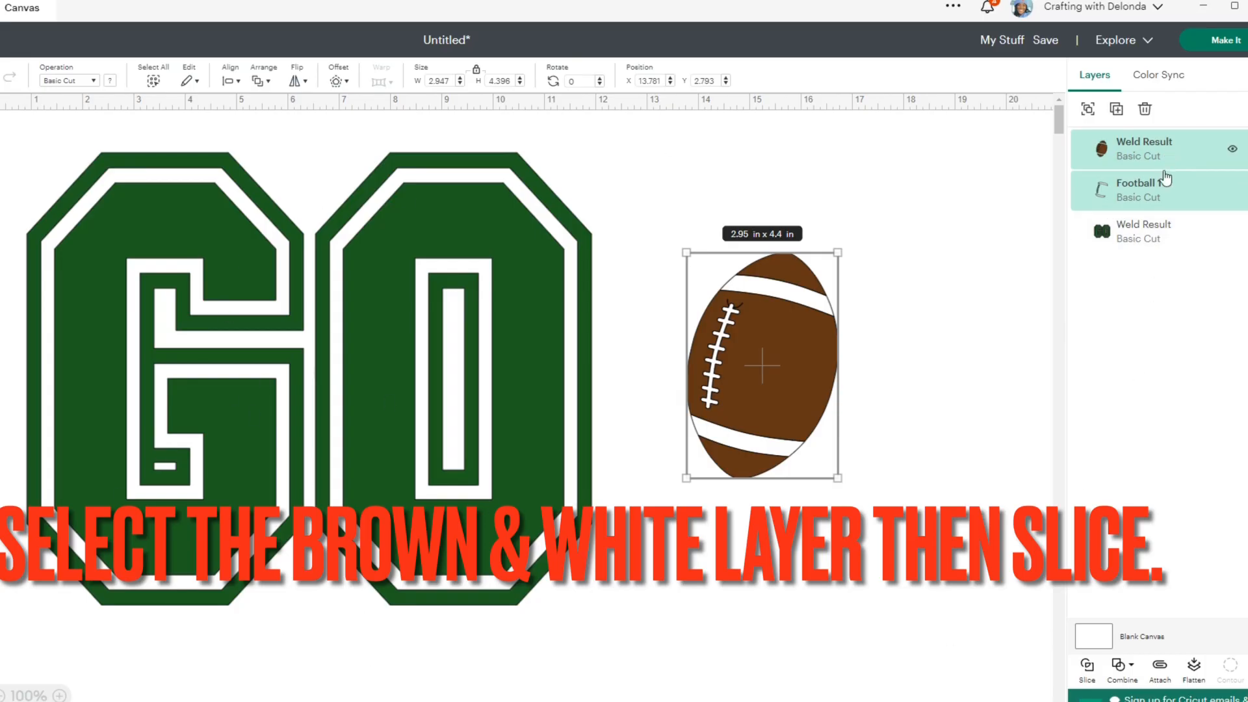
click(1087, 669)
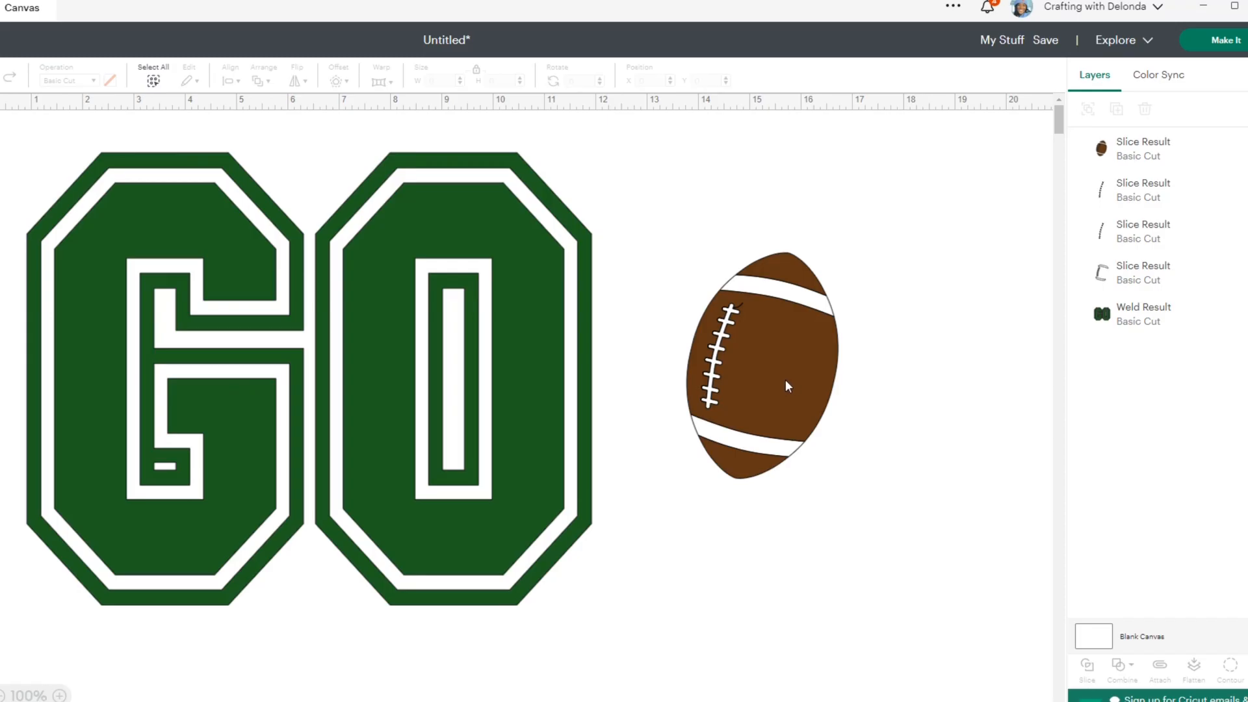
- Pull the sliced brown football, the white detail layer and one leftover lace piece apart on the canvas
drag(787, 385, 978, 388)
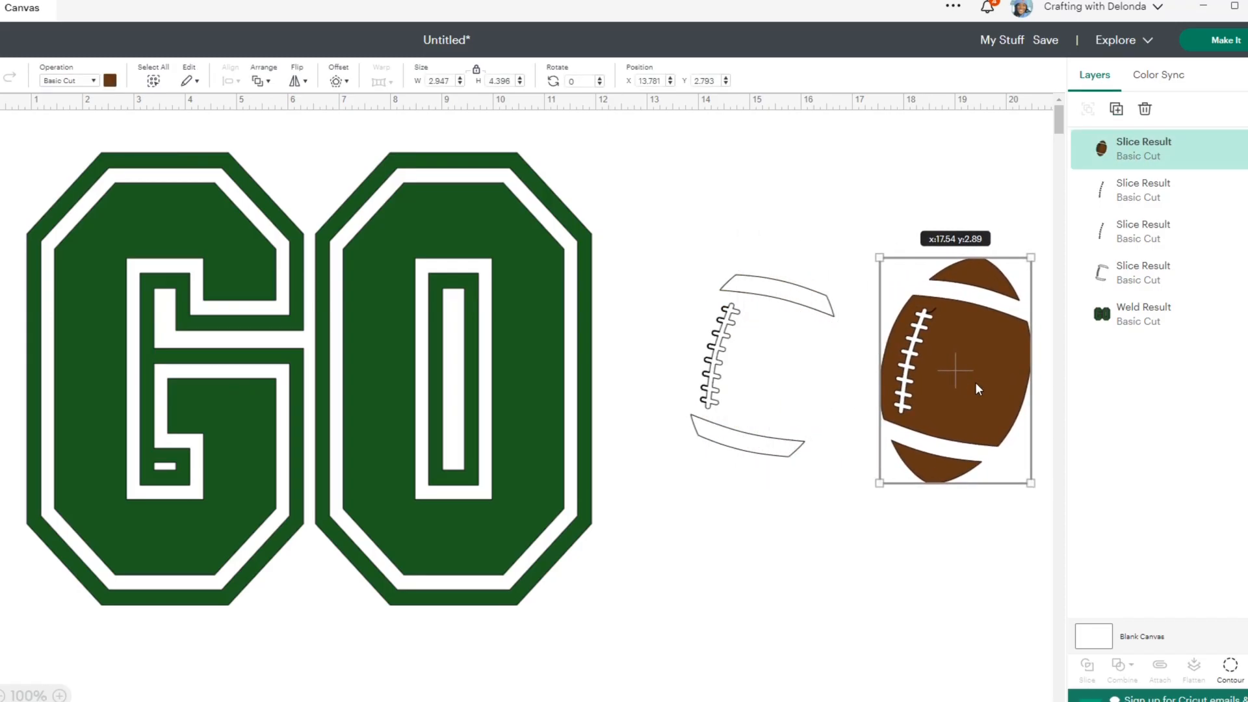
drag(816, 312, 901, 179)
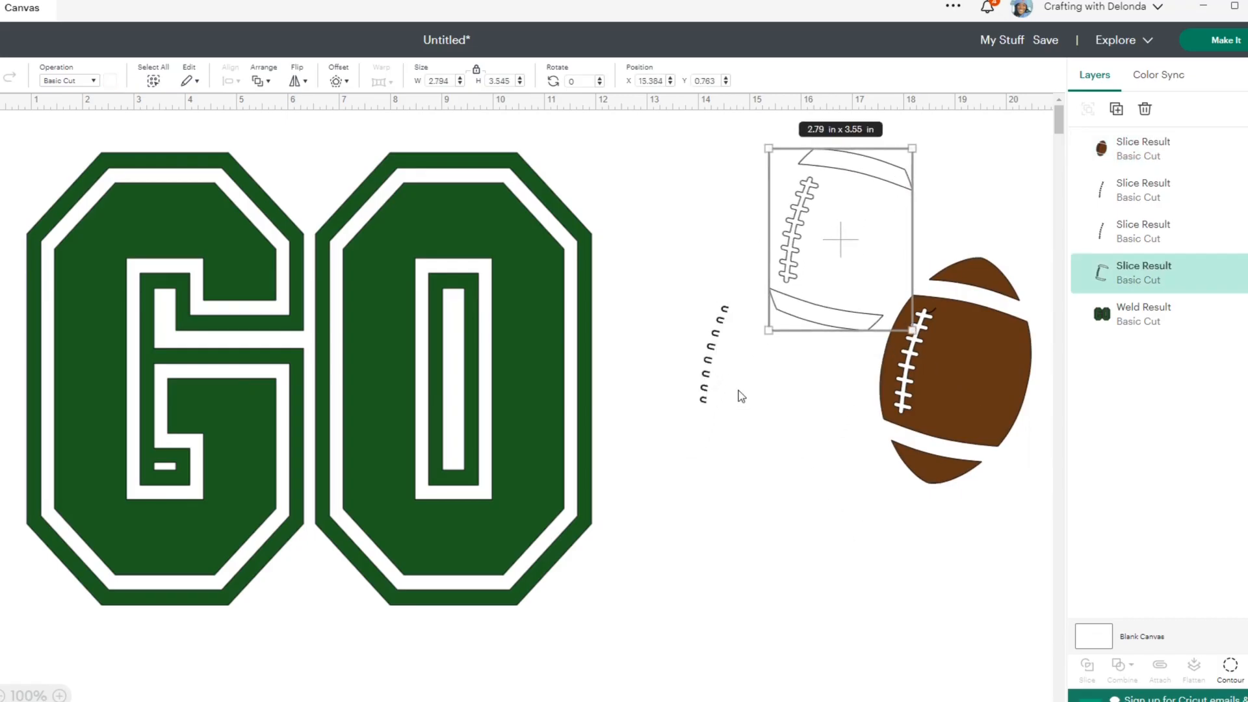
click(713, 397)
drag(714, 396, 742, 423)
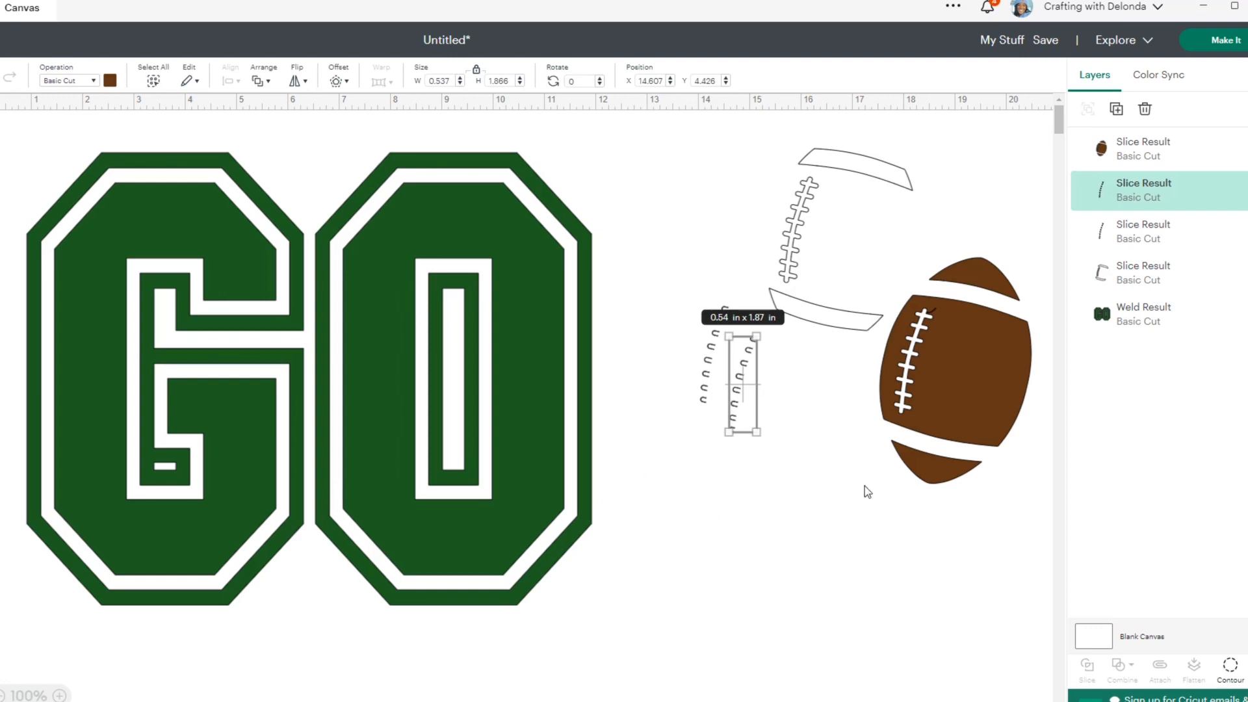
click(655, 527)
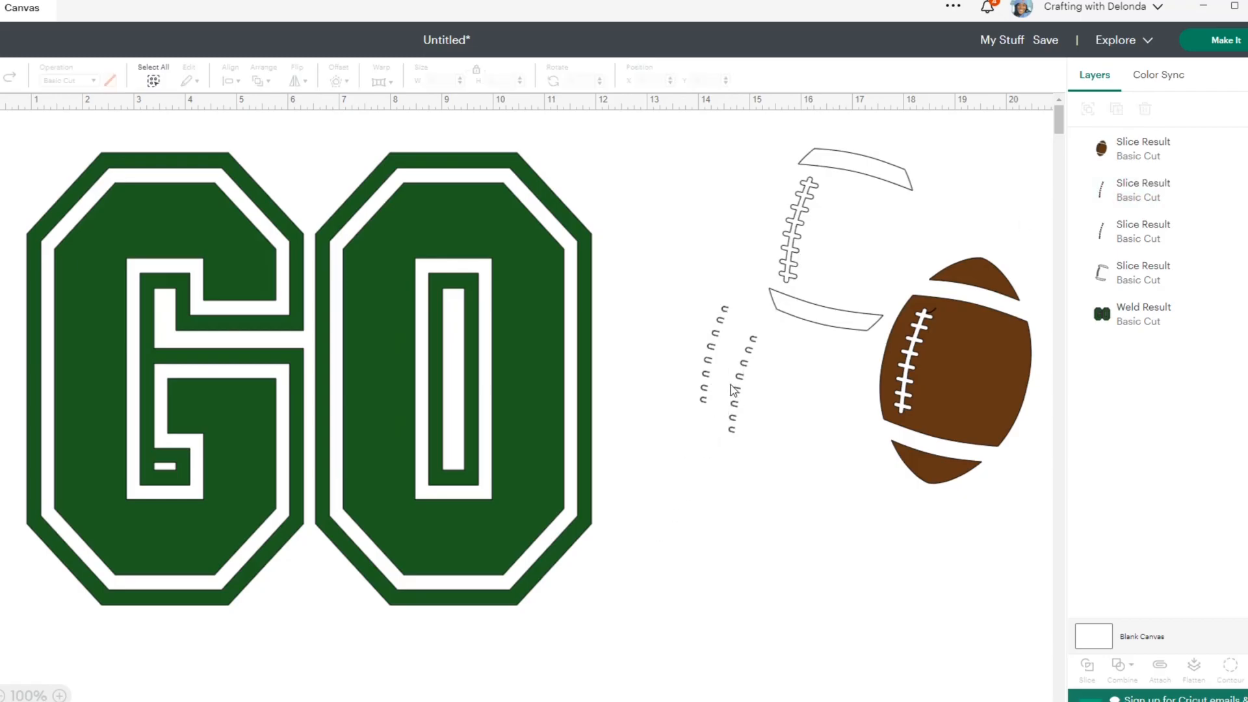
- Delete both leftover lace slices, keeping the brown football and the white detail layer
click(732, 385)
click(699, 369)
click(726, 383)
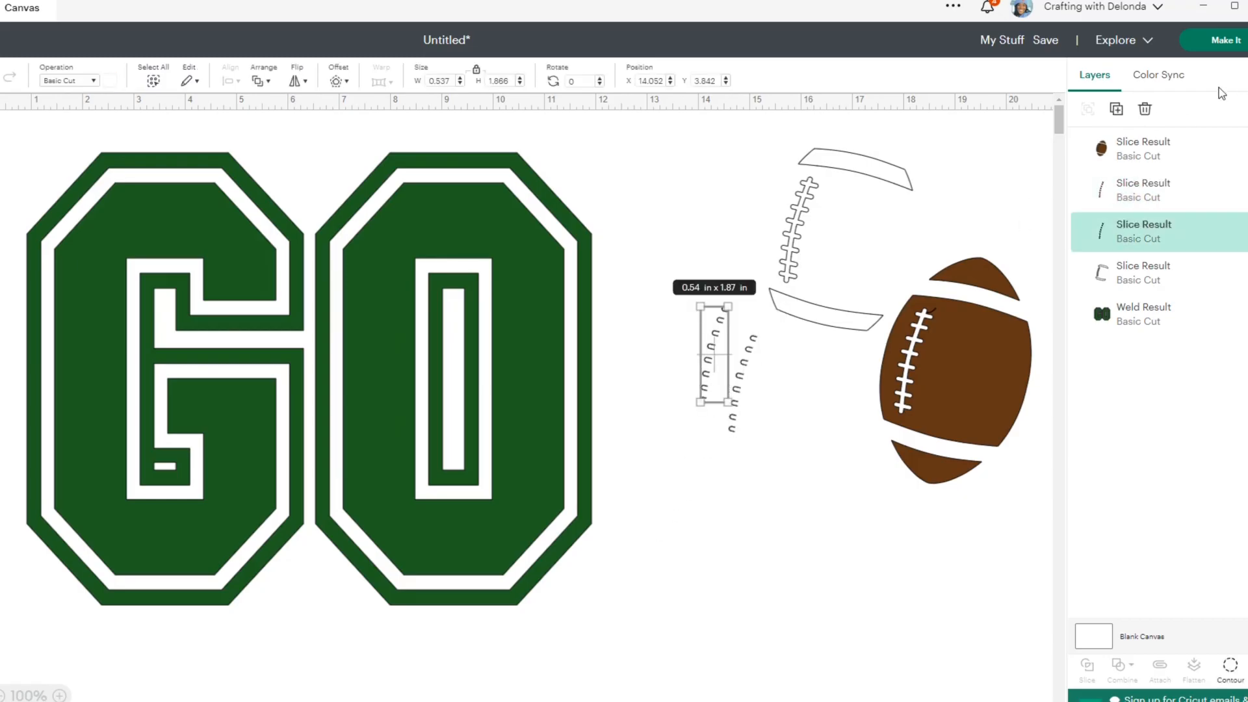
click(1145, 109)
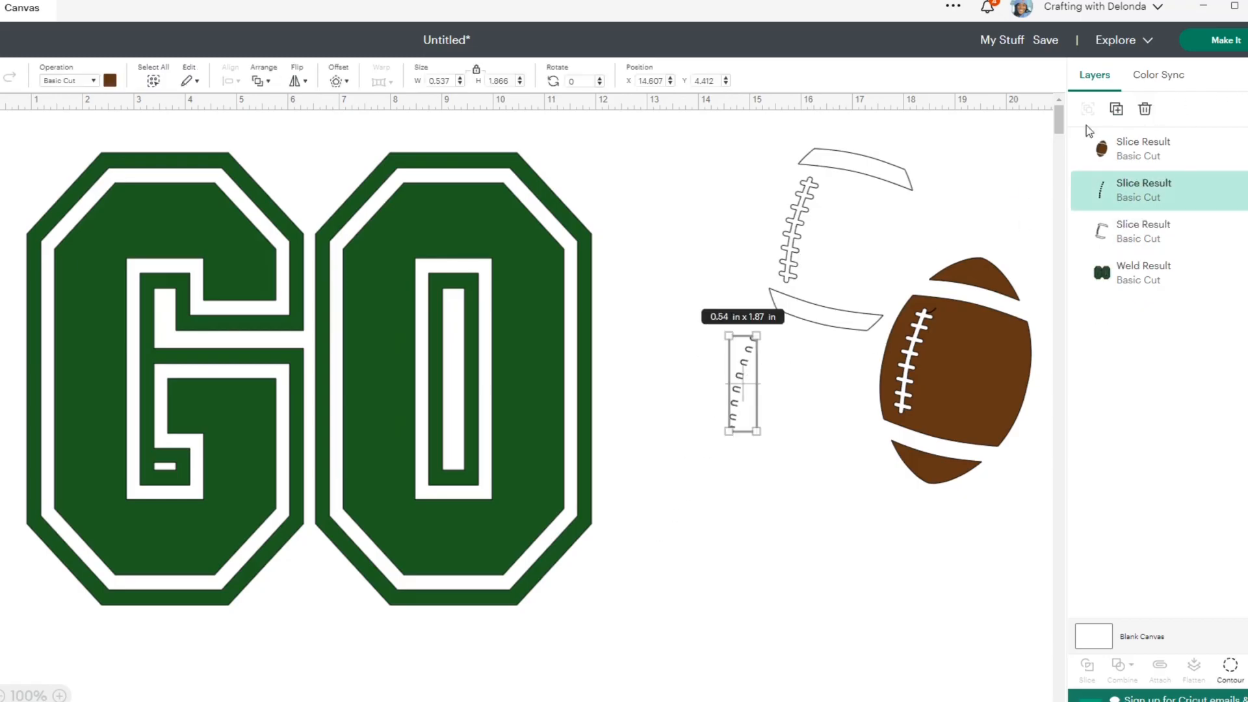
click(1145, 109)
- Put the white details back onto the sliced brown football and center the two layers on each other
drag(949, 348, 970, 243)
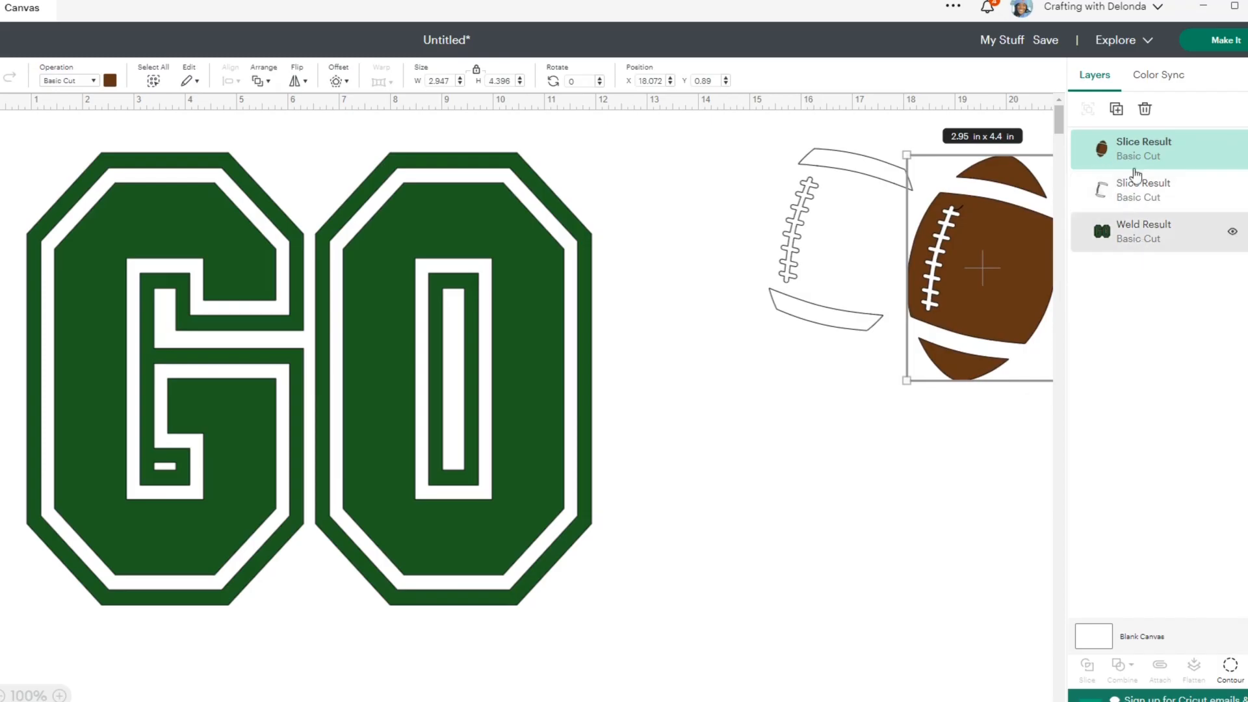
click(722, 496)
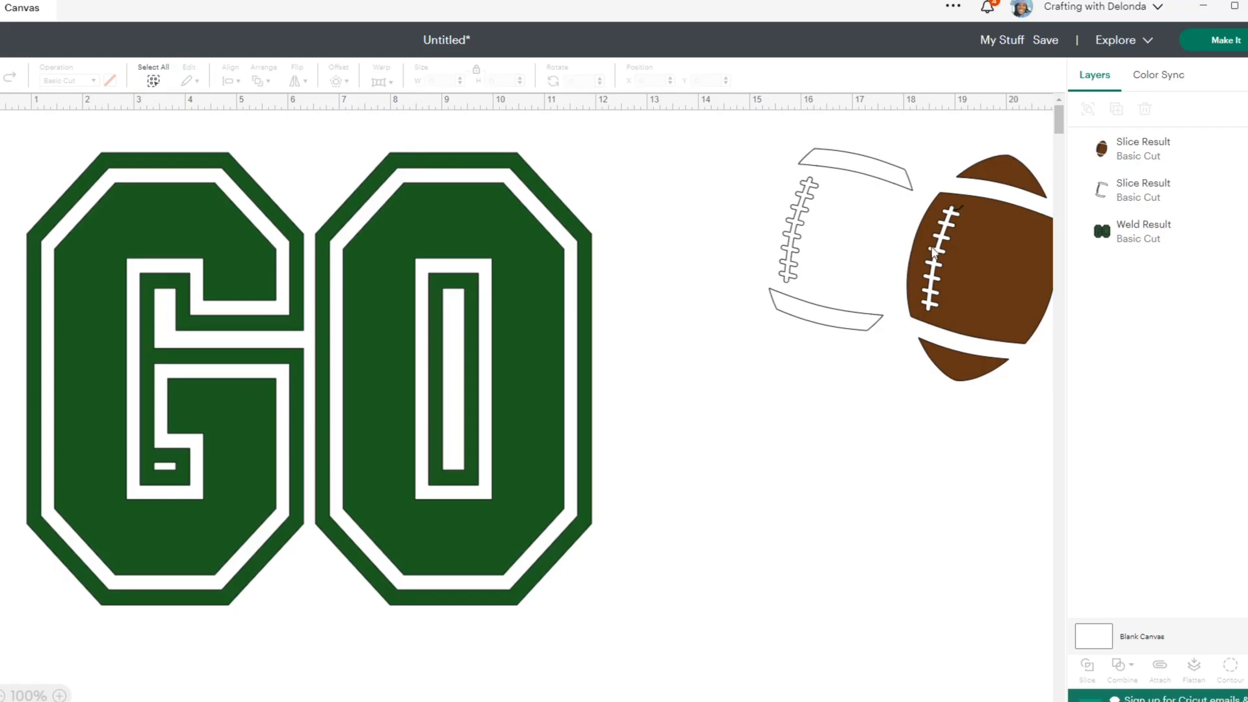
drag(794, 245, 935, 272)
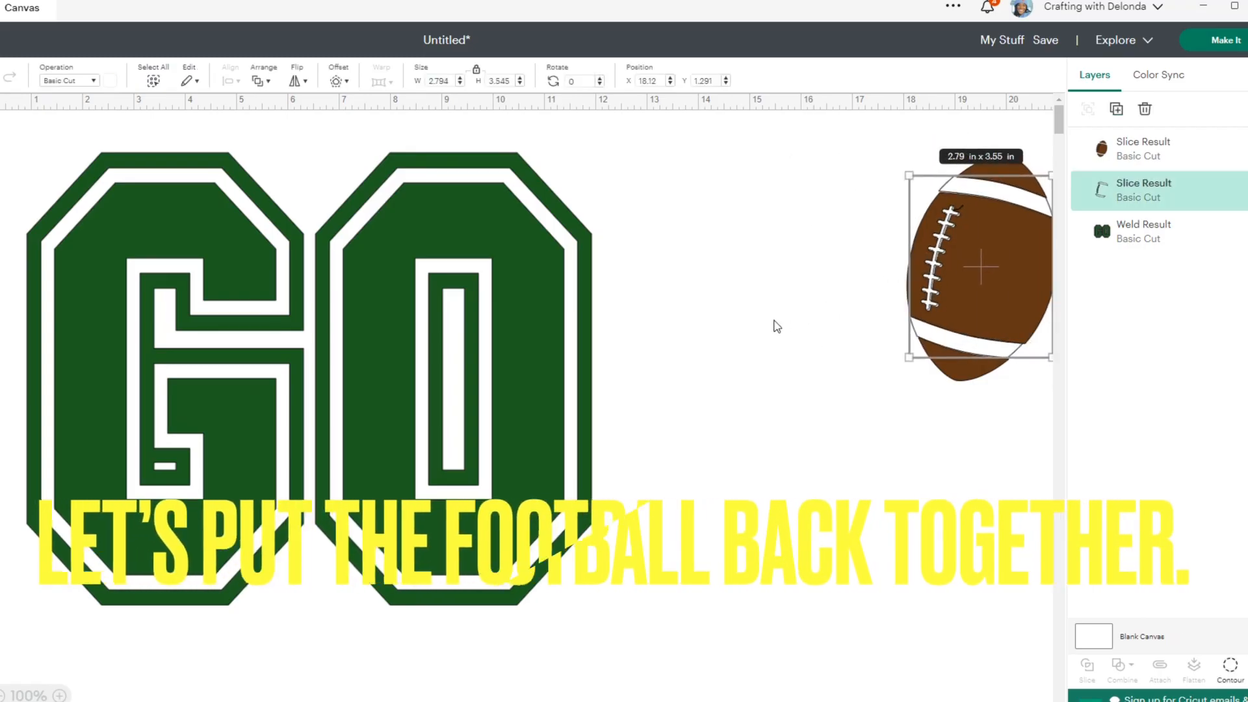
click(866, 335)
drag(873, 172, 1000, 375)
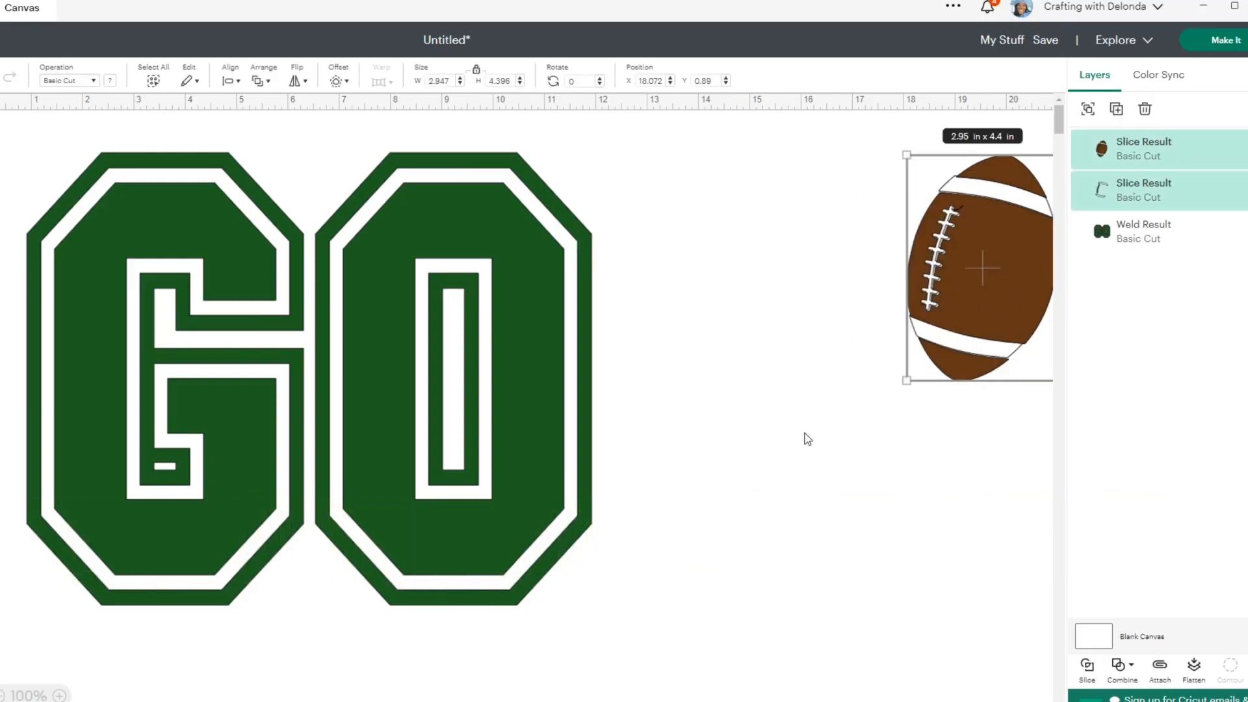
click(230, 81)
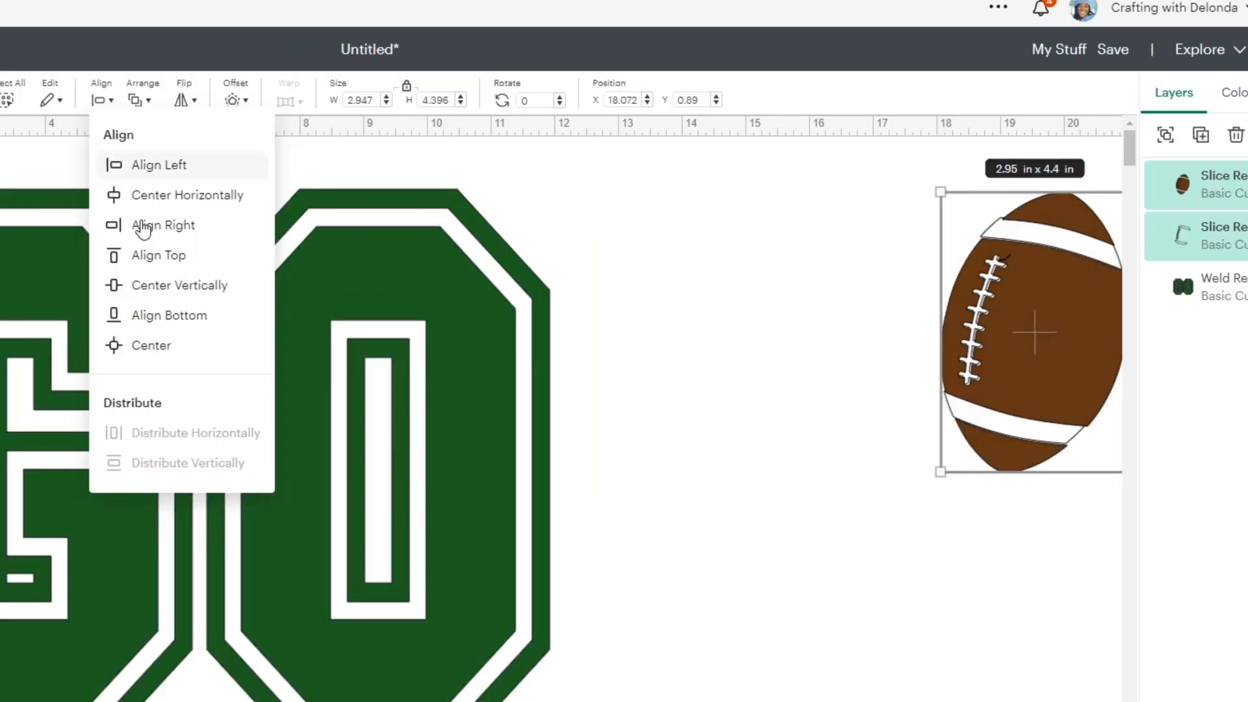
click(149, 345)
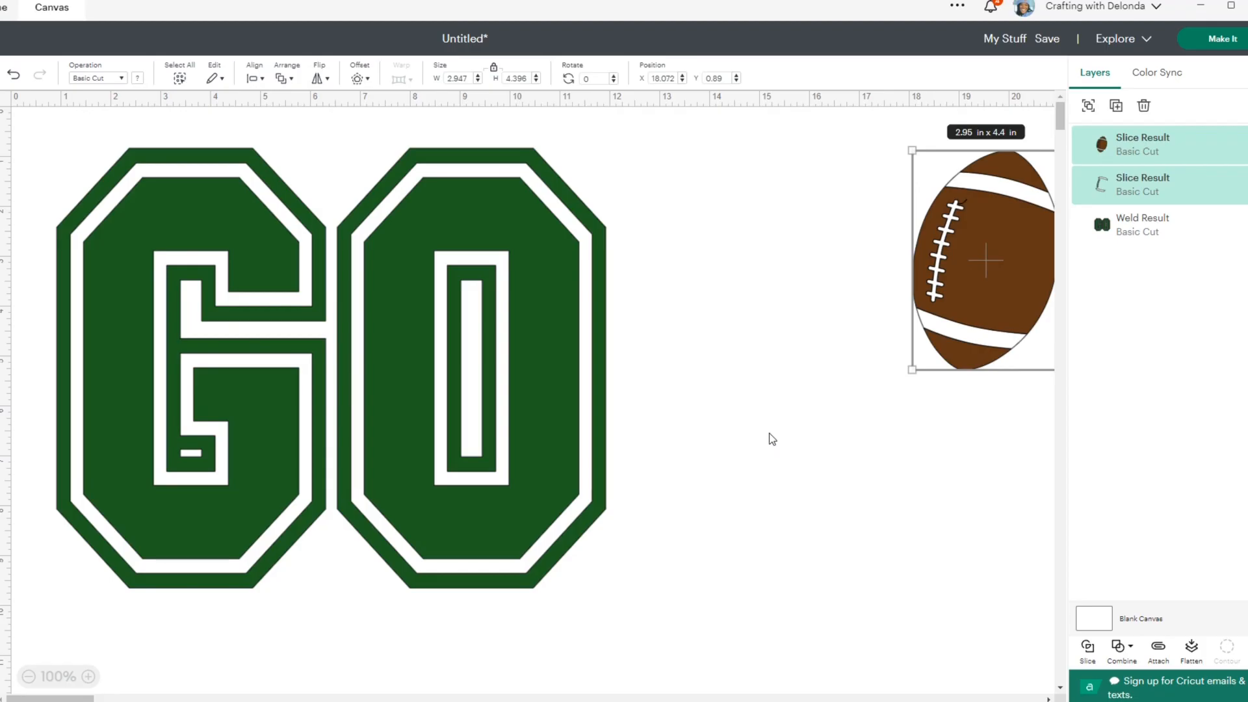
- Place a duplicate of the two football layers below the original and hide the copy's brown layer
click(1116, 107)
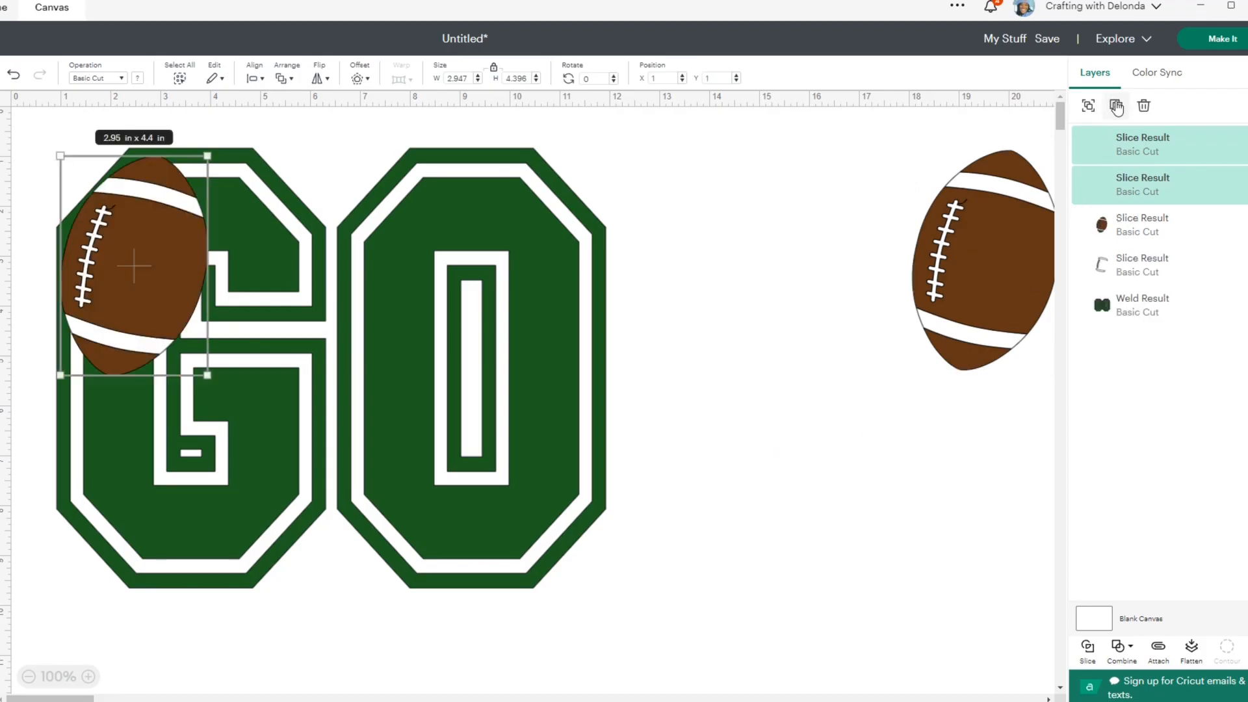
drag(126, 265, 1004, 632)
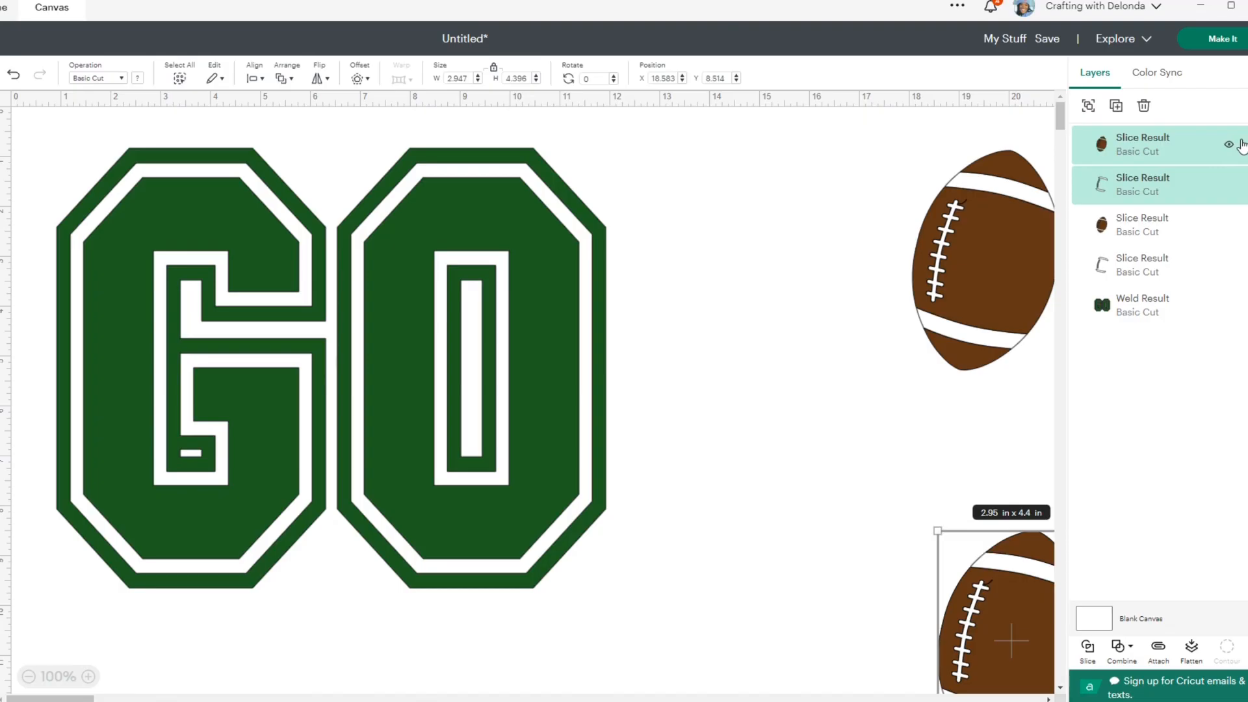
click(1229, 144)
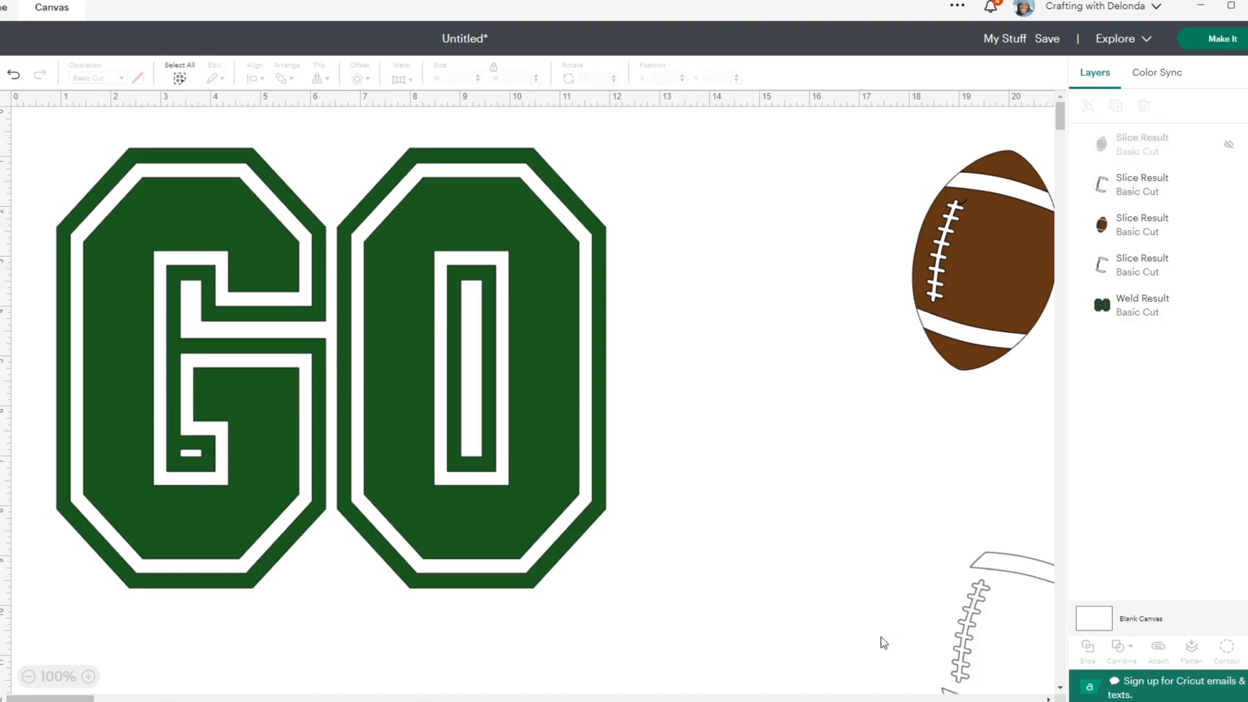
- Hide the white detail layer of the duplicate football
click(1229, 185)
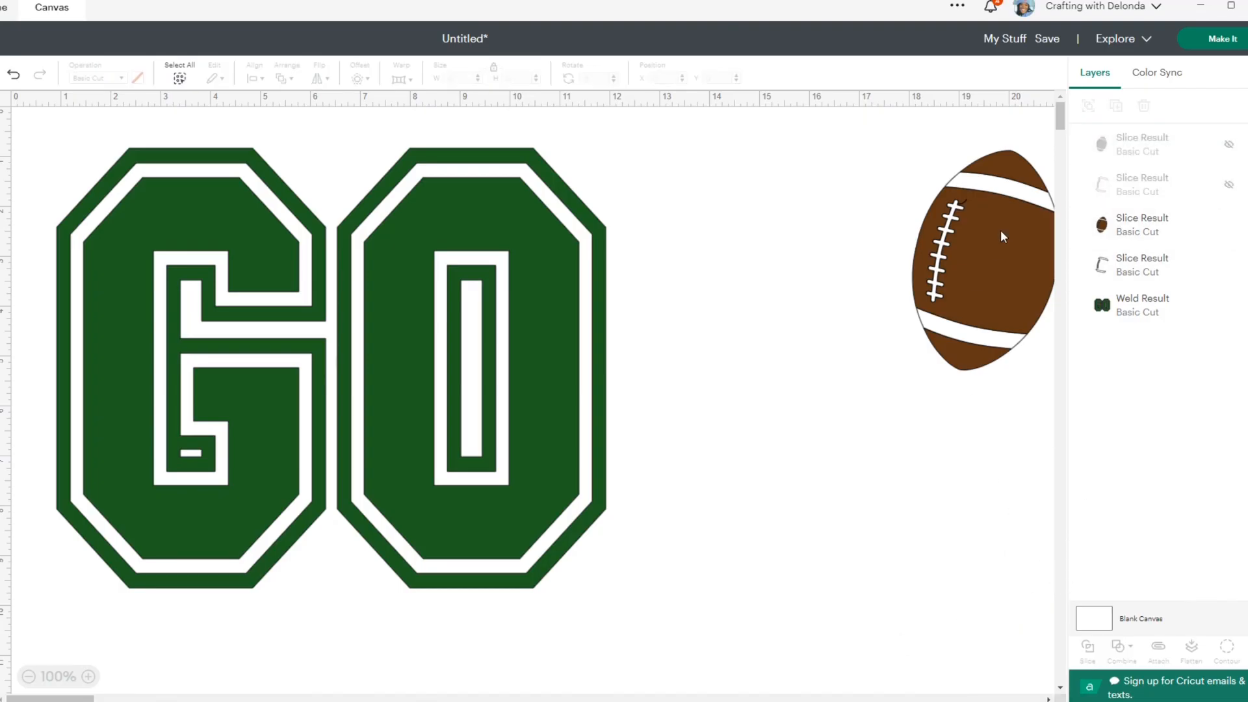
click(992, 257)
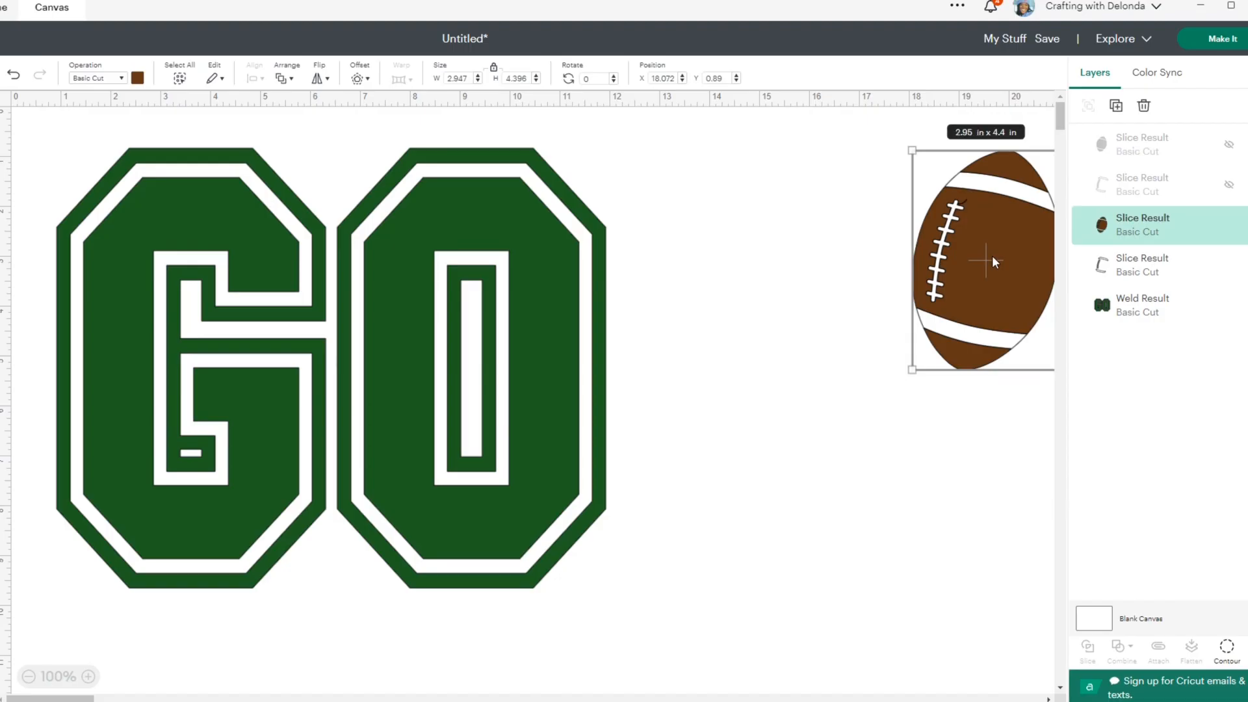
click(872, 241)
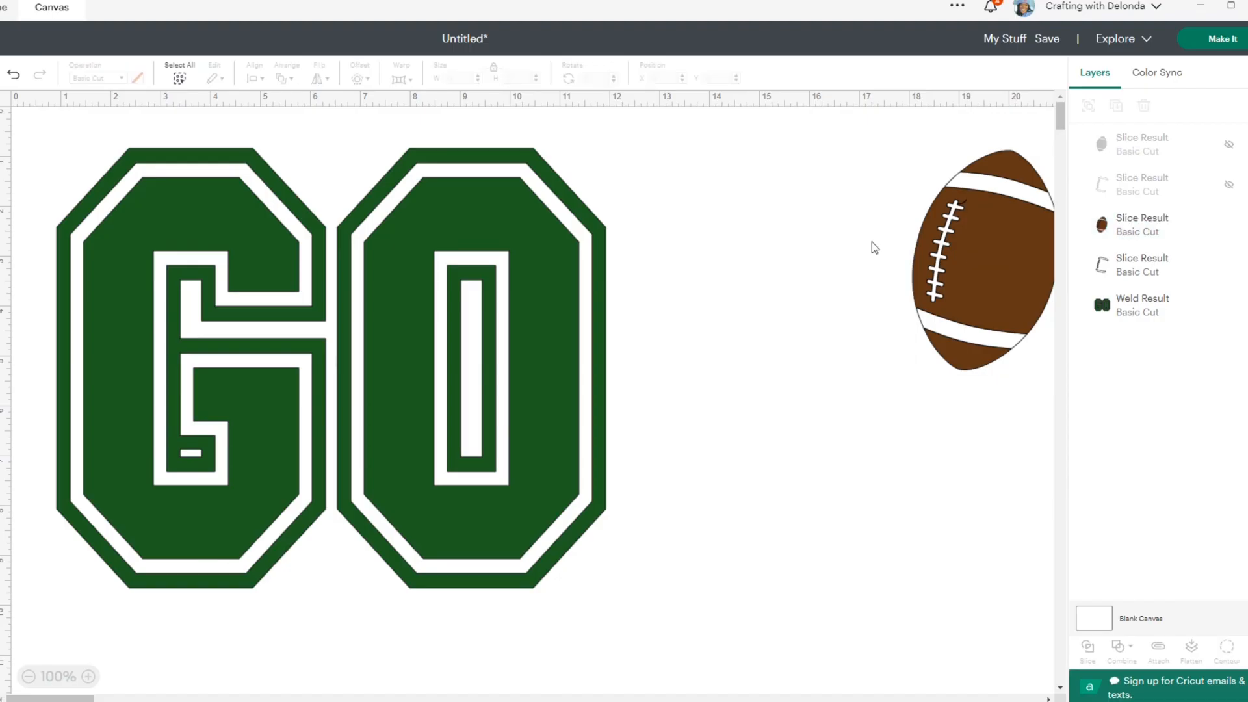
- Group the brown football with its white details and place the group over the lower-right part of the letter O
drag(882, 166, 1038, 386)
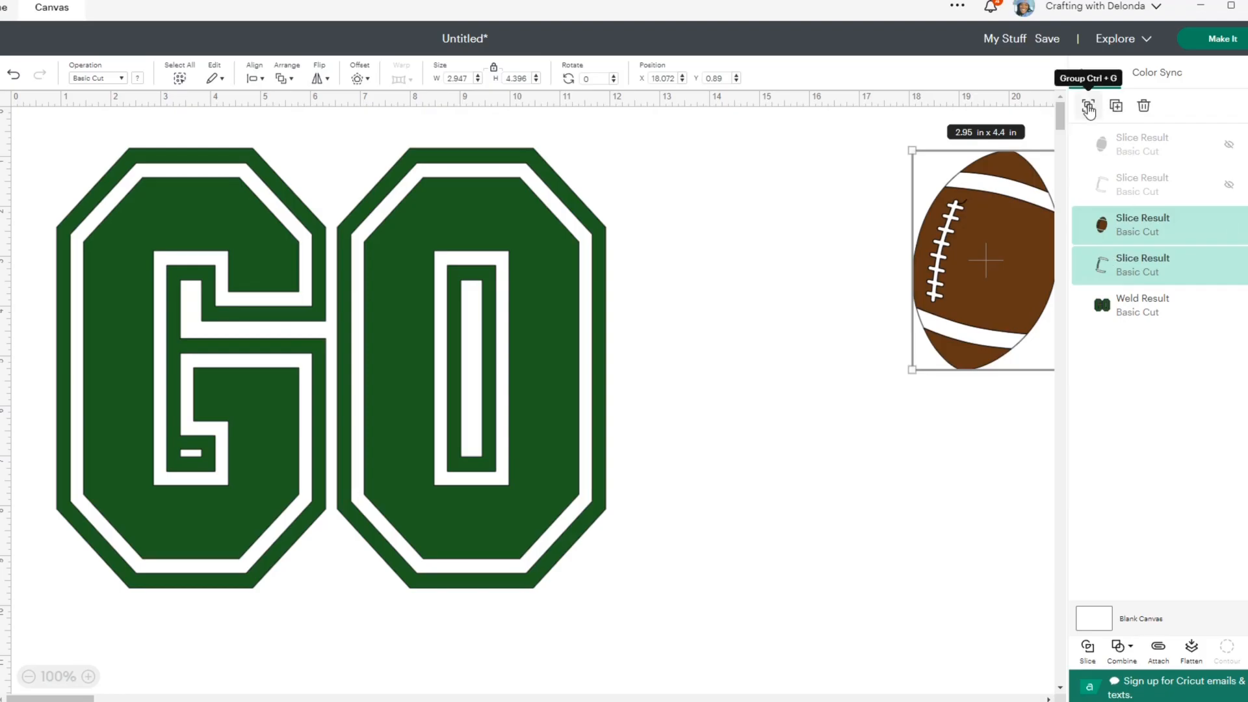
click(1089, 107)
drag(987, 256, 529, 466)
click(715, 471)
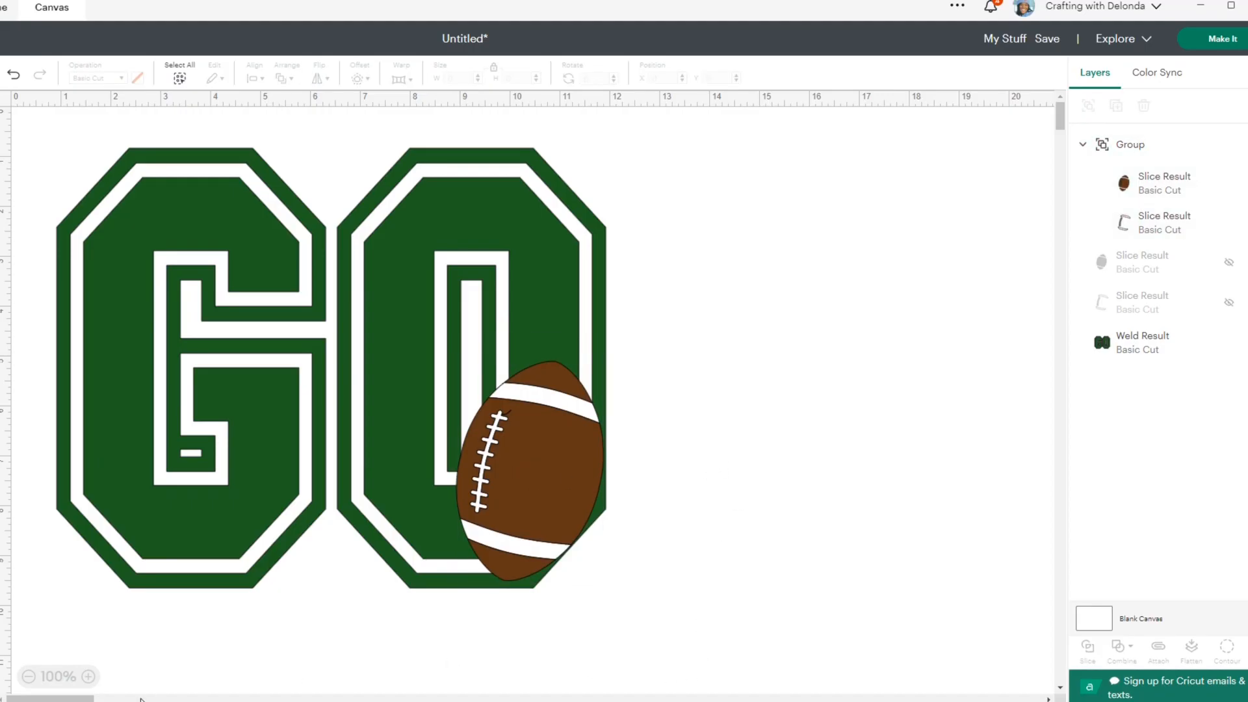
- Subtract the grouped football from the welded green GO letters
click(28, 677)
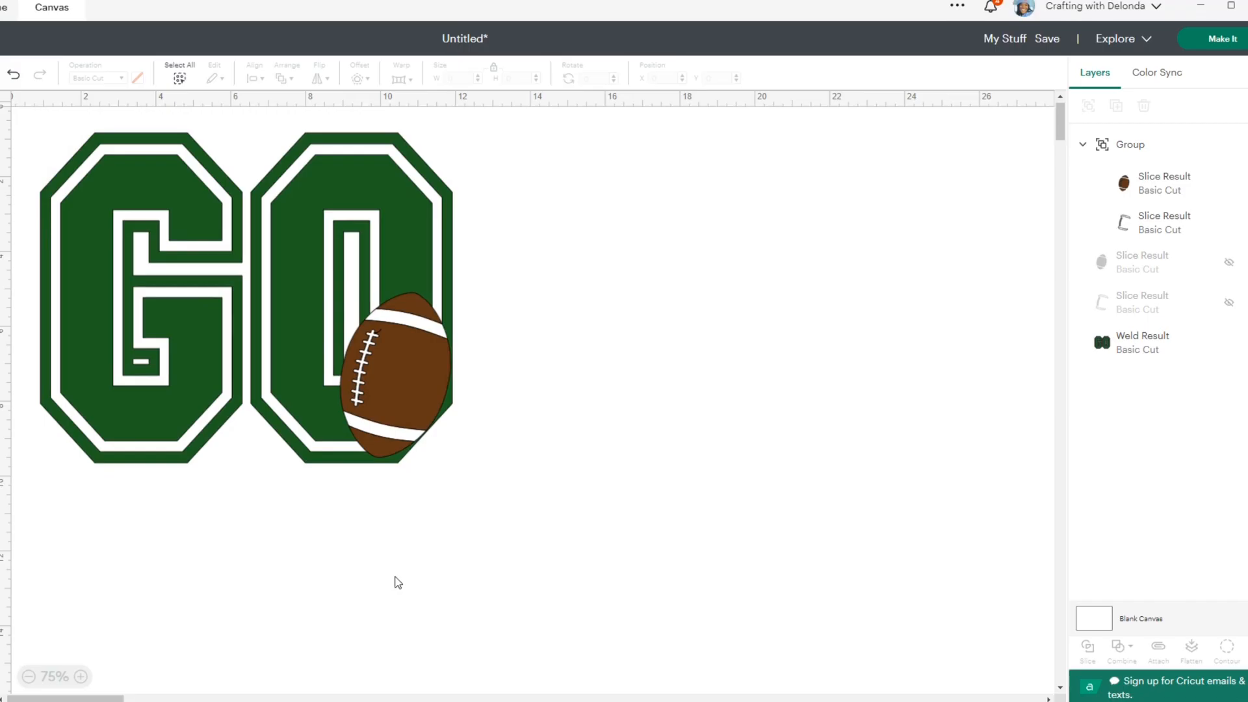
drag(35, 129, 472, 511)
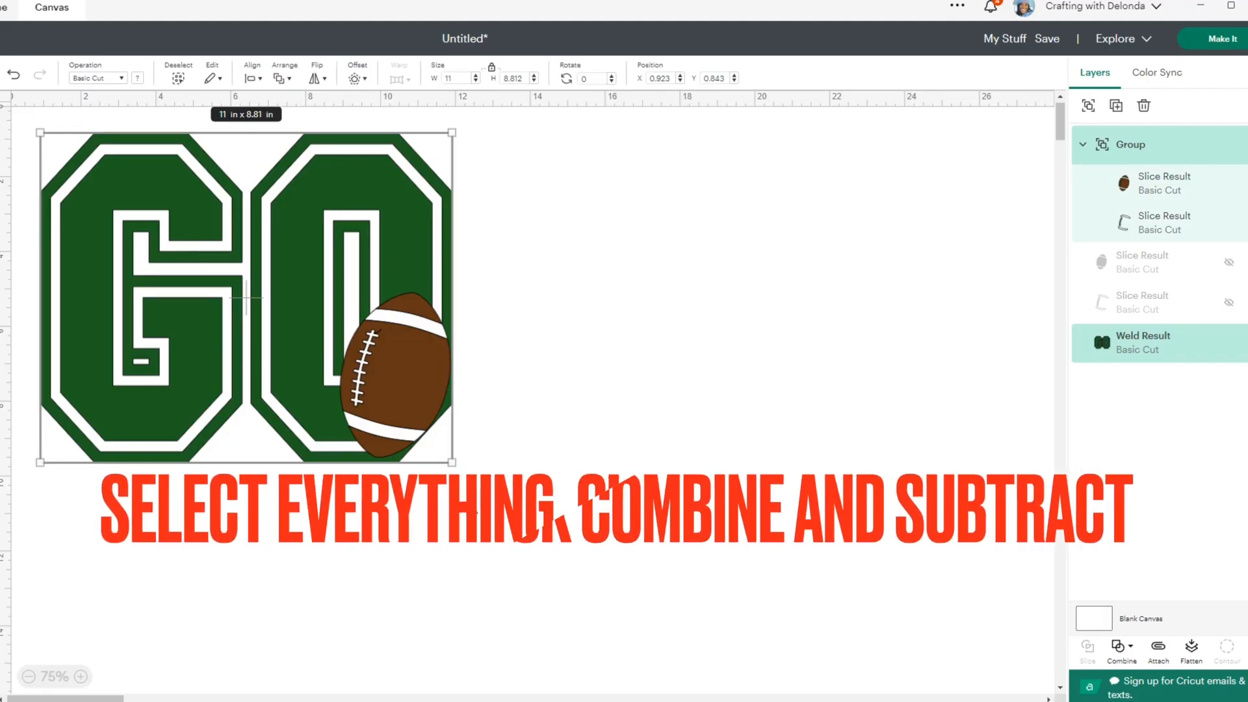
click(1121, 648)
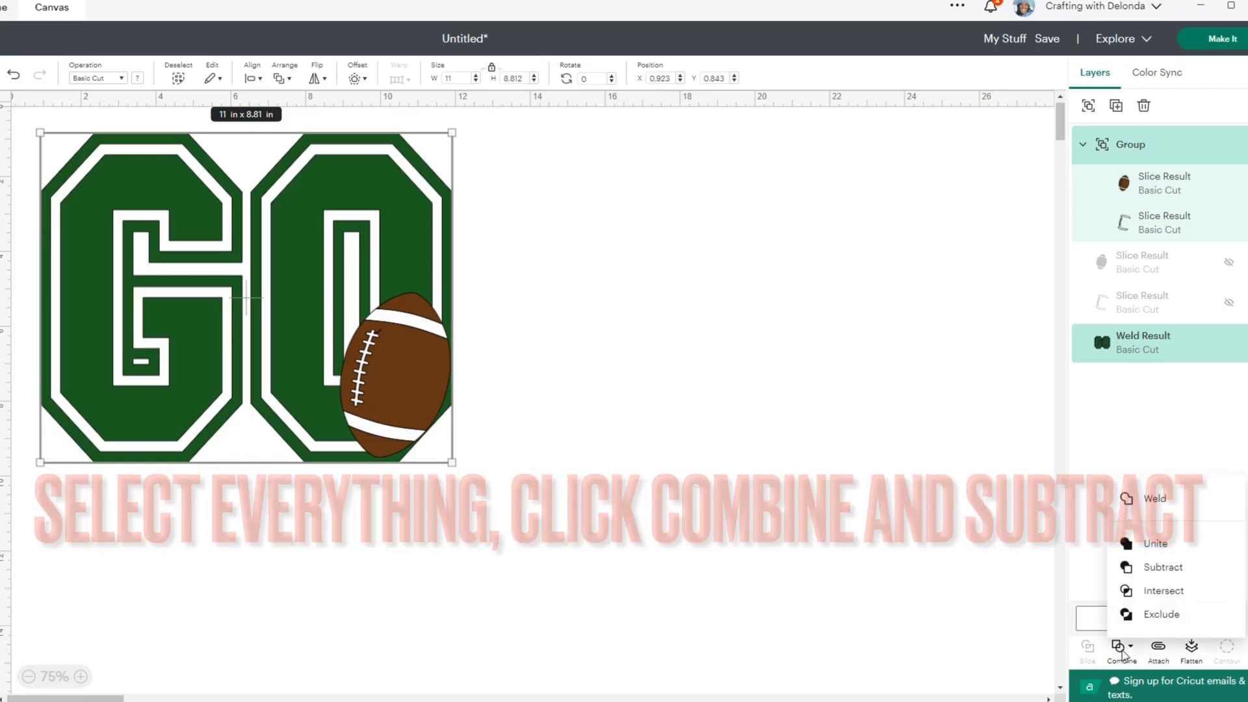
click(1163, 567)
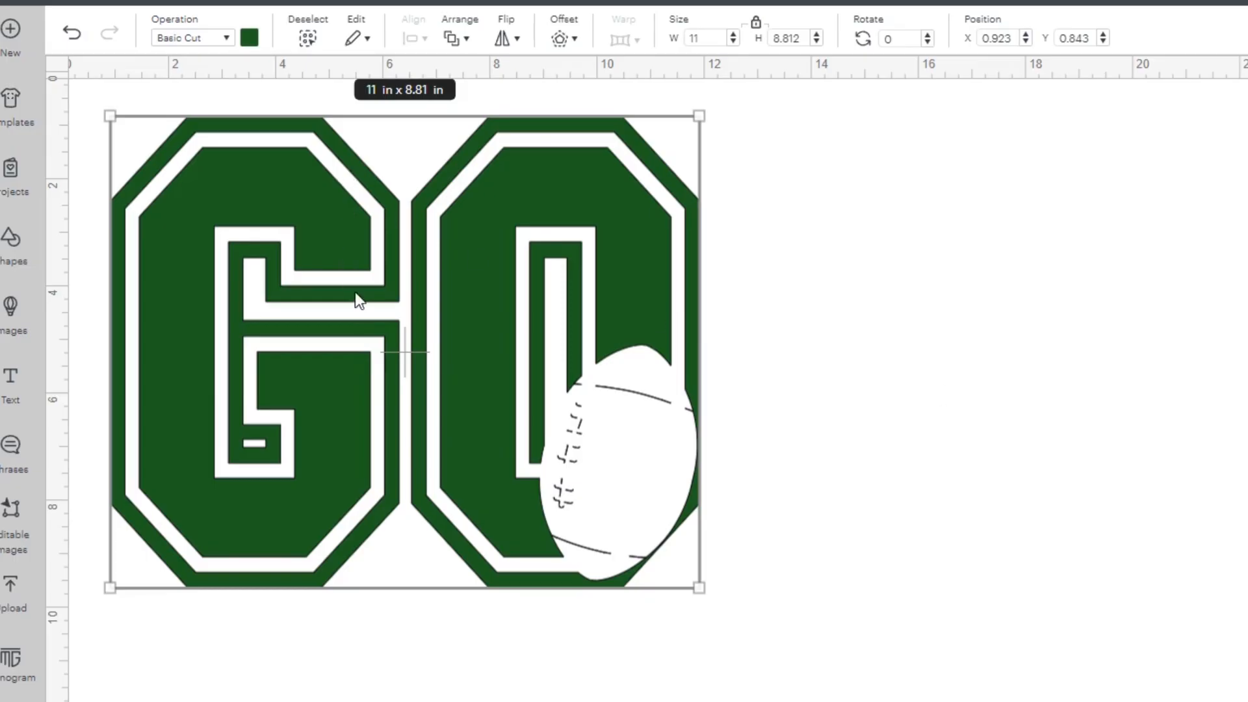
- Move the cut-out GO design on the canvas and merge its subtract layers into a single layer
drag(355, 291, 658, 350)
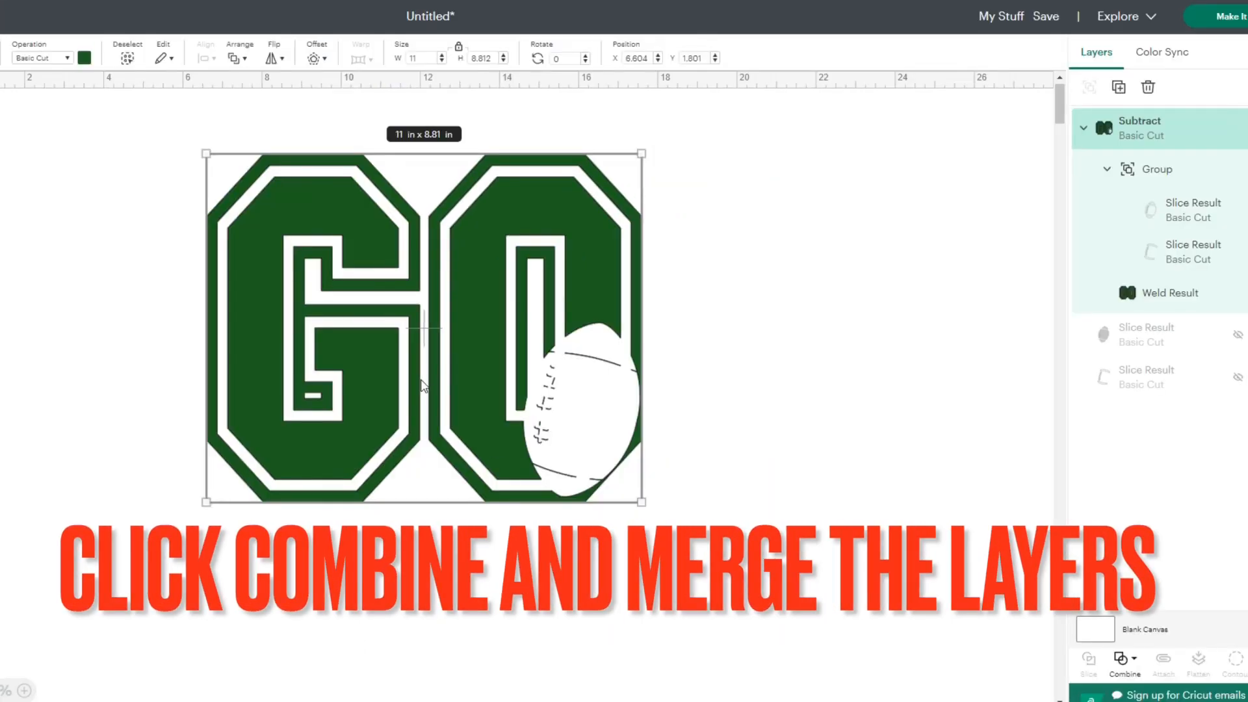
drag(421, 384, 346, 353)
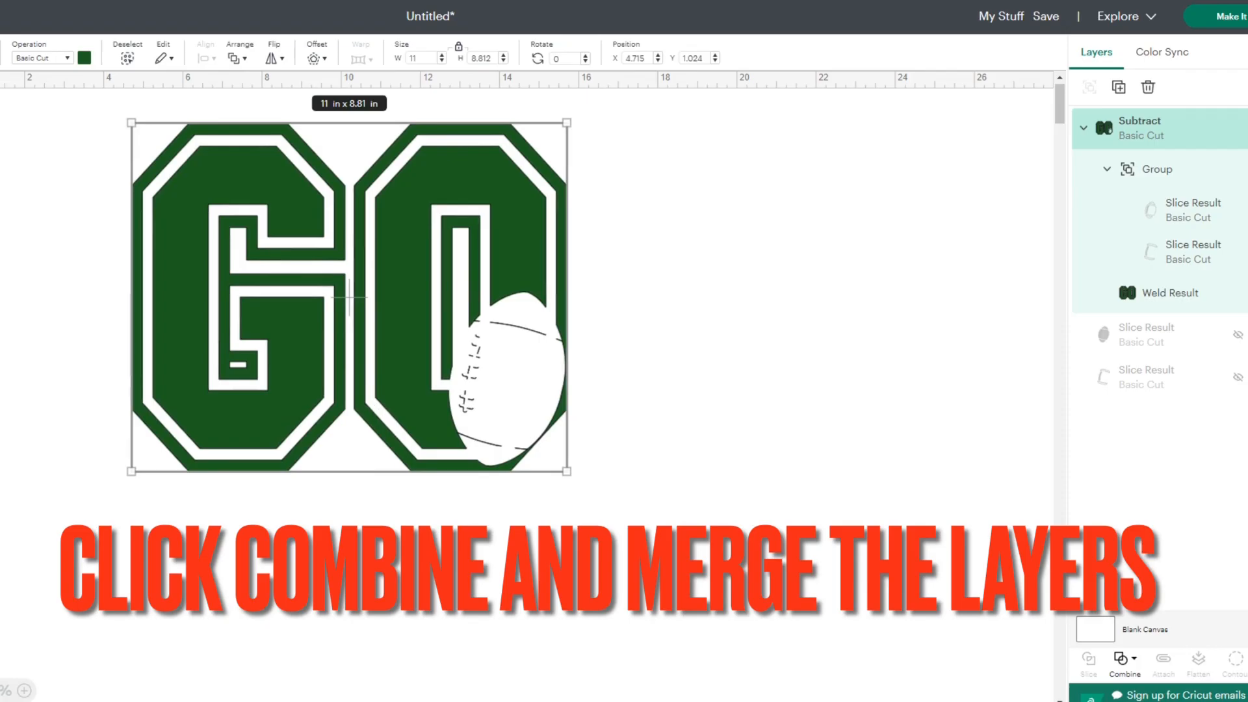
click(1131, 661)
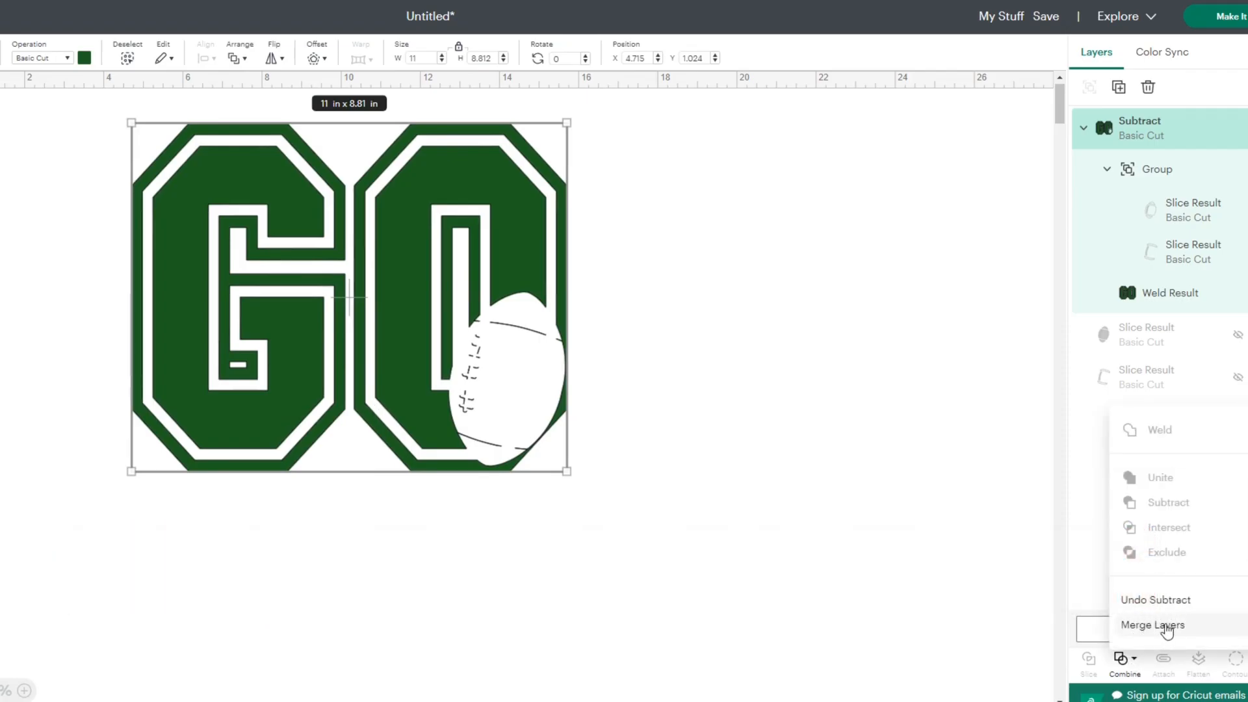
click(886, 546)
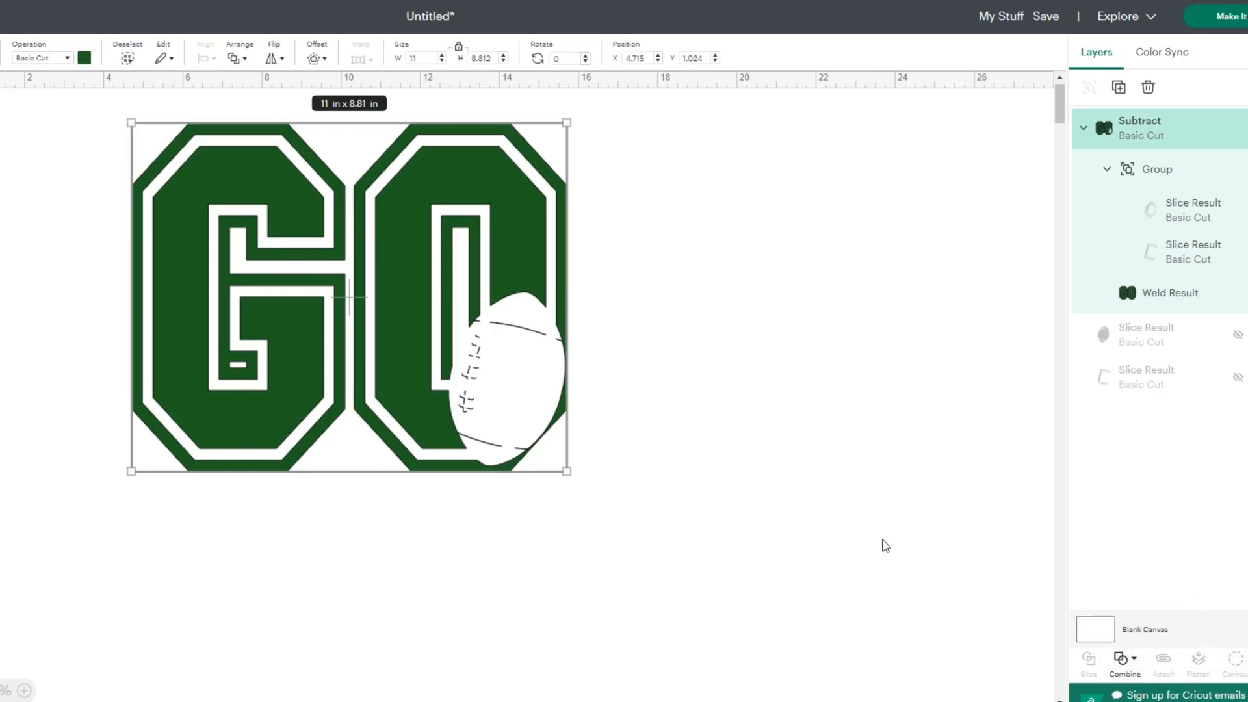
click(1183, 216)
click(1187, 253)
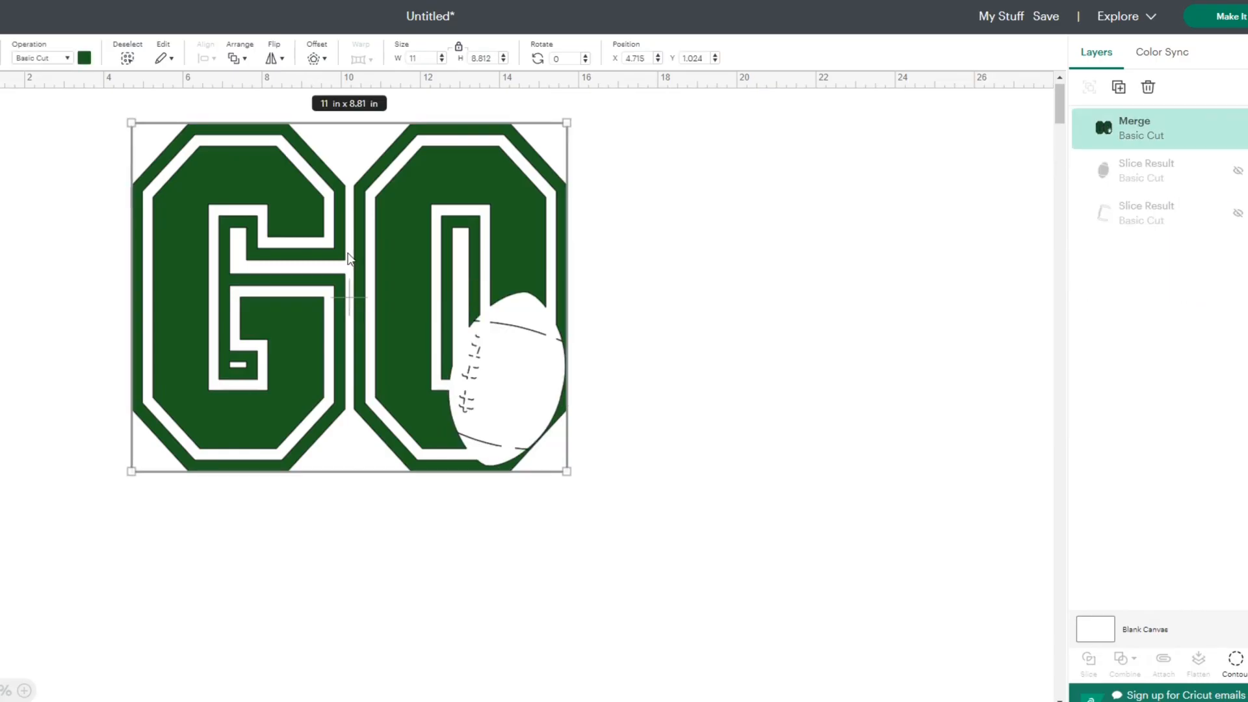
drag(354, 257, 323, 296)
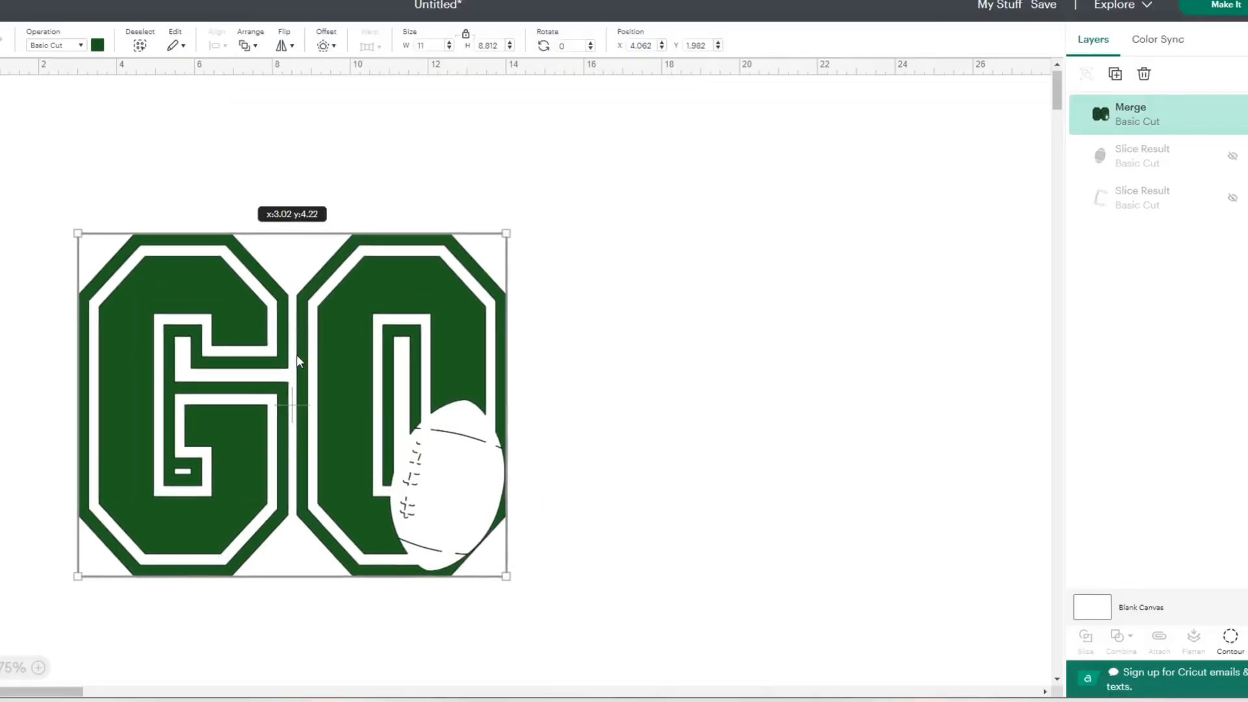
- Move the merged GO design lower on the canvas and hide the larger lace-mark contours and the upper stripe line
drag(483, 249, 343, 393)
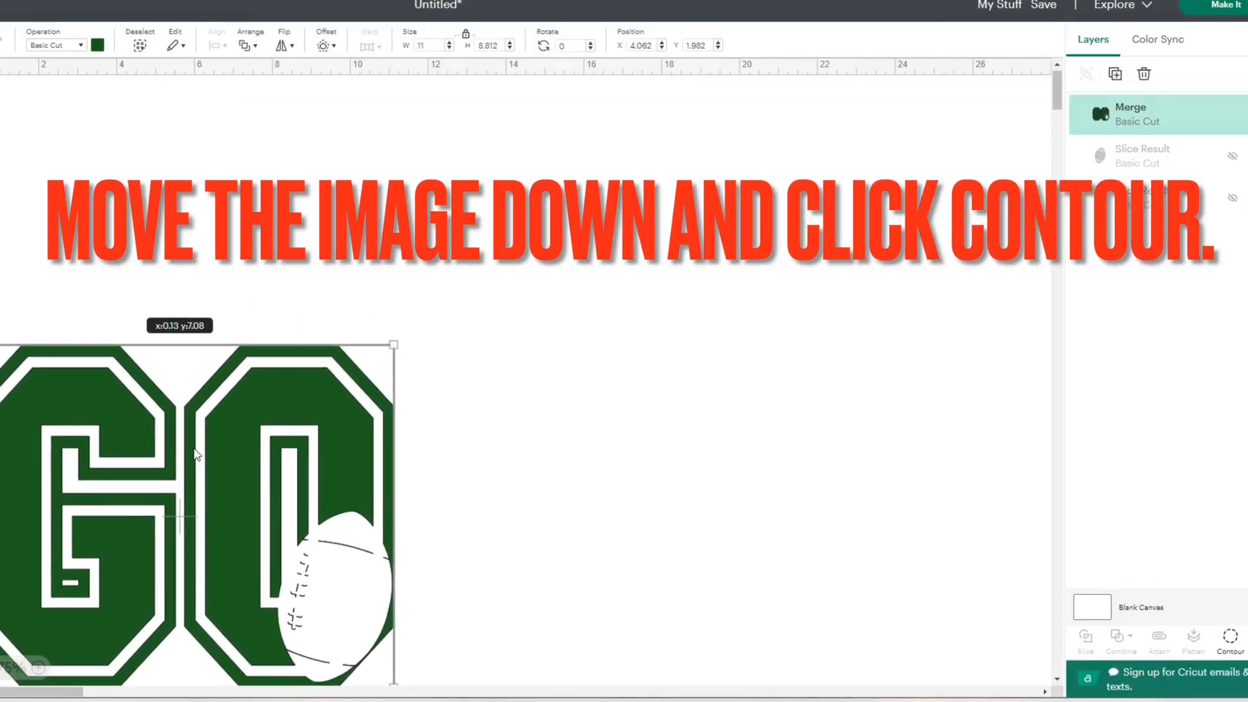
drag(197, 454, 199, 458)
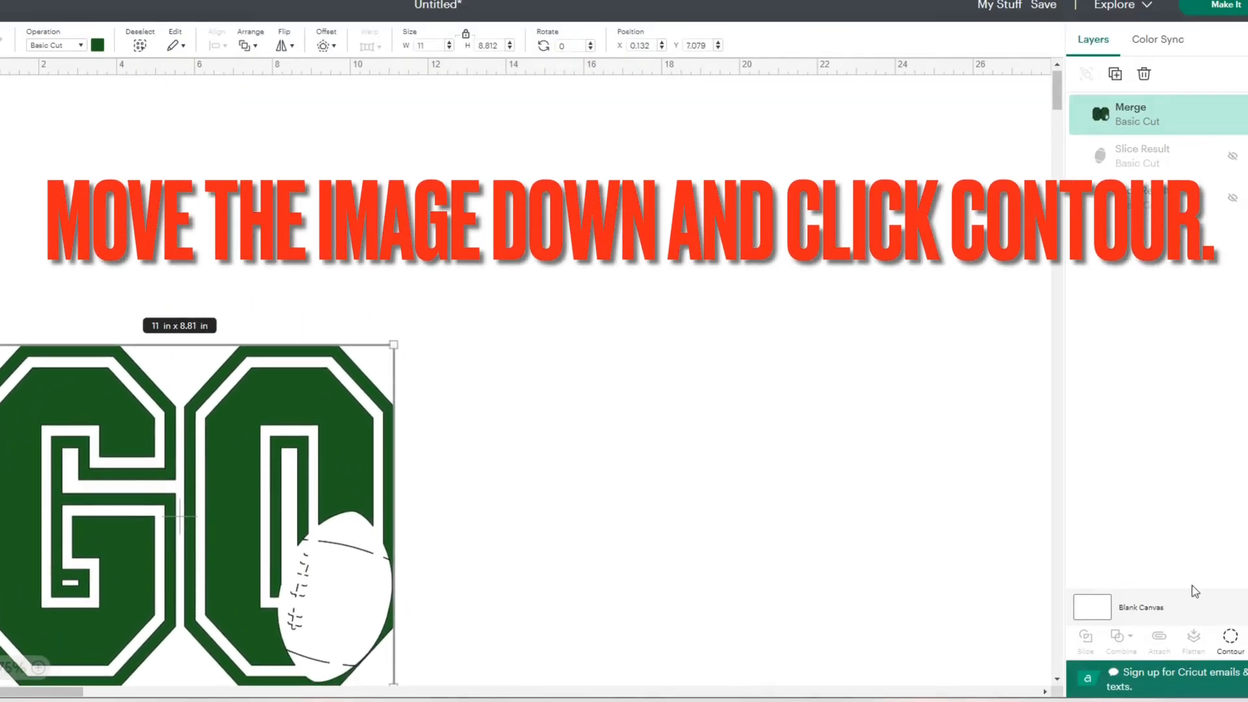
click(1234, 646)
scroll(896, 170, down, 1)
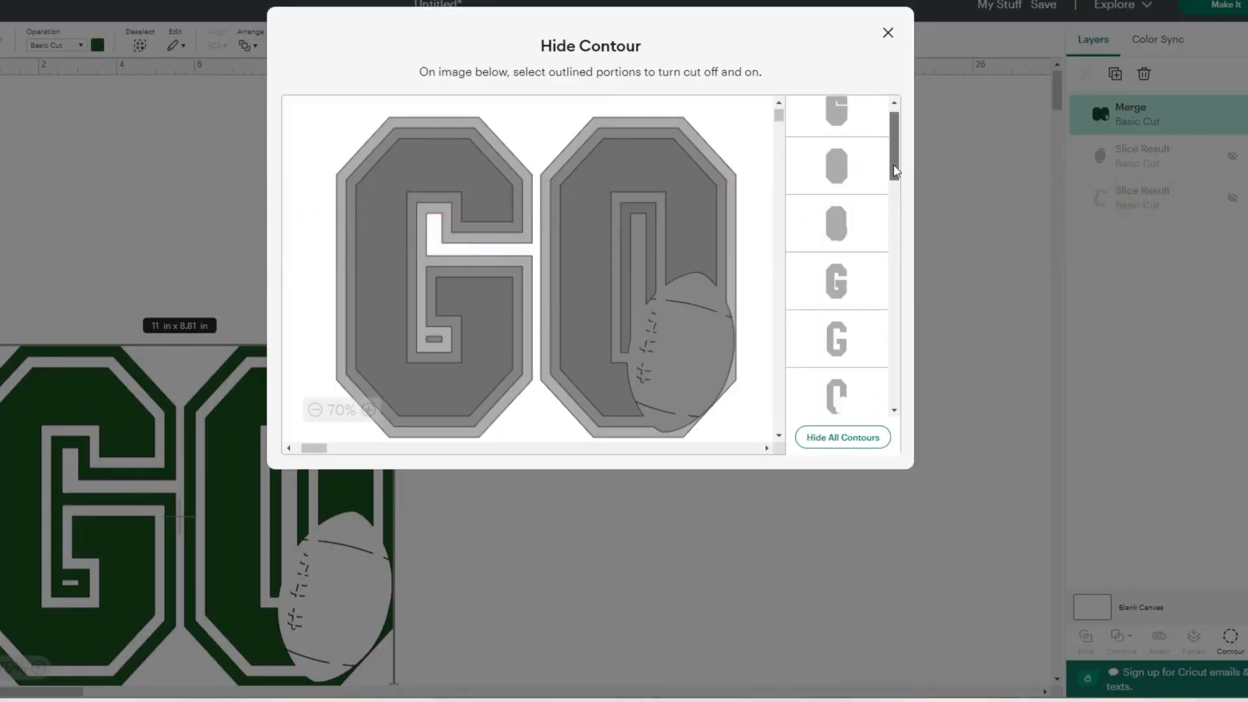
drag(895, 170, 897, 243)
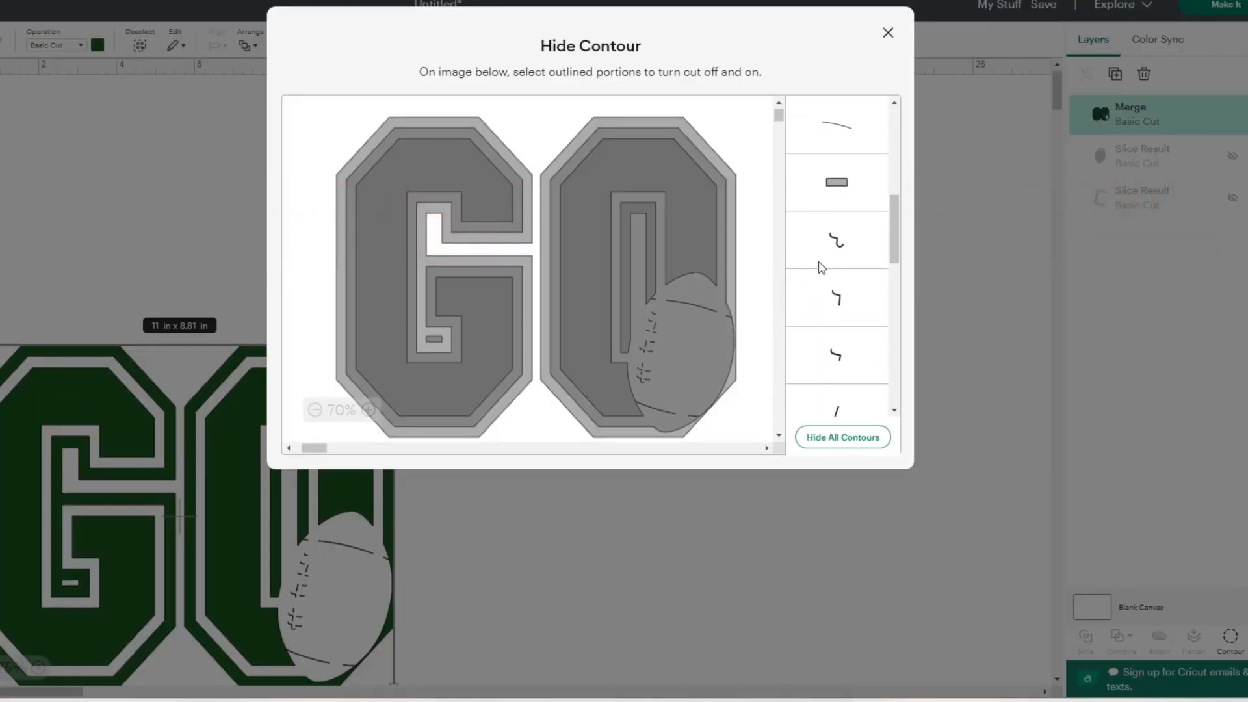
click(831, 250)
click(836, 298)
click(841, 351)
click(843, 390)
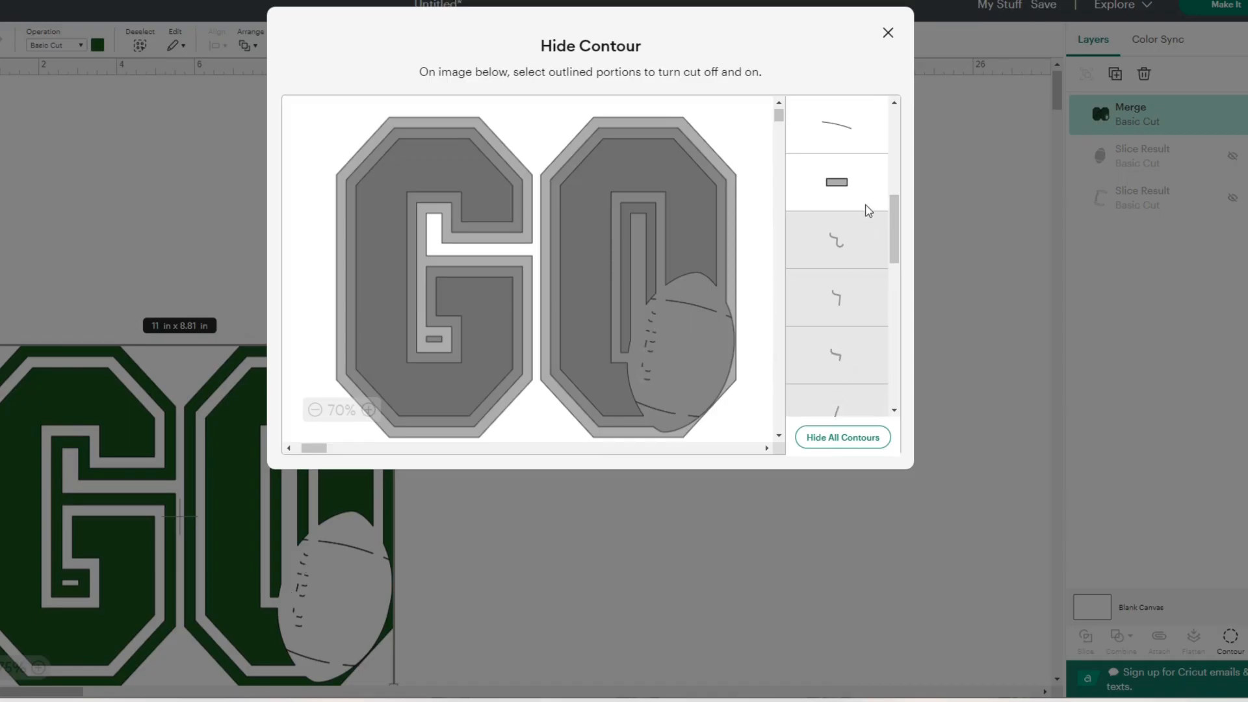
click(845, 128)
- Hide the contours of the next group of small lace marks inside the football cutout
drag(896, 238, 893, 309)
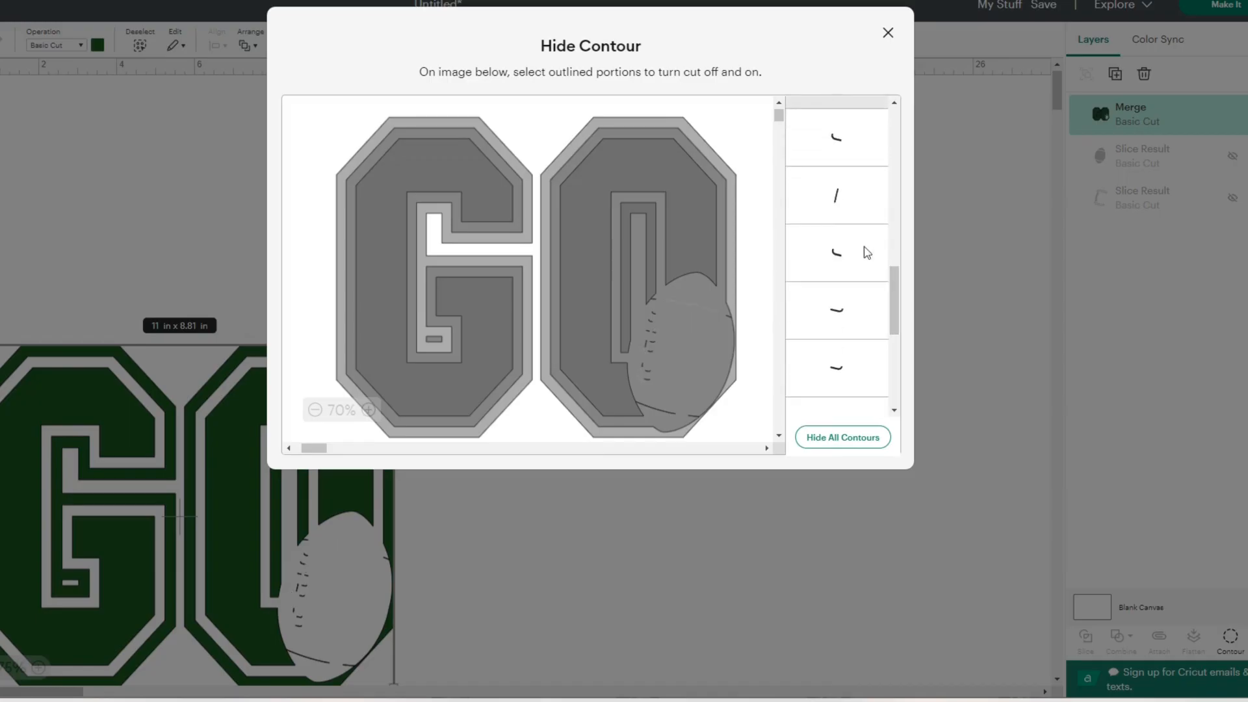
click(838, 196)
click(845, 137)
click(839, 254)
click(839, 310)
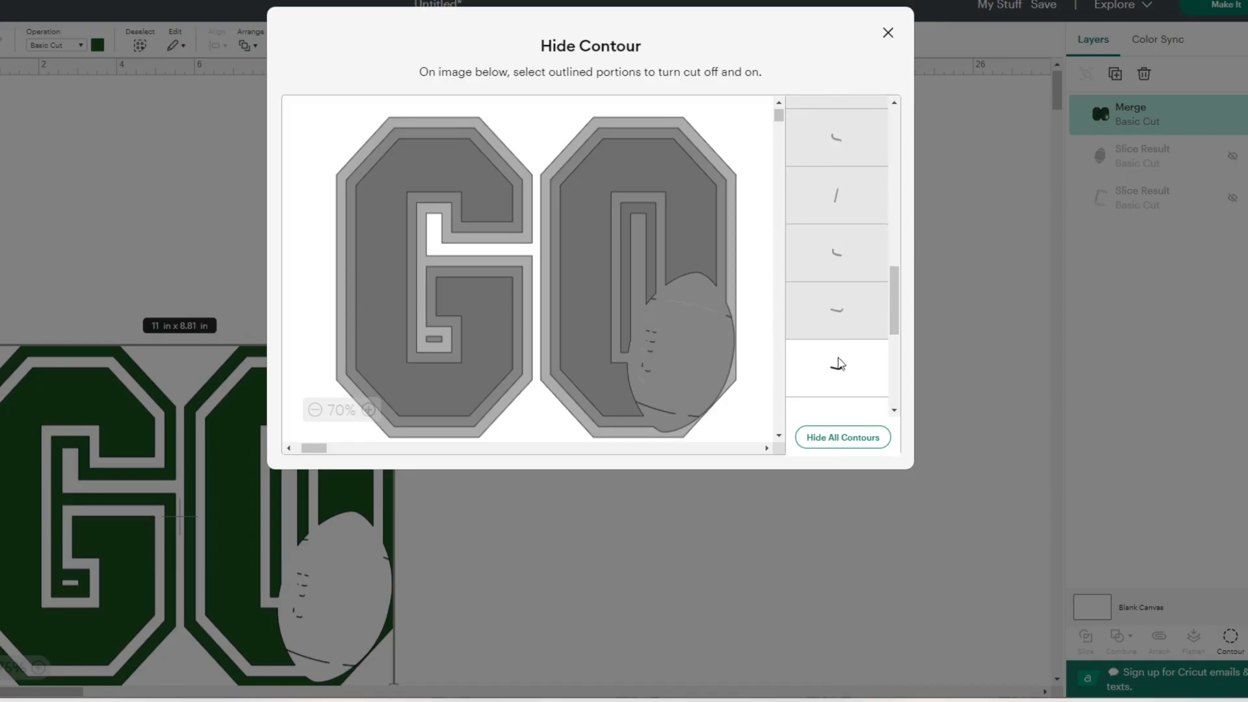
click(838, 363)
scroll(901, 306, down, 2)
click(843, 216)
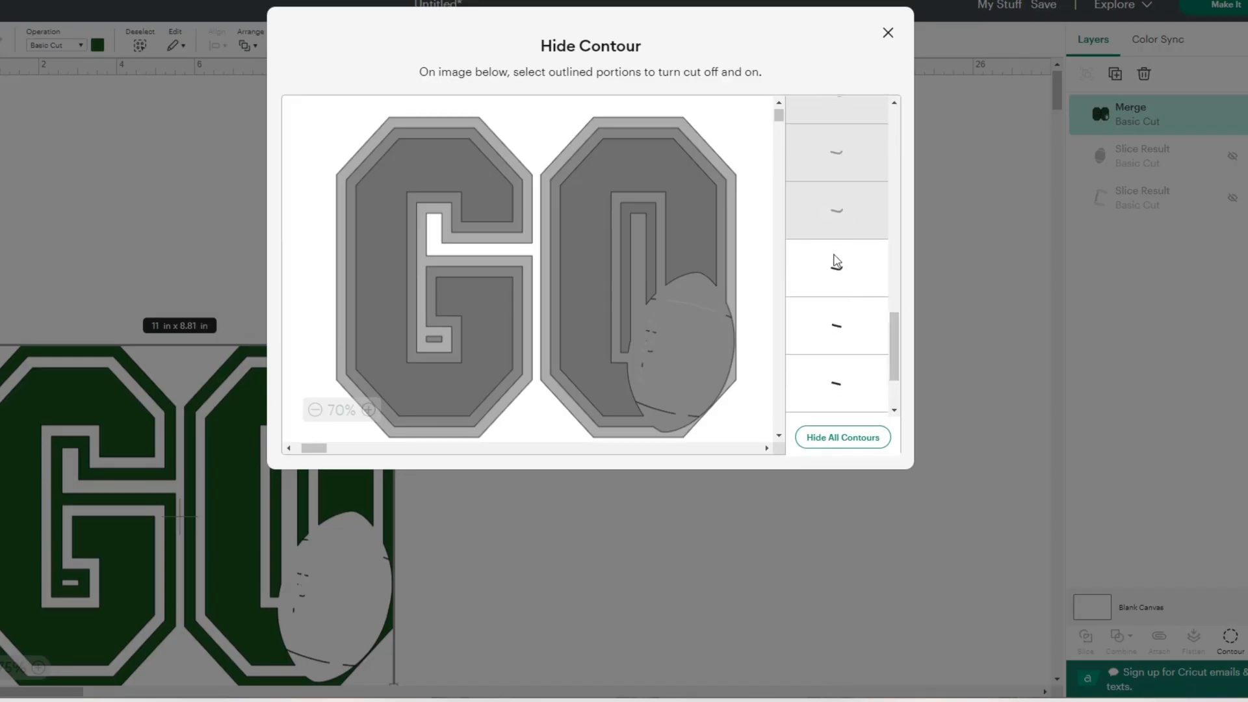
- Hide the last small lace-mark contours in the football cutout and finish the contour editing
click(837, 262)
click(833, 326)
click(831, 374)
drag(892, 345, 900, 188)
click(844, 367)
click(881, 406)
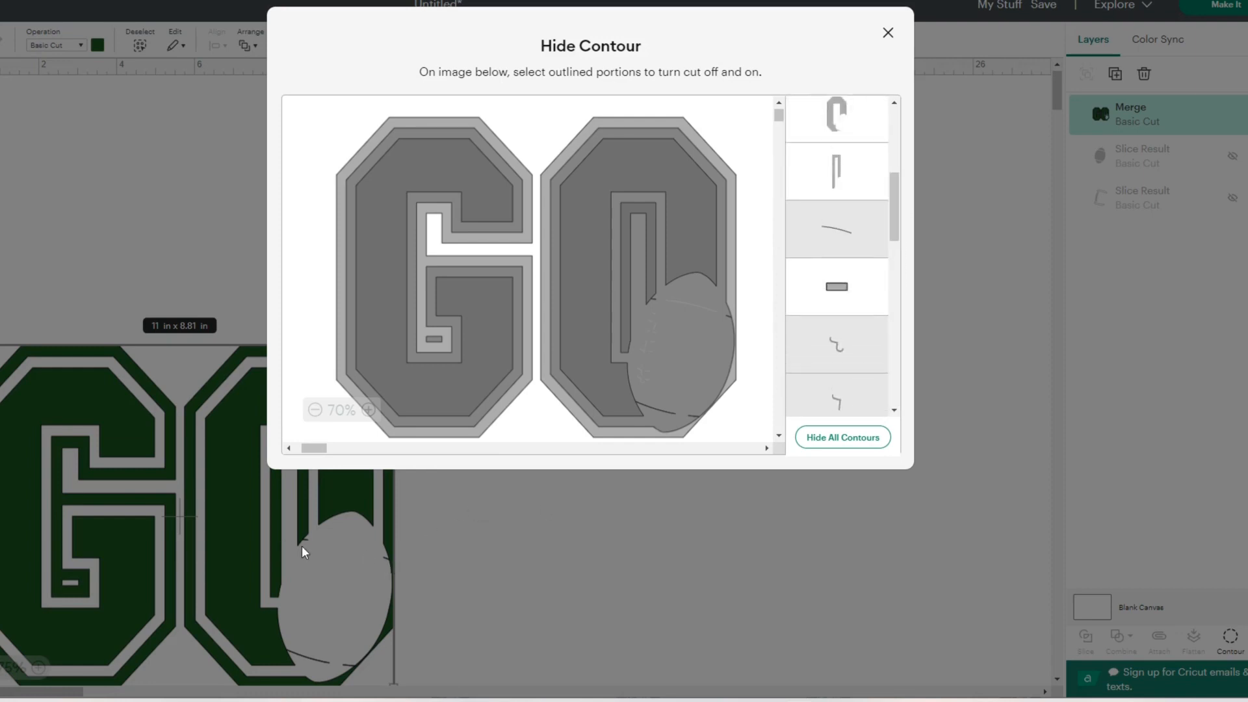
drag(907, 227, 904, 163)
click(888, 32)
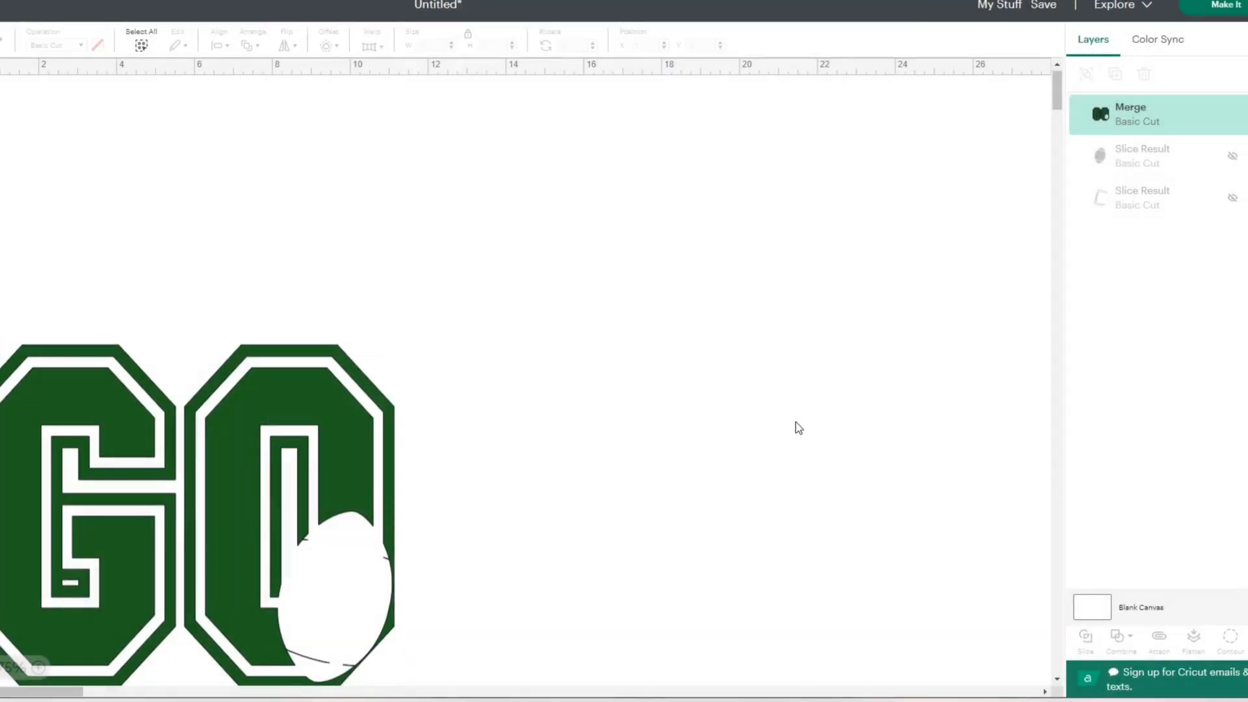
- Move the GO letters to the middle of the canvas and show the duplicate football's brown and white layers
drag(289, 447, 579, 278)
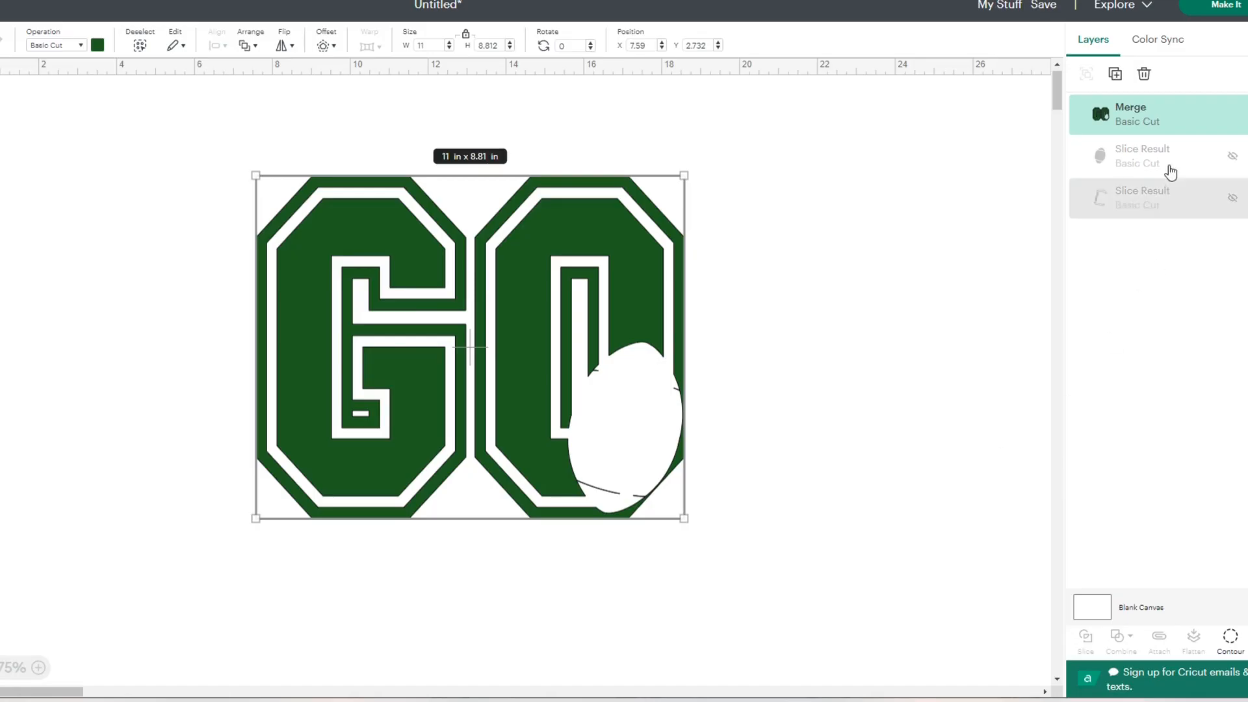
click(1232, 156)
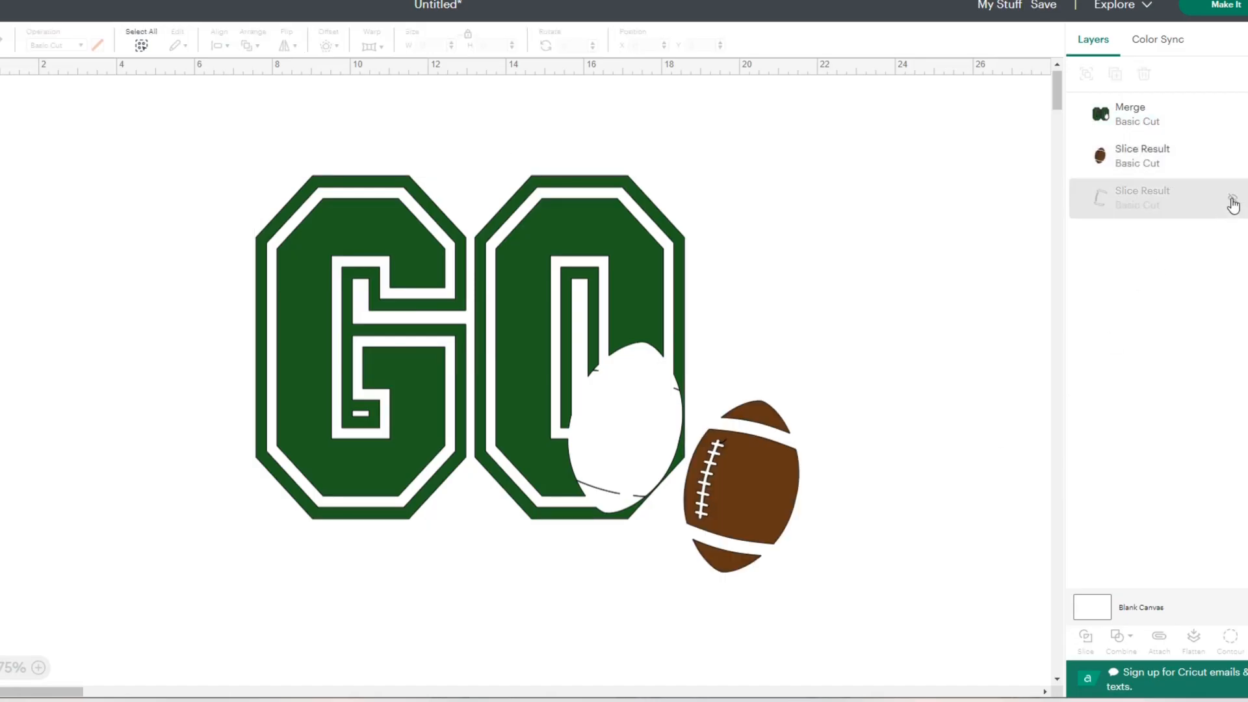
click(1233, 198)
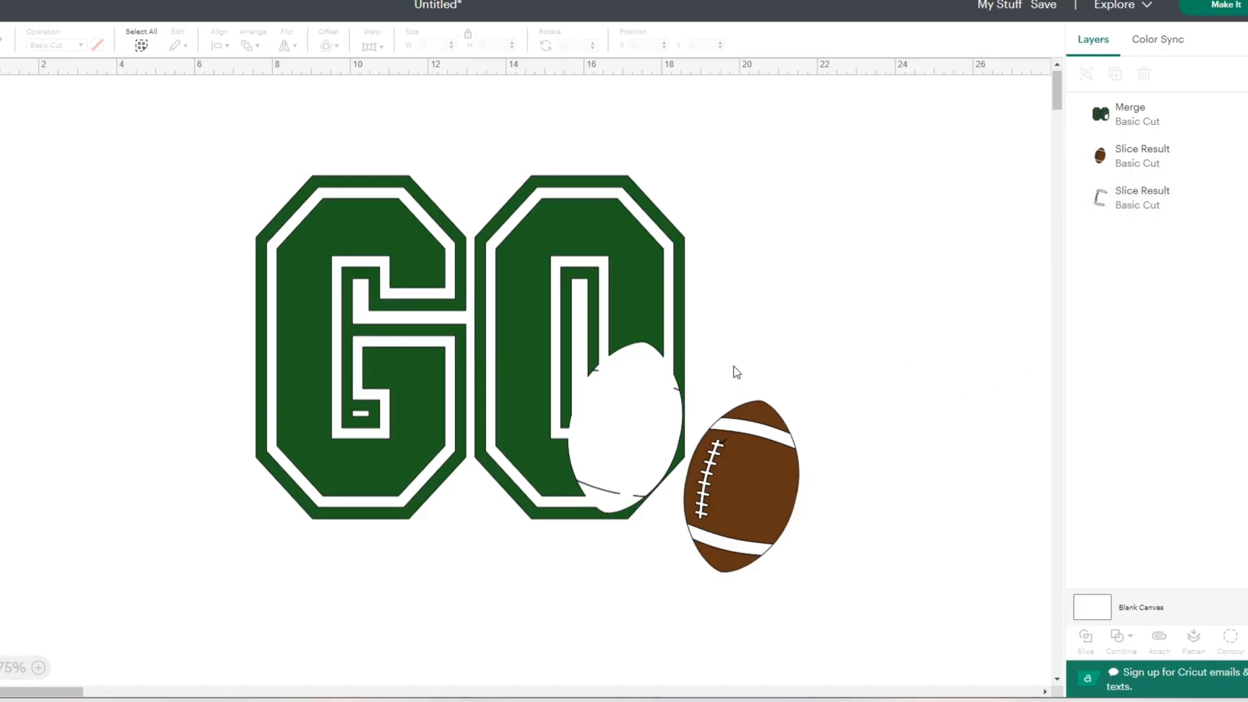
click(1137, 167)
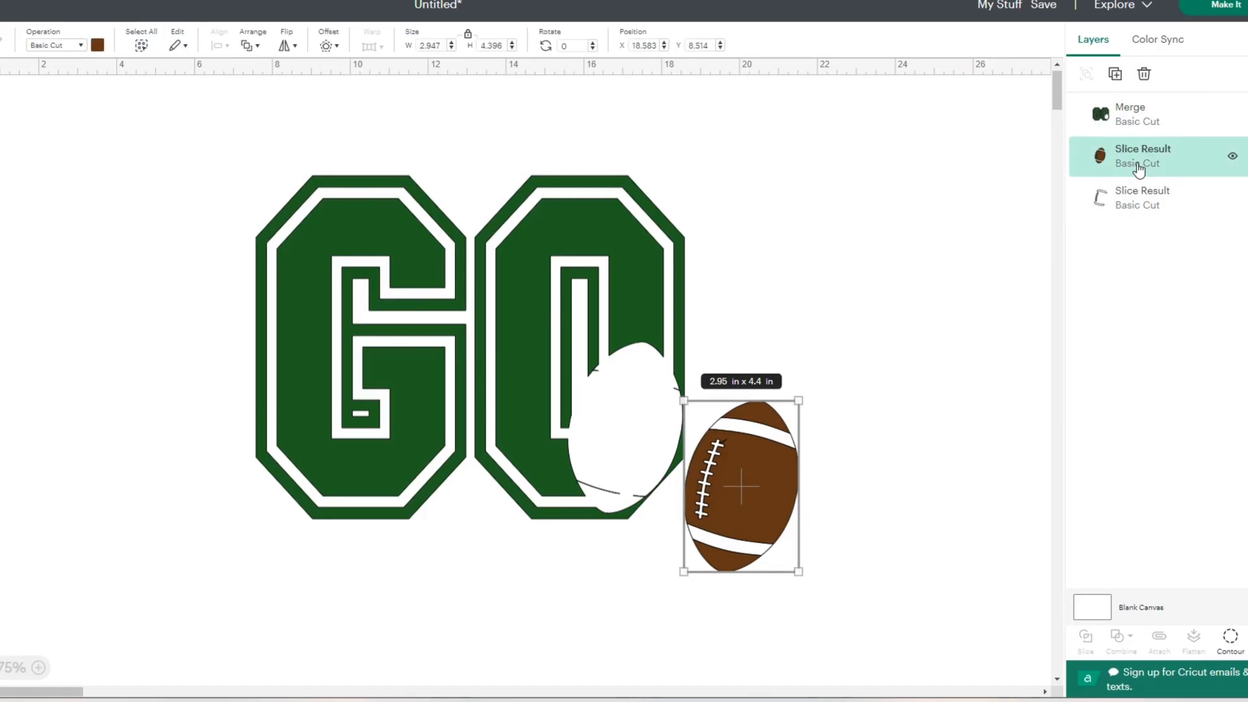
click(1135, 204)
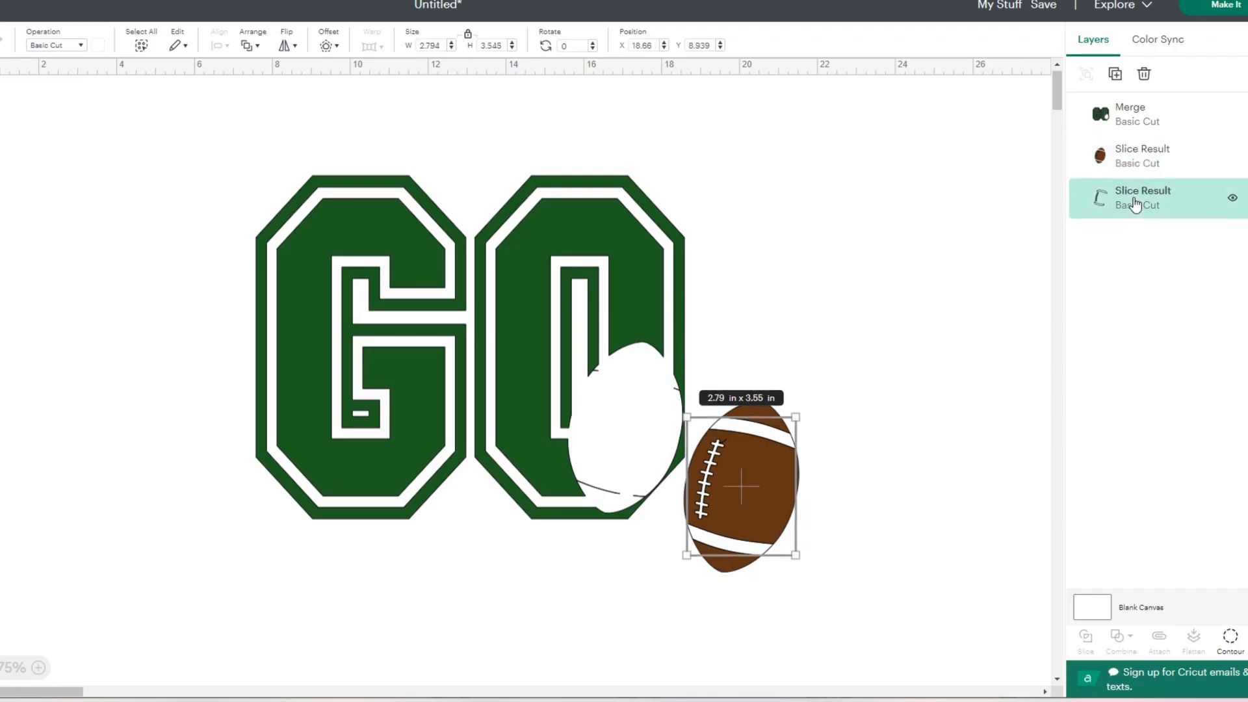
- Change the blank canvas color to light gray
click(970, 301)
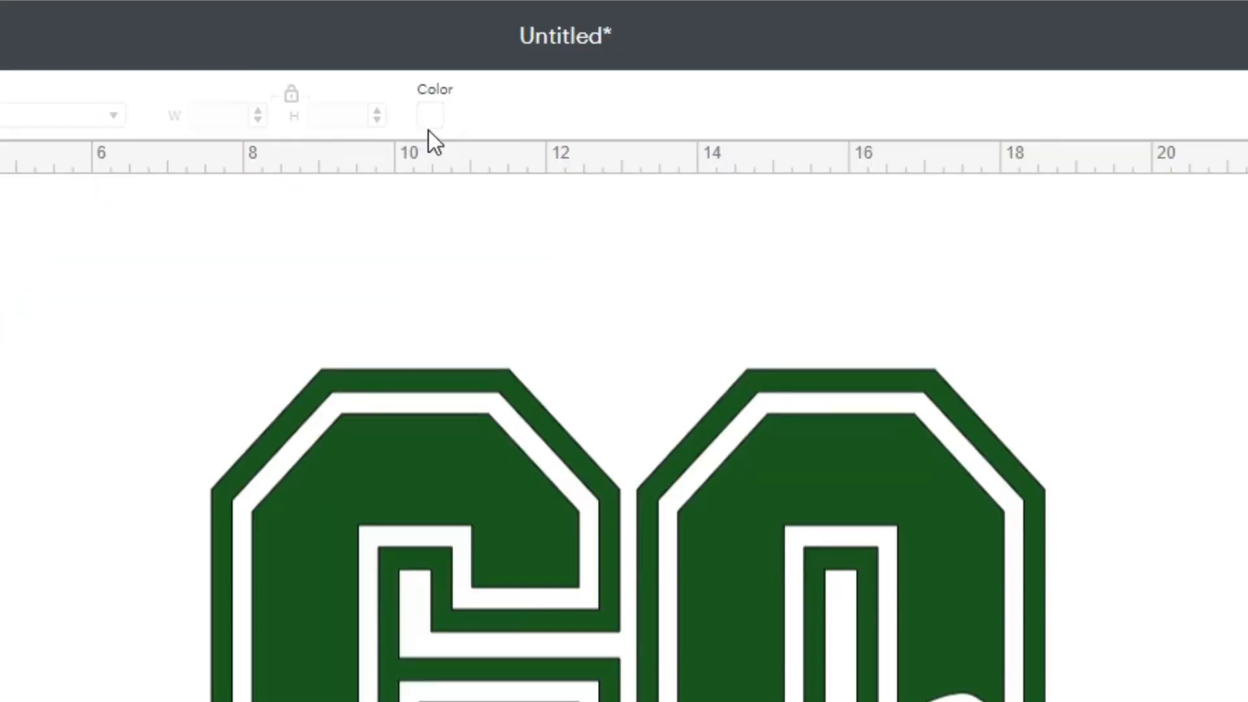
click(431, 118)
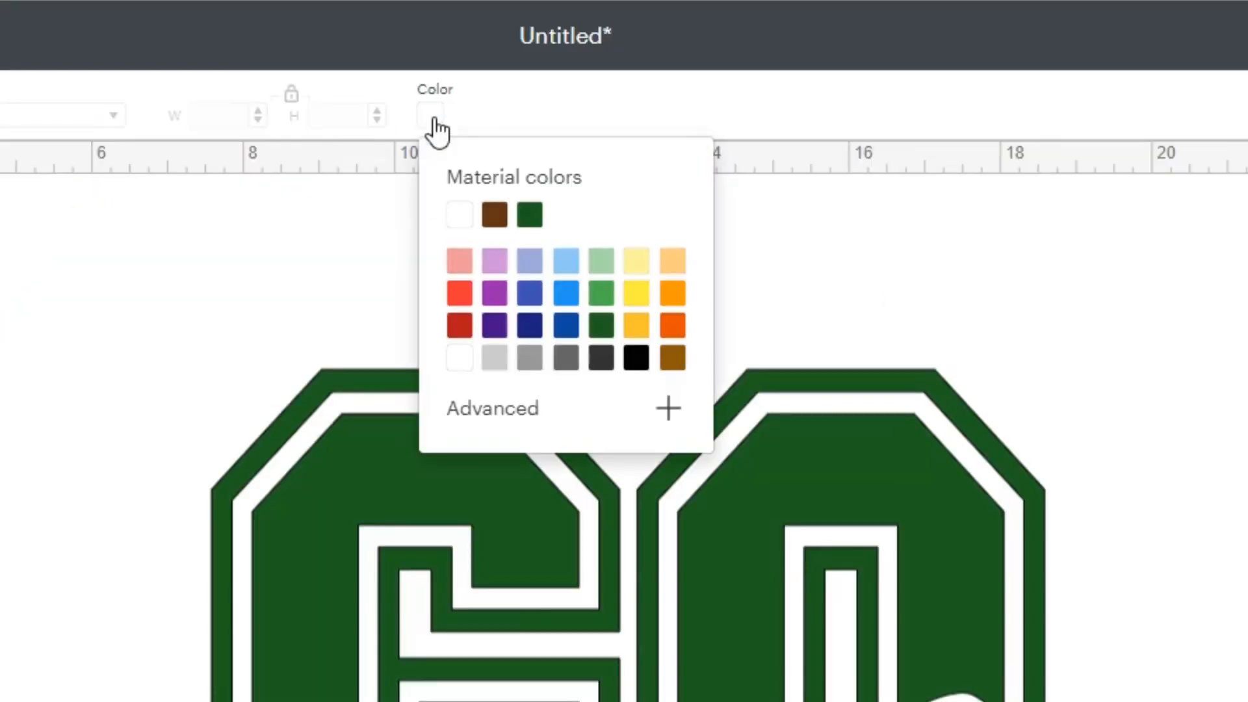
click(496, 358)
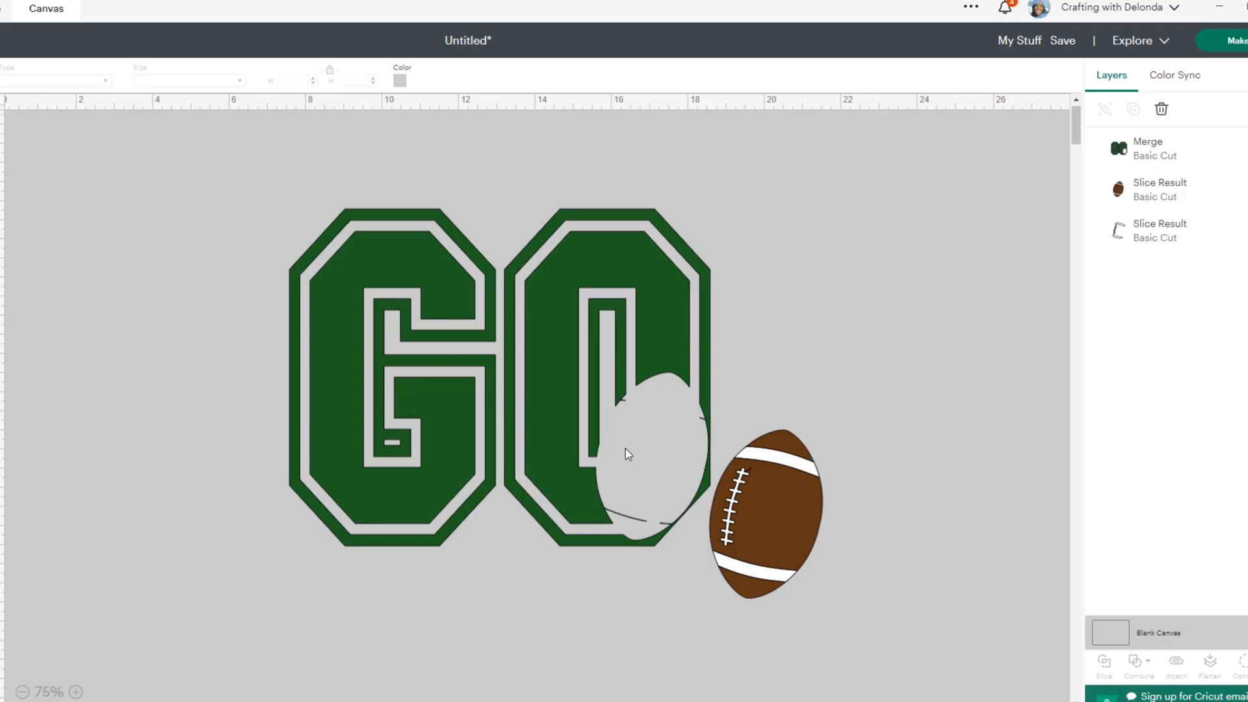
- Move the GO letters up and away from the football, and select the football's white detail layer
drag(518, 385, 461, 376)
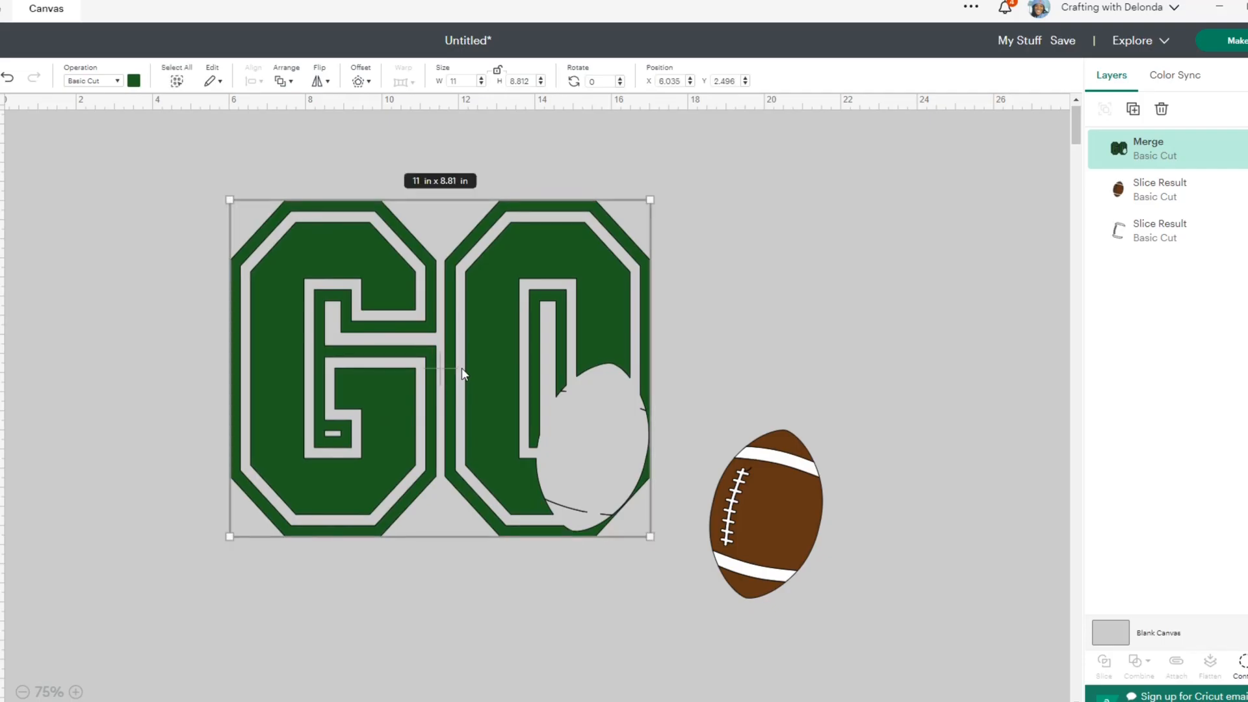
drag(437, 380, 451, 356)
click(1150, 239)
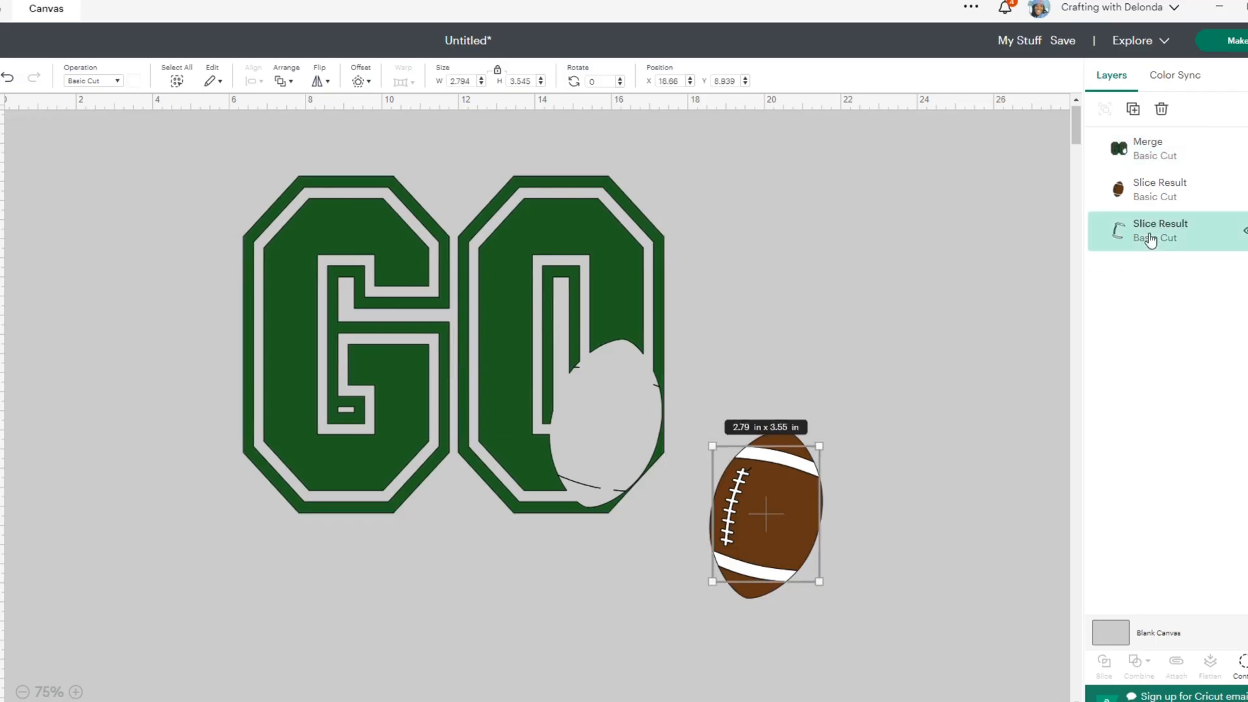
- Save the project with the title "philly"
click(1161, 193)
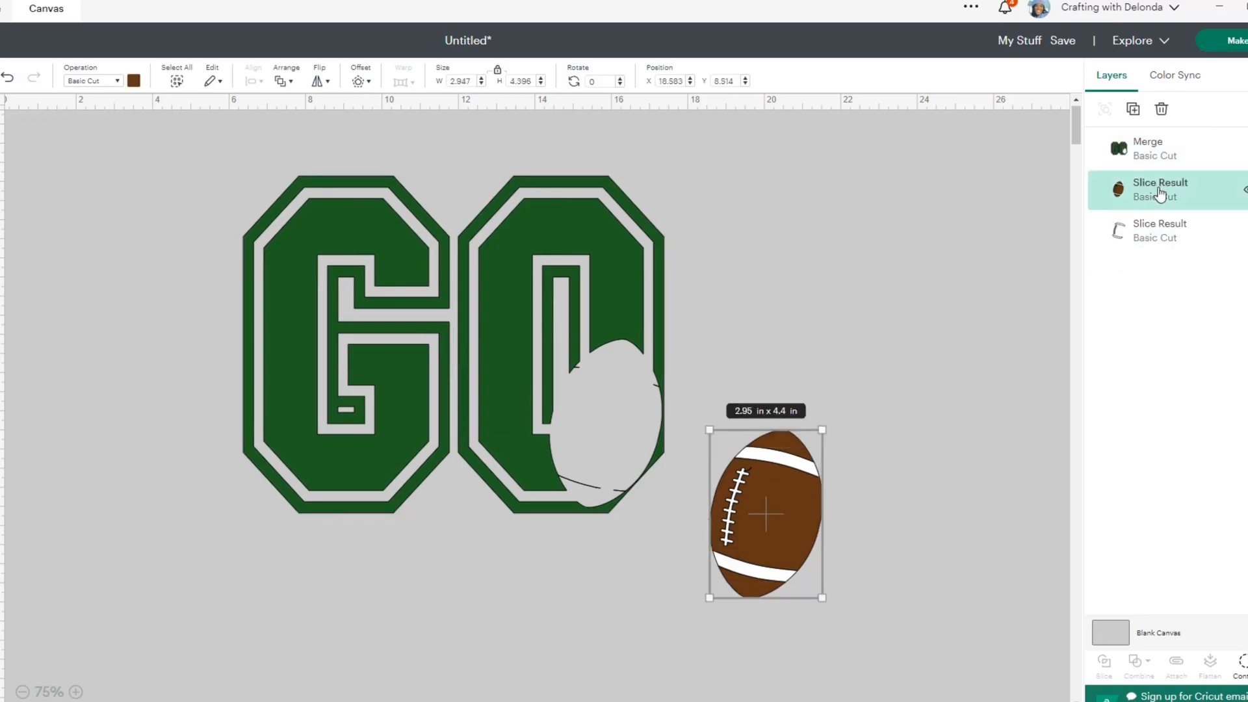
click(1006, 369)
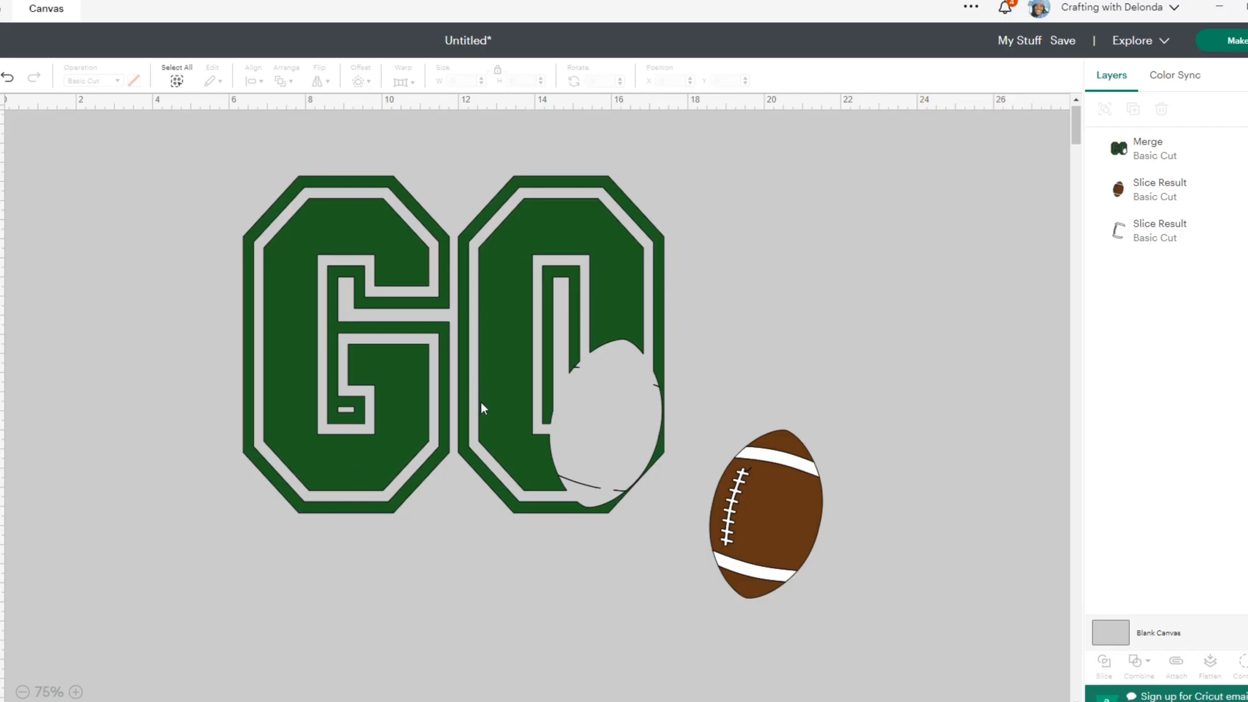
click(1070, 41)
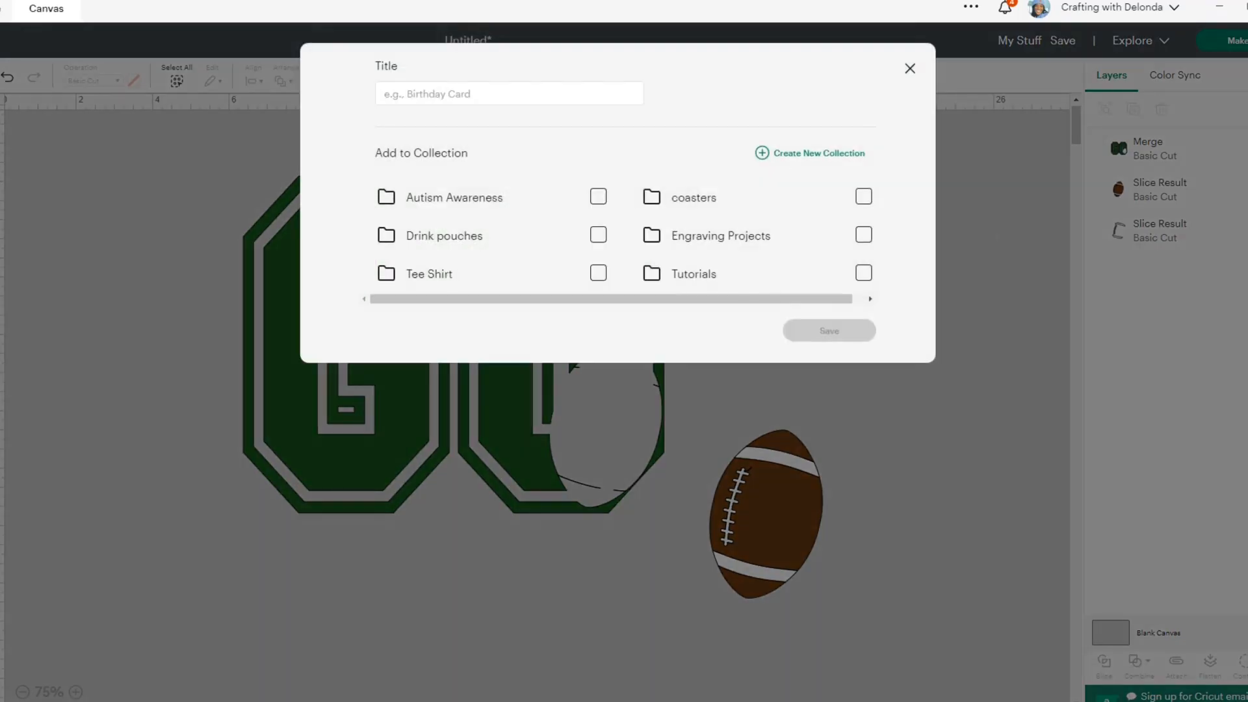
click(479, 97)
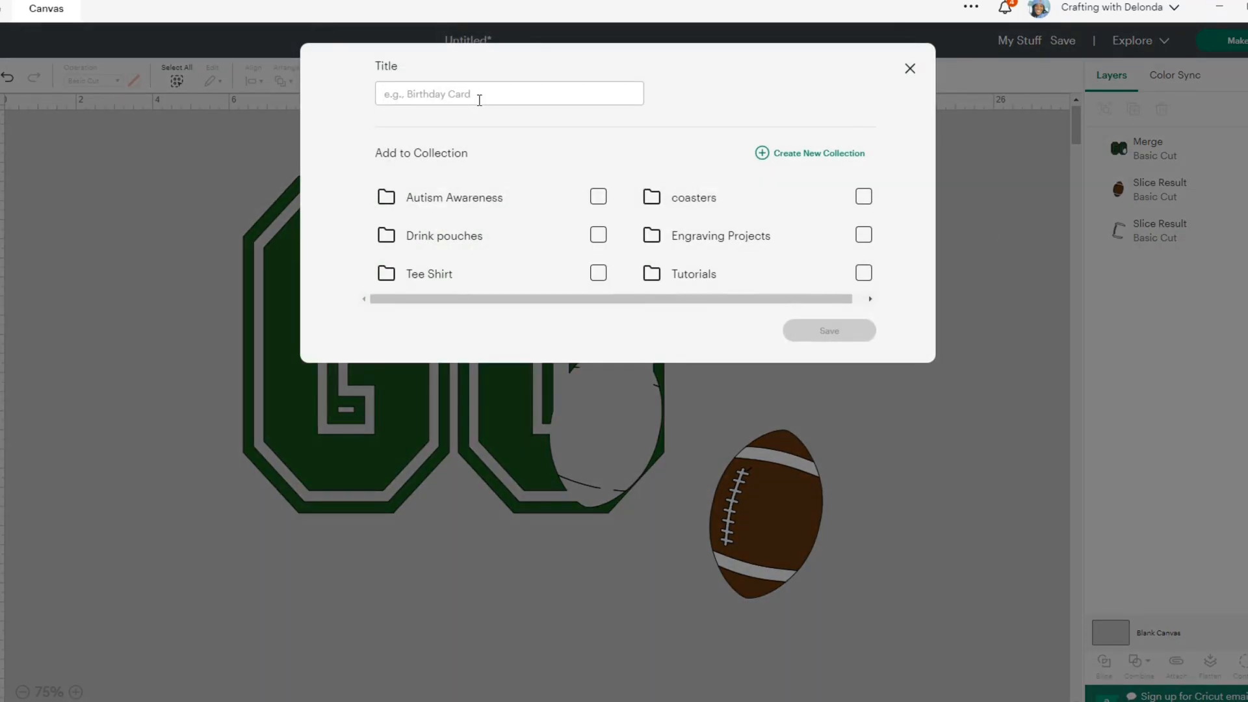
text(philly)
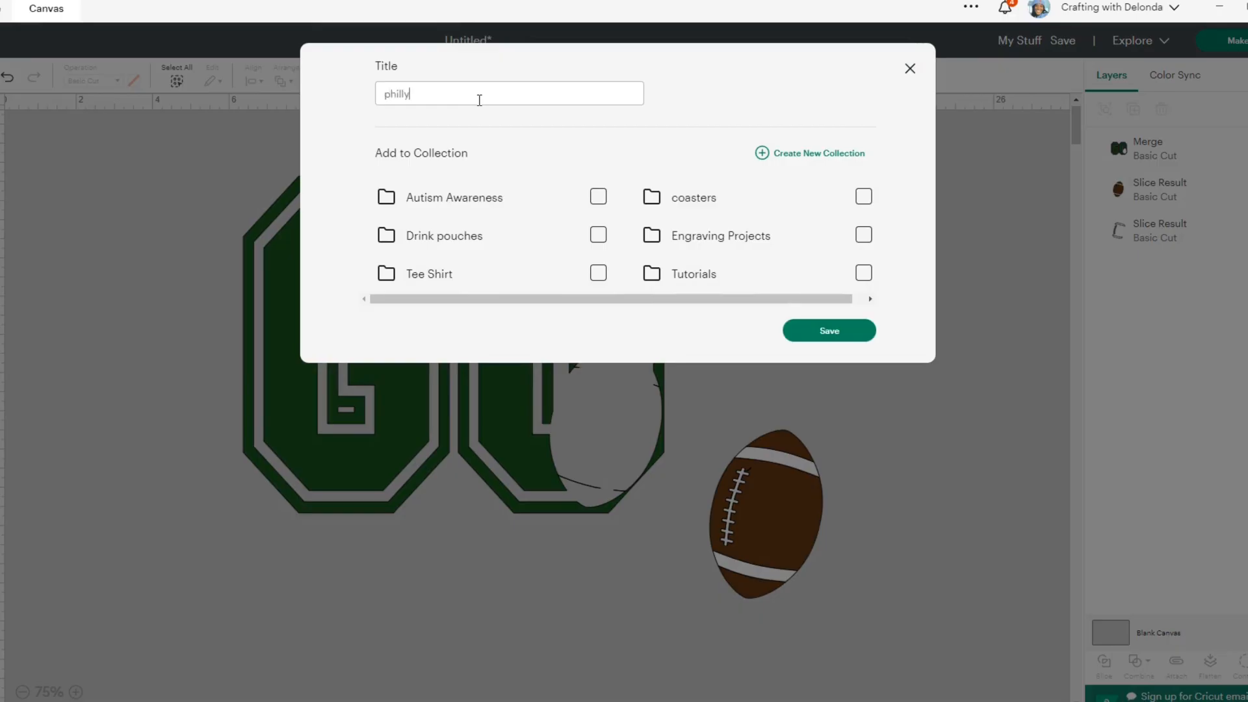
click(830, 334)
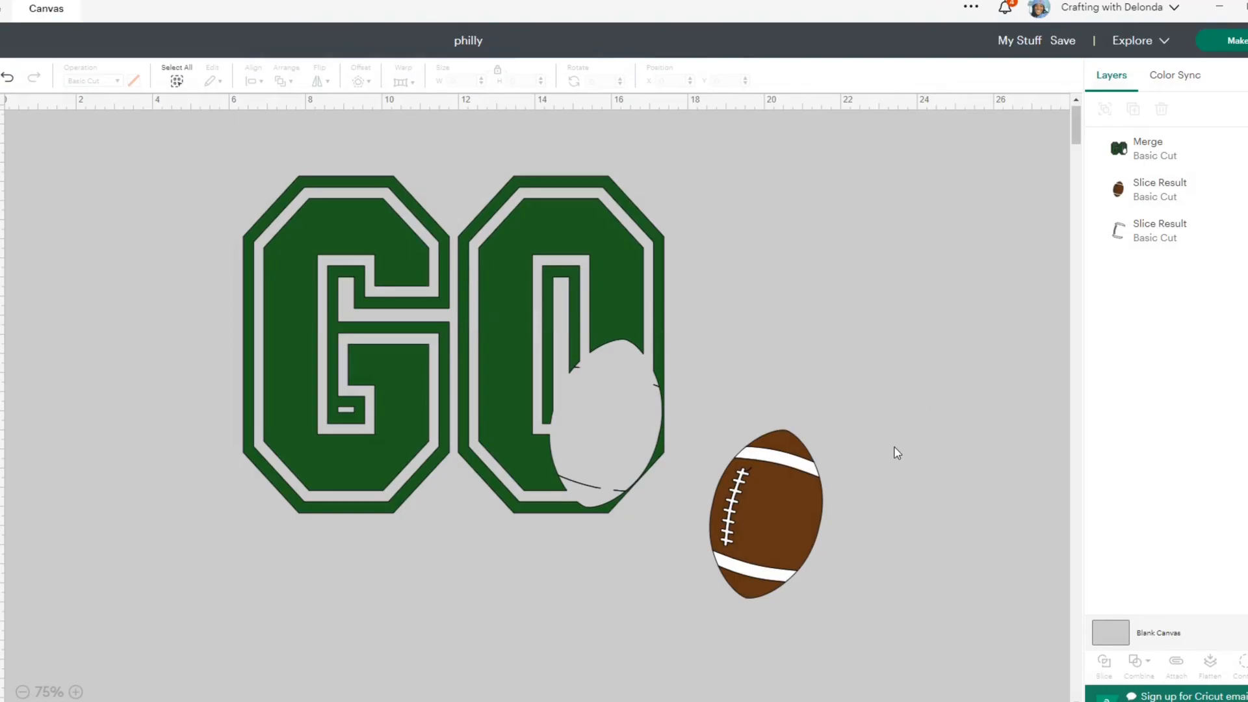
- Move the football's brown and white layers together into the football-shaped cutout in the letter O
drag(734, 417, 827, 597)
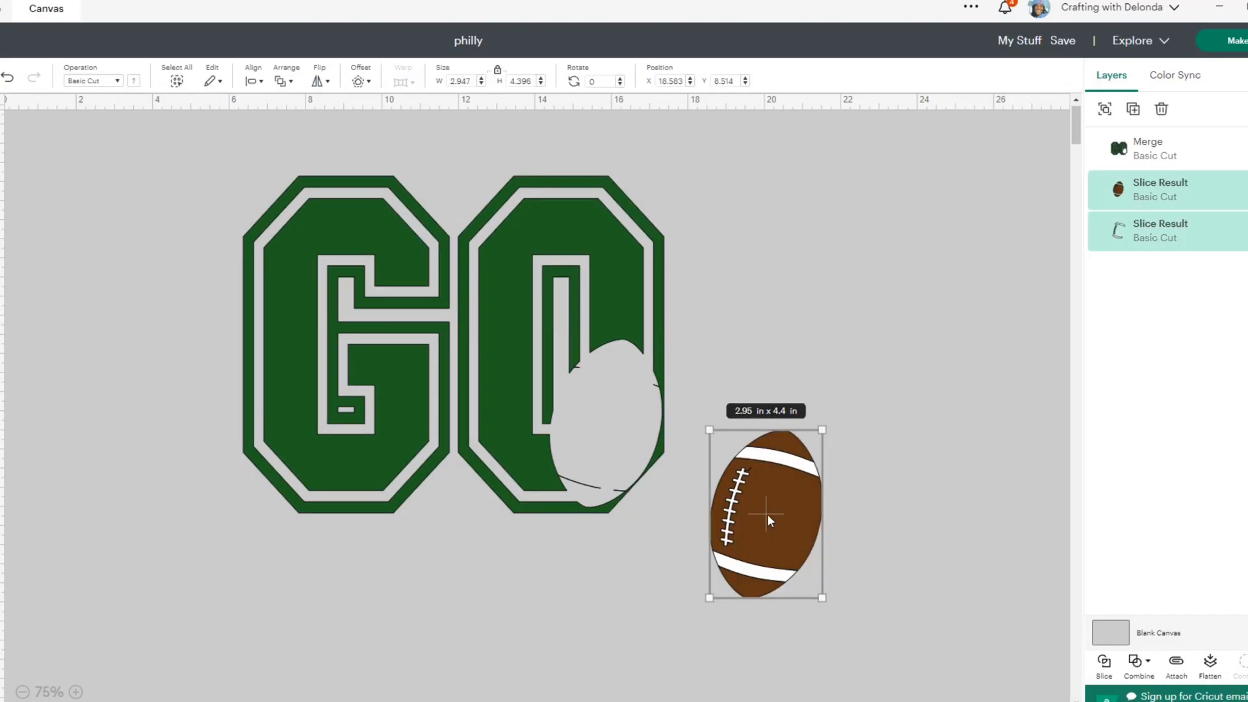
drag(767, 514, 606, 422)
click(832, 418)
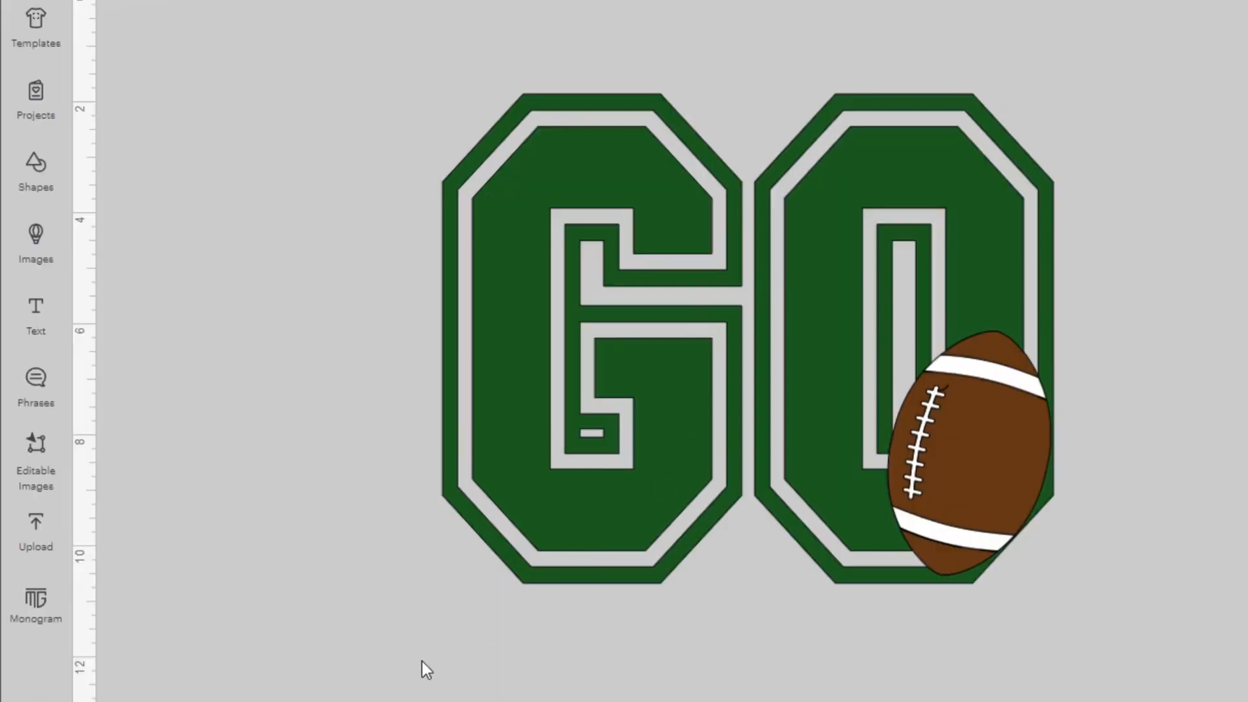
- Add a text object and set its font to the system font Greating
click(36, 318)
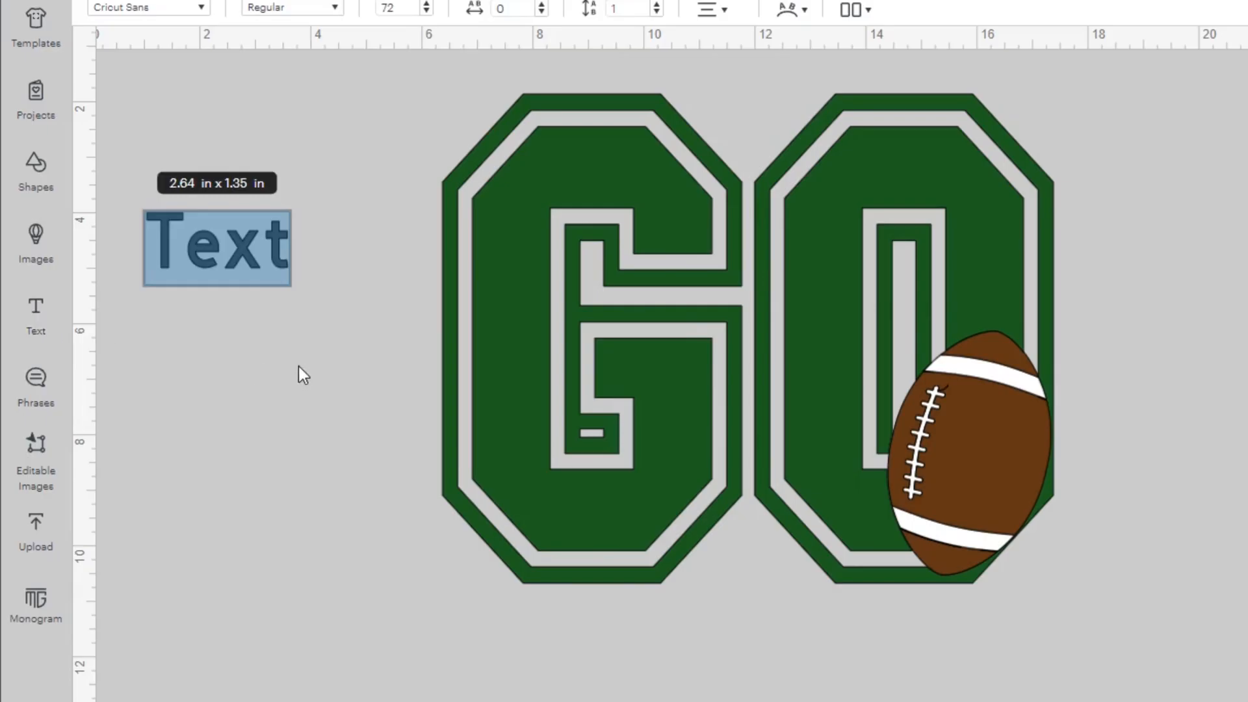
click(202, 8)
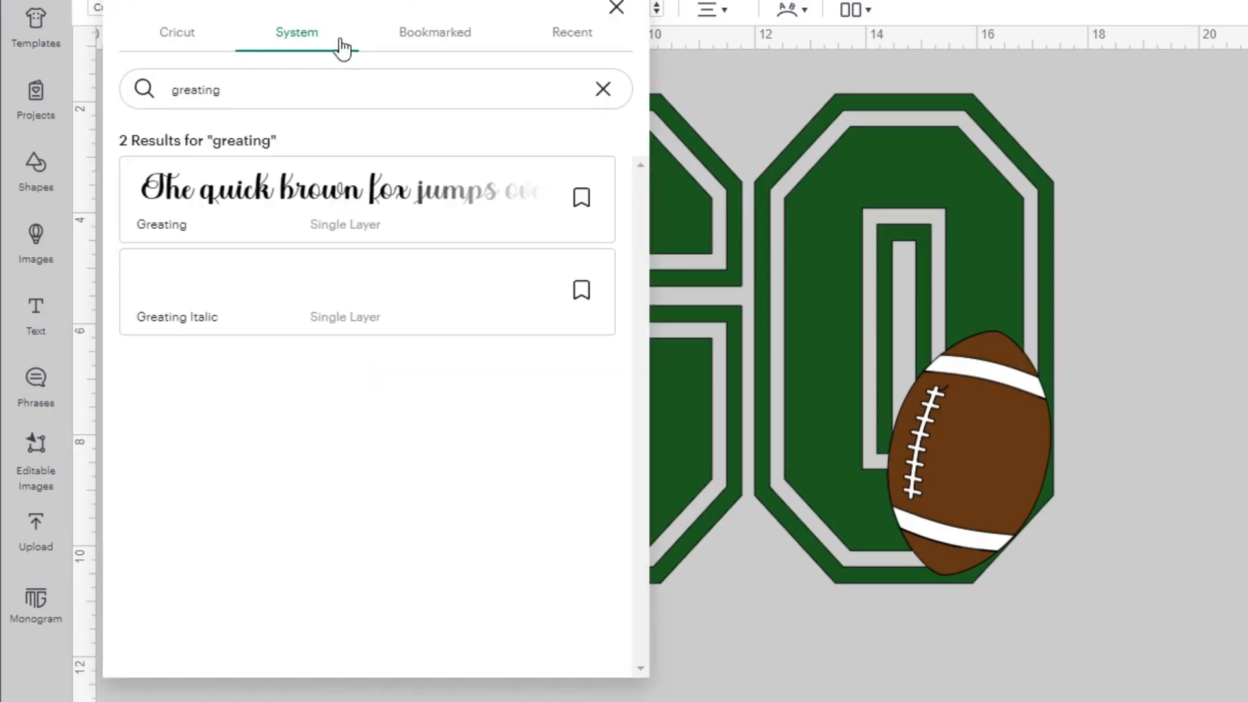
click(281, 195)
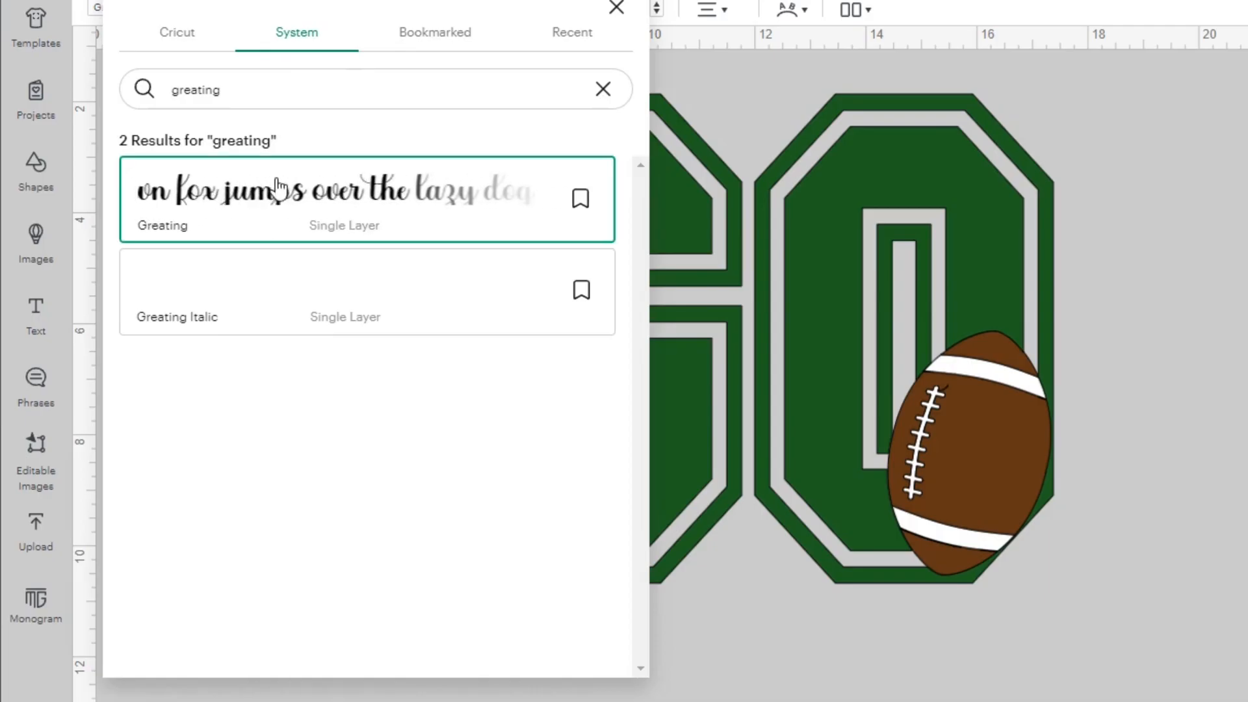
click(616, 8)
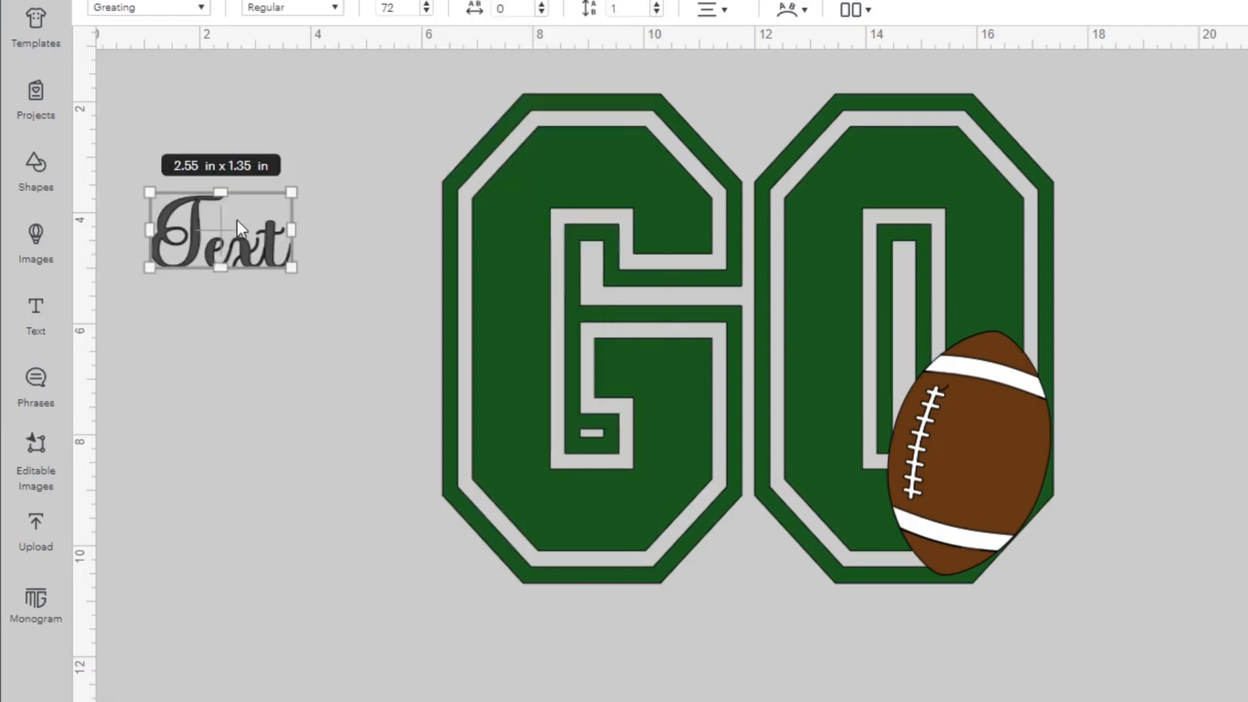
- Change the new text to "Eagles" and weld its letters into one shape
double_click(249, 255)
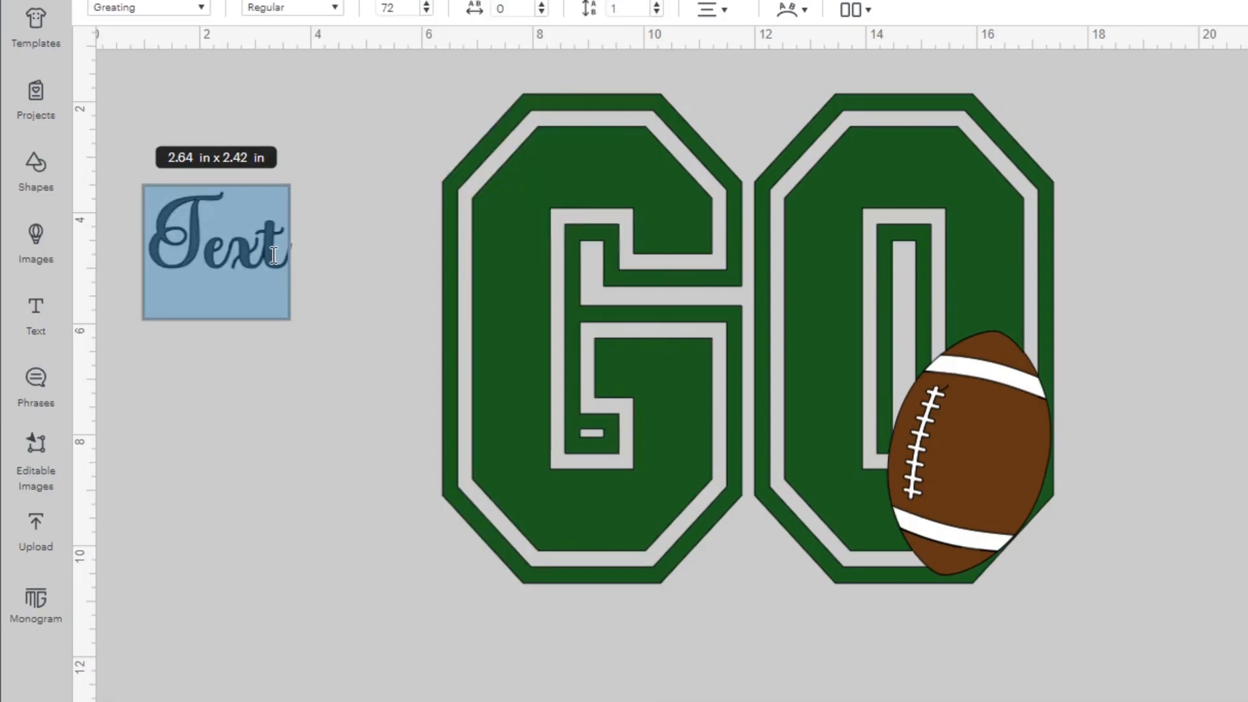
text(Eagles)
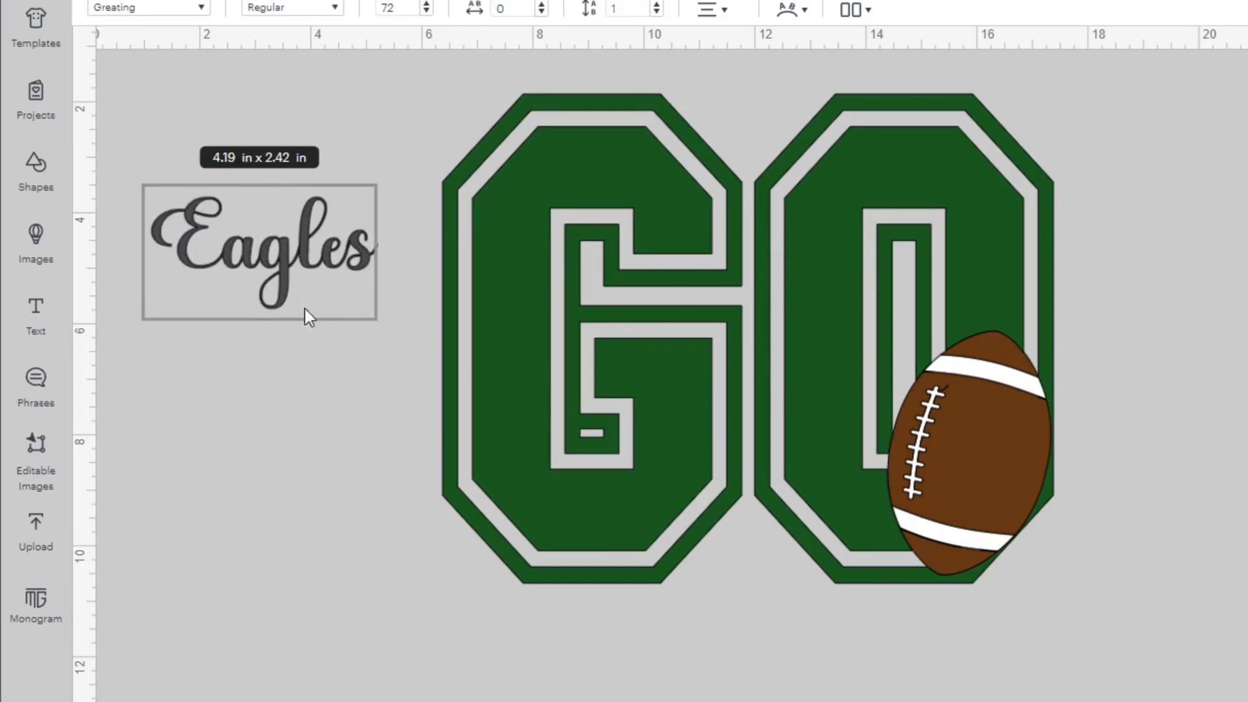
click(746, 540)
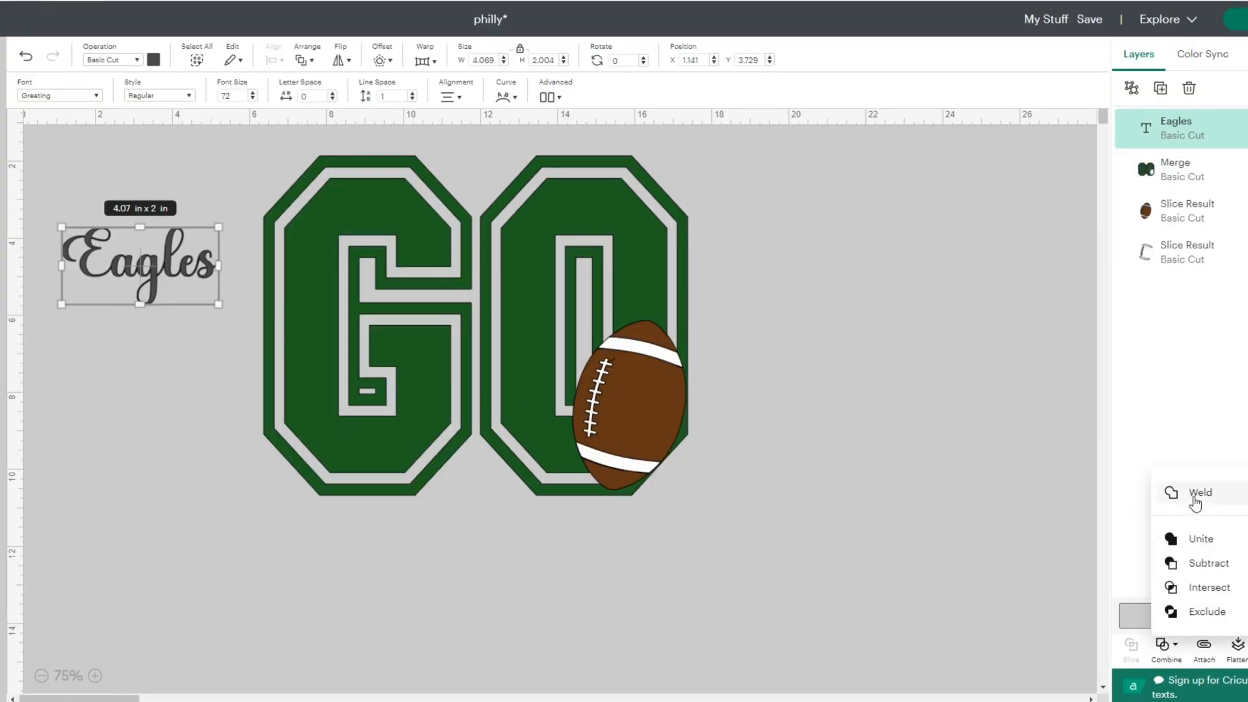
click(1196, 493)
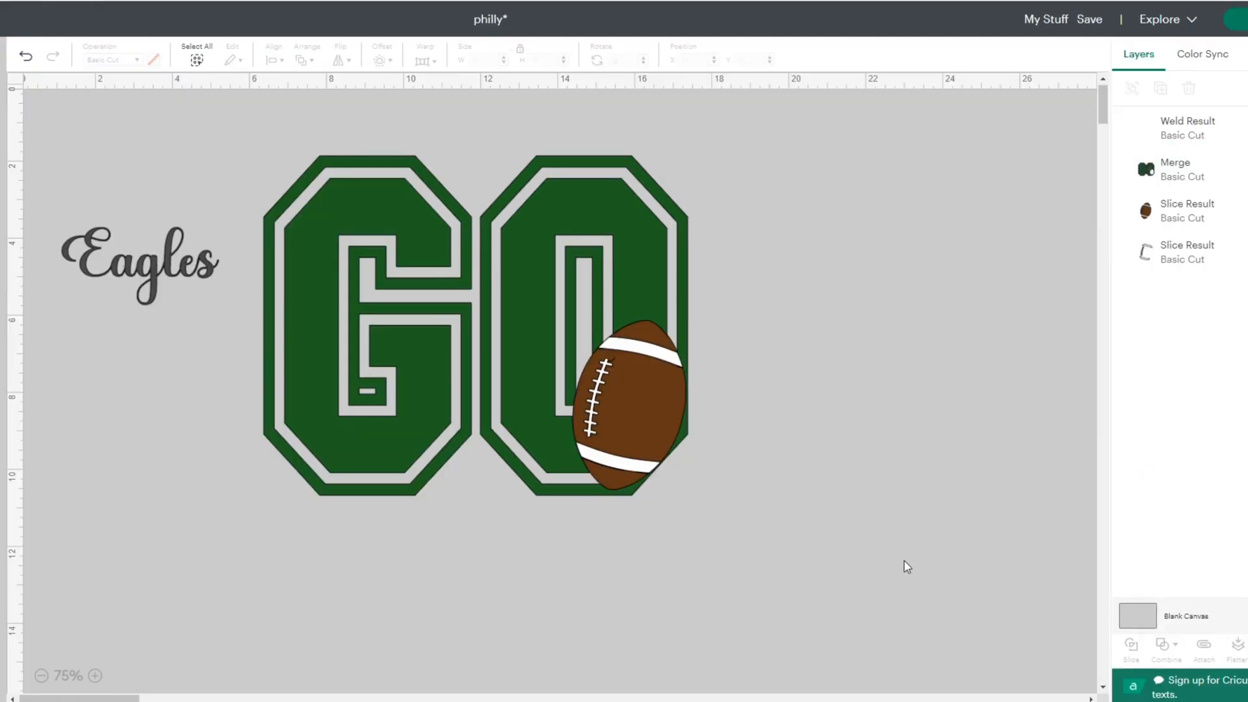
- Place the Eagles word across the lower part of GO and enlarge it to about 10.11 by 4.98 in
drag(177, 297, 364, 397)
drag(440, 439, 661, 542)
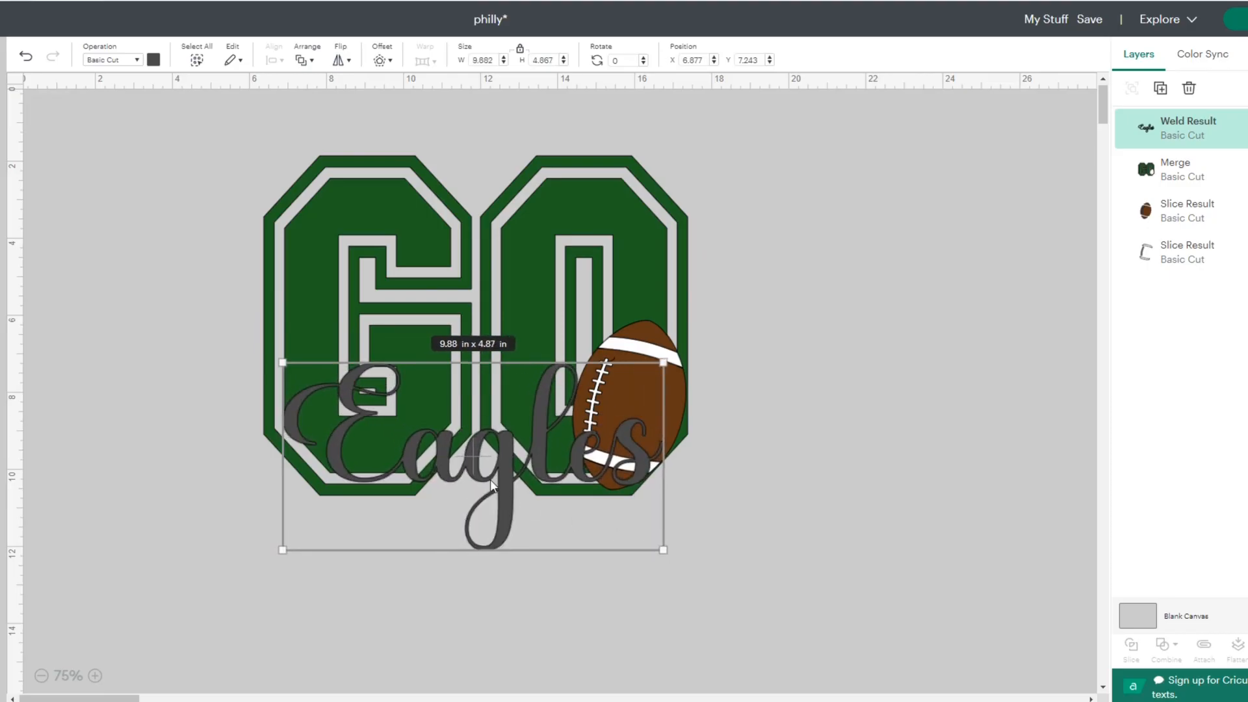
drag(480, 481, 474, 481)
drag(658, 549, 666, 554)
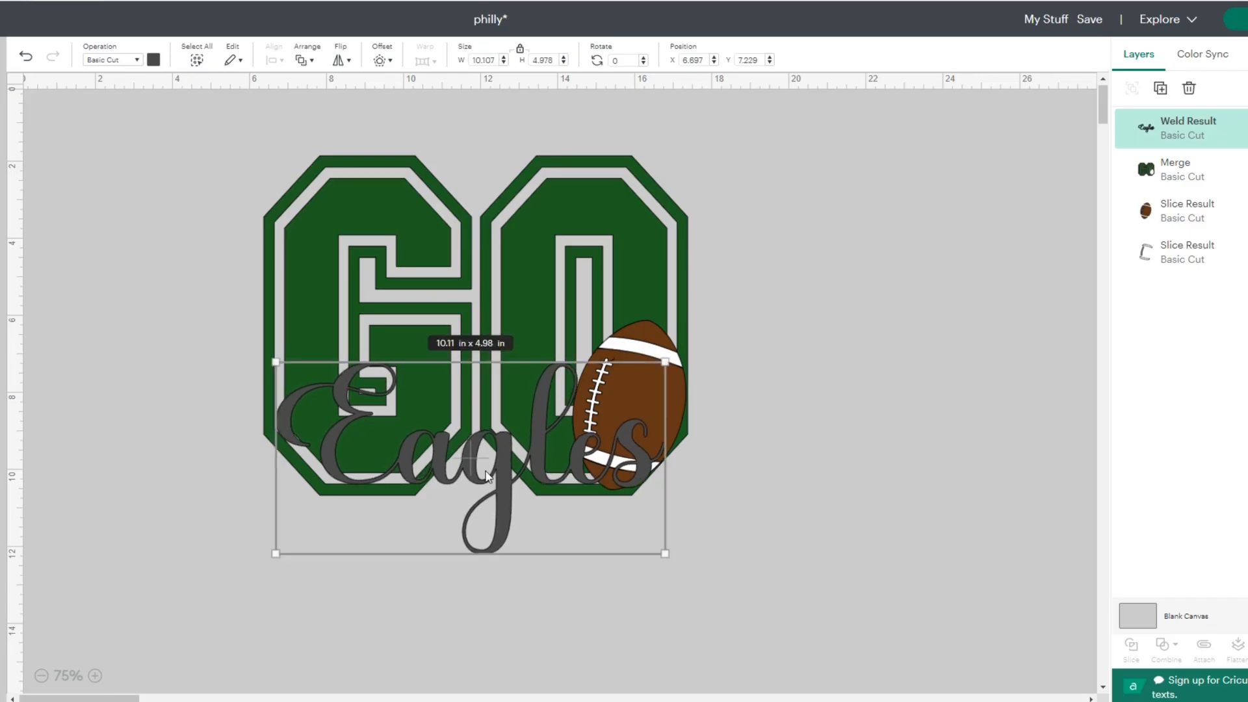
drag(488, 471, 486, 469)
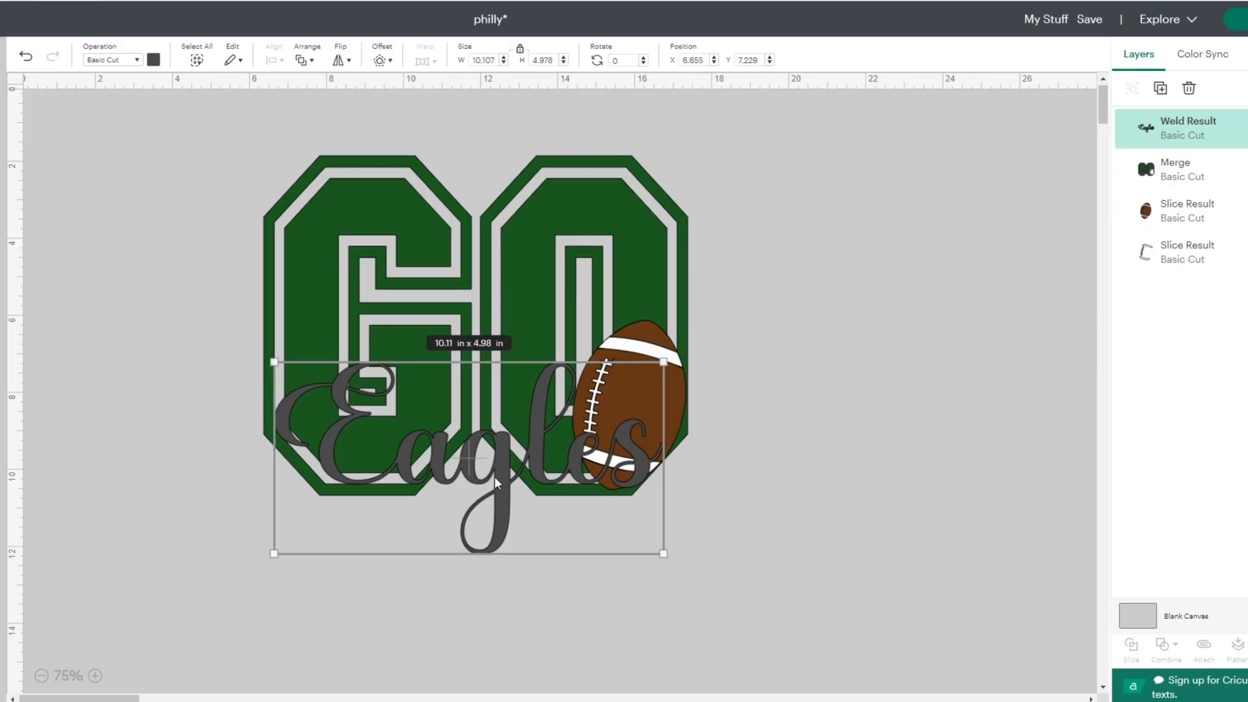
- Change the Eagles word's color to medium gray
click(155, 61)
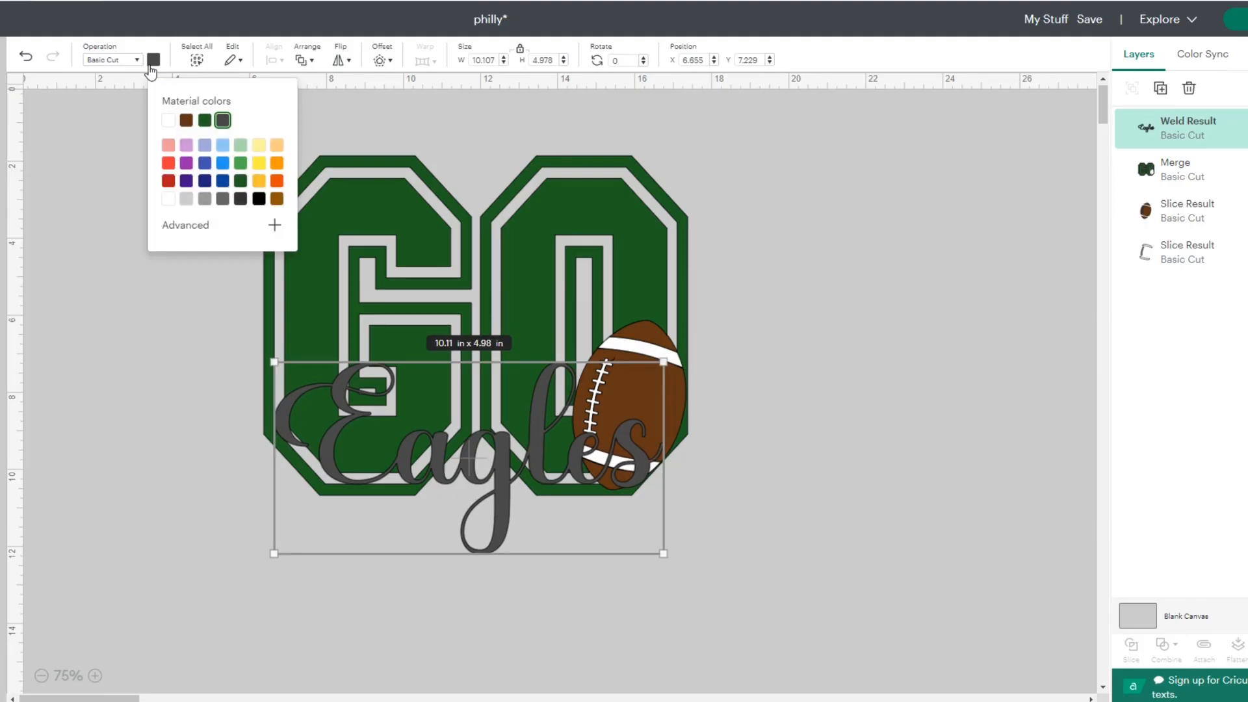
click(186, 200)
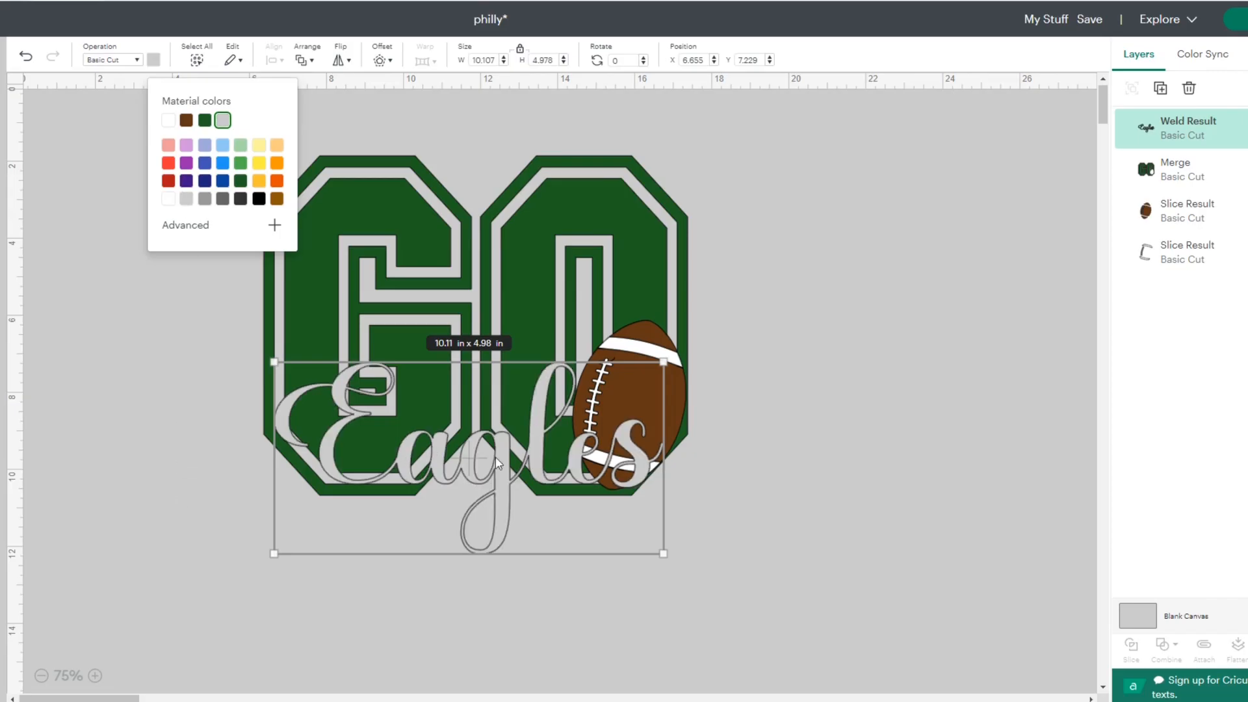
click(204, 198)
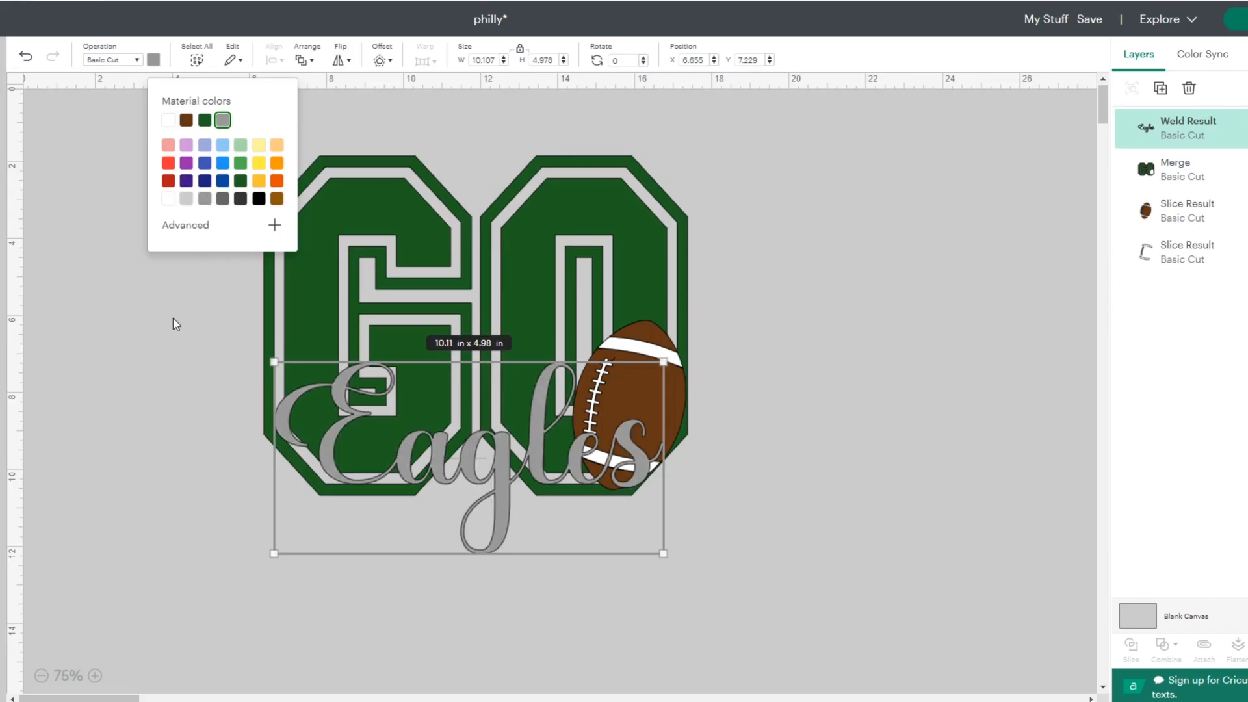
click(178, 323)
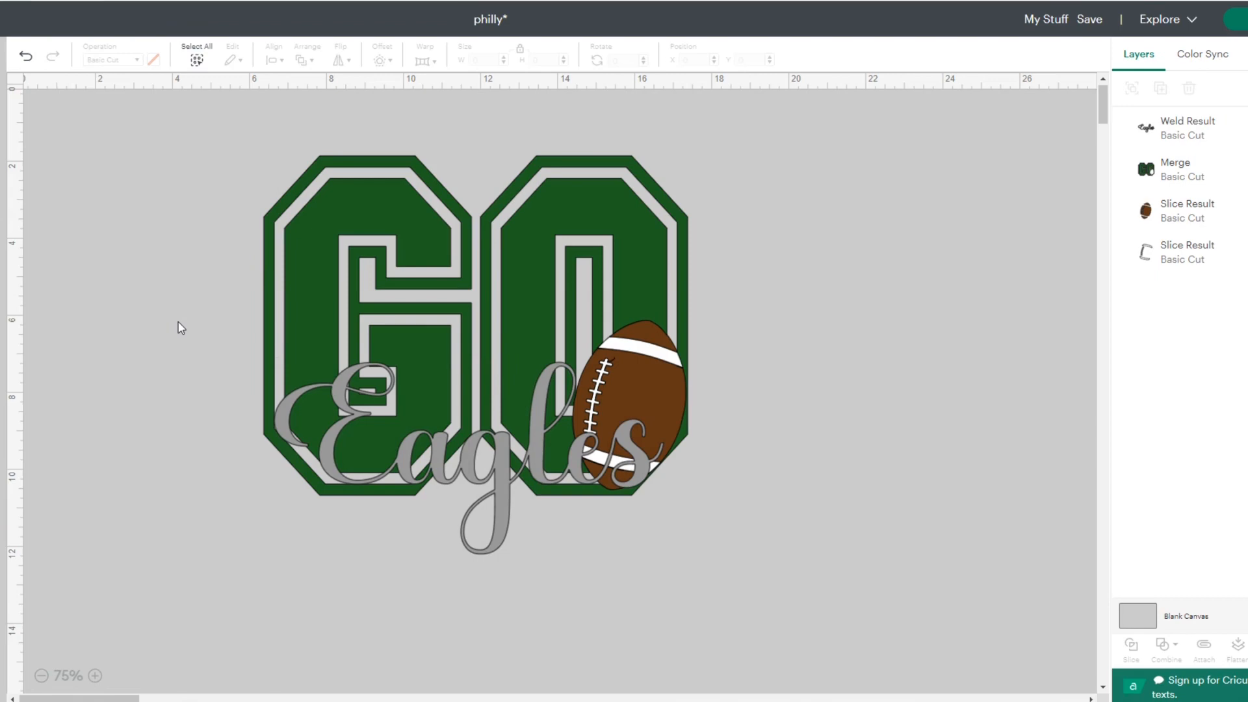
- Apply a rounded-corner offset of 0.083 in around the Eagles word
click(485, 463)
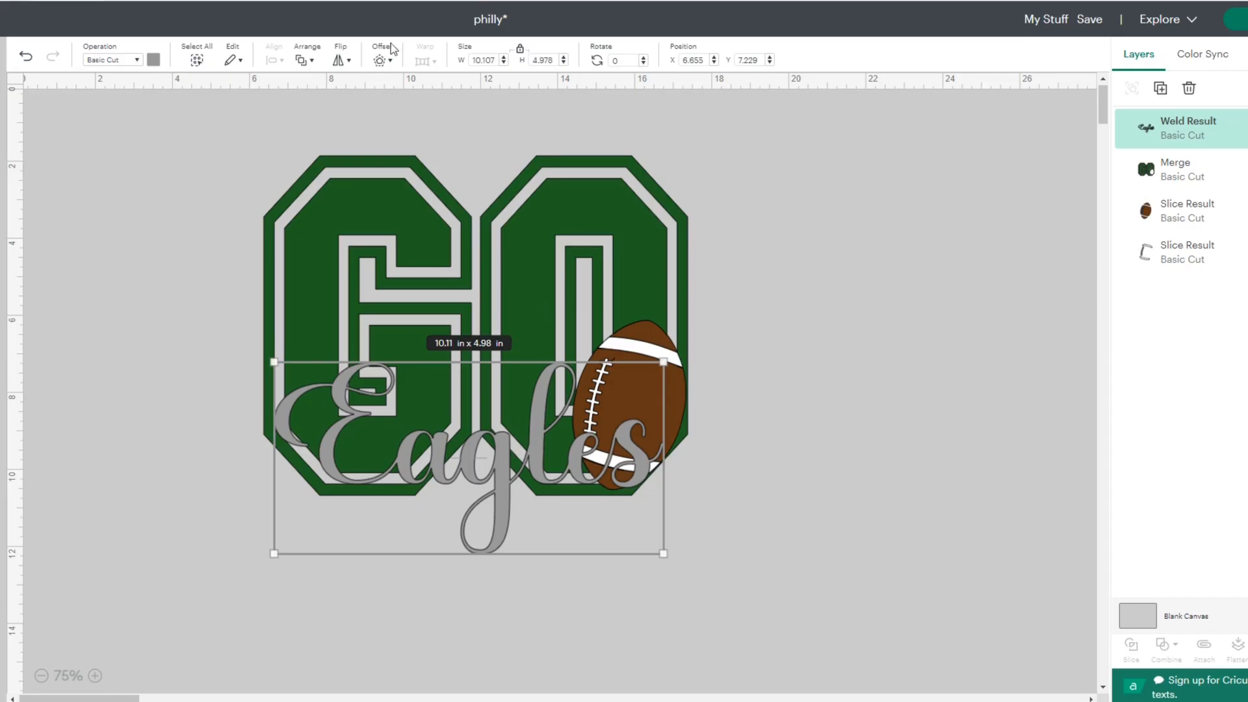
click(380, 60)
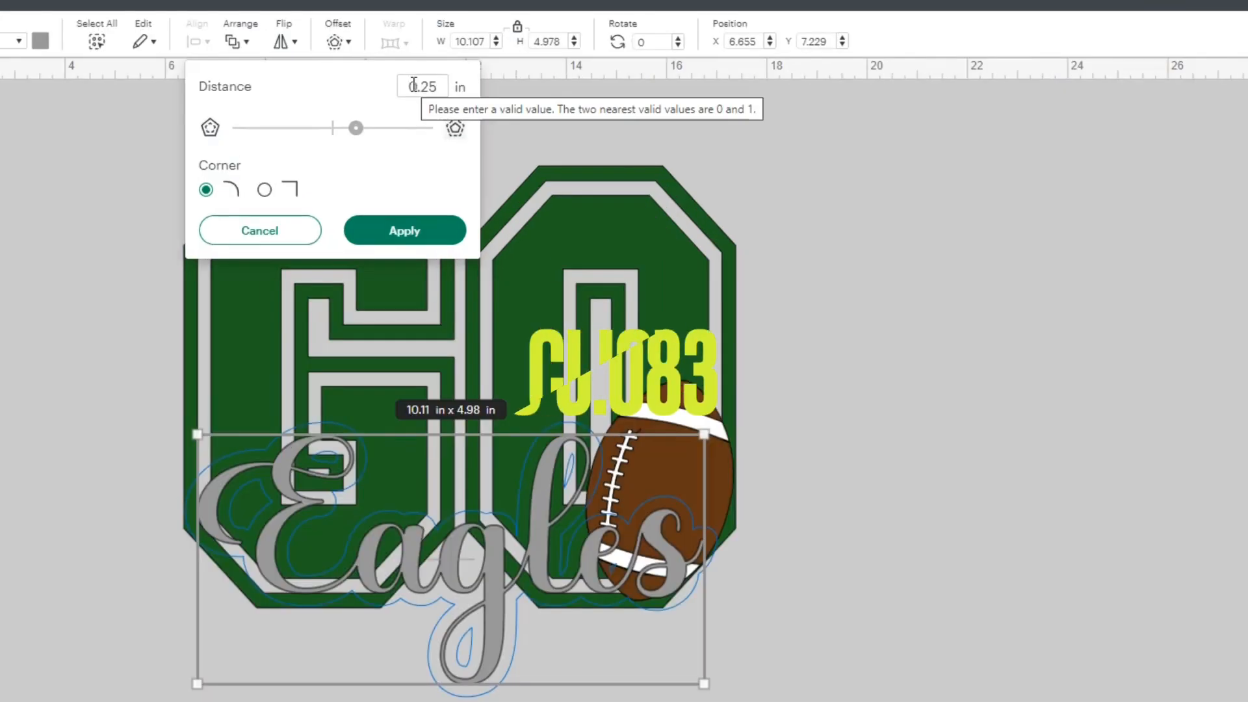
drag(354, 133, 340, 133)
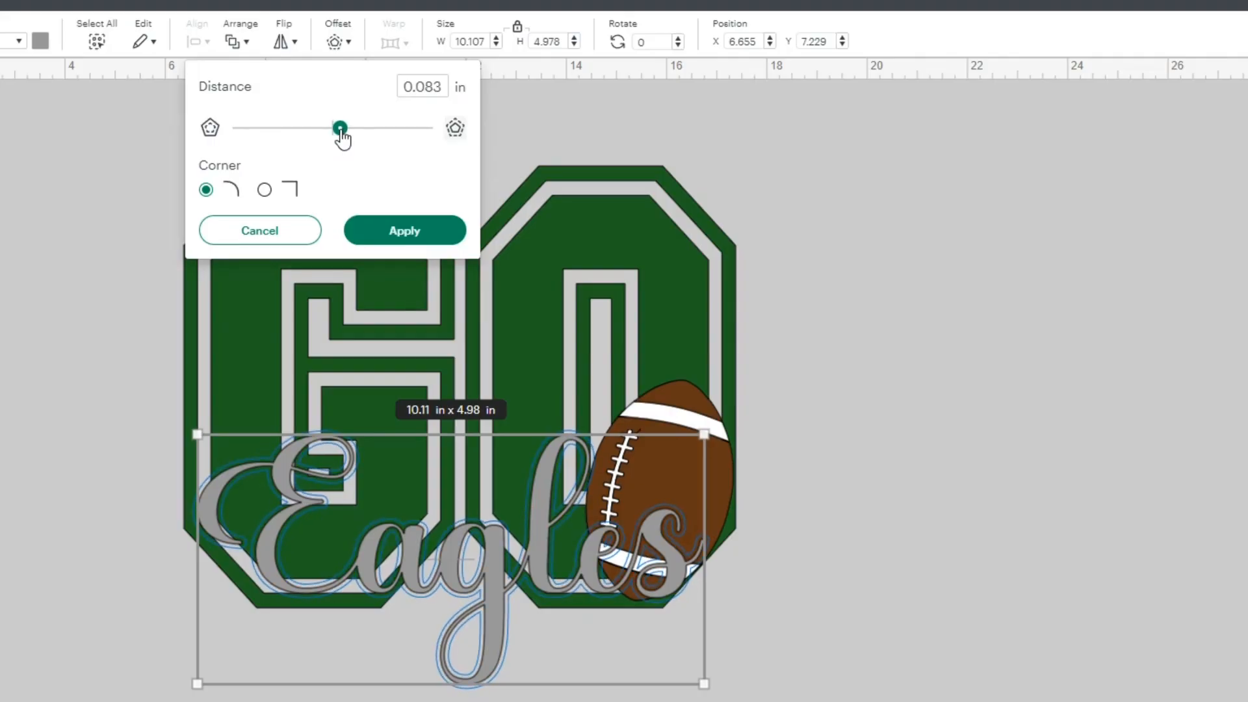
click(395, 240)
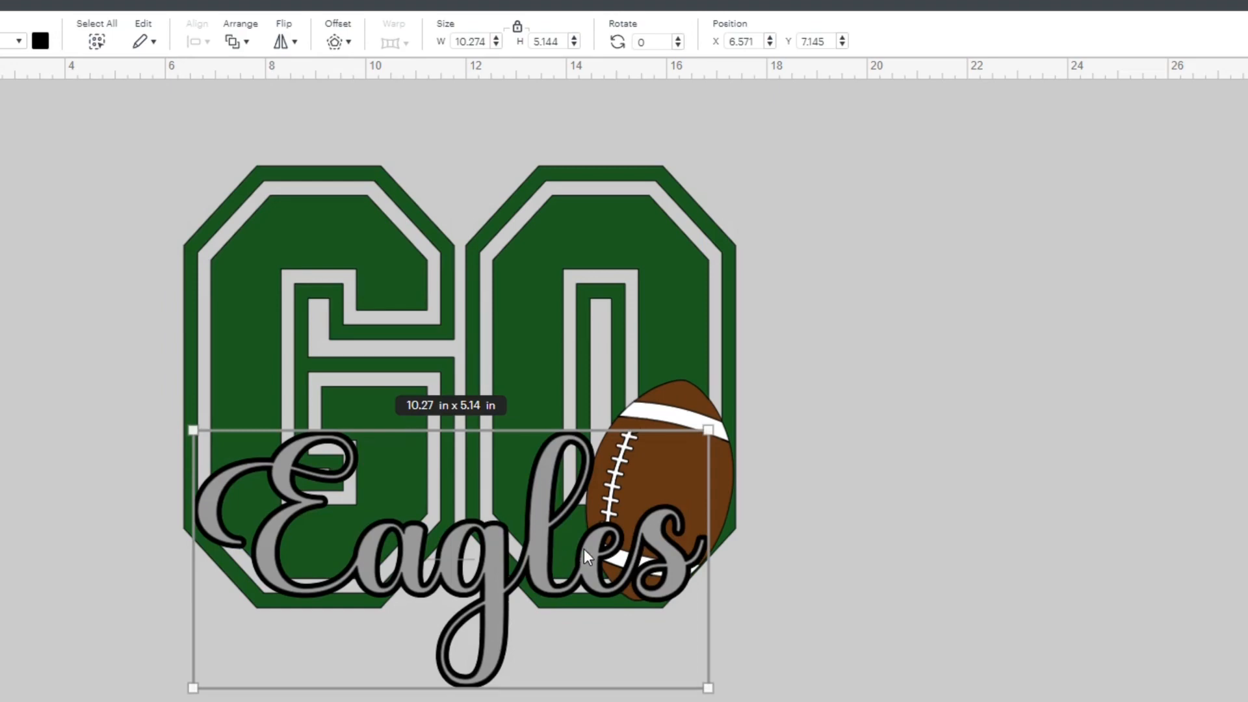
- Change the color of the Eagles offset to white
click(41, 41)
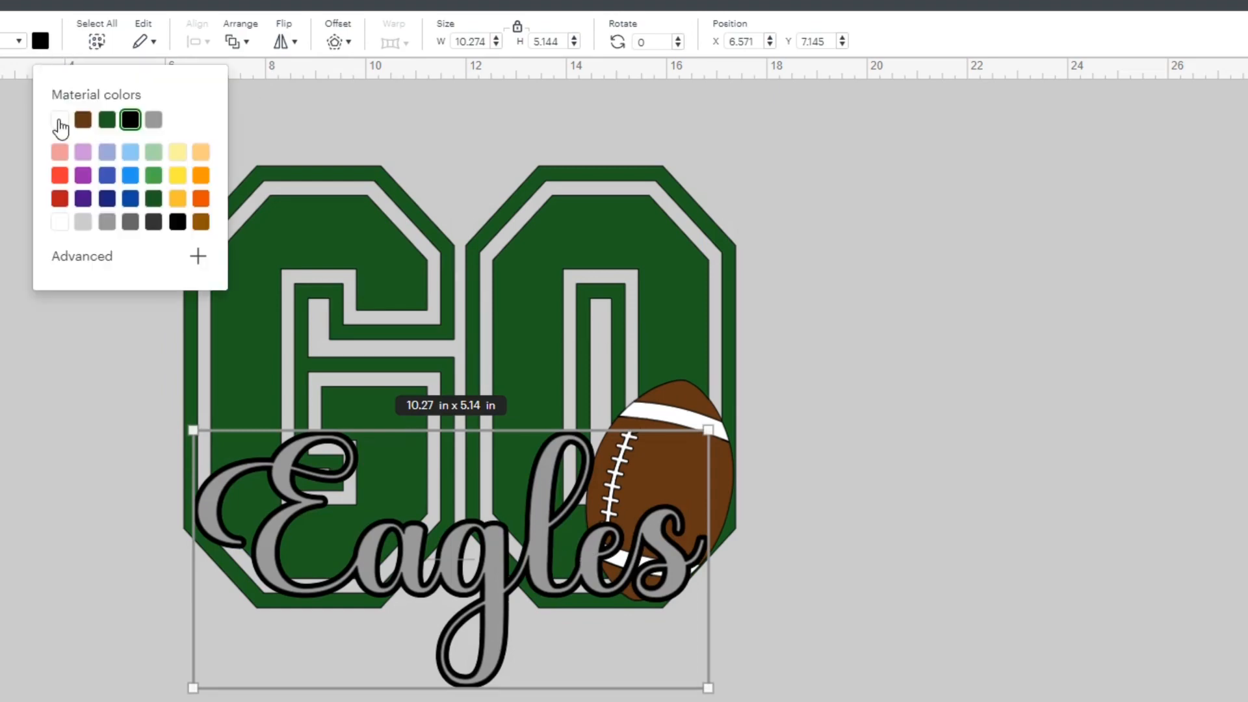
click(60, 120)
click(4, 572)
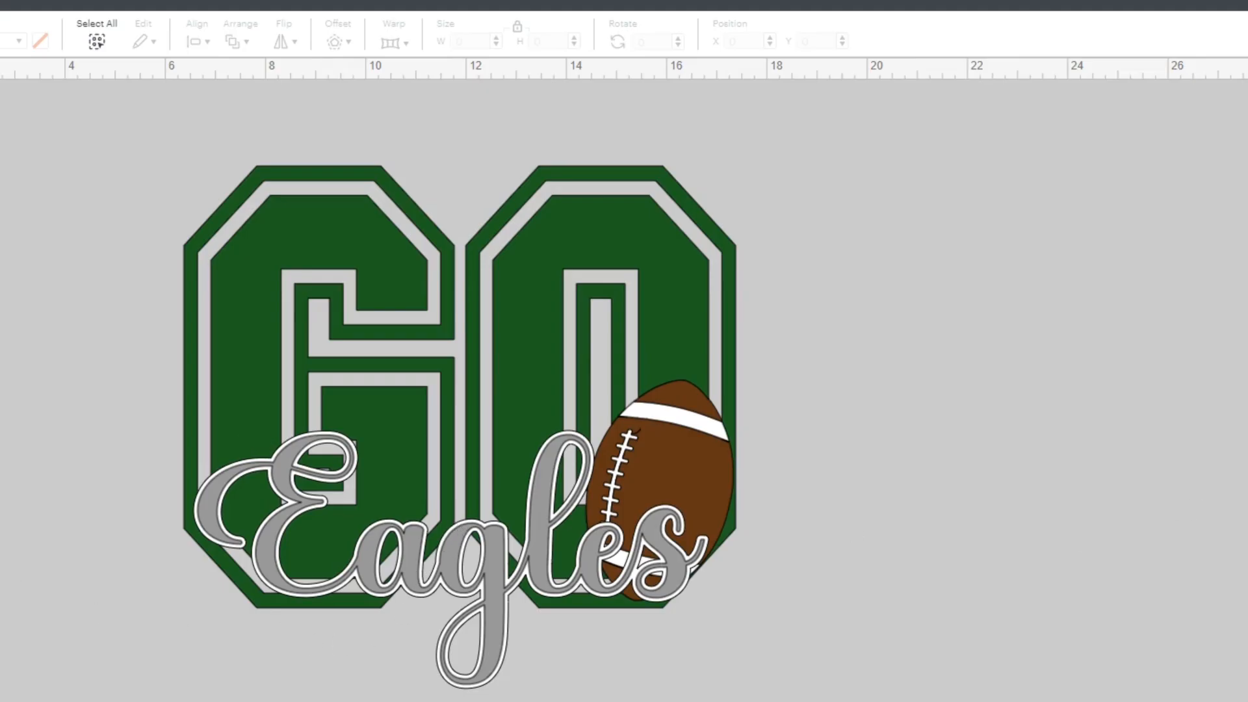
- Select the gray Eagles word with its white offset and apply a welded, rounded-corner offset of 0.083 in around both
click(494, 582)
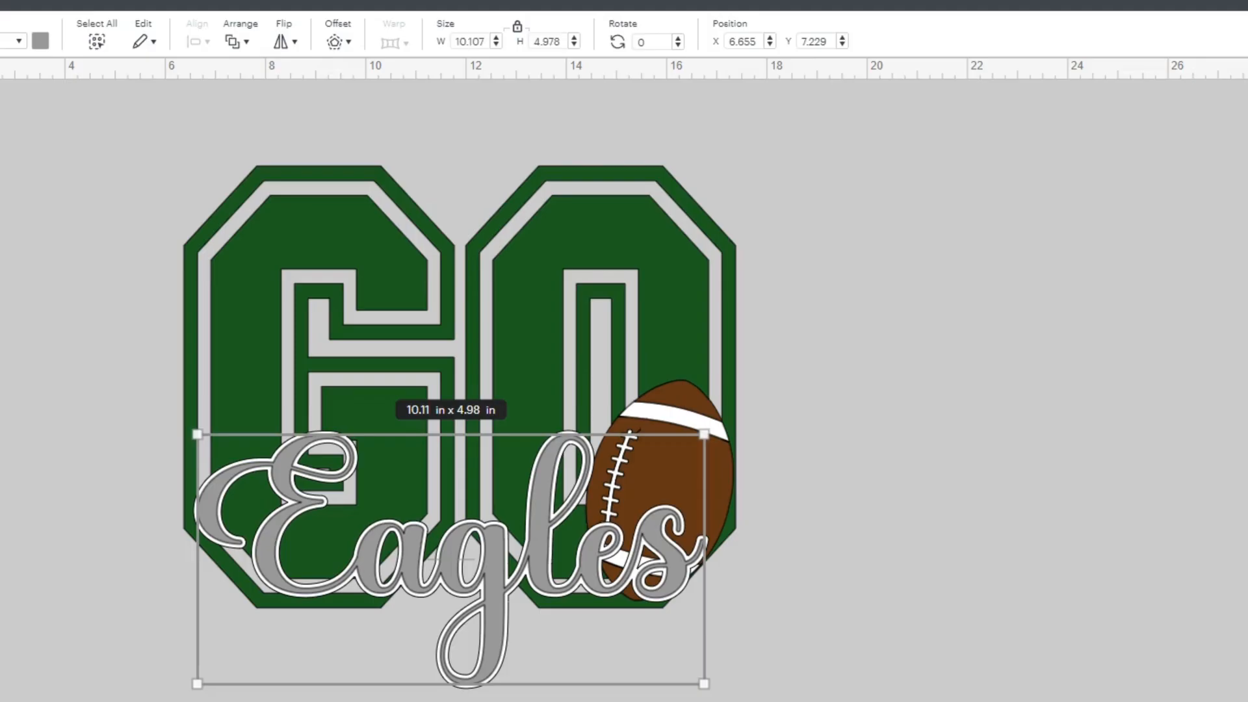
shift+click(447, 608)
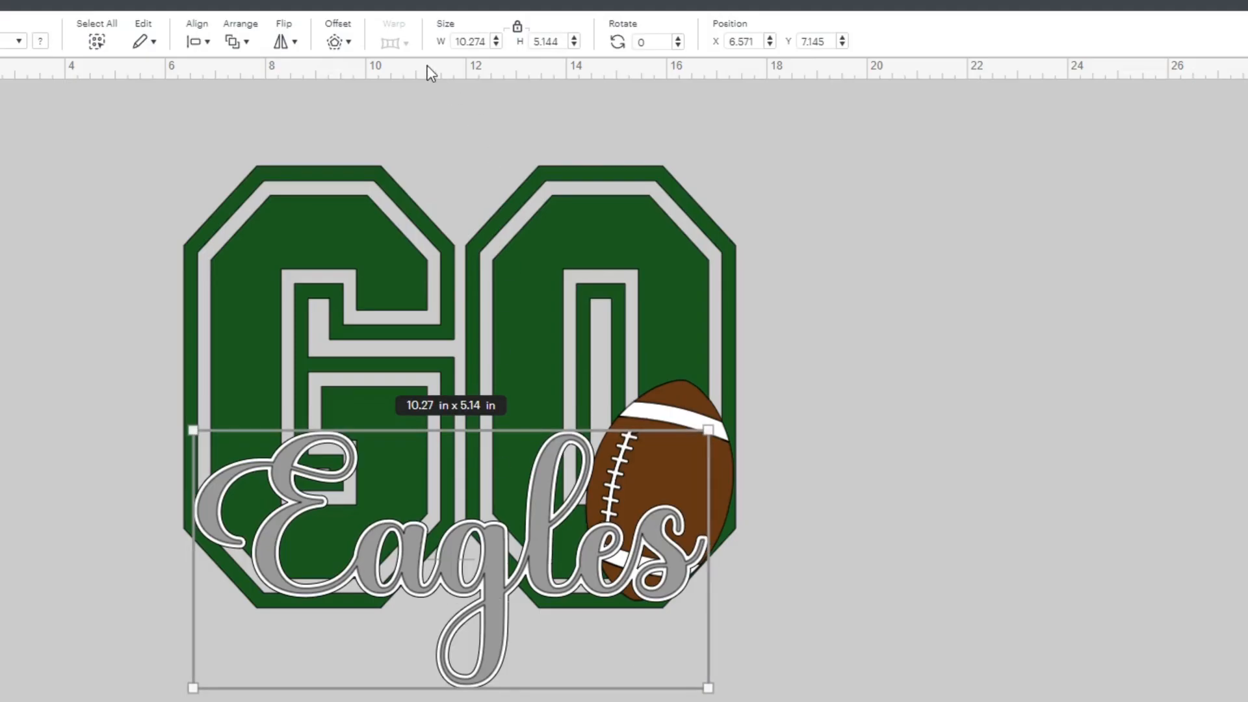
click(334, 41)
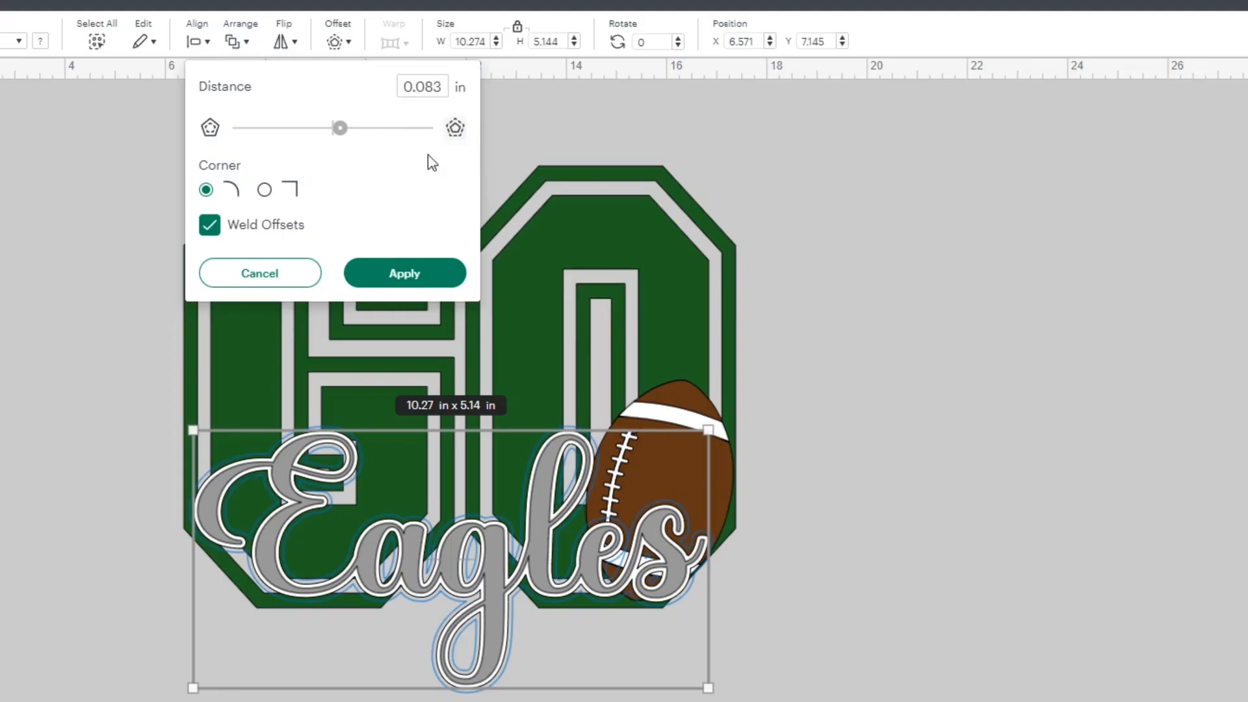
click(401, 275)
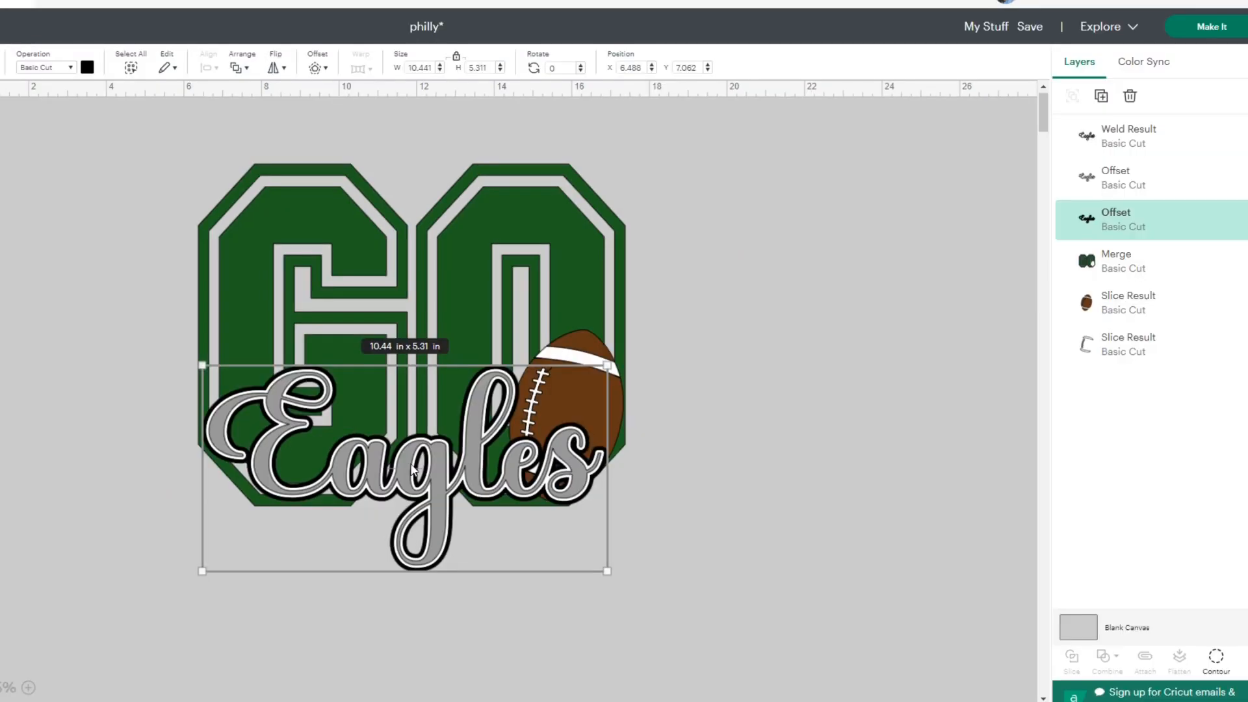
- Shift the black Eagles offset slightly up and left over GO, and move the white and gray Eagles layers to the right of the letters
drag(423, 556, 488, 547)
drag(435, 459, 398, 463)
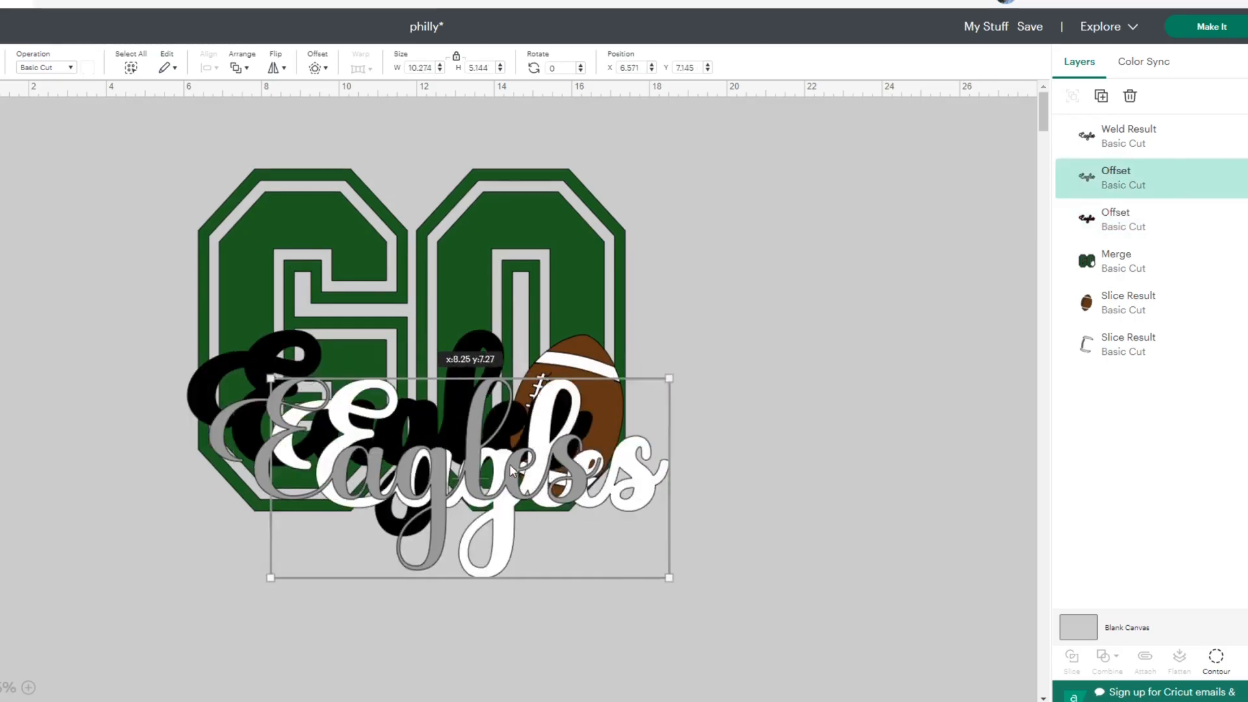
drag(510, 464, 865, 237)
drag(436, 546, 859, 329)
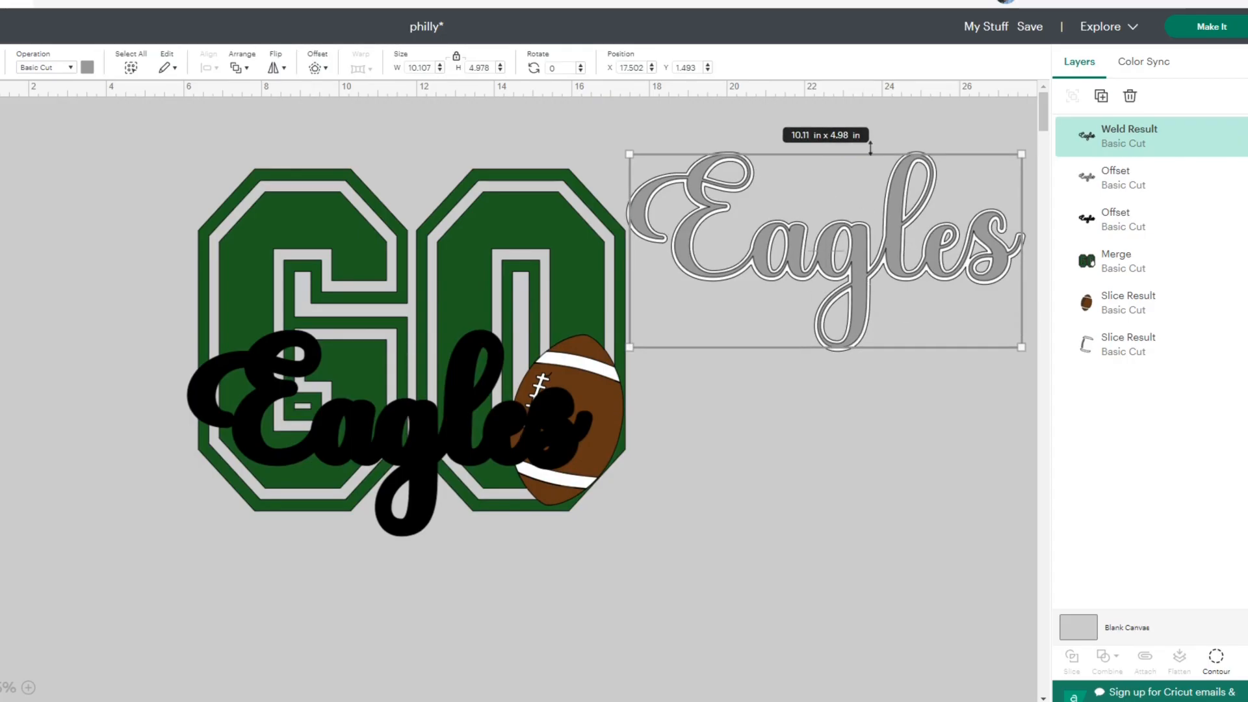
click(699, 133)
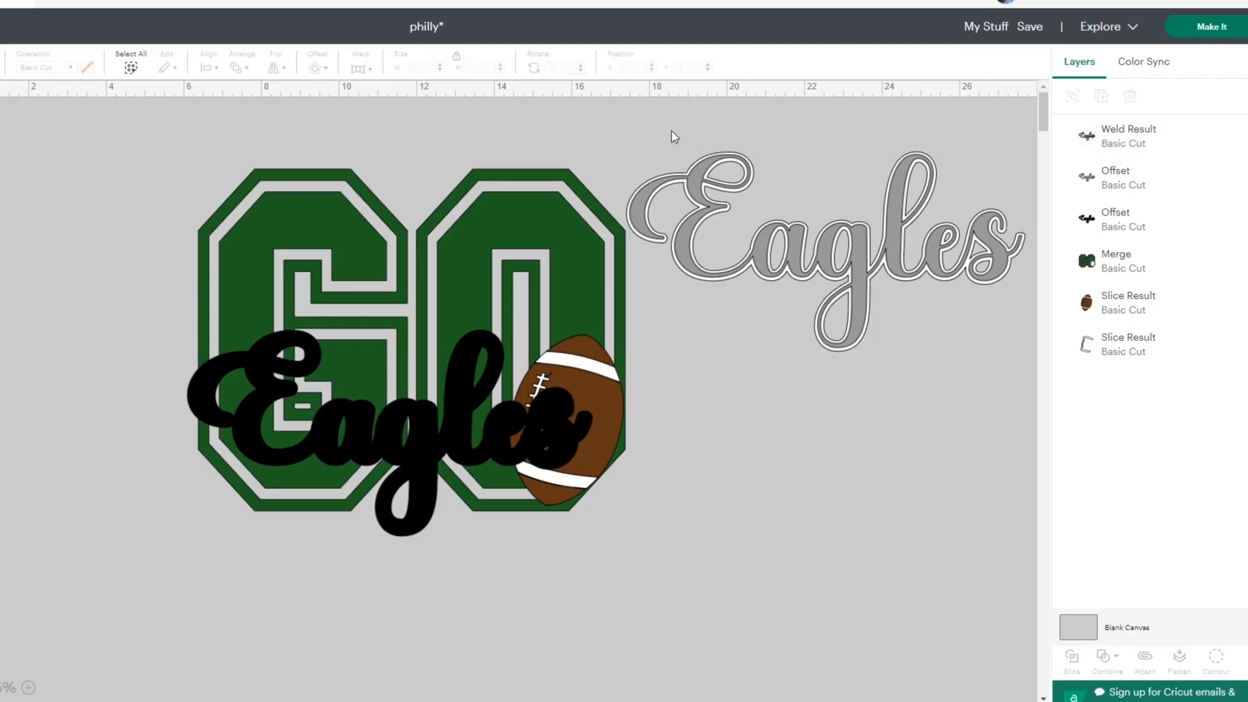
- Move the gray and white Eagles layers farther right of GO, and lower the black Eagles offset onto the bottom part of the letters
drag(672, 131, 909, 220)
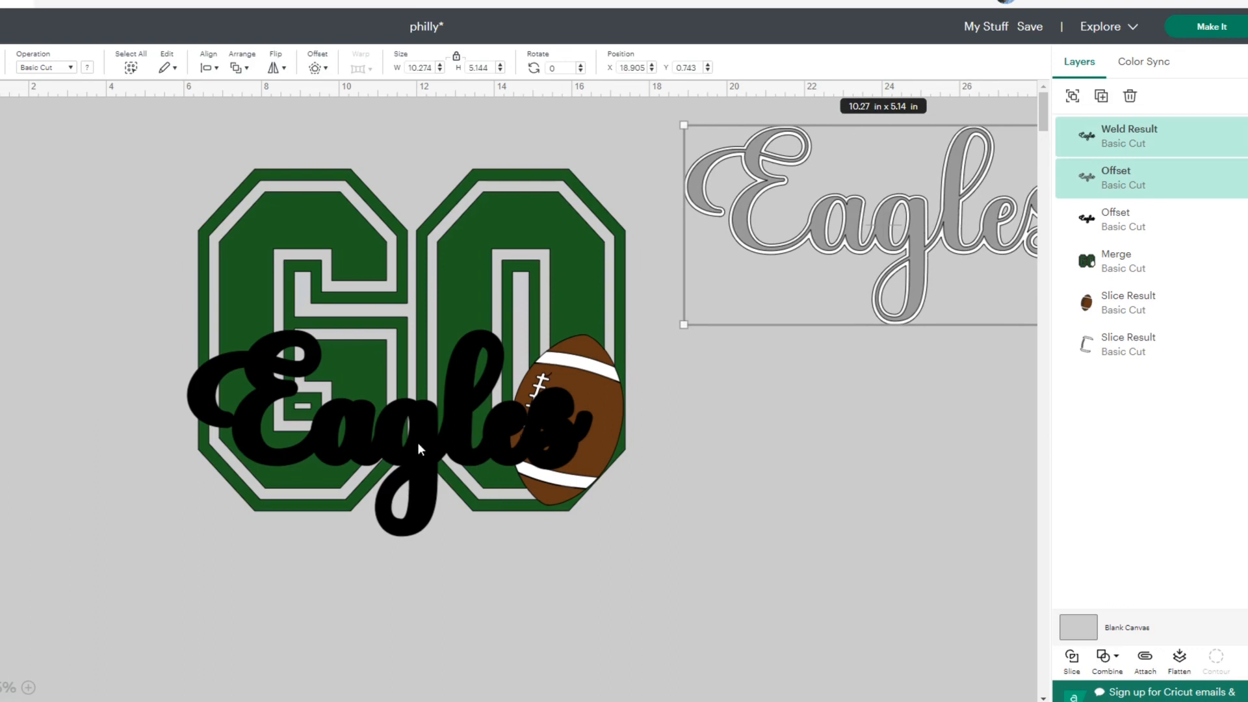
drag(418, 442, 427, 480)
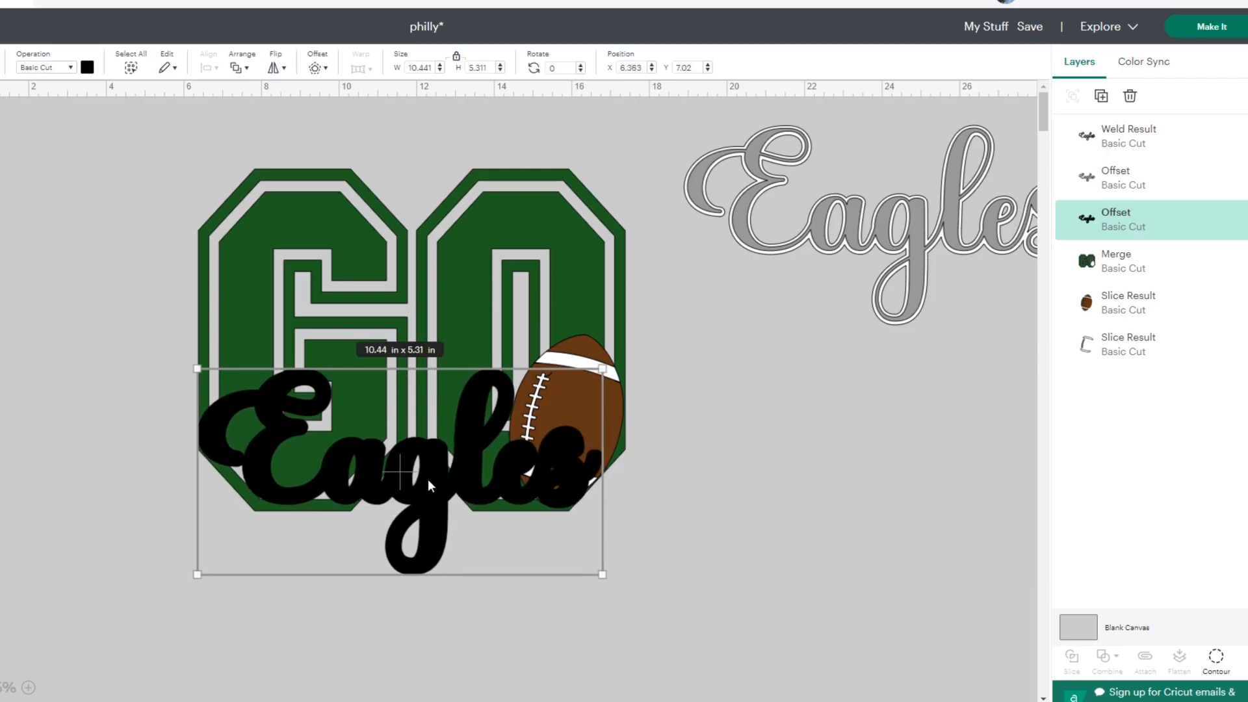
click(796, 554)
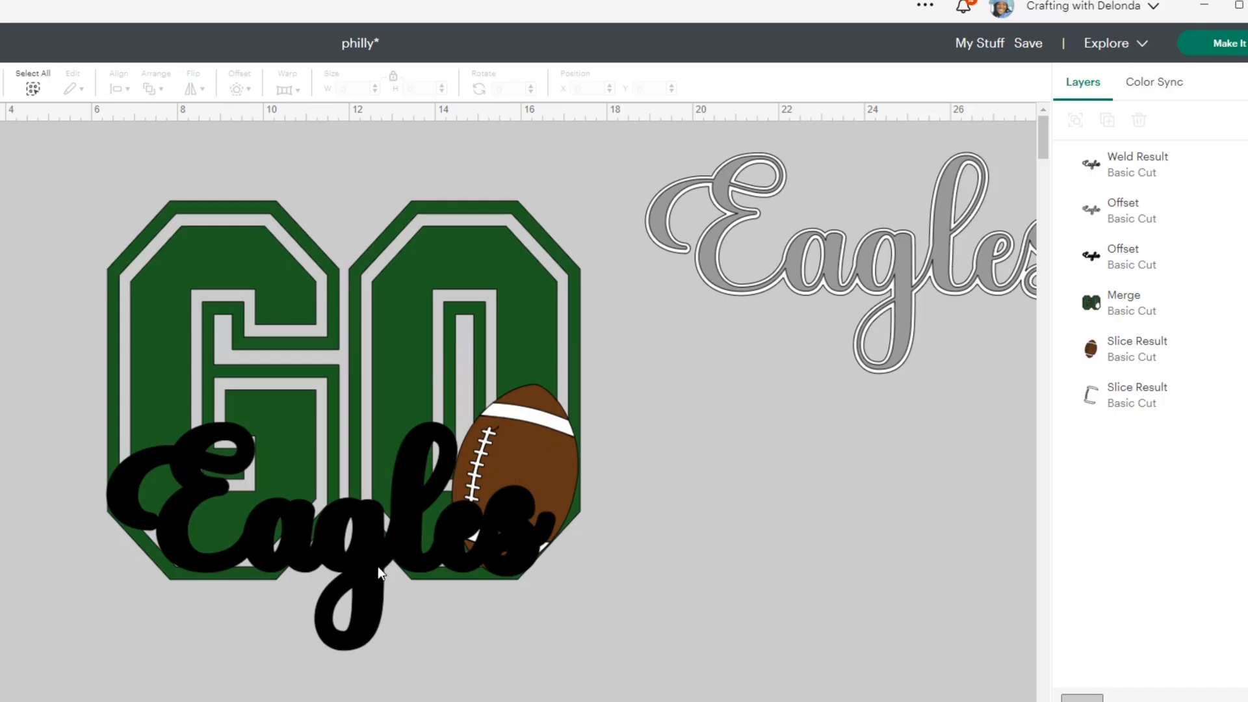
- Examine each layer in turn: the Eagles word, its white and black offsets, green GO, brown football, and white football details
click(355, 554)
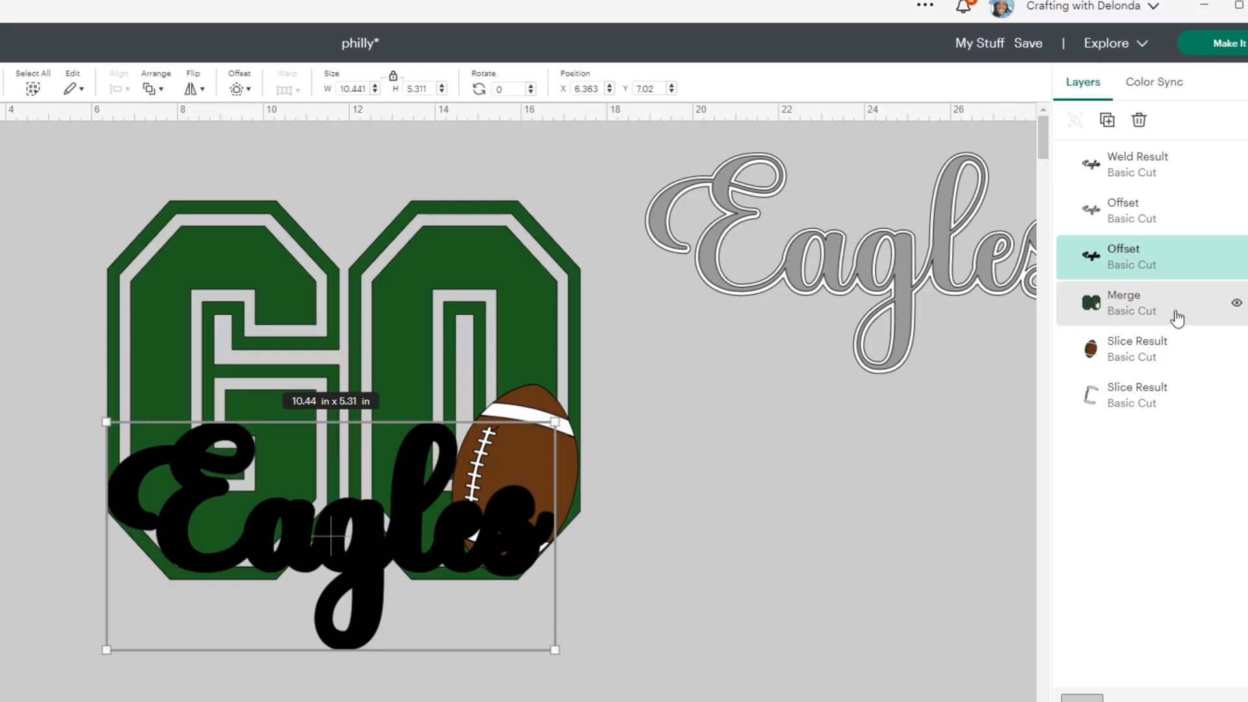
click(901, 422)
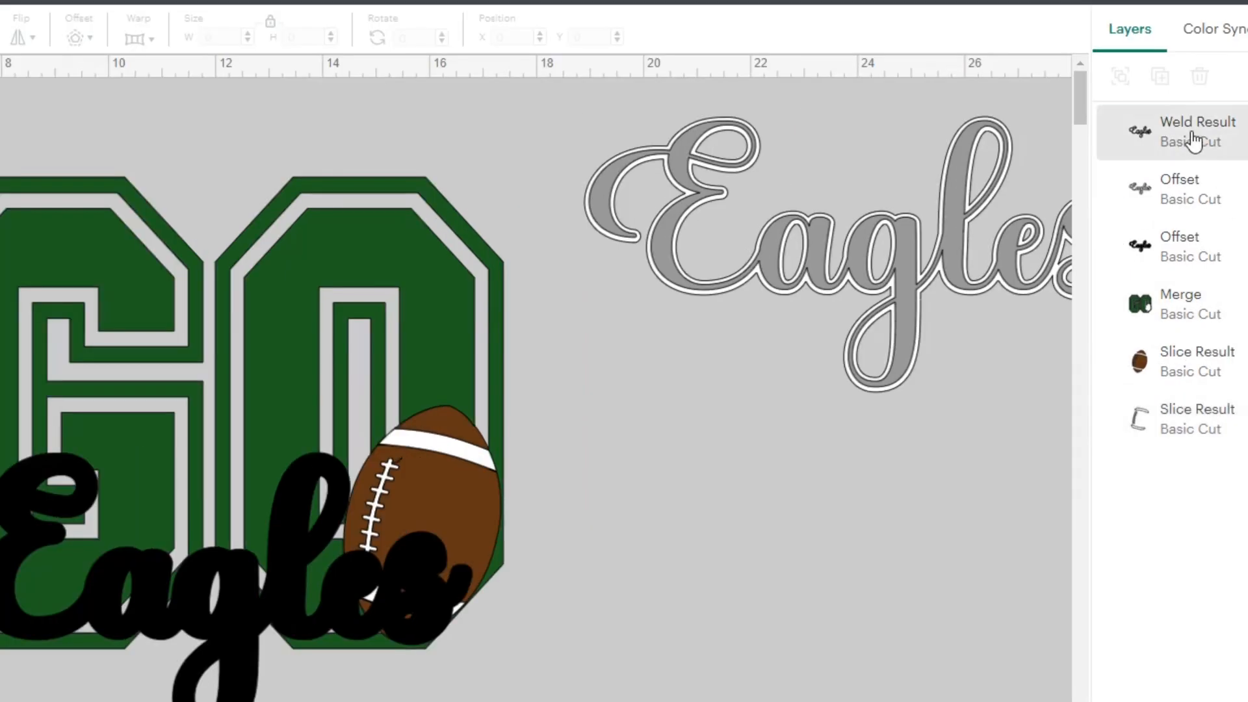
click(1129, 167)
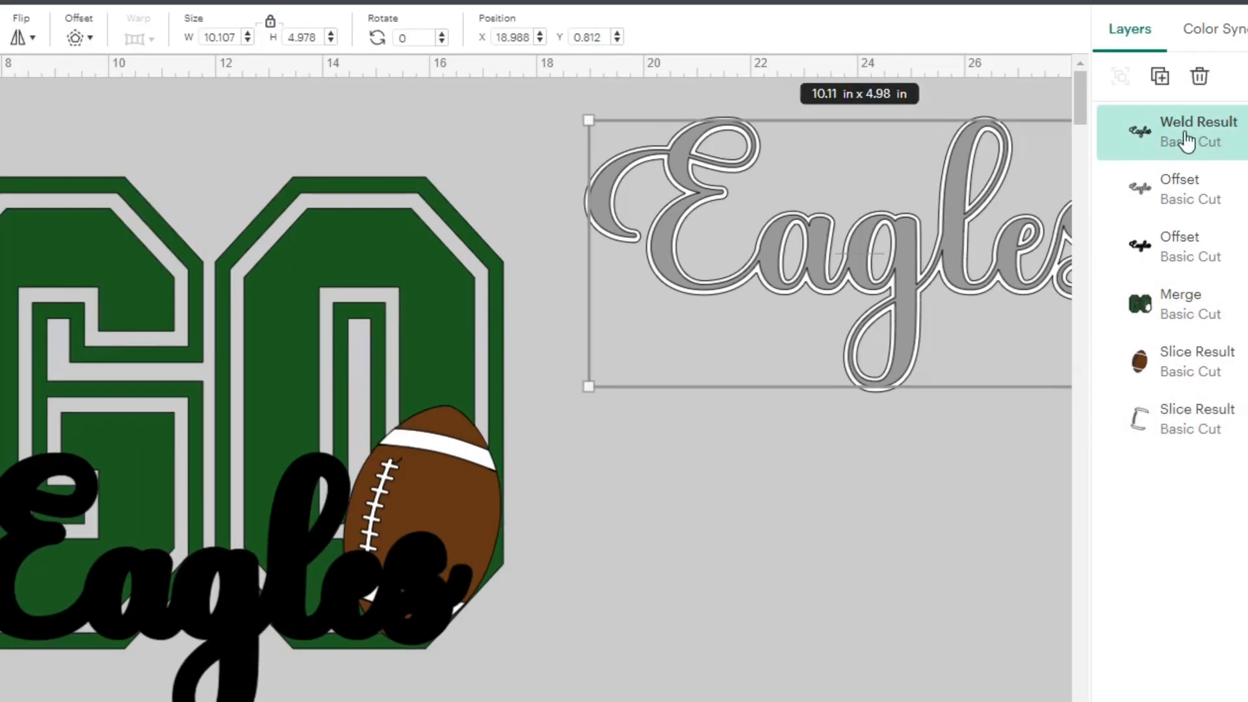
click(1174, 194)
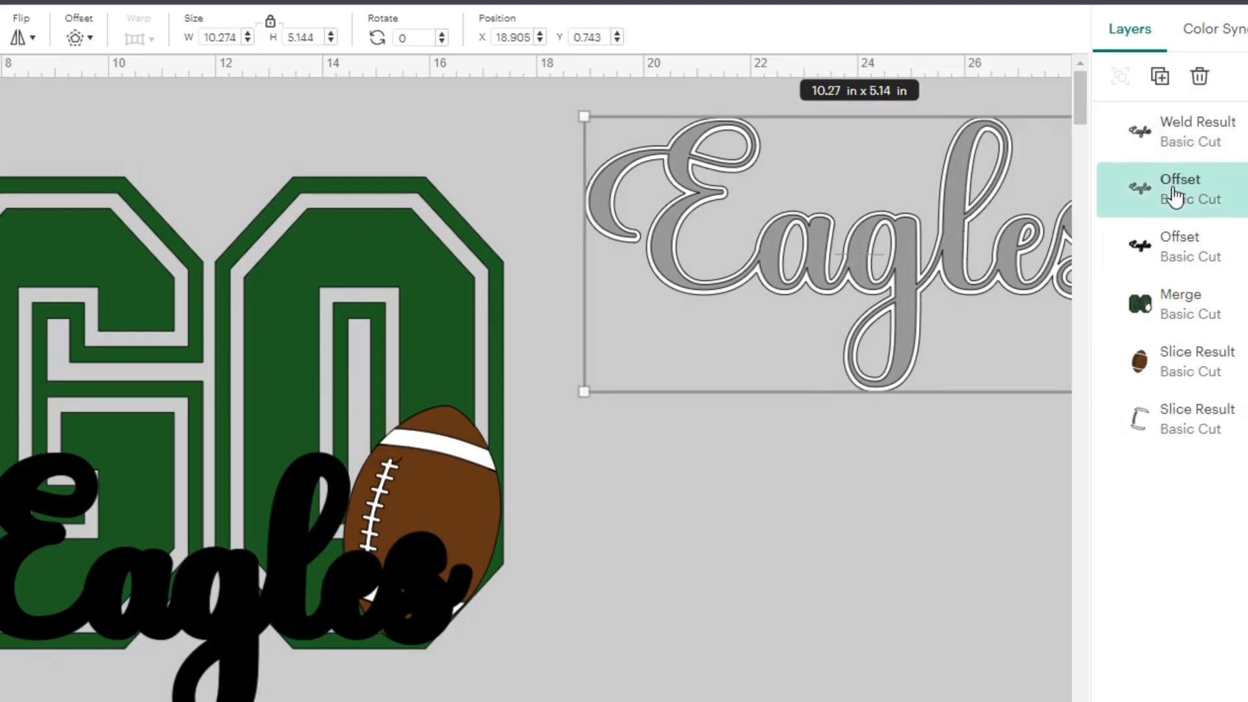
click(1187, 261)
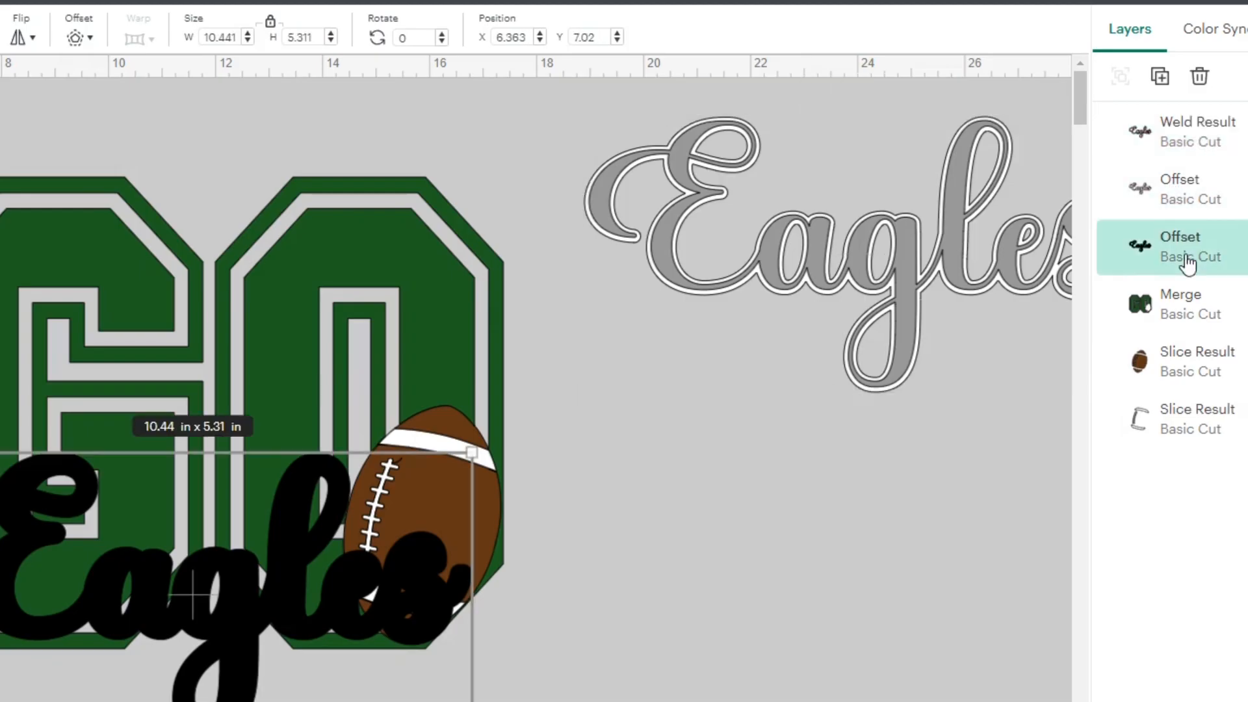
click(1170, 317)
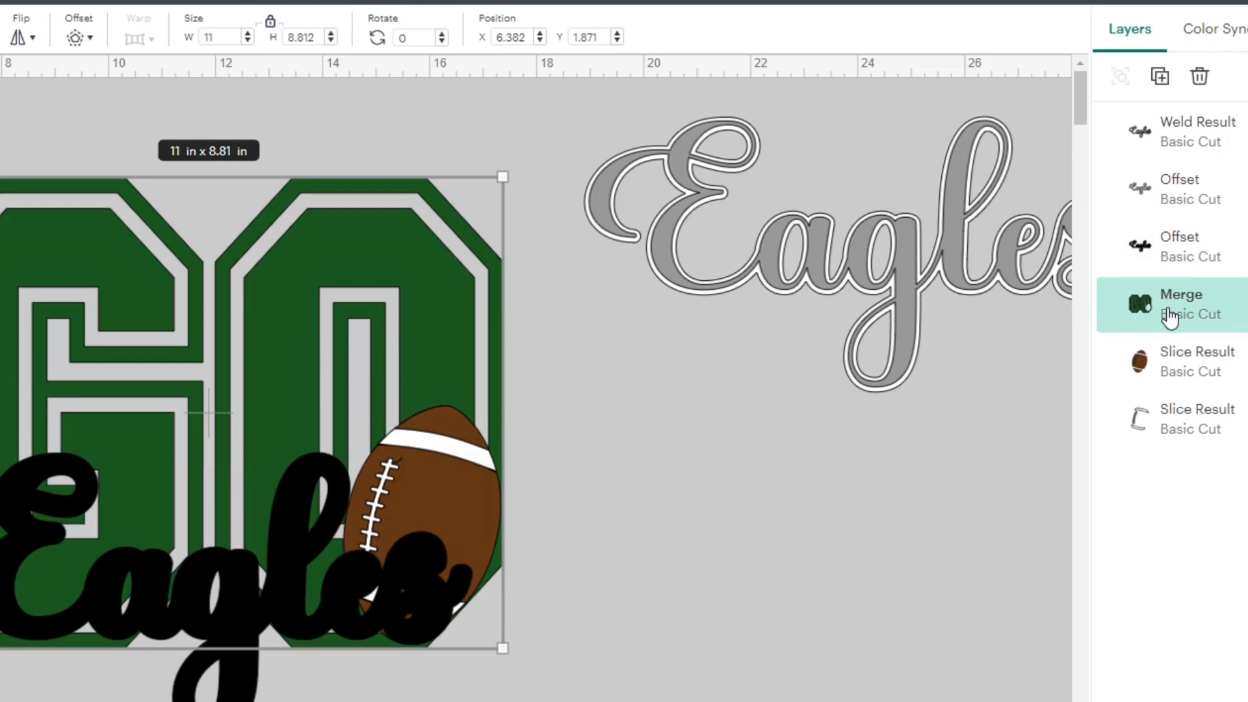
click(1174, 364)
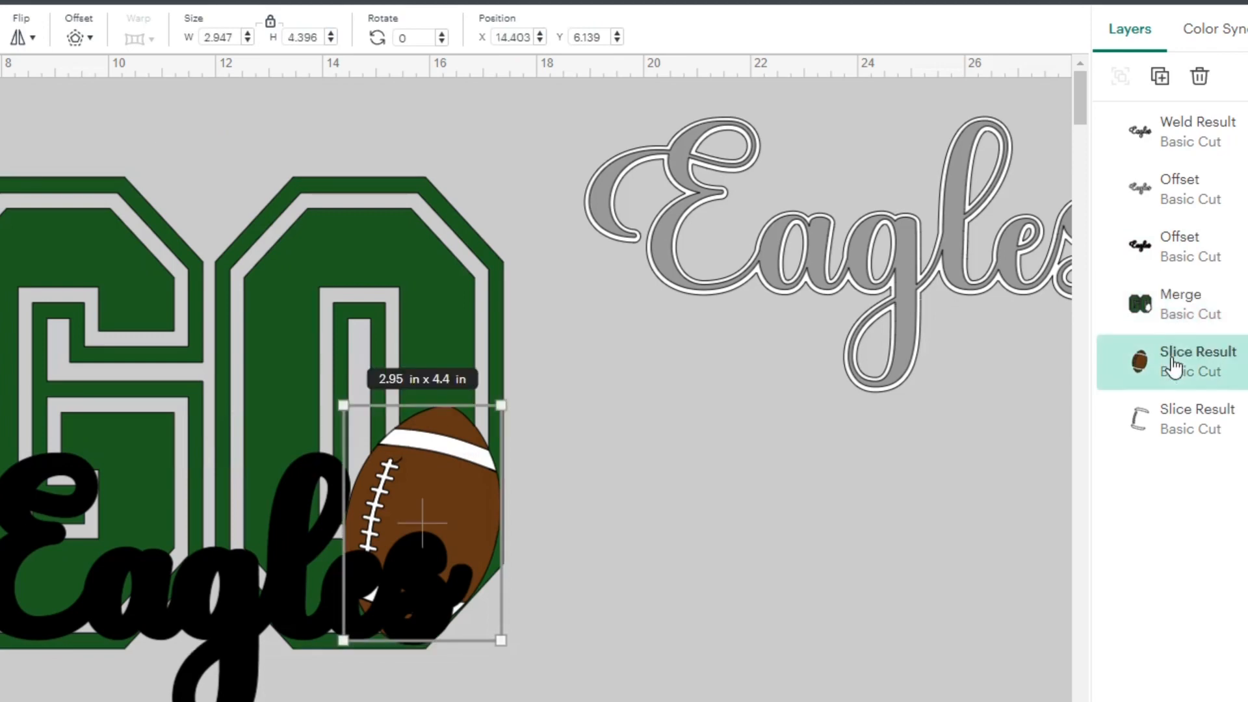
click(1193, 419)
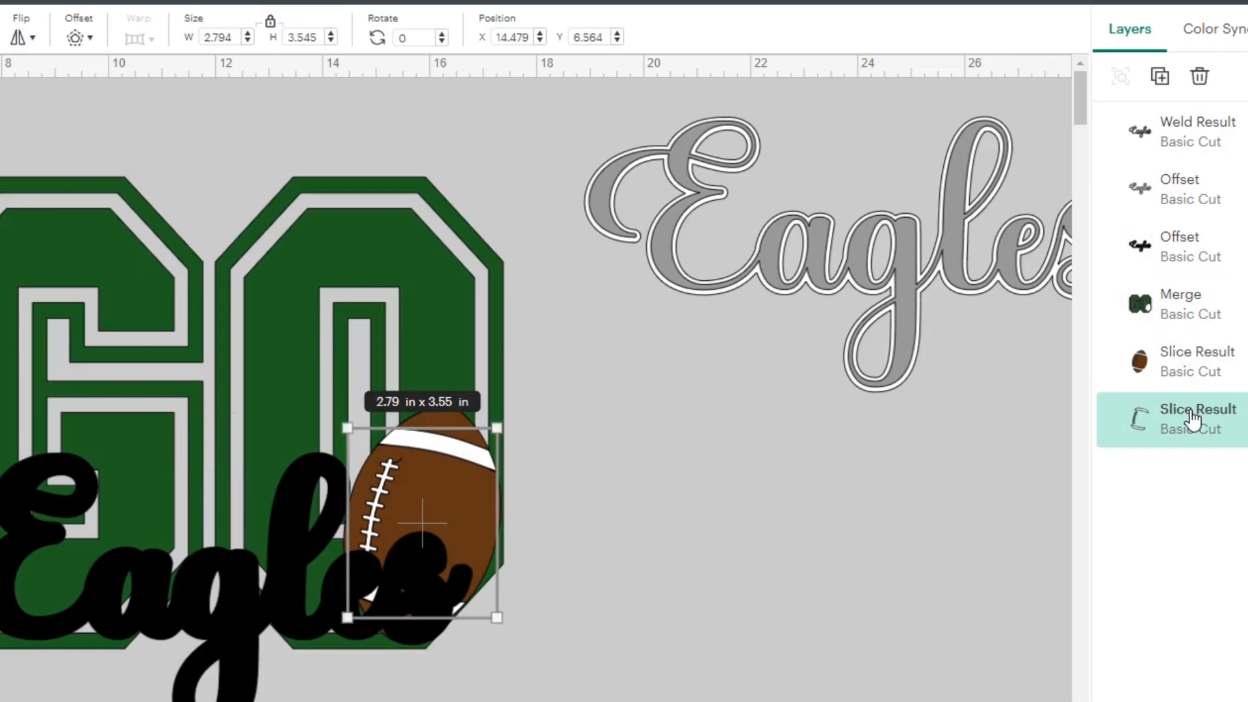
click(1210, 314)
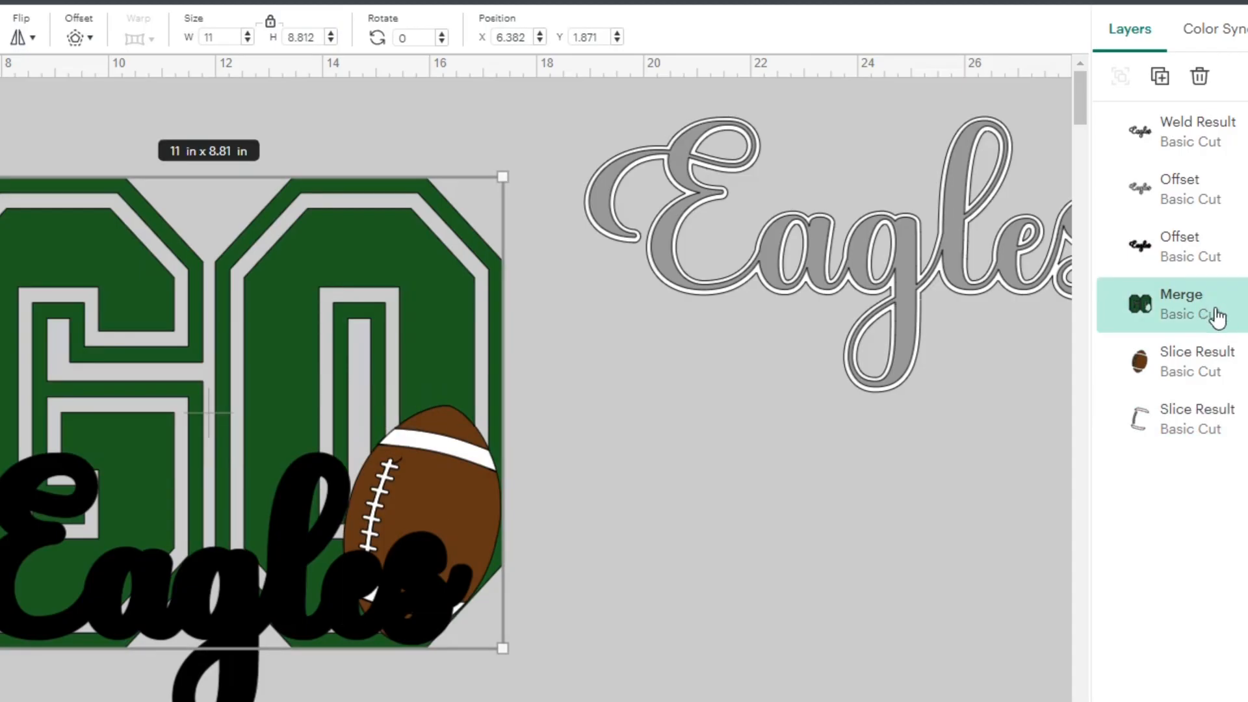
click(1203, 367)
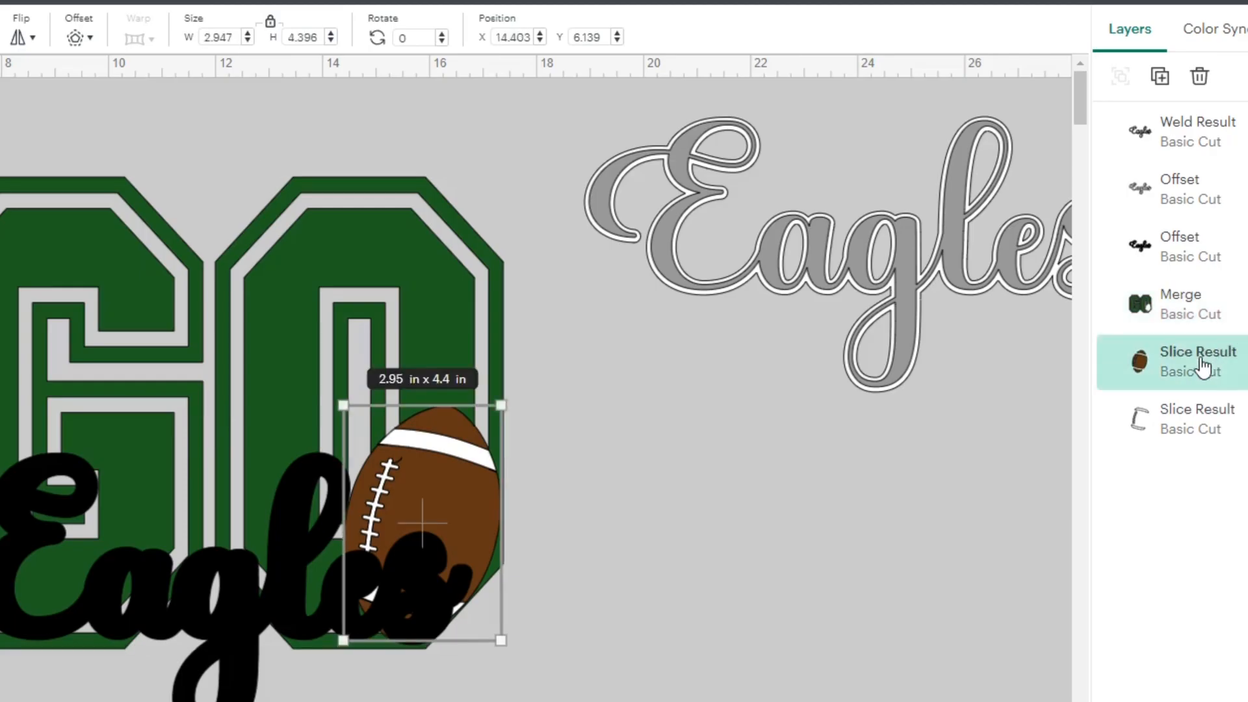
click(1200, 426)
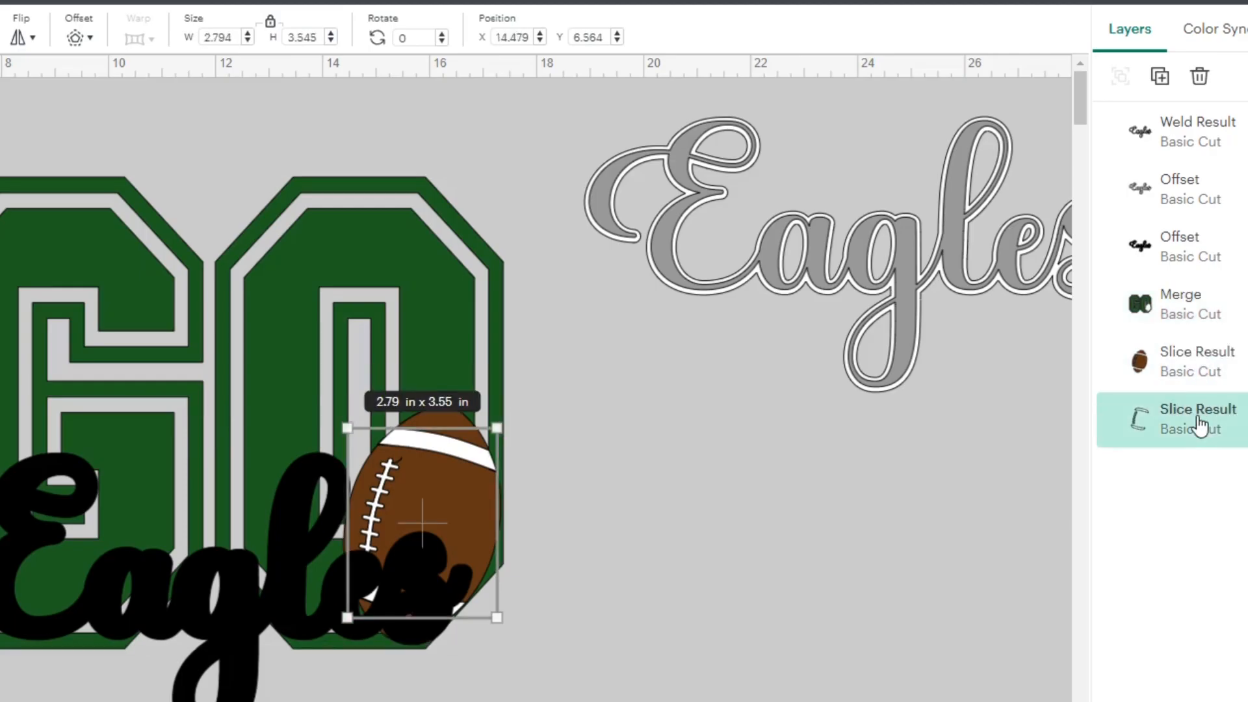
click(930, 548)
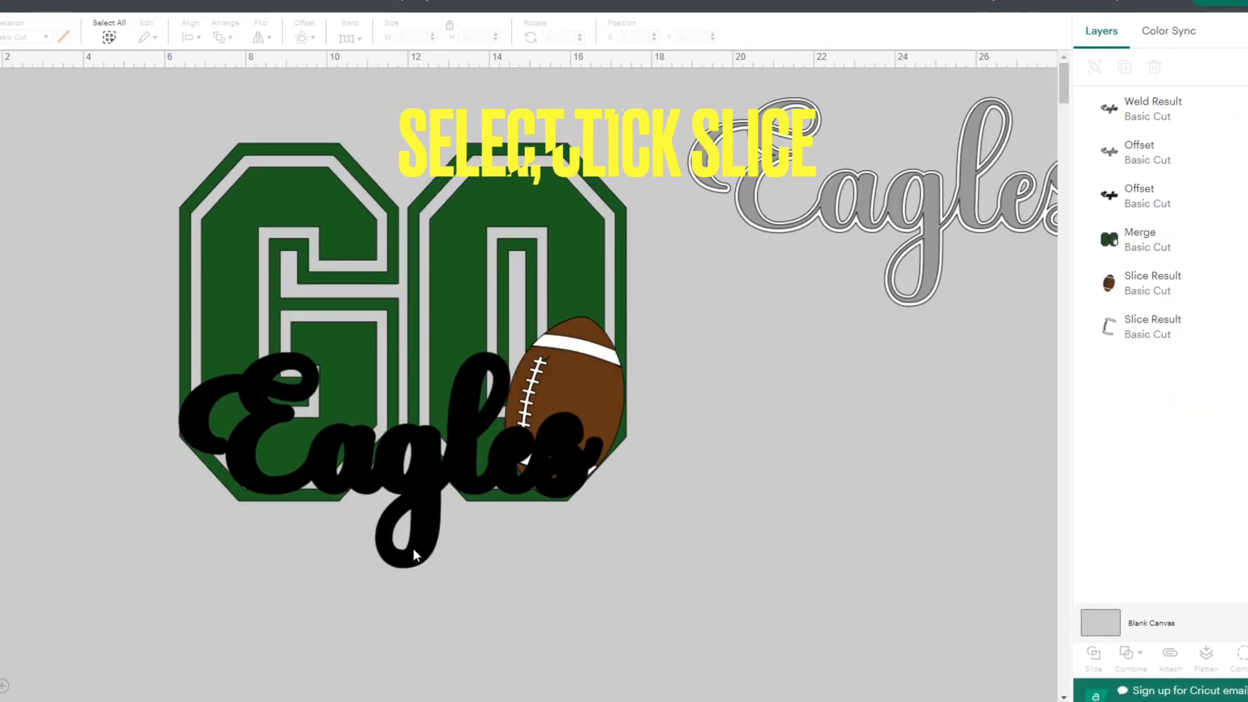
- Slice the black Eagles offset out of the green GO layer
click(414, 550)
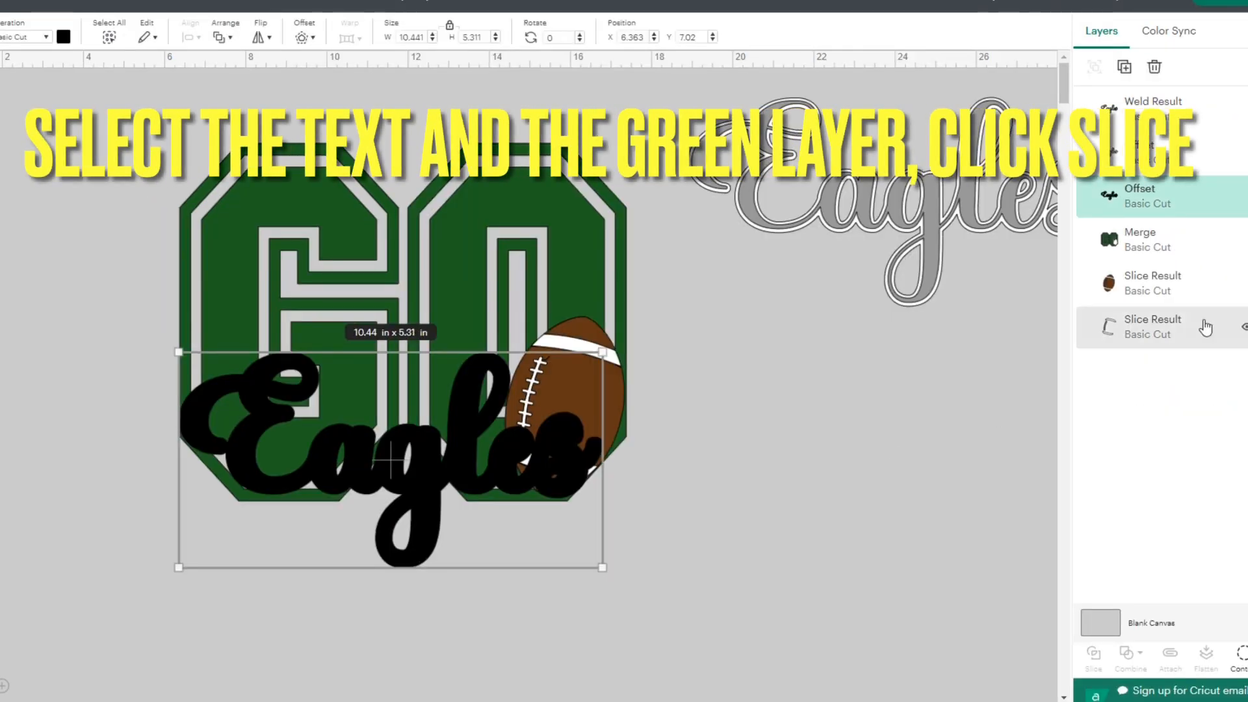
shift+click(1144, 248)
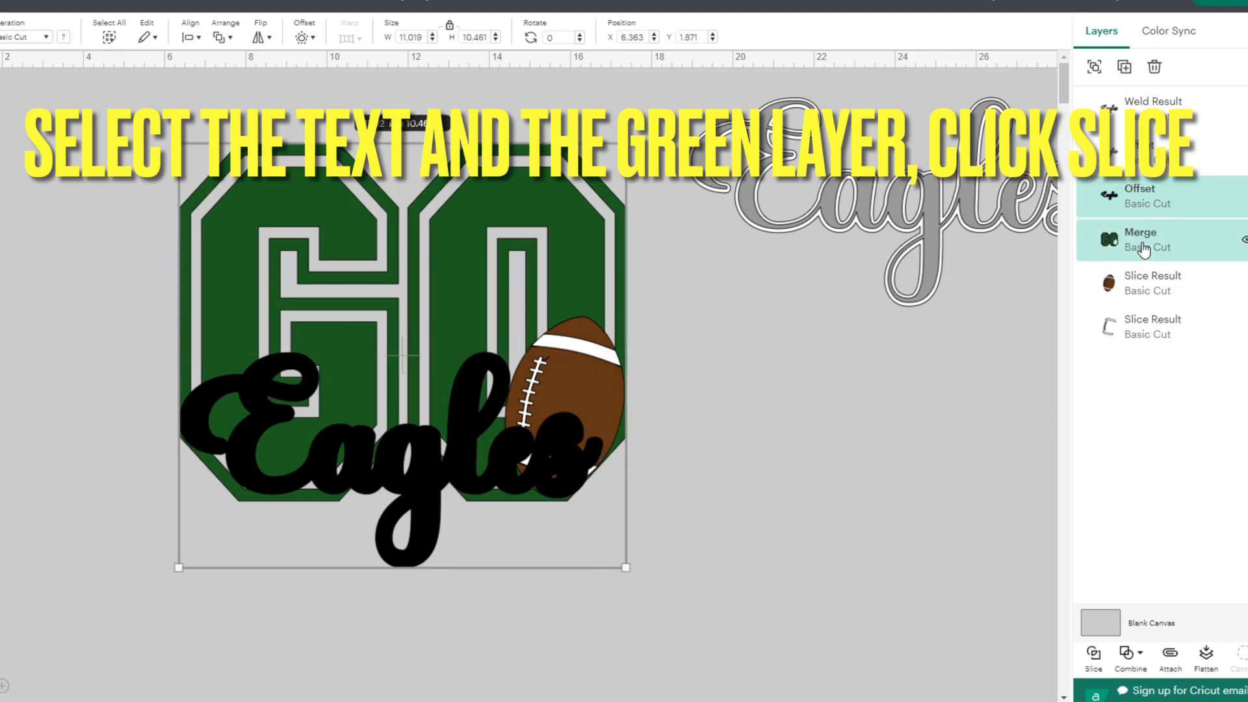
click(1095, 656)
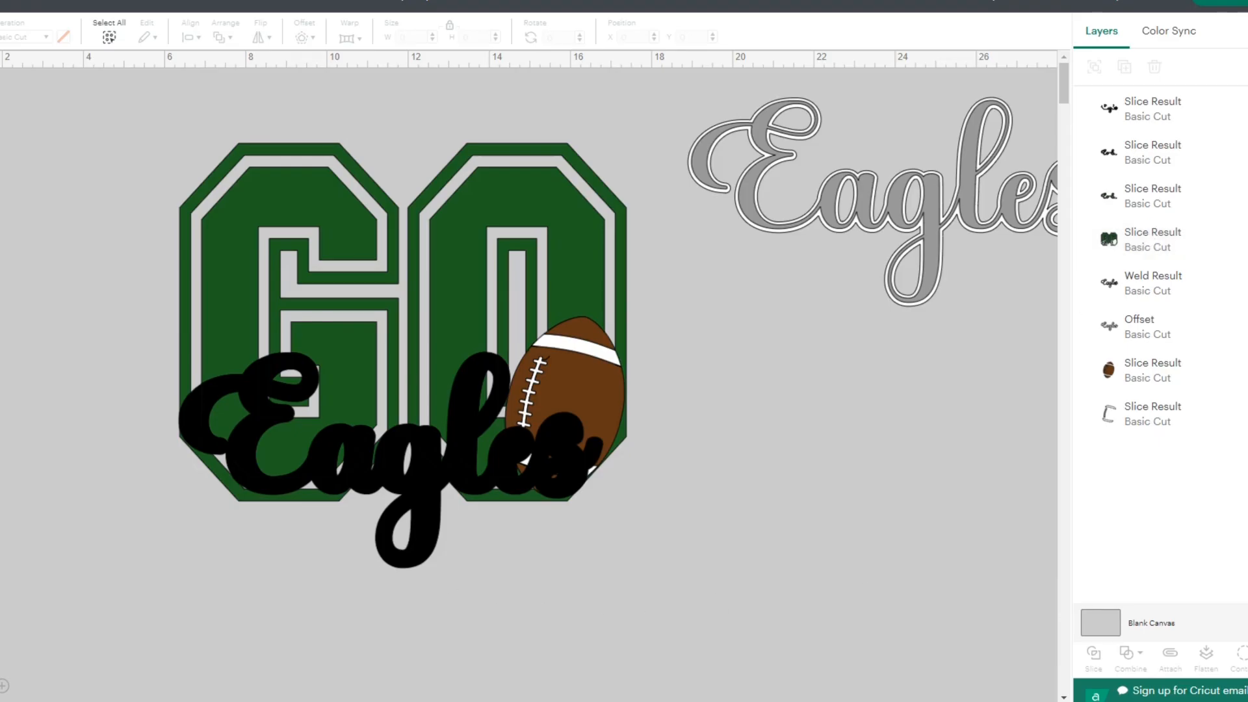
- Slice the black Eagles offset out of the brown football layer
click(416, 536)
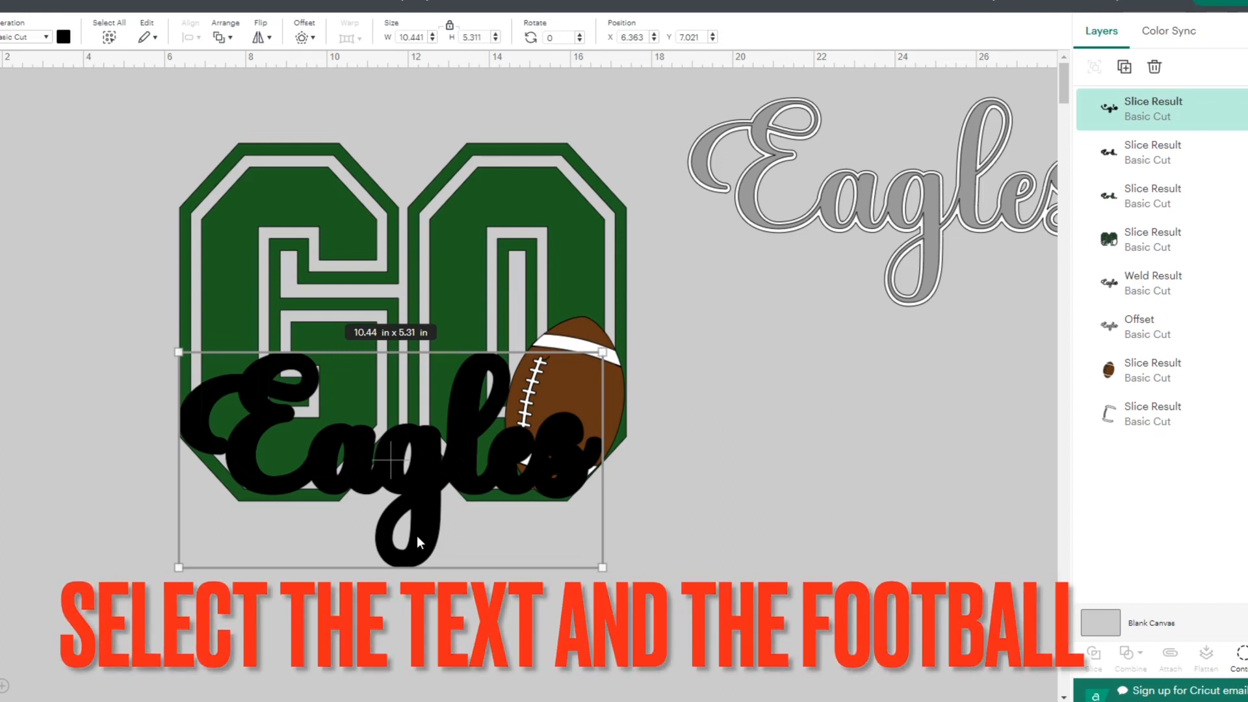
shift+click(1132, 368)
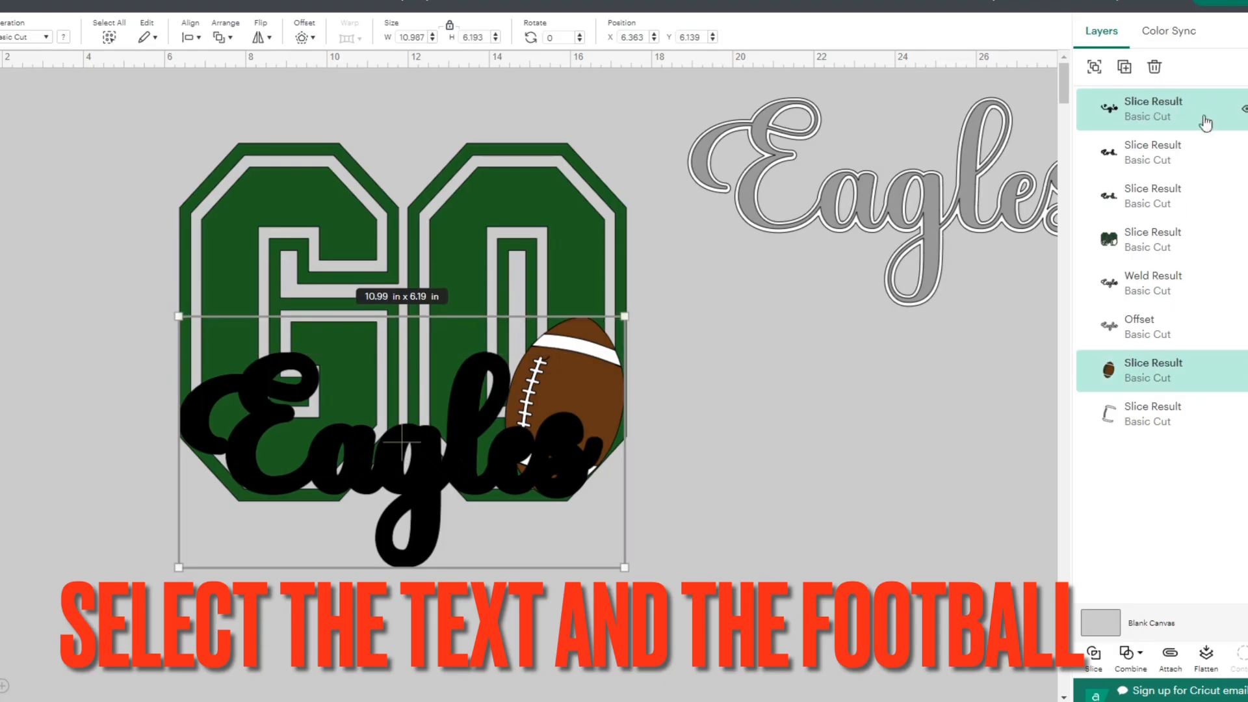
click(1095, 658)
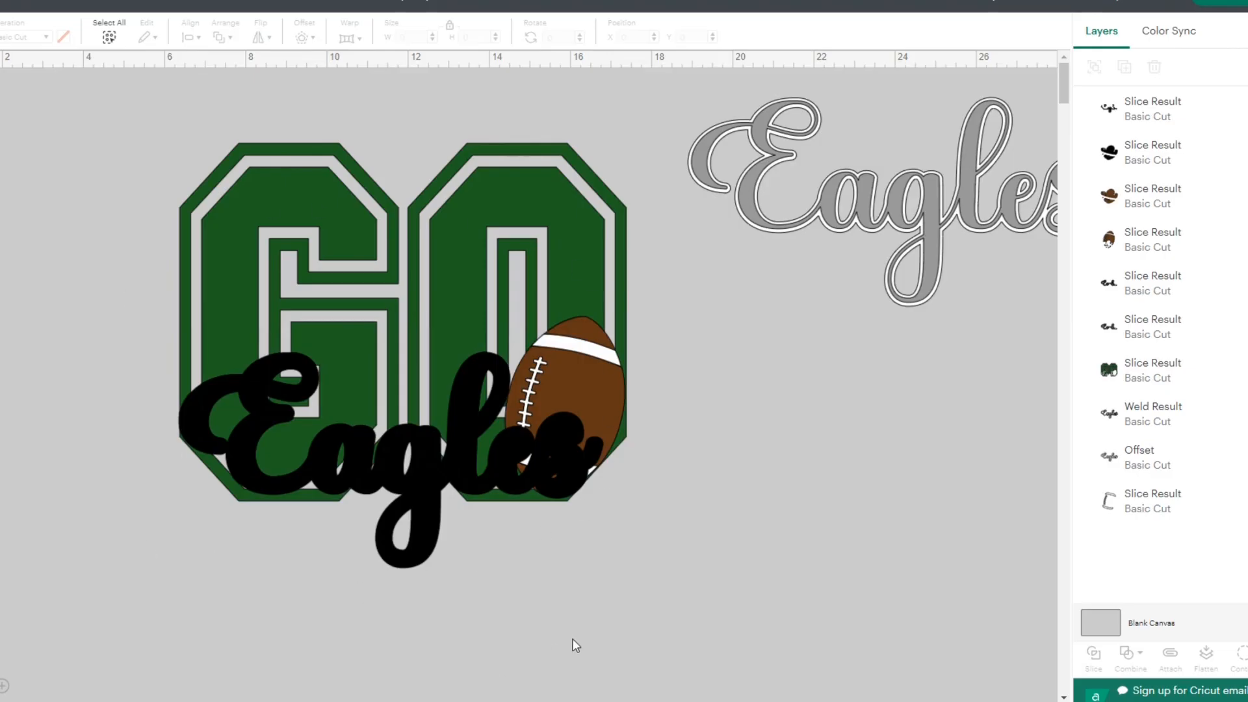
- Slice the black Eagles offset out of the white football detail layer
click(413, 558)
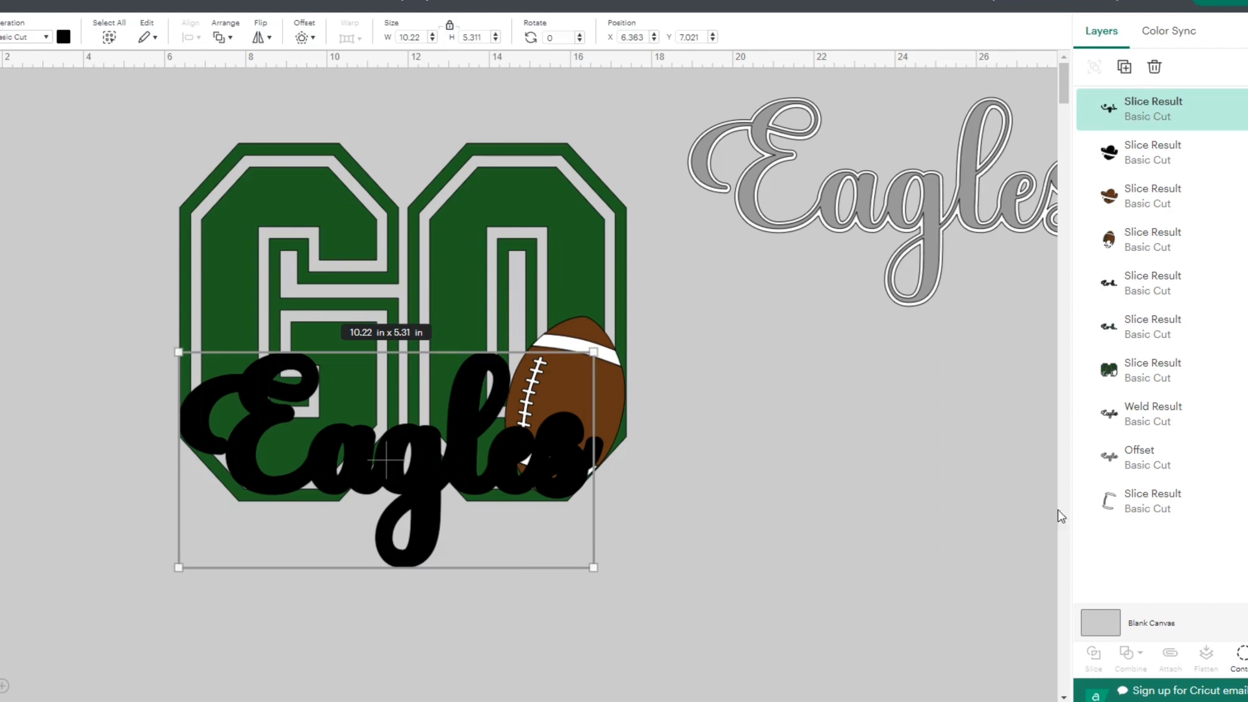
shift+click(1122, 510)
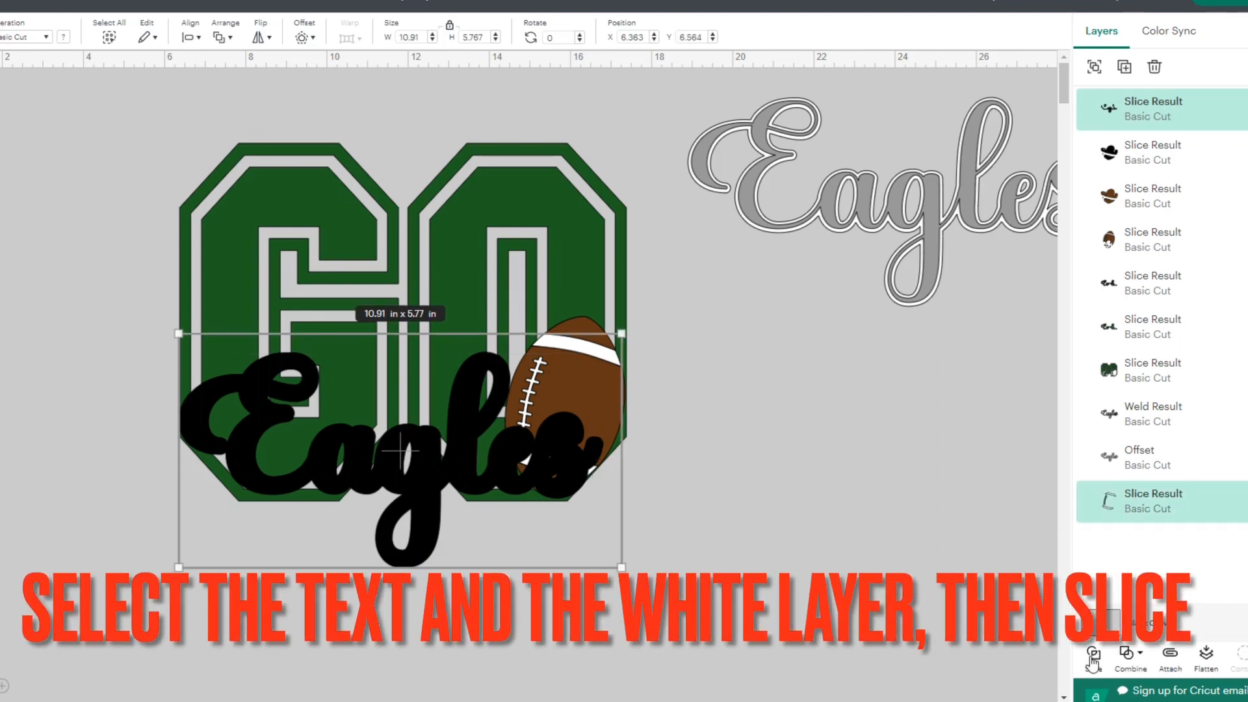
click(1094, 656)
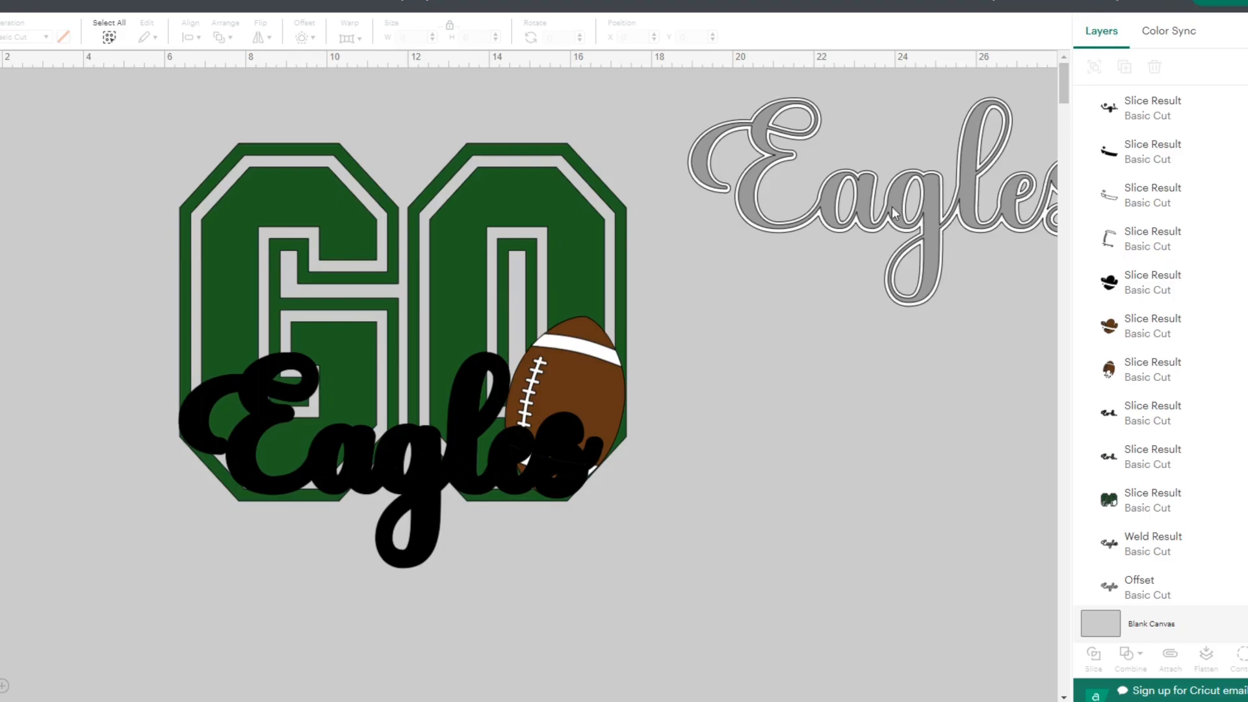
- Delete the black Eagles offset, its black slice piece over GO, and the green lettering cut-out
click(416, 544)
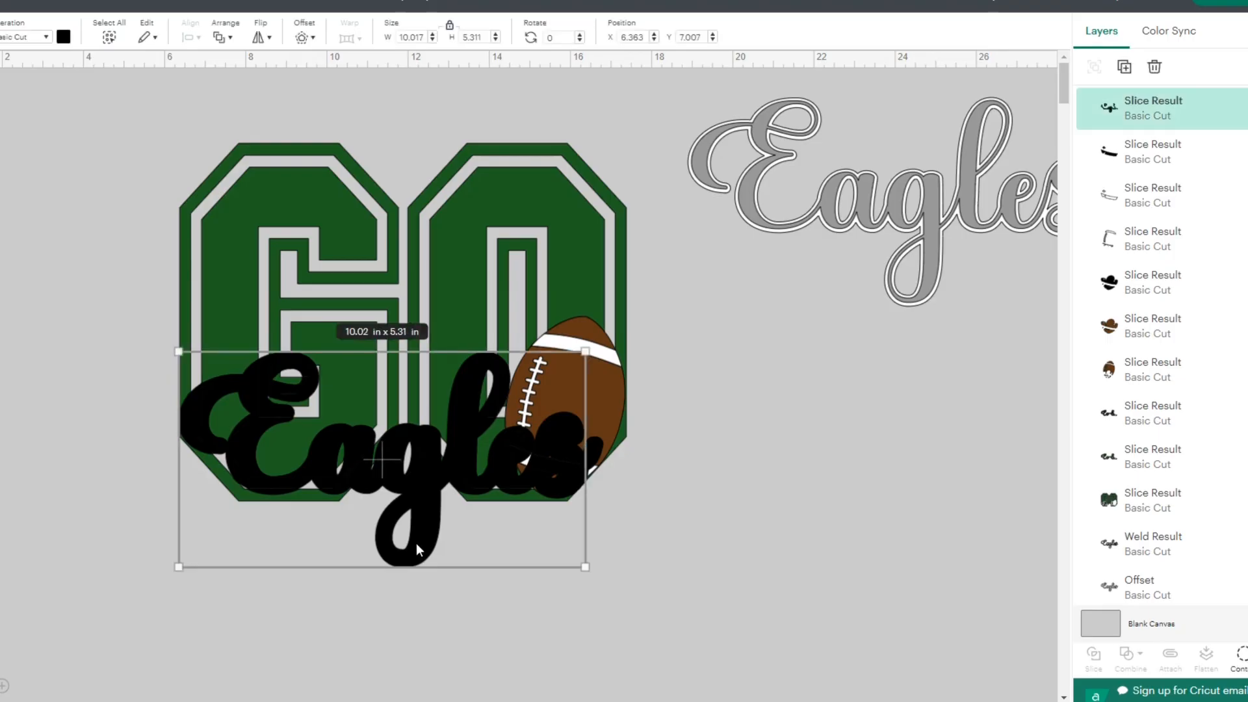
key(Delete)
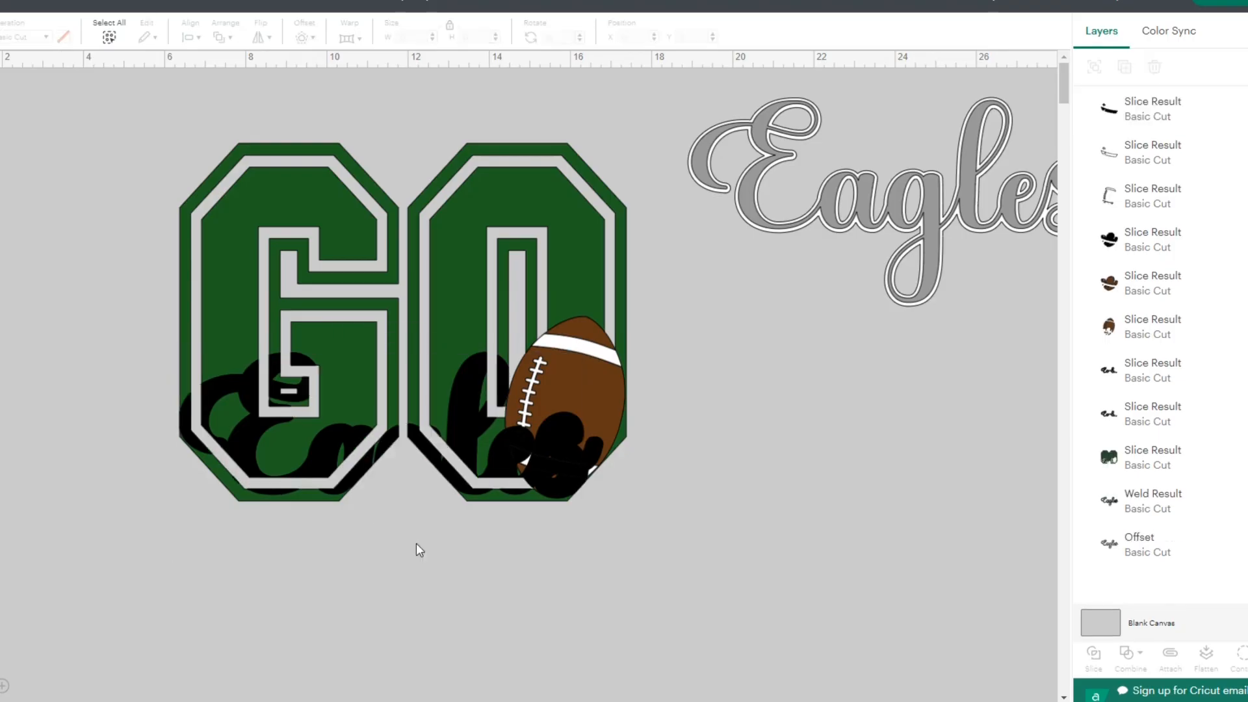
drag(322, 447, 347, 586)
key(Delete)
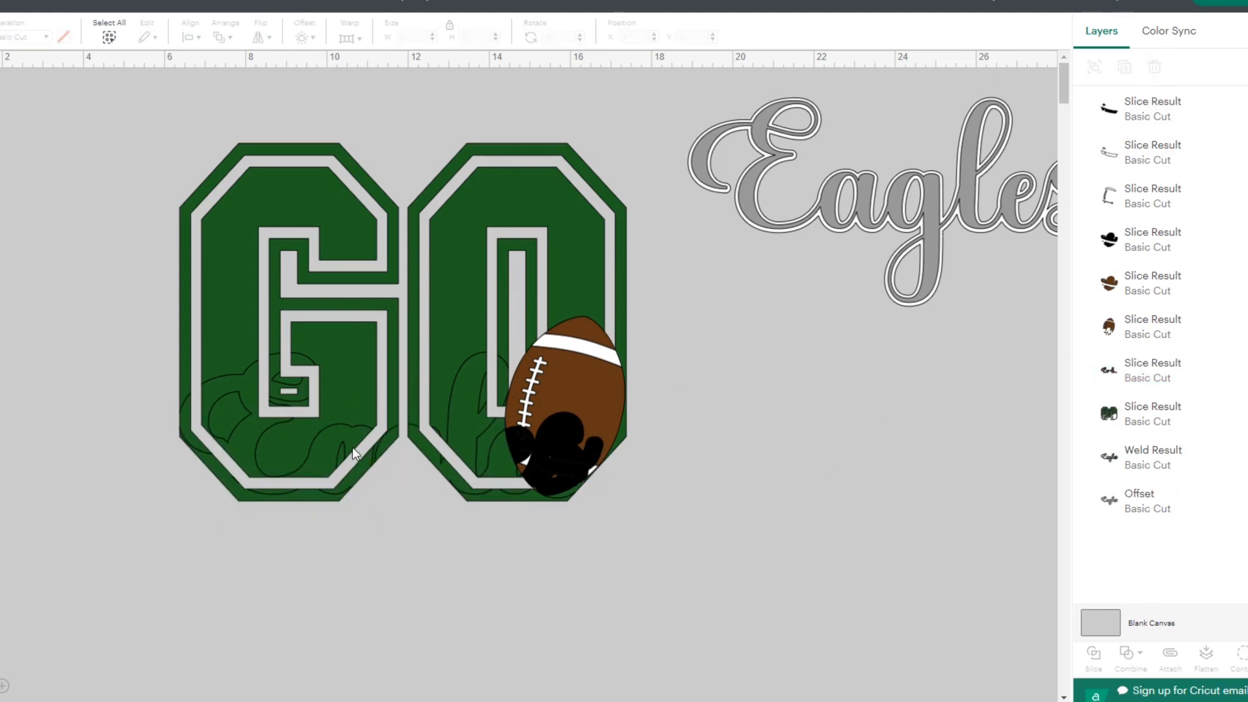
drag(352, 447, 368, 584)
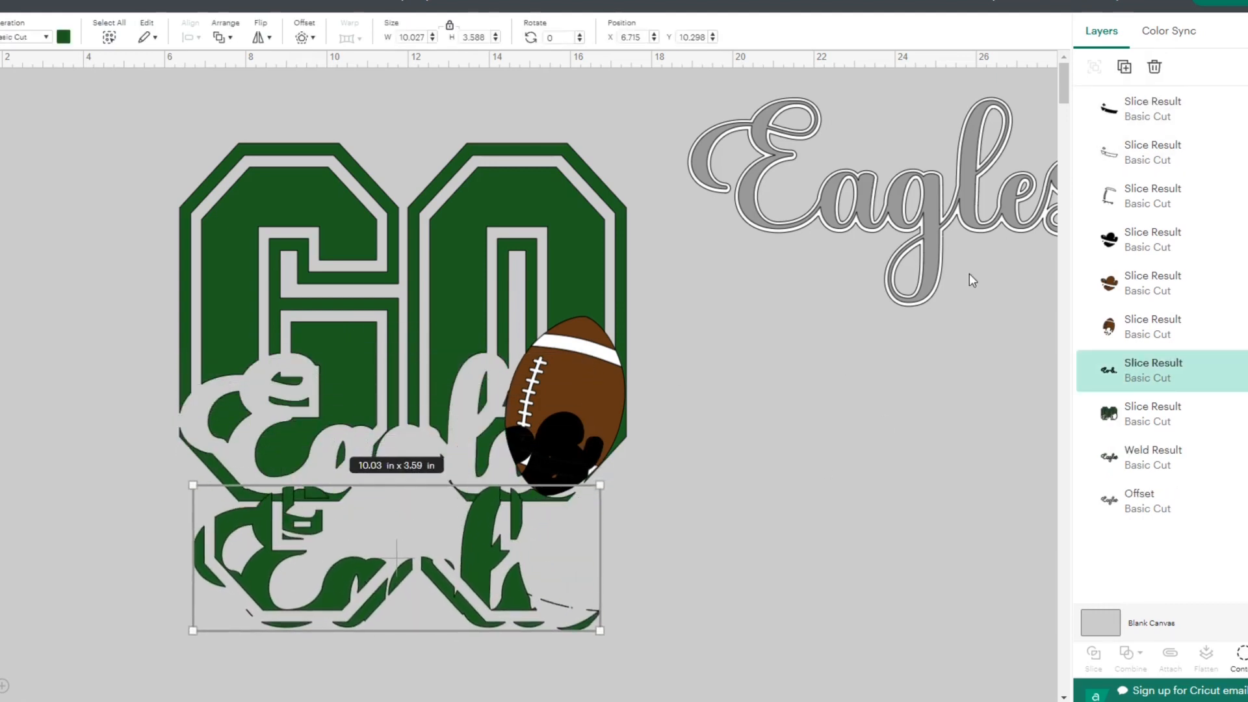
click(1152, 70)
- Delete the two black slice pieces covering the lower part of the football
drag(569, 464, 590, 563)
click(1155, 70)
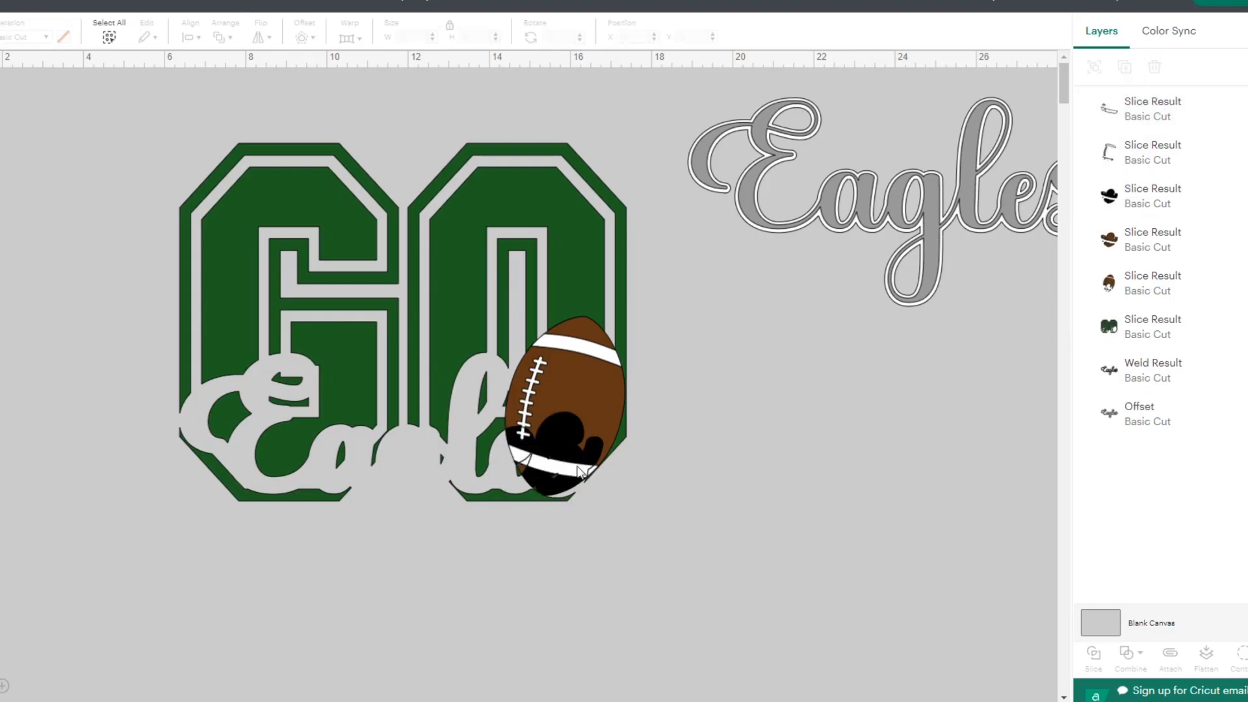
drag(556, 487, 686, 568)
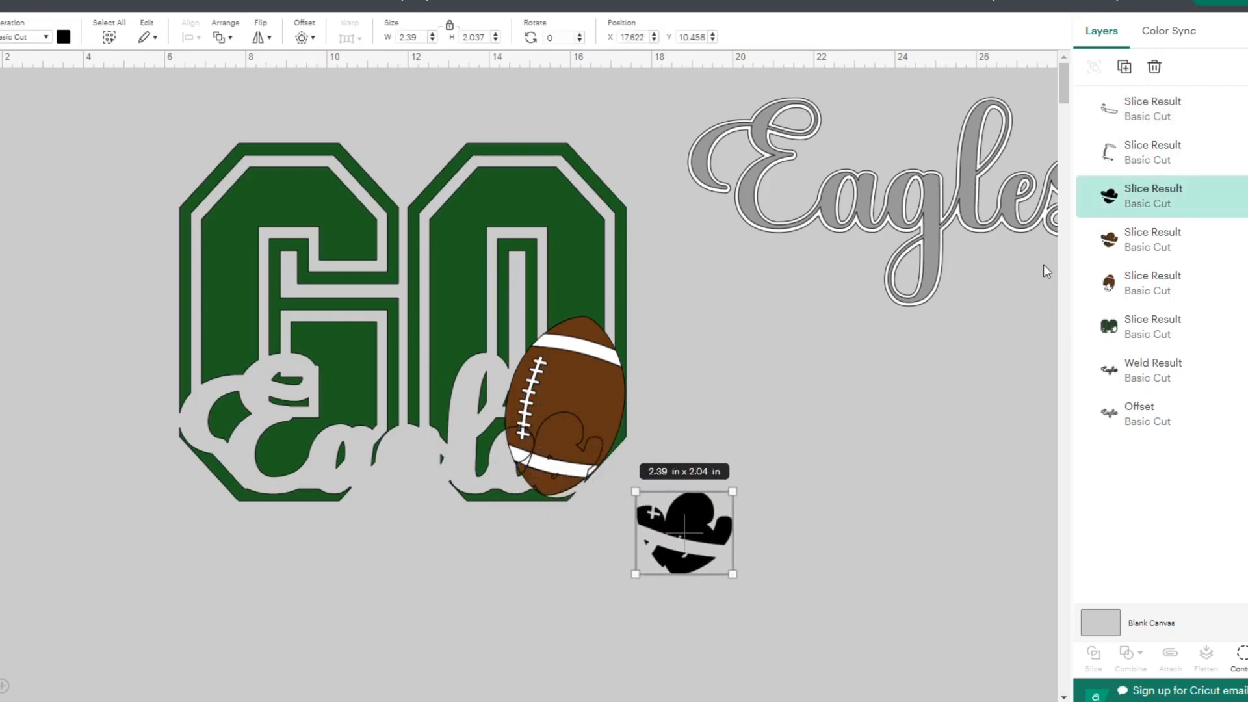
click(1156, 69)
- Move the white slice fragment and the white football details off the football, and delete the brown lettering cut-out
drag(562, 437, 688, 524)
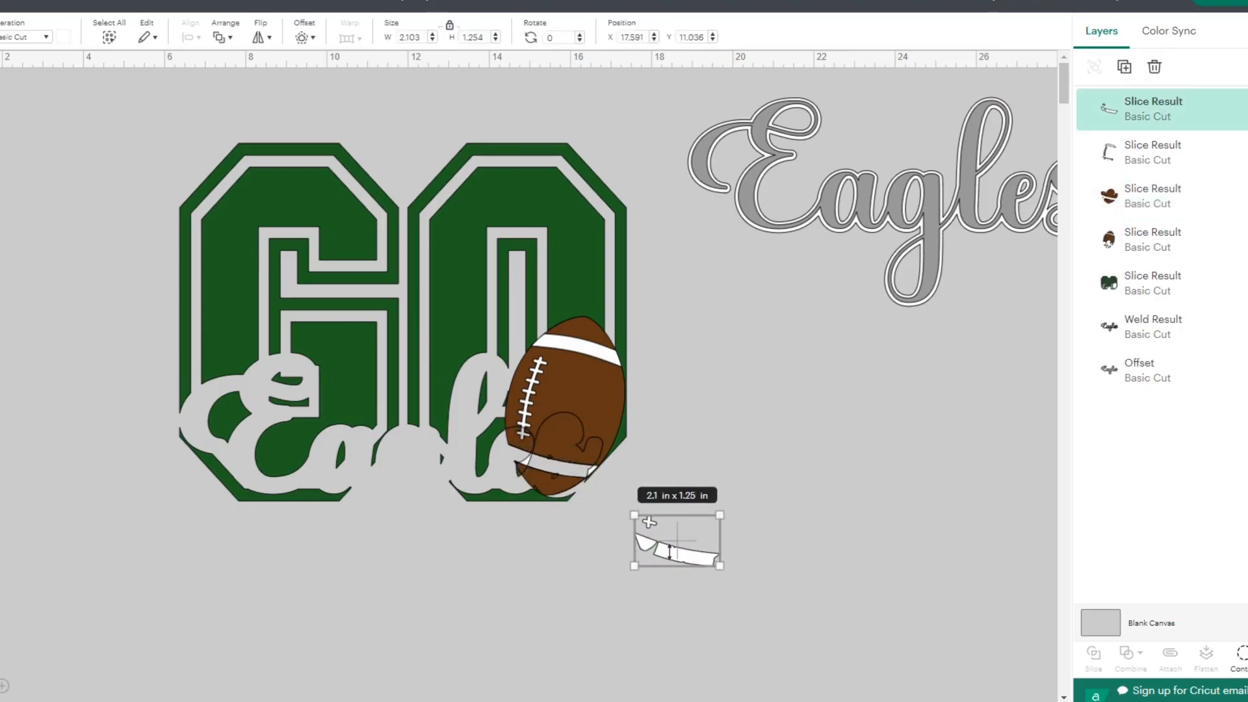
drag(552, 434, 504, 374)
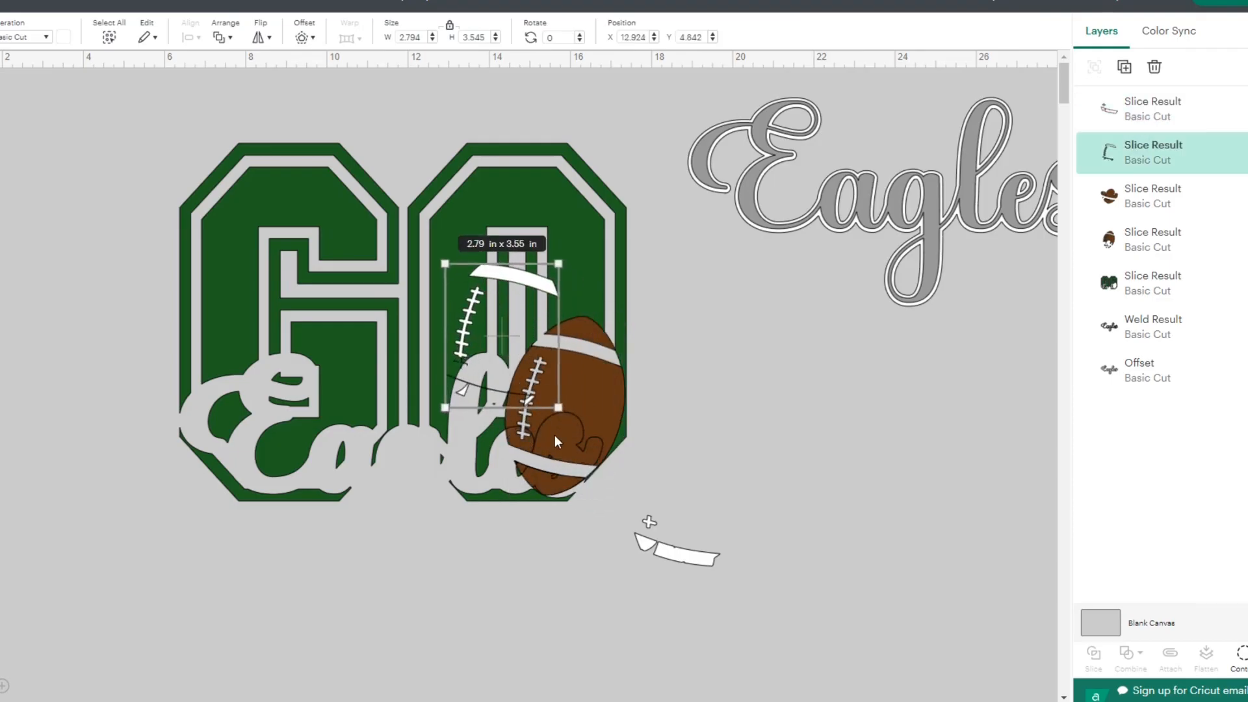
drag(558, 442, 553, 539)
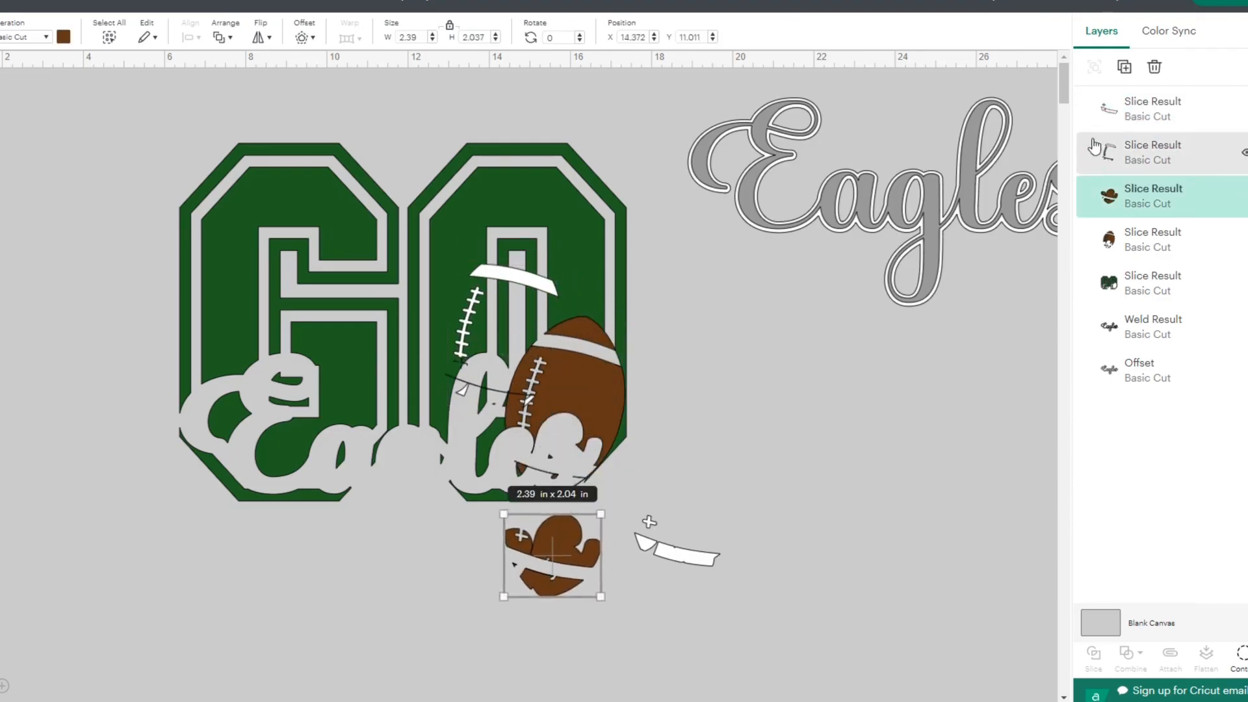
click(1155, 69)
- Move the sliced football with its white details to the right of GO, and set the leftover white fragment farther aside
drag(571, 450, 749, 413)
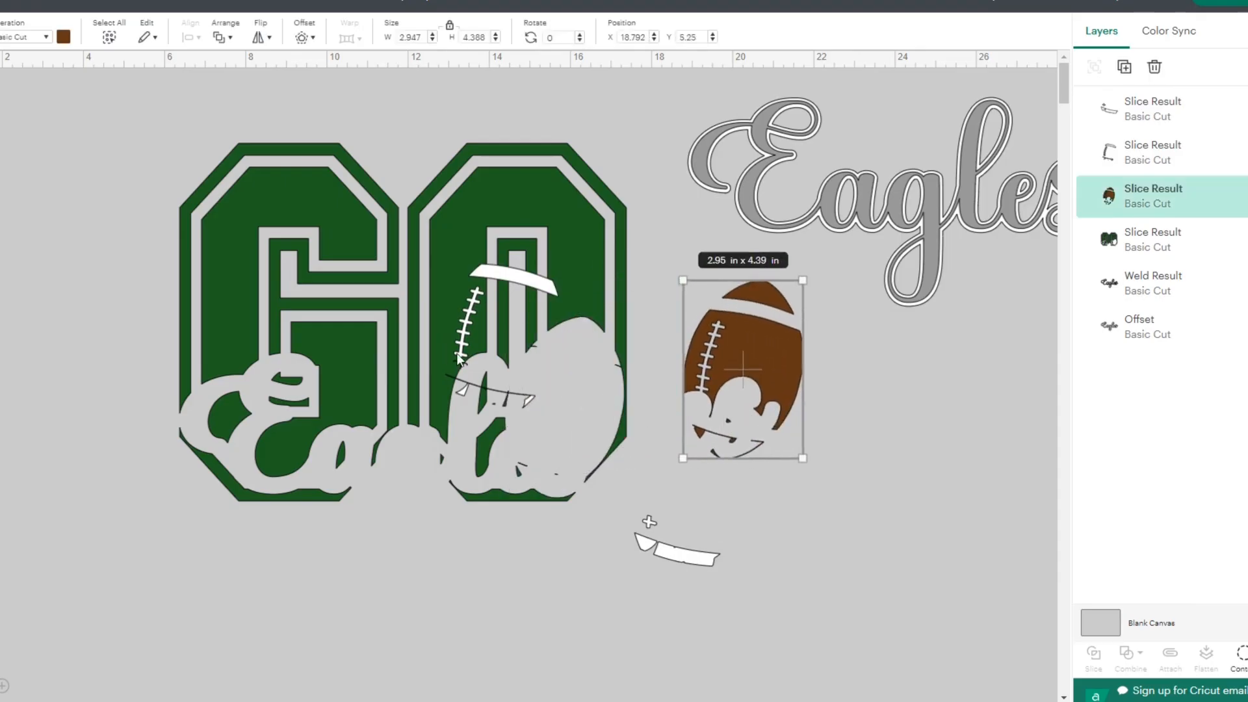
drag(676, 552, 925, 505)
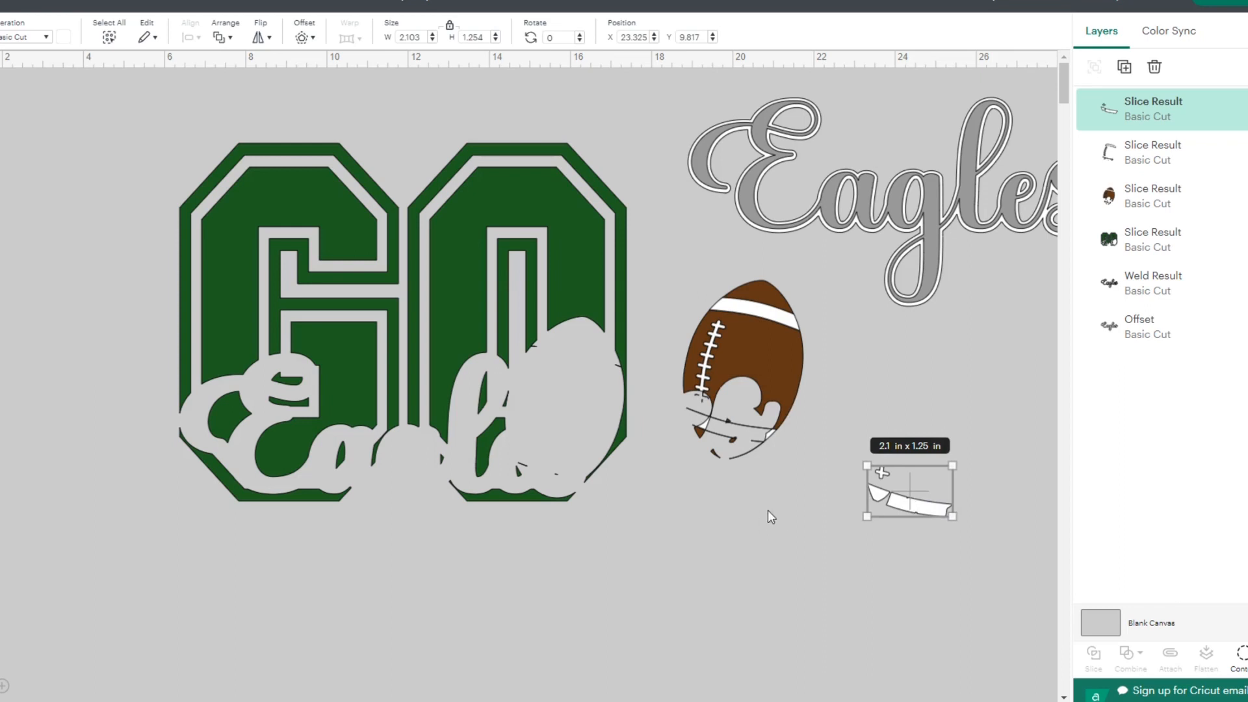
- Separate the white football details from the brown football, placing both right of GO, and move the leftover white fragment lower
drag(767, 511, 564, 404)
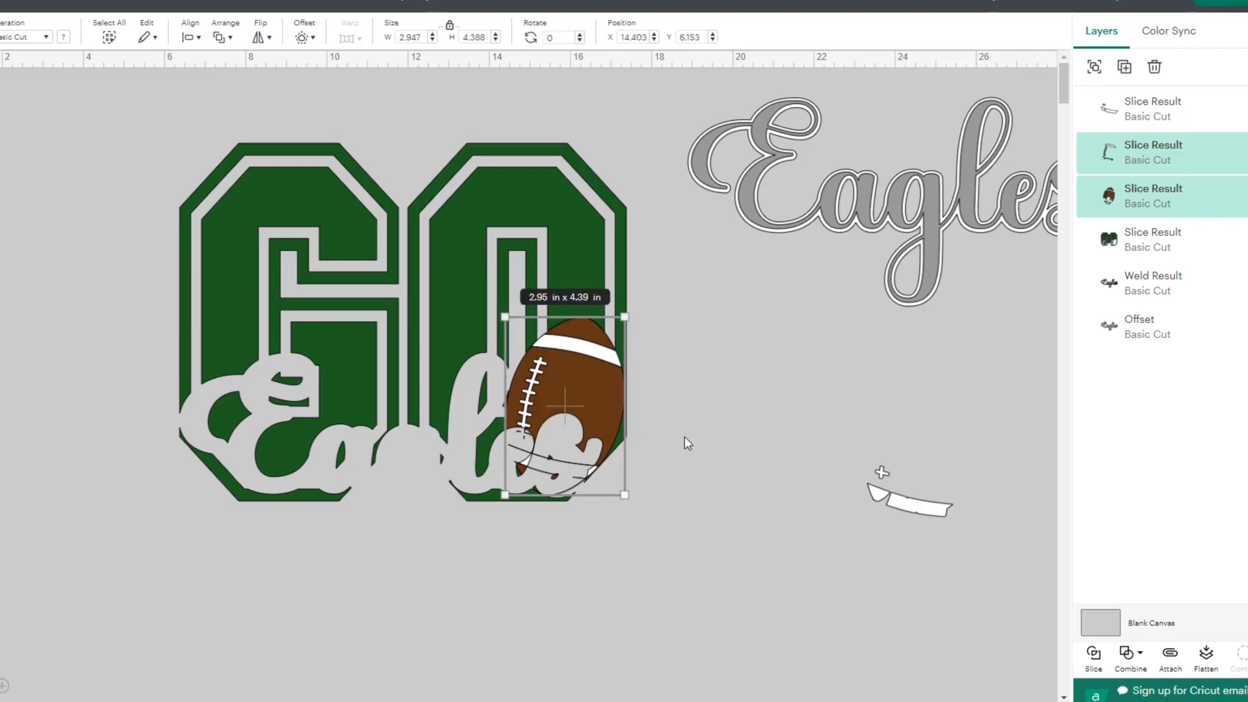
click(685, 437)
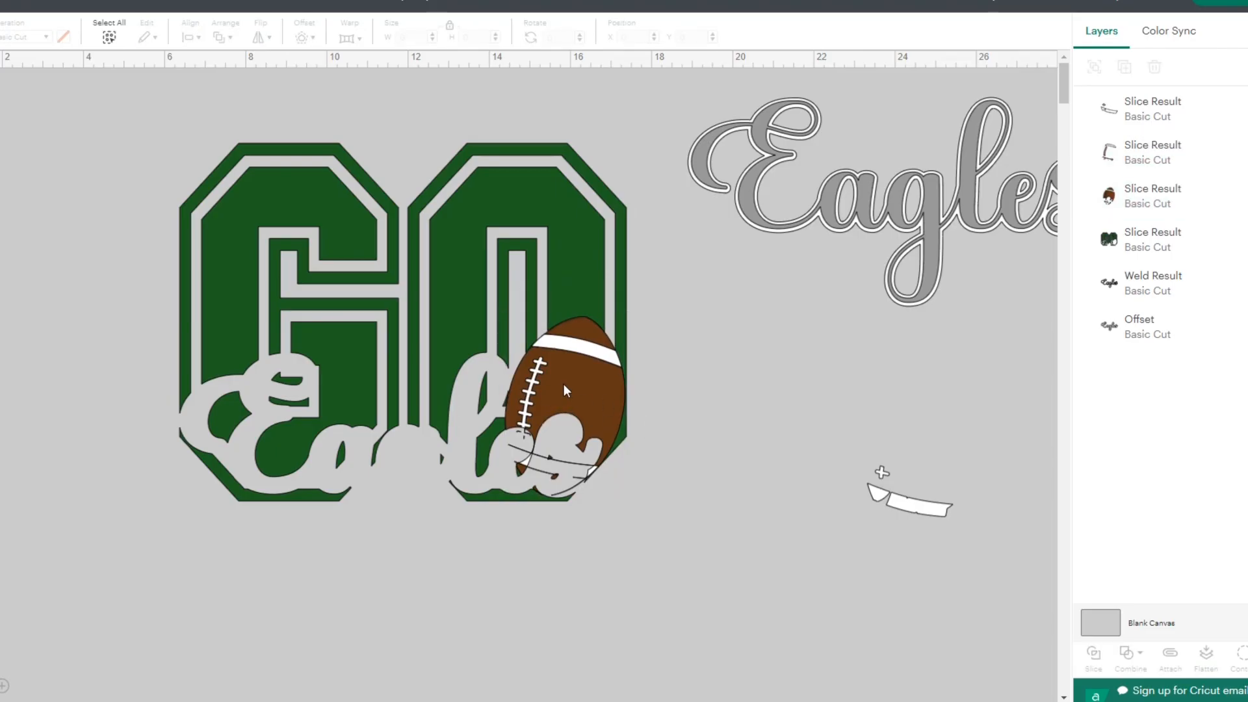
drag(566, 393, 710, 389)
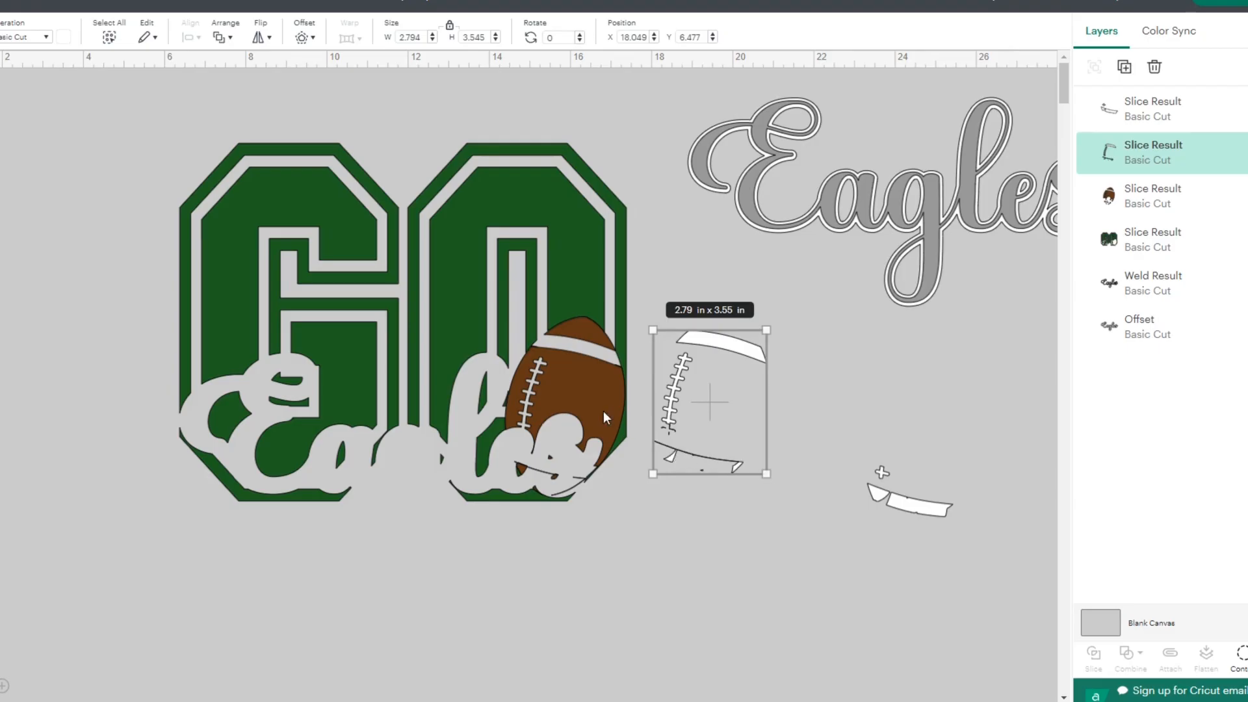
drag(581, 389, 840, 391)
drag(907, 501, 773, 662)
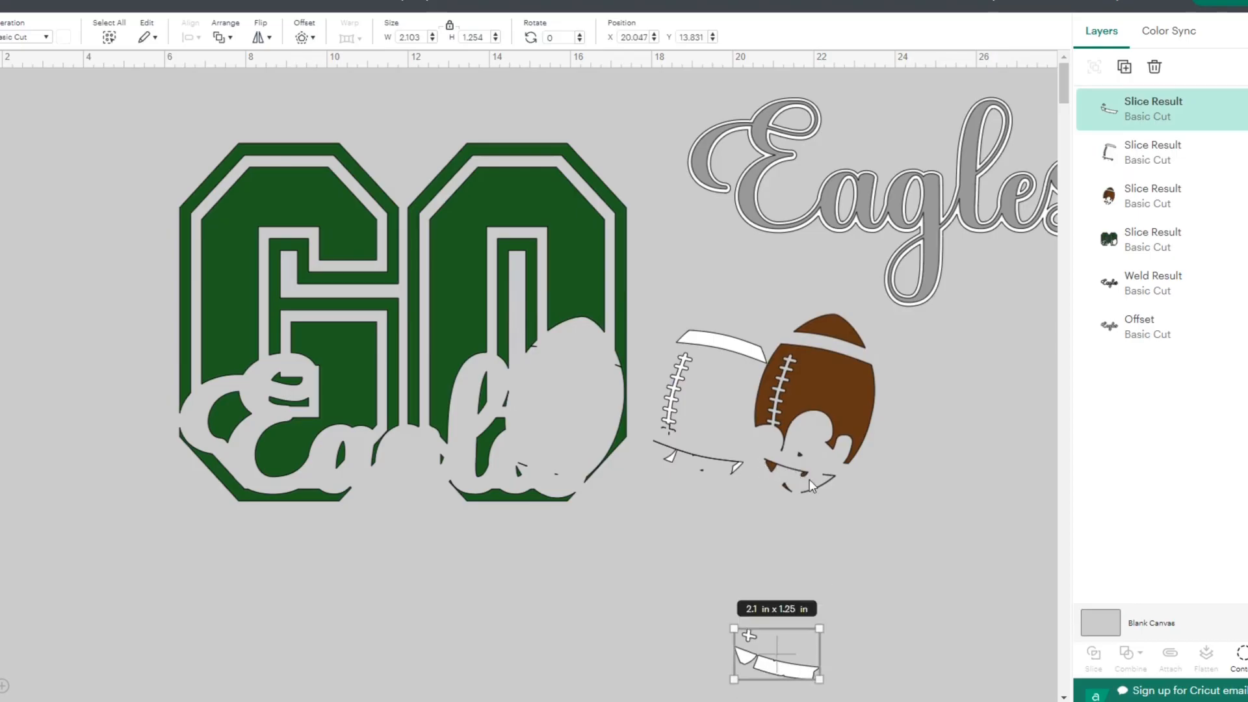
- Hide three stray sliver contours at the bottom of the brown football, and place the football back in its gap in GO
click(791, 459)
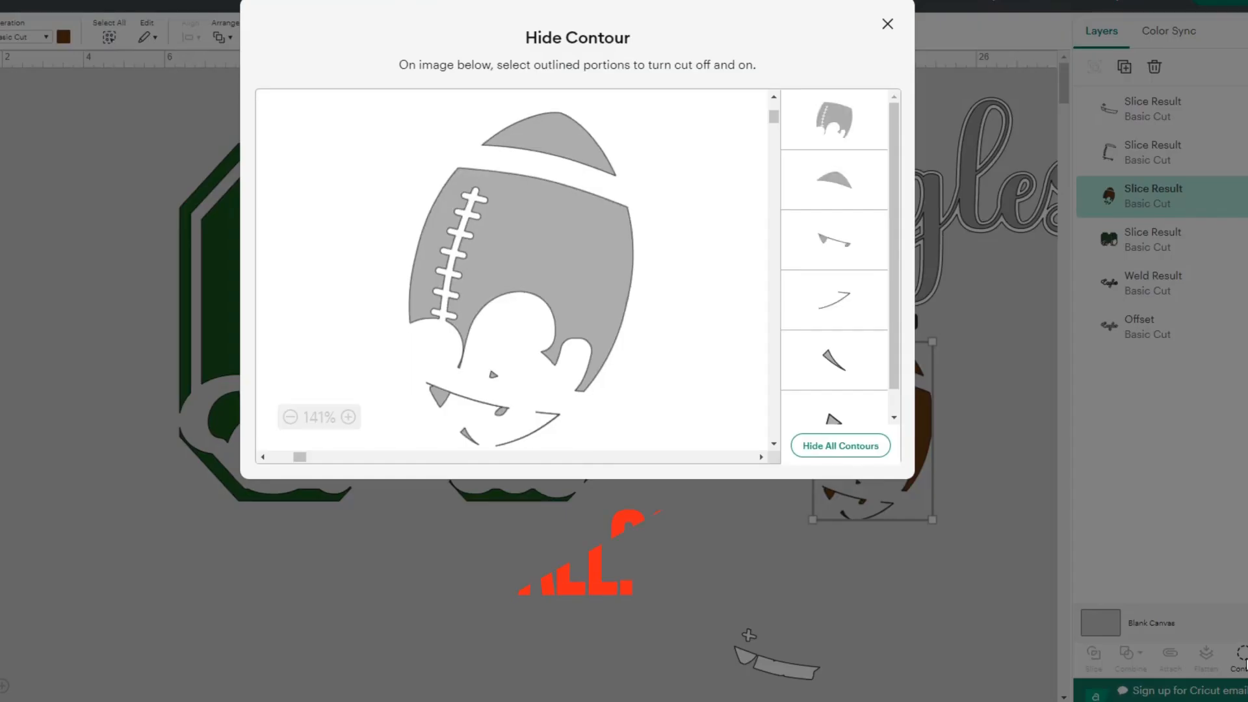
click(836, 303)
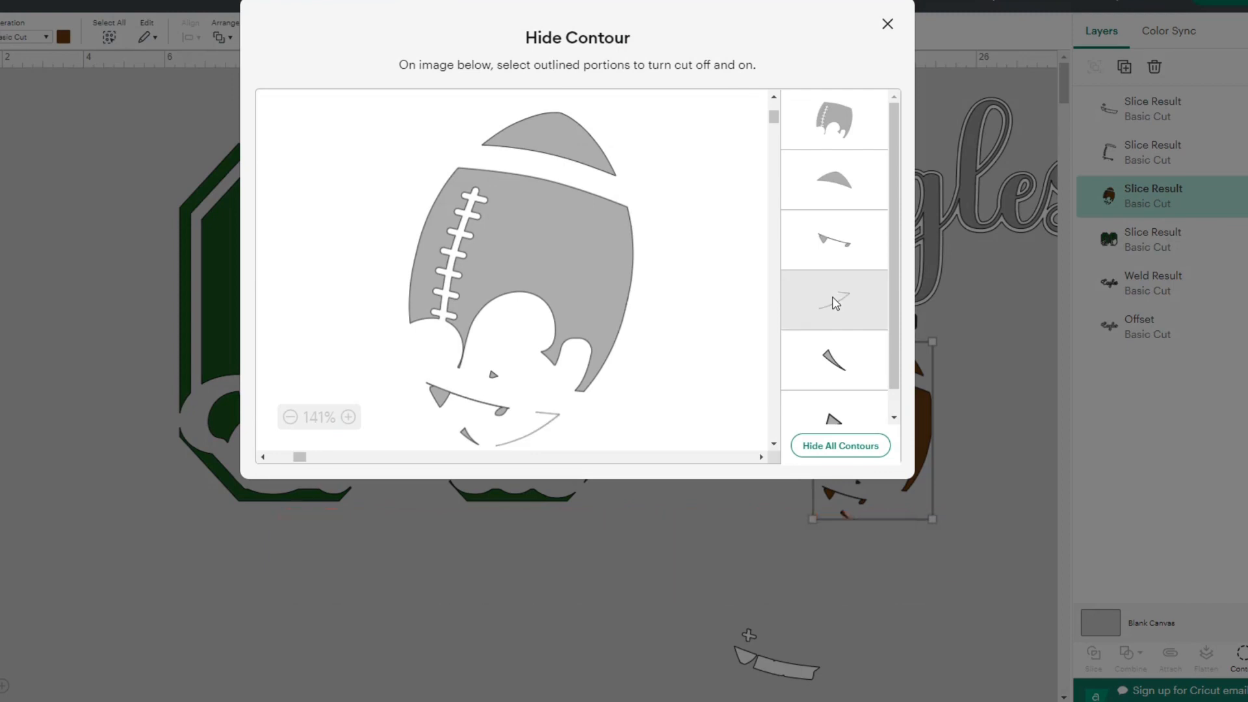
click(835, 248)
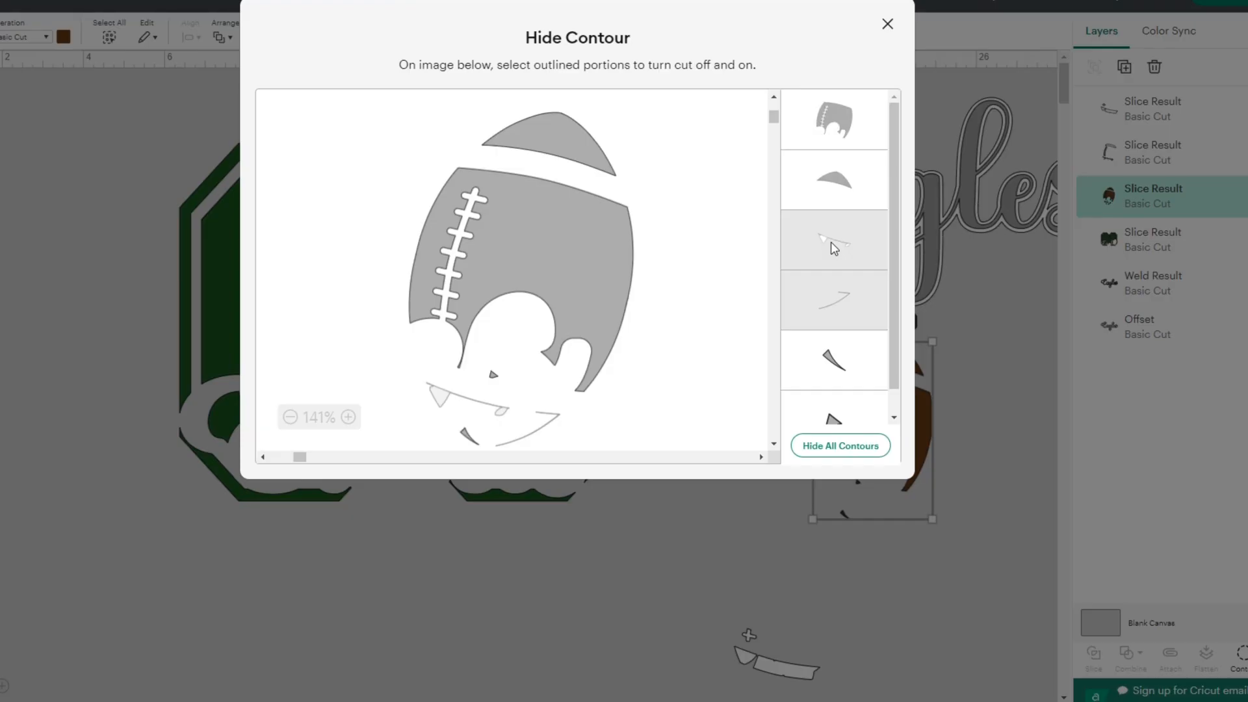
click(837, 356)
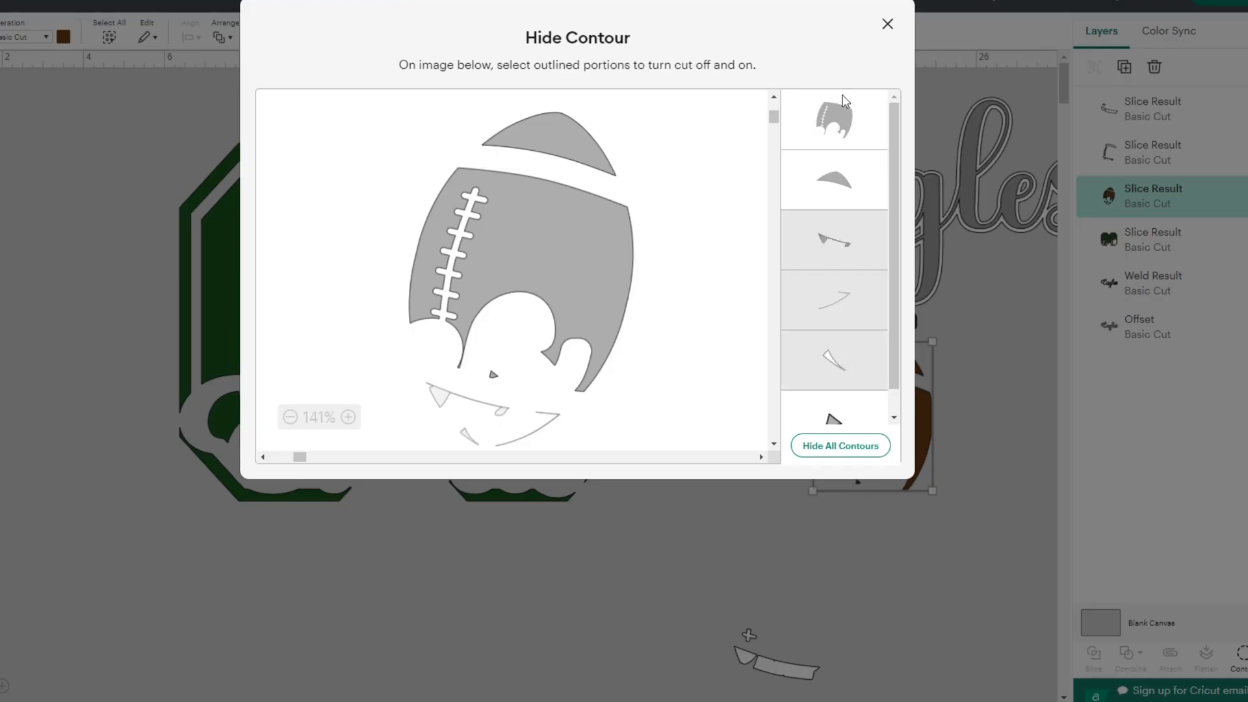
click(888, 23)
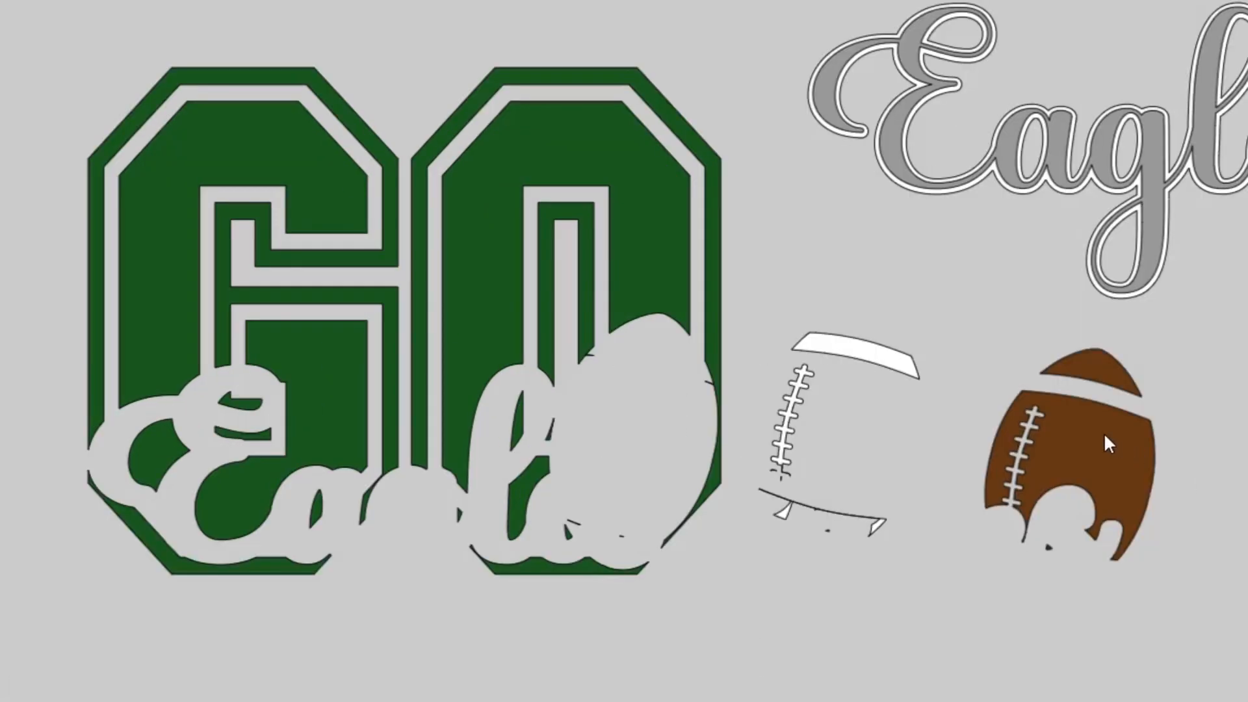
drag(1104, 432, 669, 401)
click(1007, 455)
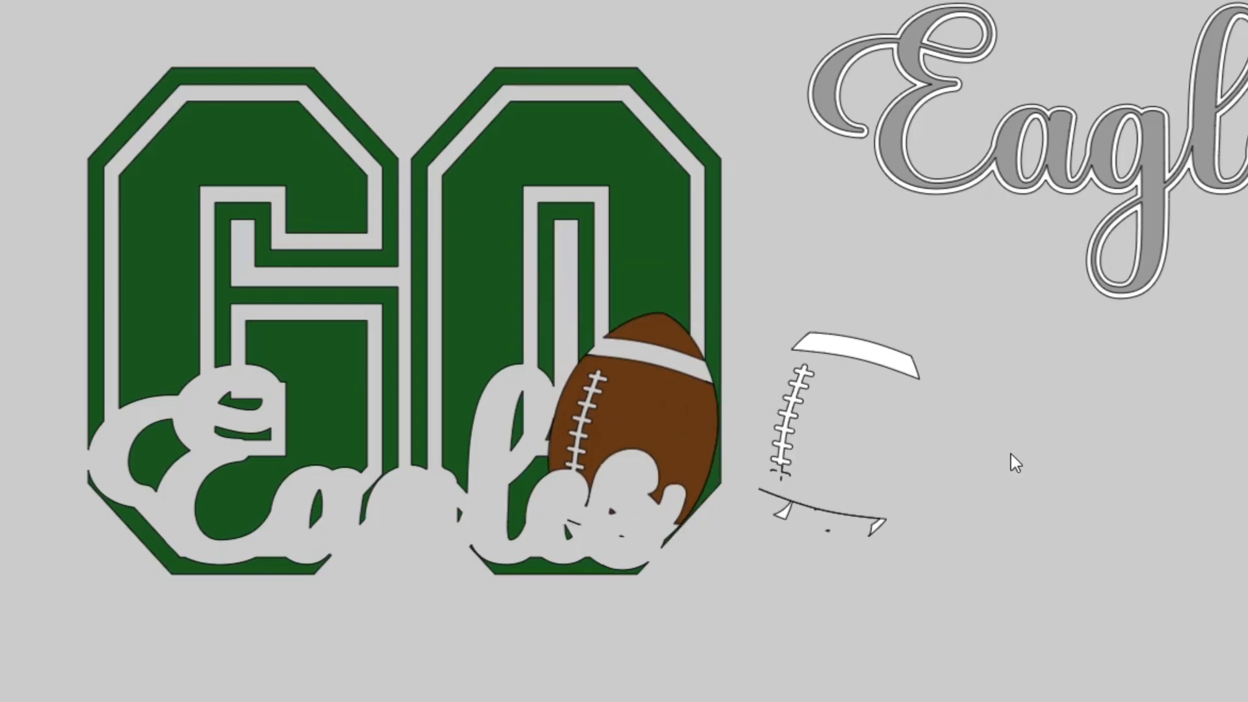
- Hide the long lower line contour and the small sliver contour of the white football details, and place them on the brown football
click(800, 384)
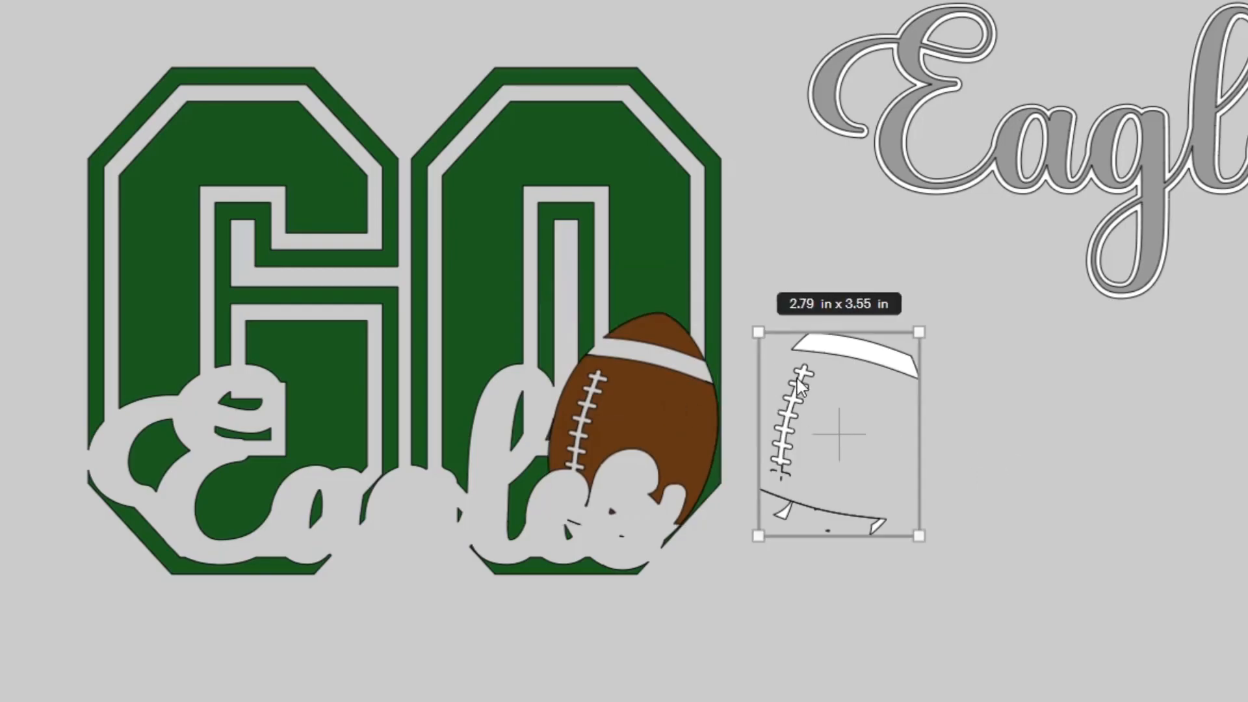
drag(797, 379, 4, 489)
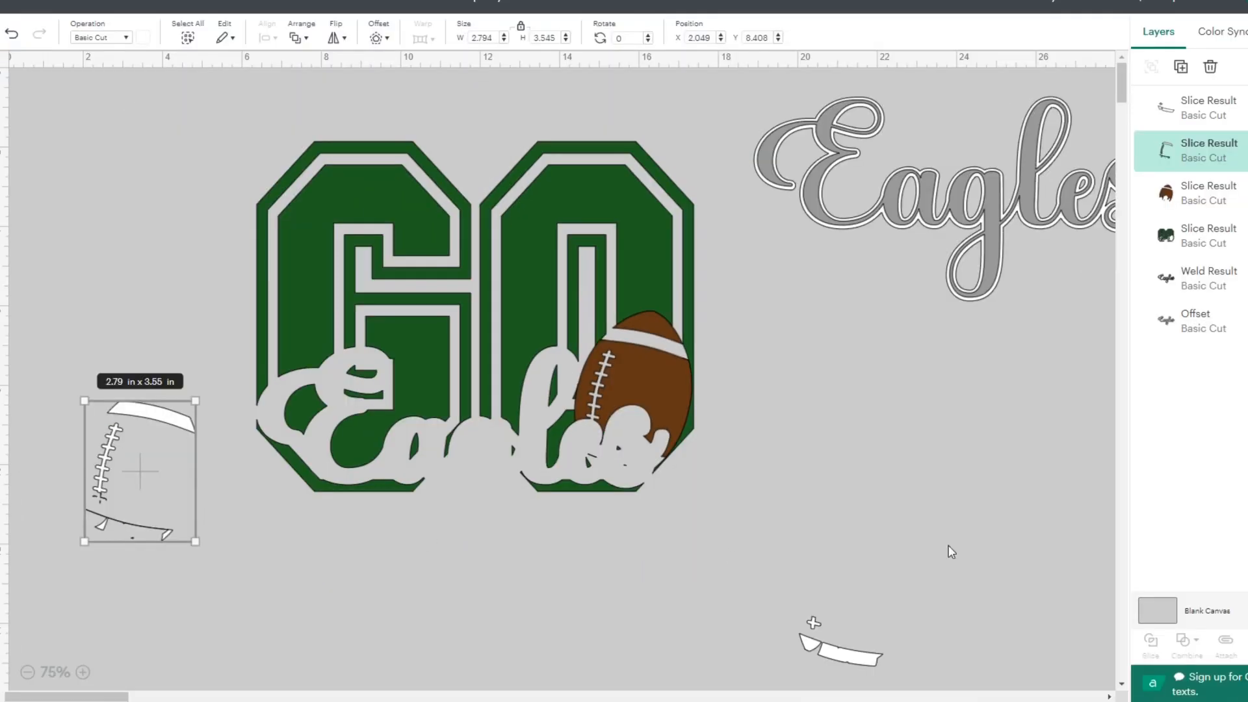
click(1246, 645)
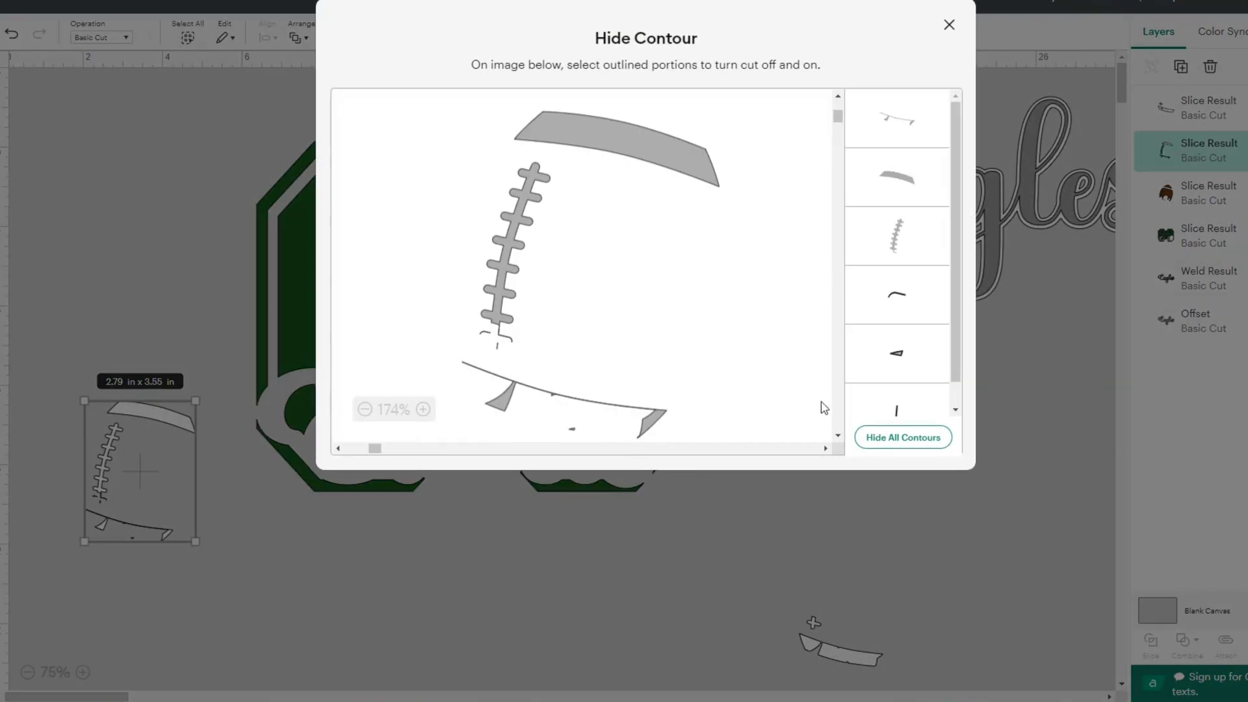
click(906, 120)
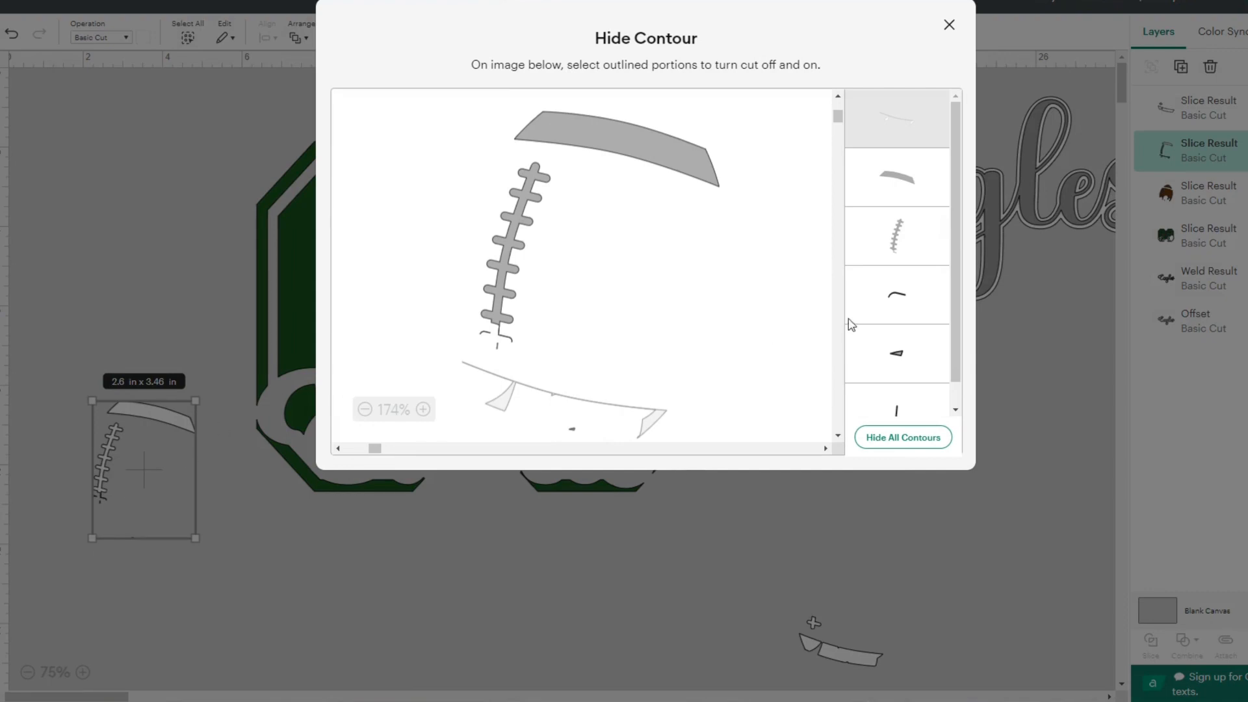
click(898, 356)
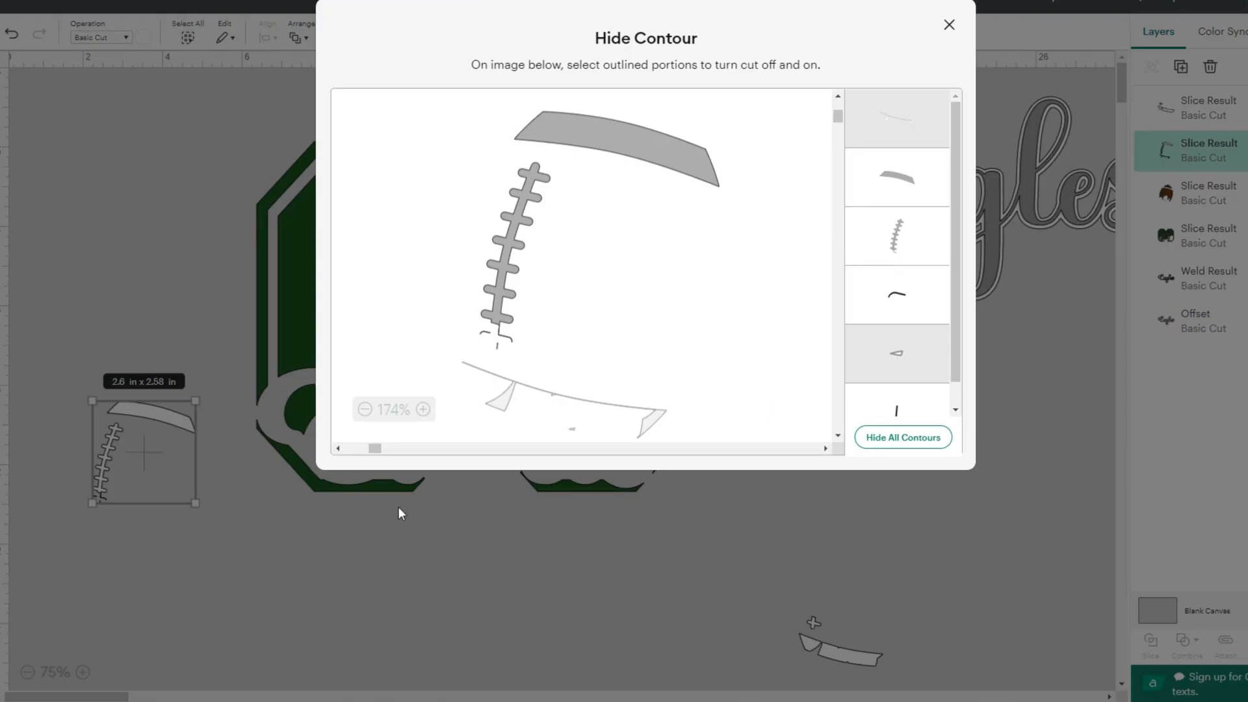
click(949, 24)
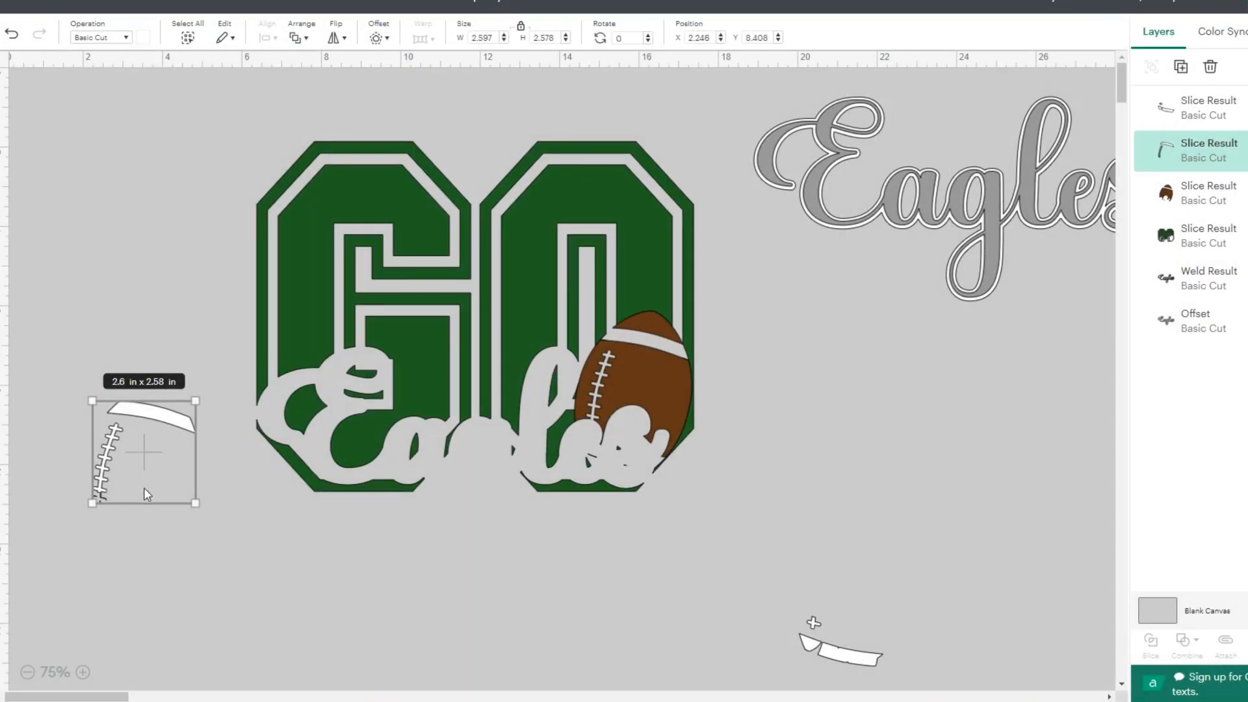
drag(143, 458, 637, 388)
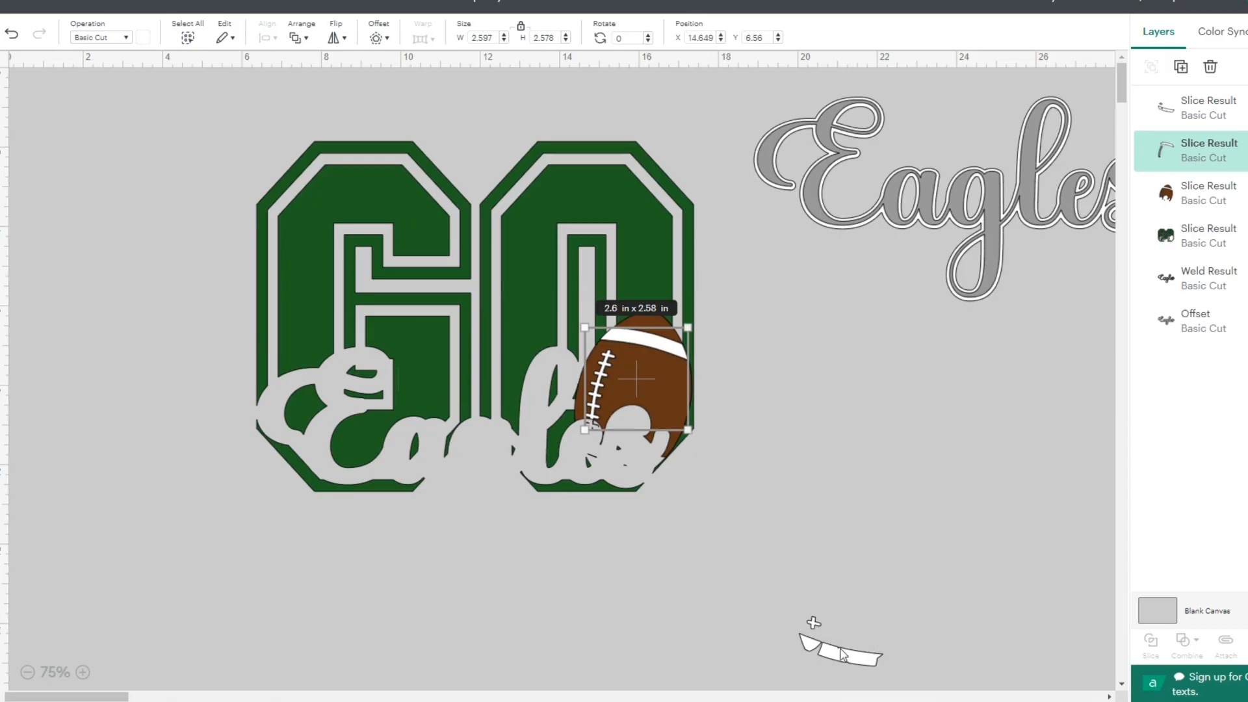
drag(736, 103, 1121, 314)
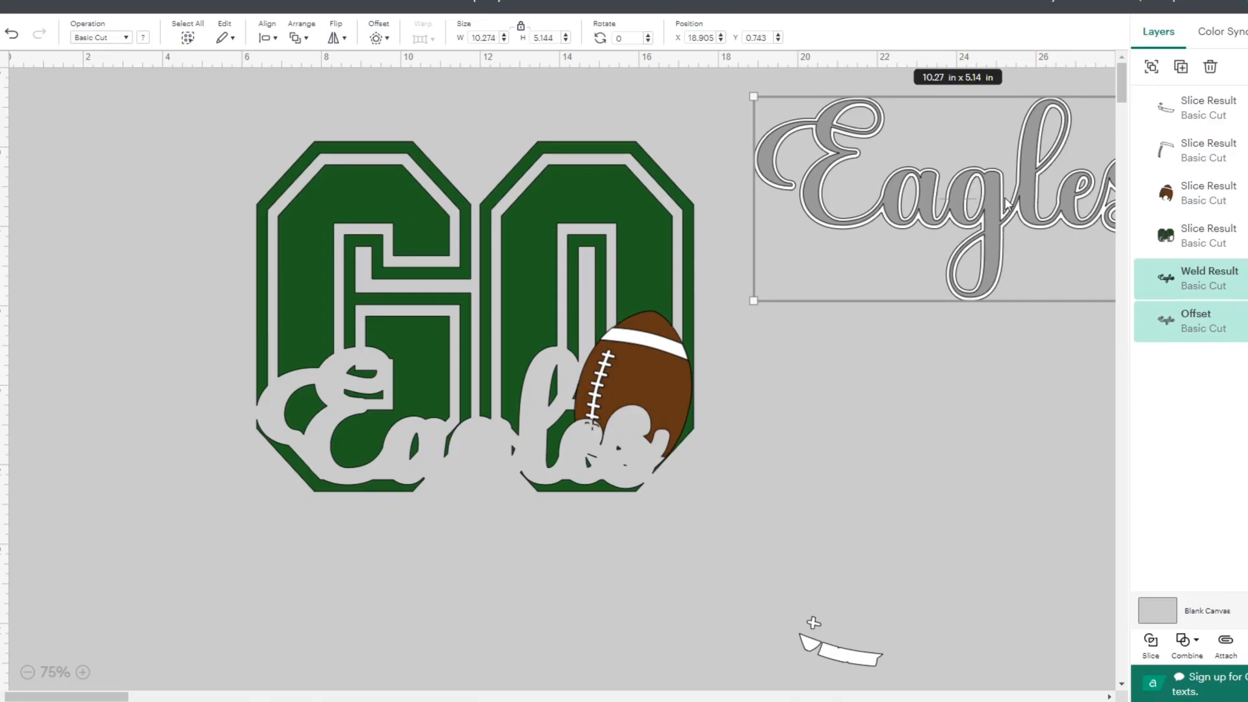
click(974, 383)
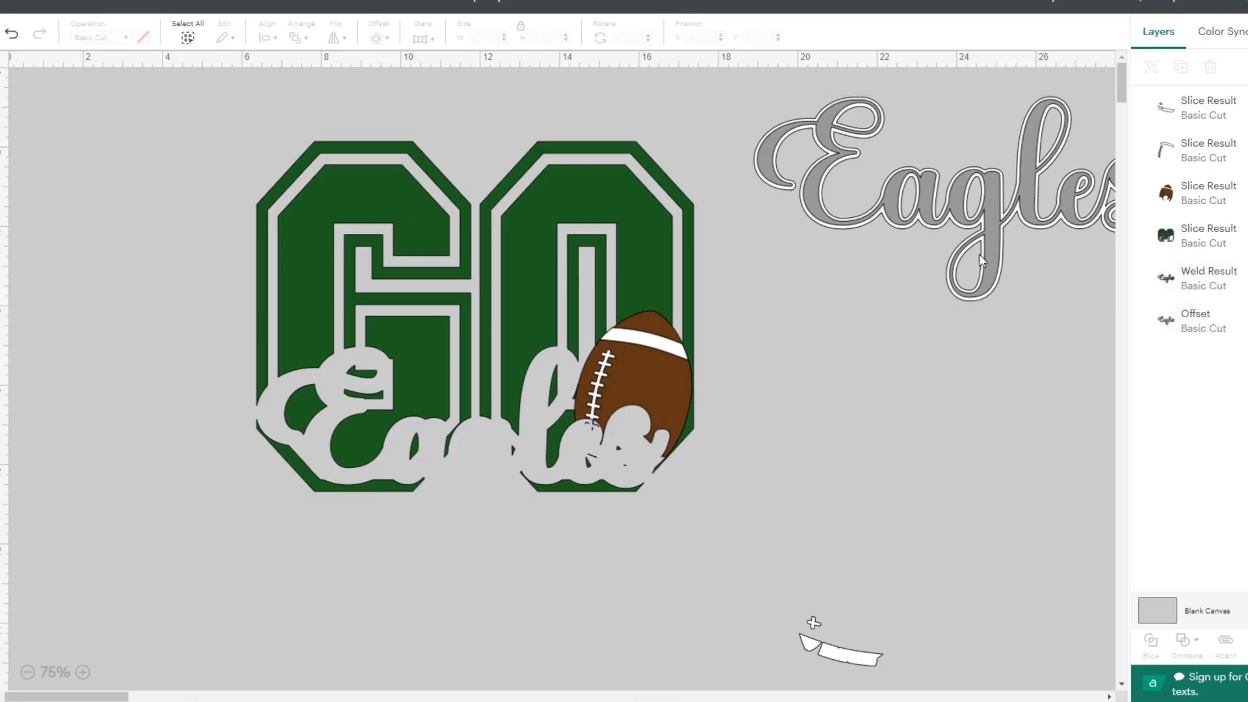
drag(984, 194, 1003, 385)
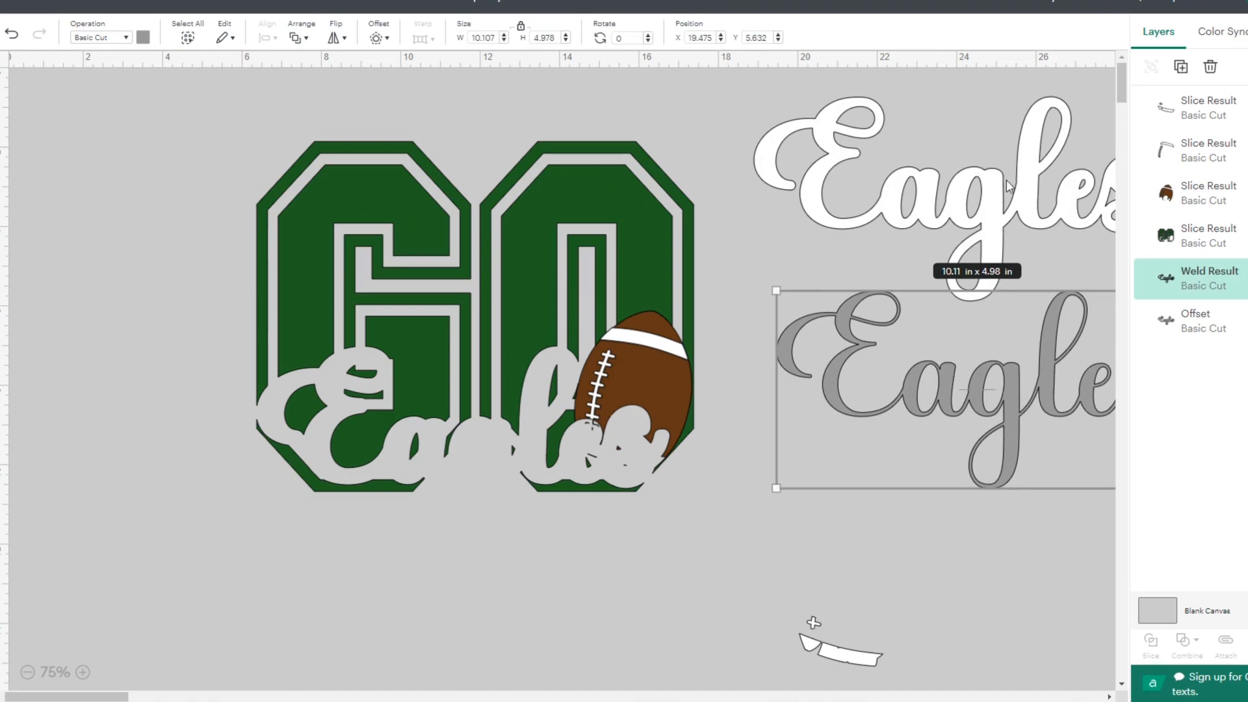
drag(1008, 390, 981, 204)
- Move the grey Eagles lettering and its white offset below GO, center them on each other, and slice them
drag(725, 105, 313, 606)
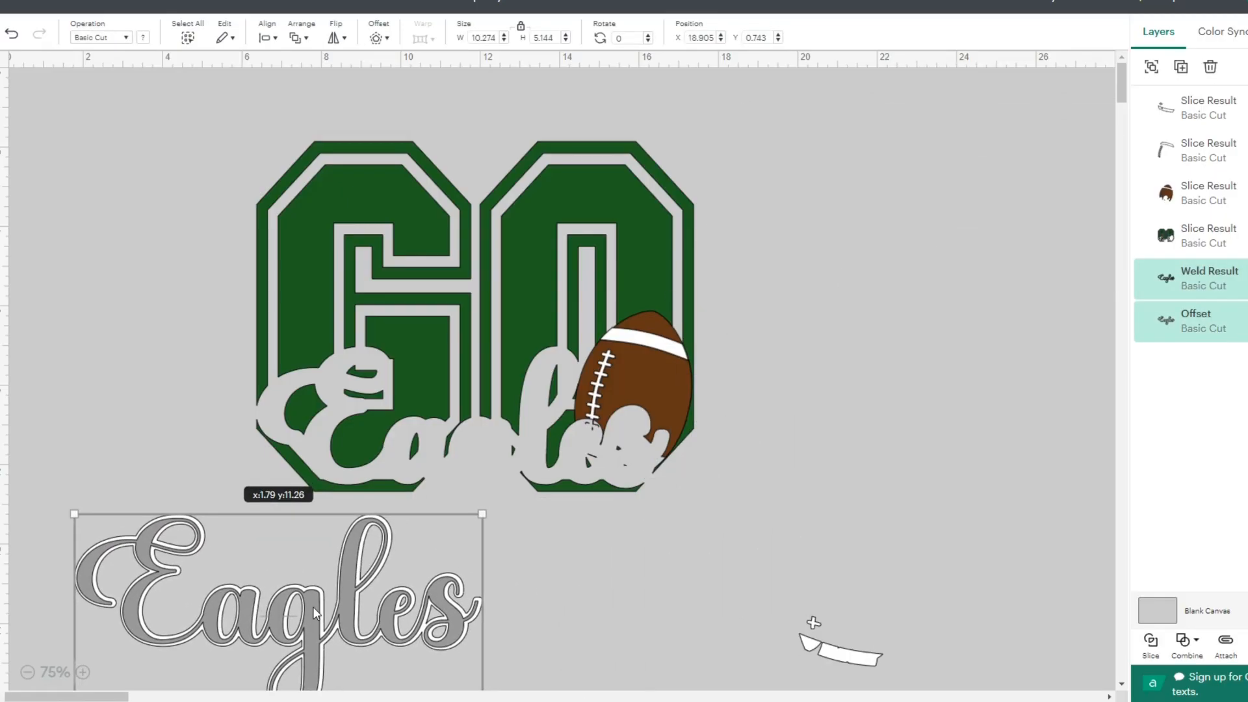
click(266, 37)
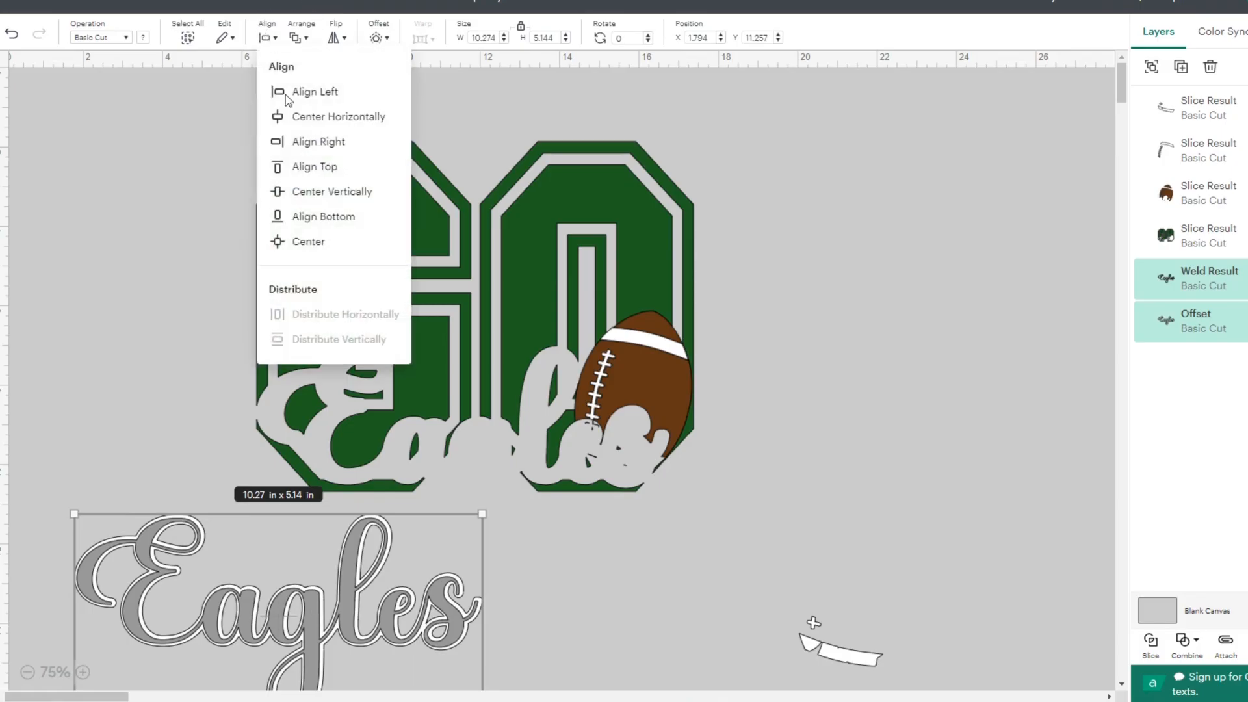
click(288, 247)
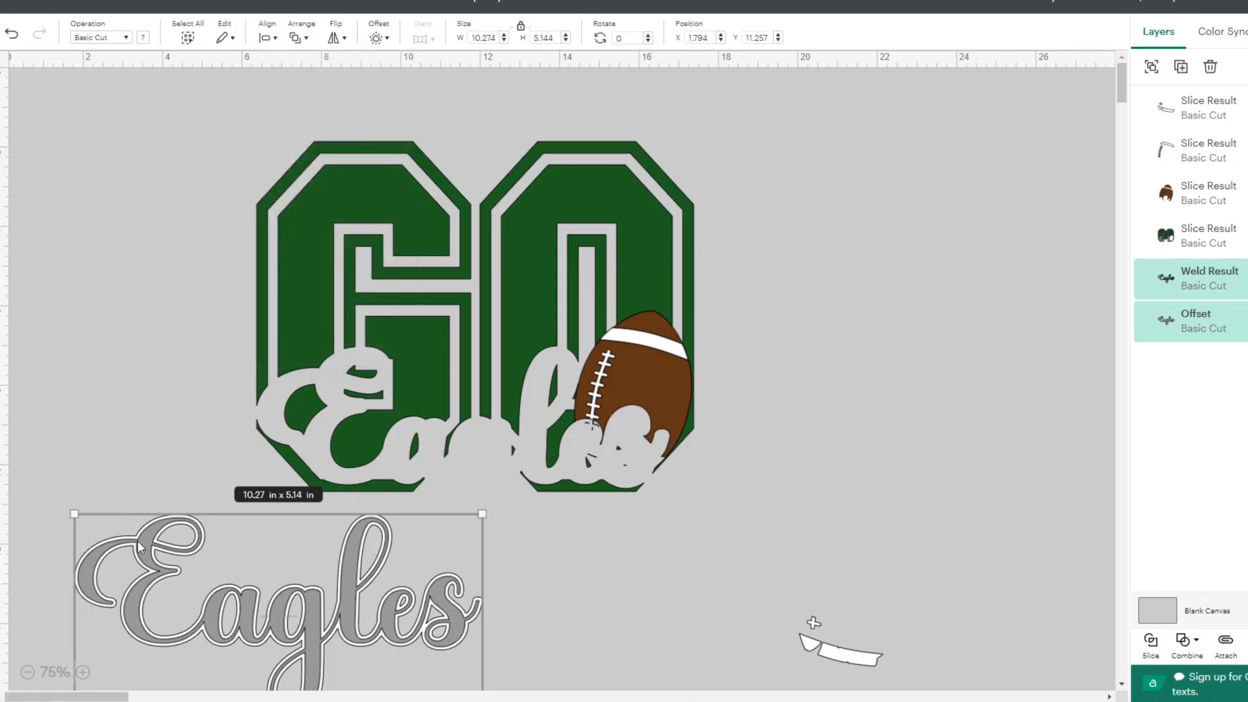
click(1150, 645)
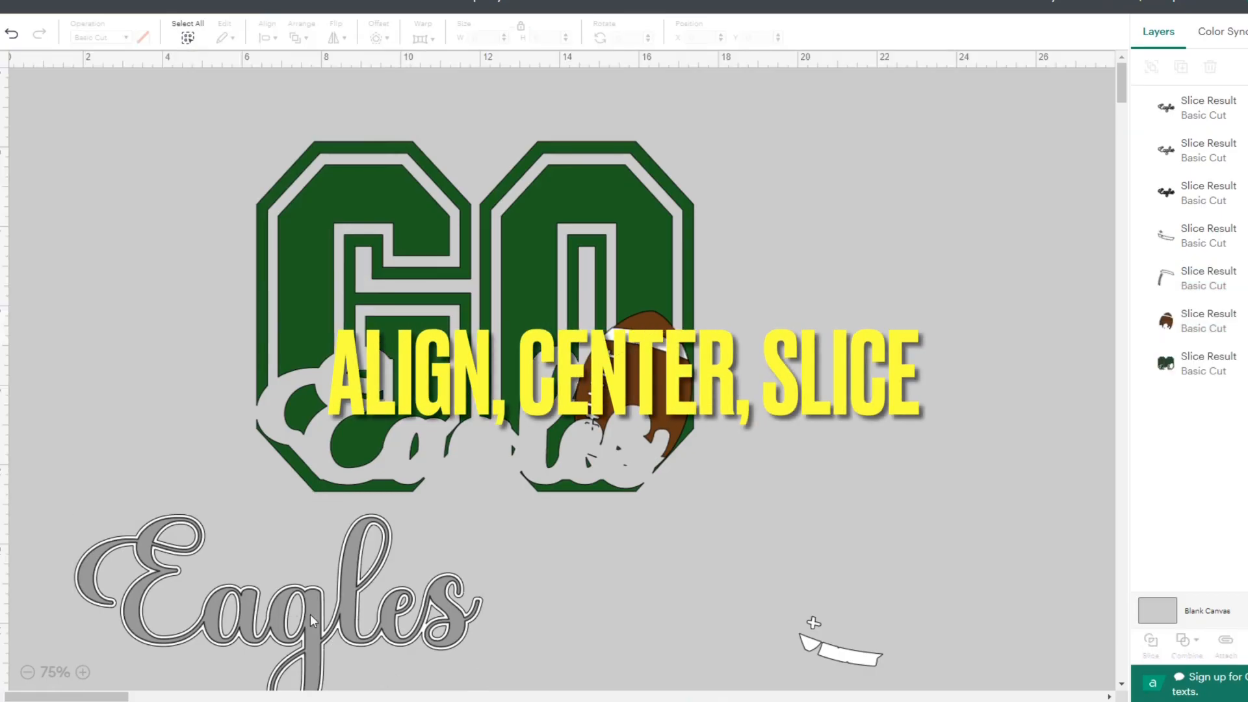
- Pull the grey Eagles lettering and the solid white slice piece off the white outline, and delete the solid white piece
drag(311, 622, 228, 322)
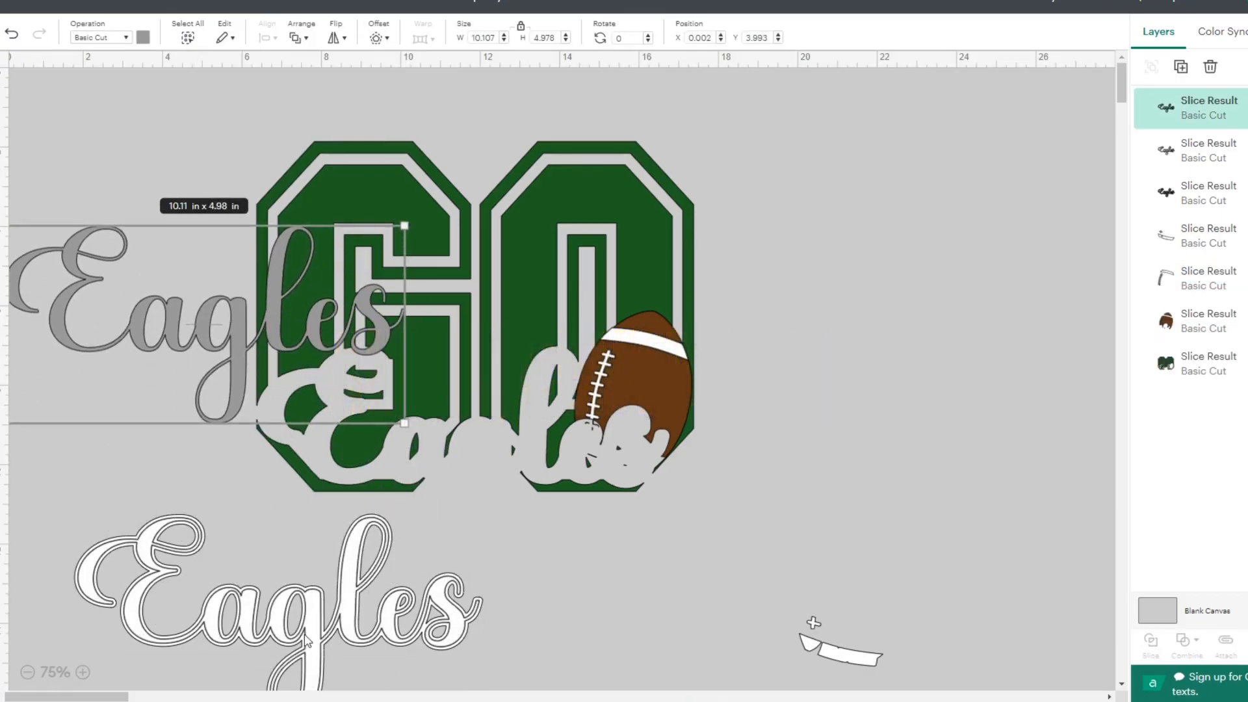
drag(305, 641, 972, 515)
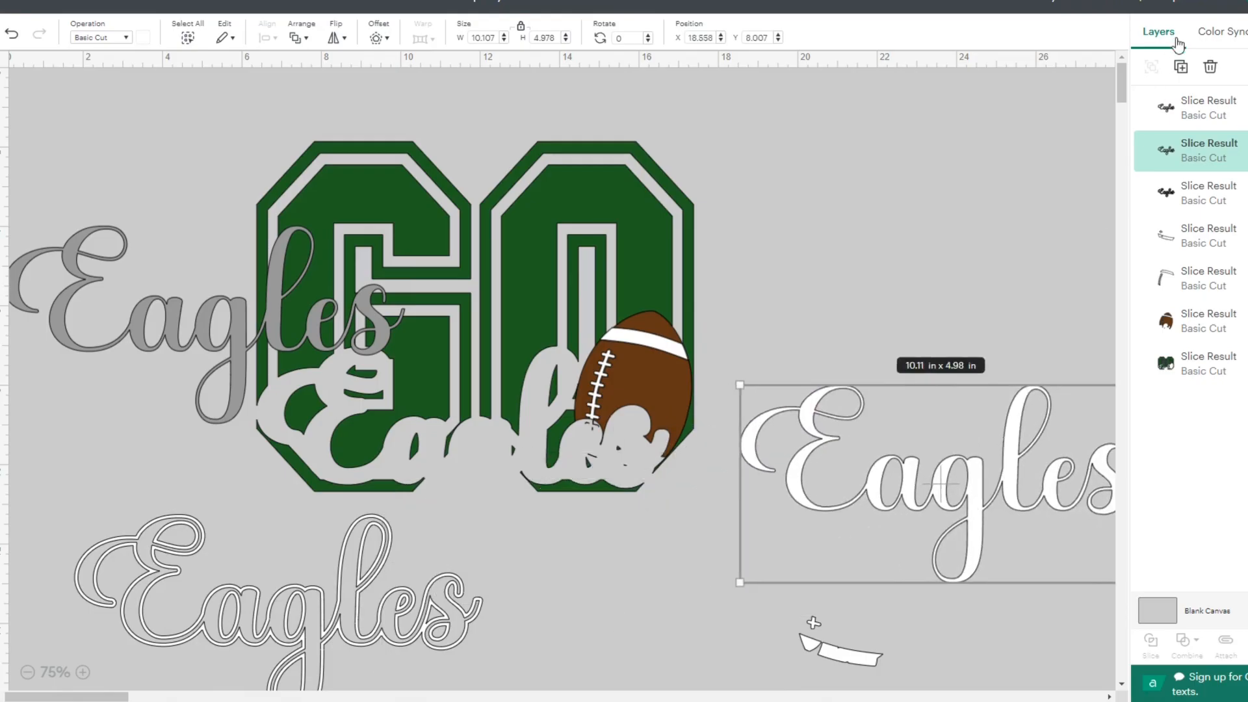
click(1210, 67)
- Position the white Eagles outline and the grey lettering over the script cut-out in GO, and delete the leftover white fragment
drag(343, 613, 509, 463)
drag(155, 315, 406, 446)
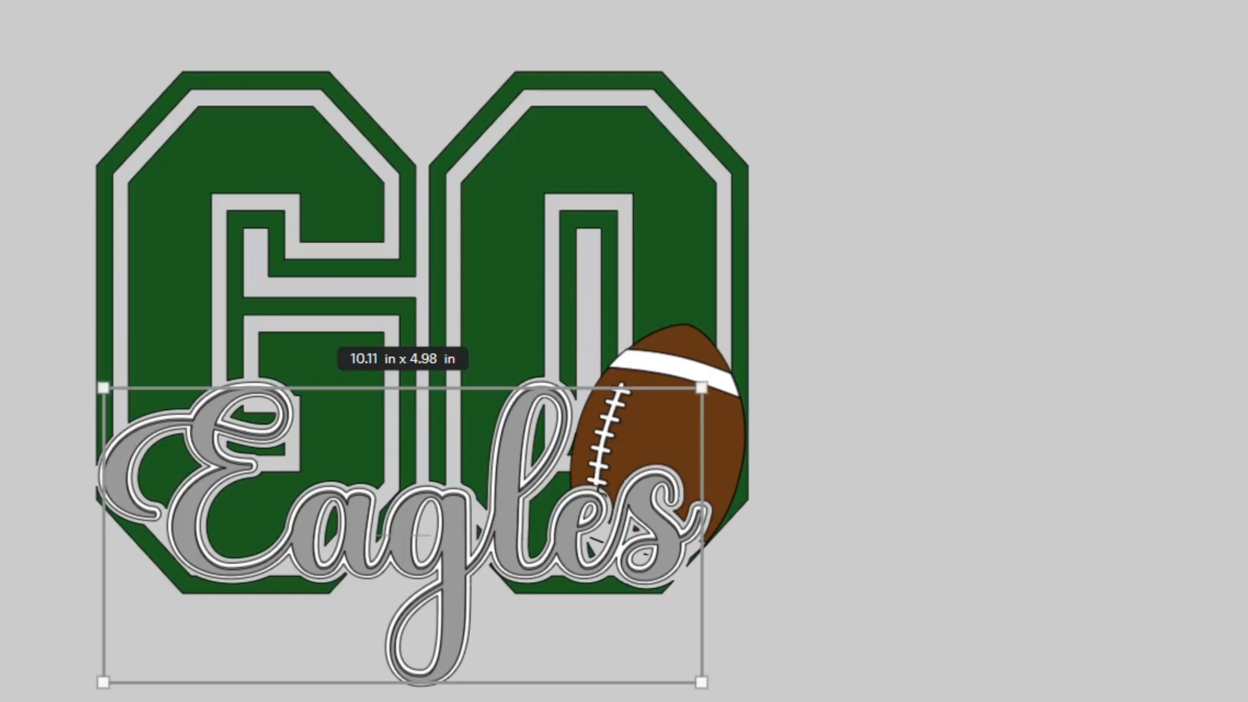
drag(897, 701, 889, 621)
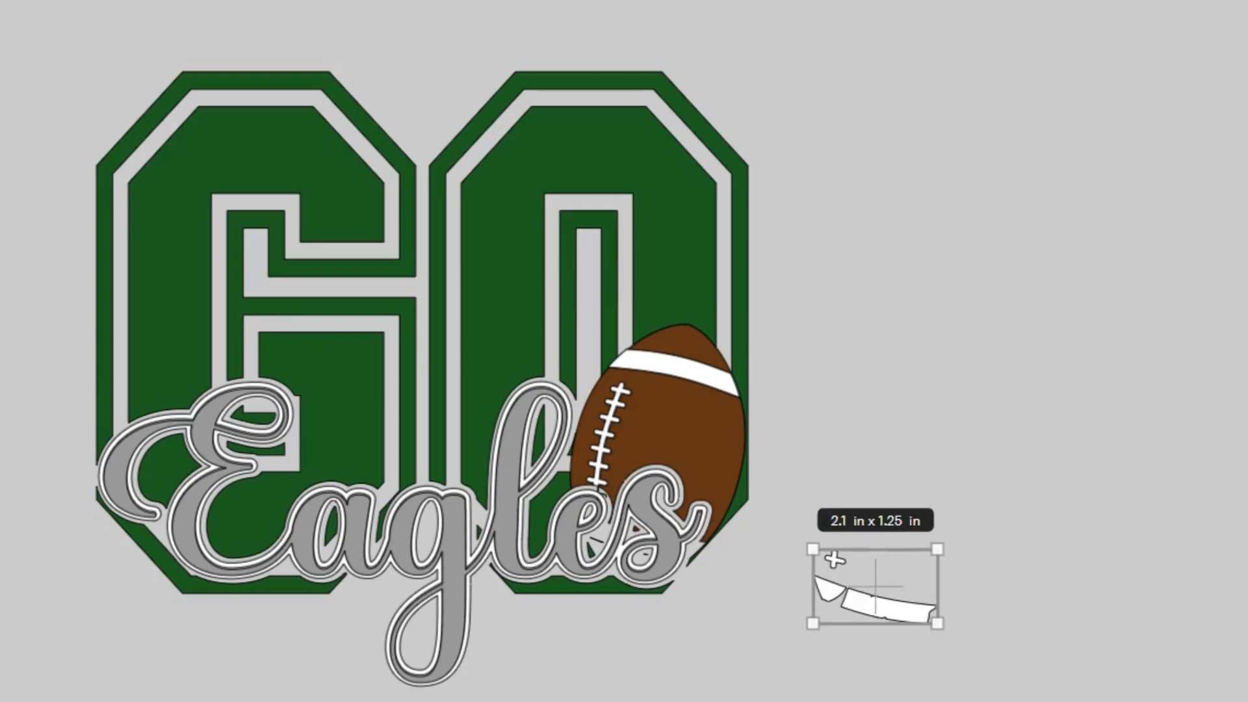
key(Delete)
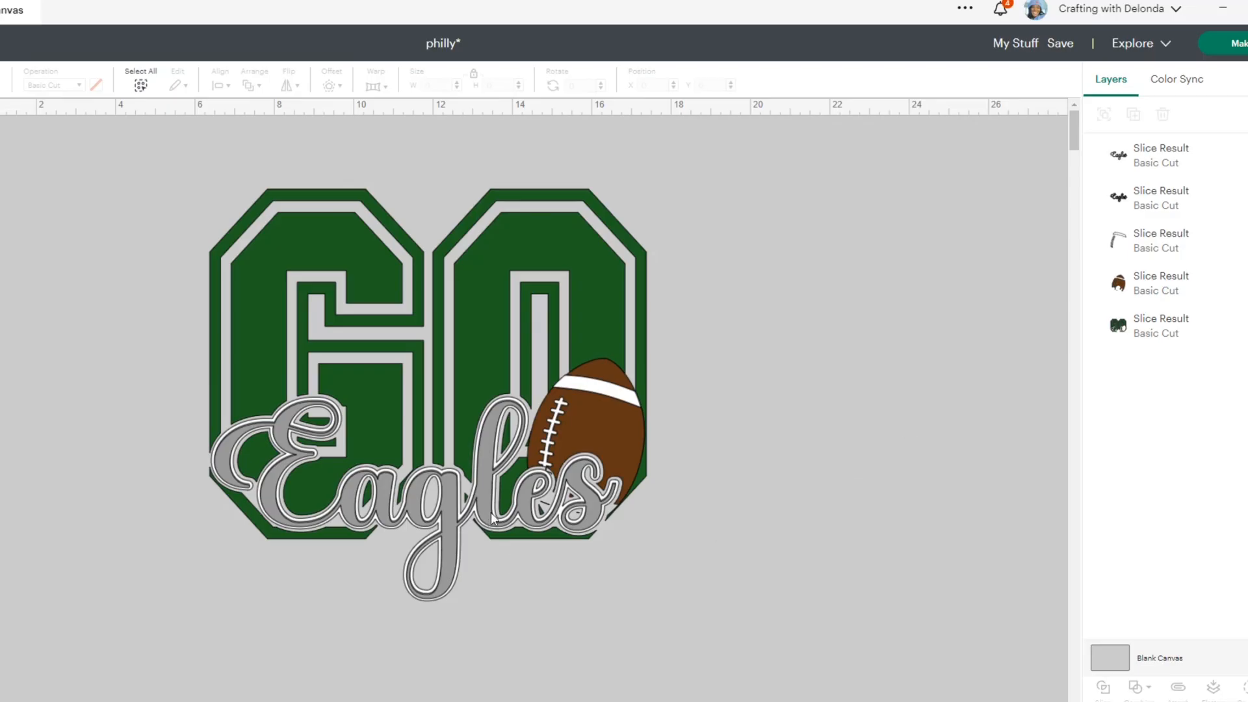
- Move the two-layer Eagles script and the football with its white details to the right of GO
click(1157, 162)
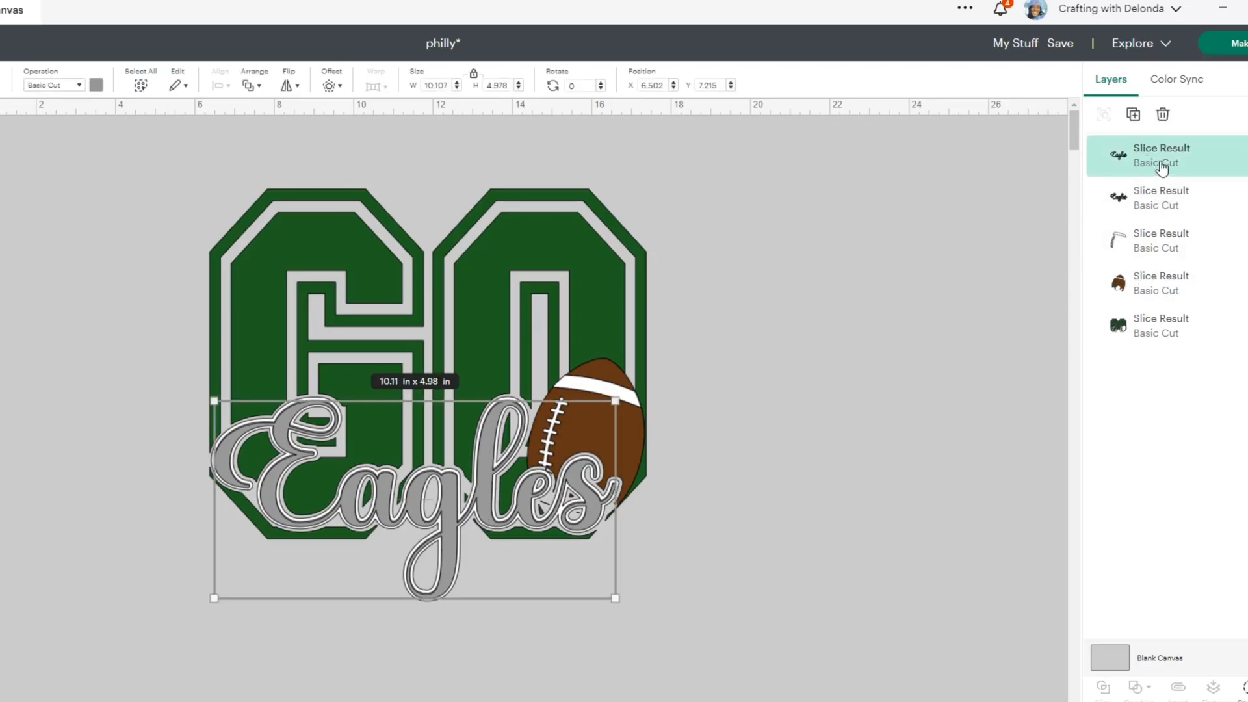
shift+click(1164, 199)
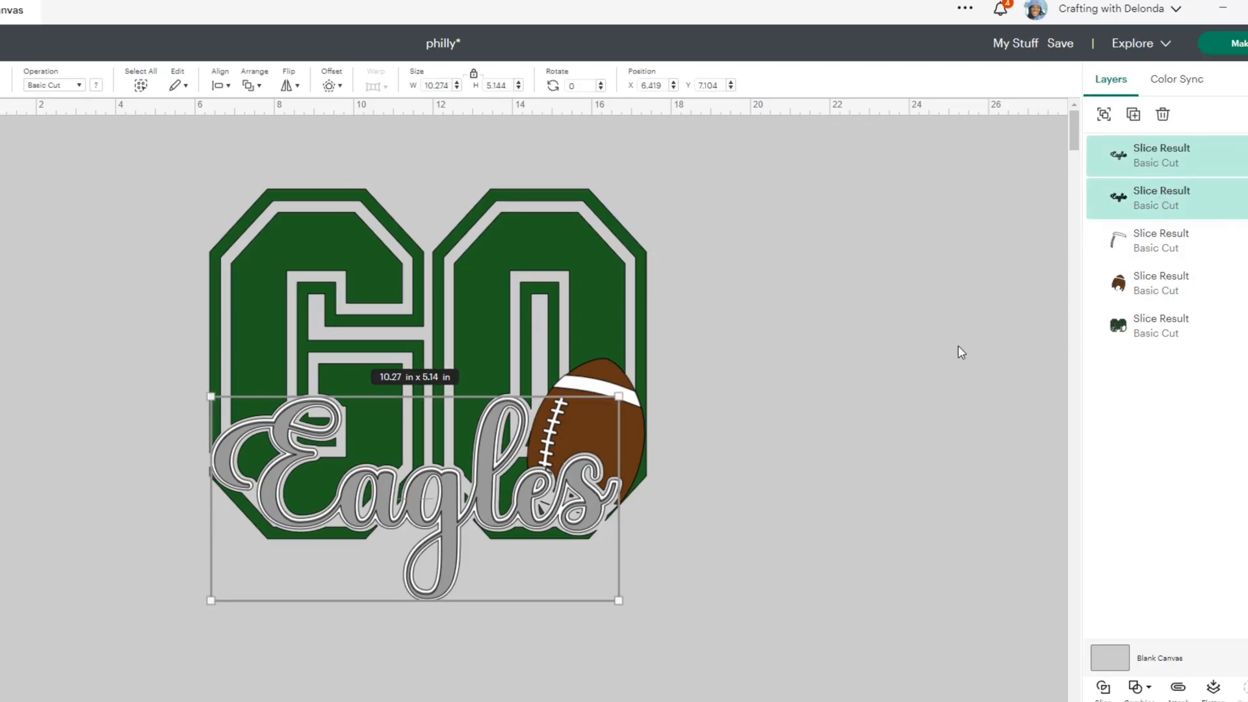
drag(428, 502, 928, 299)
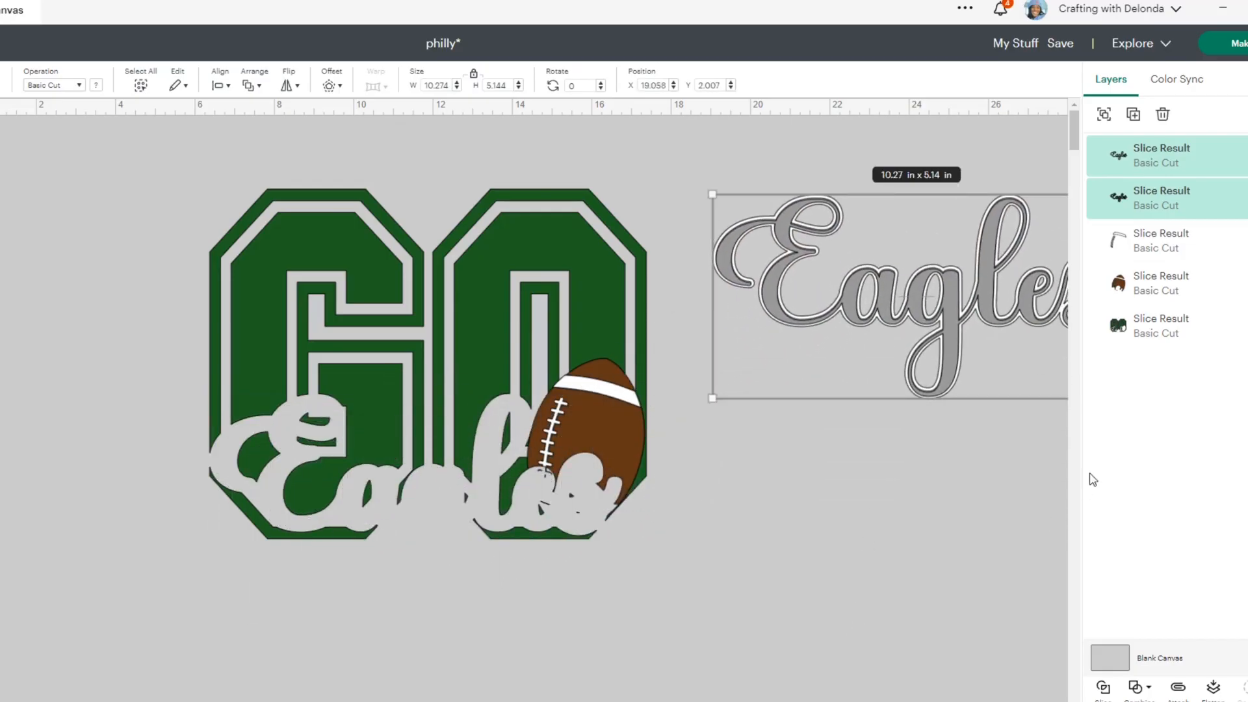
click(1149, 286)
shift+click(1156, 251)
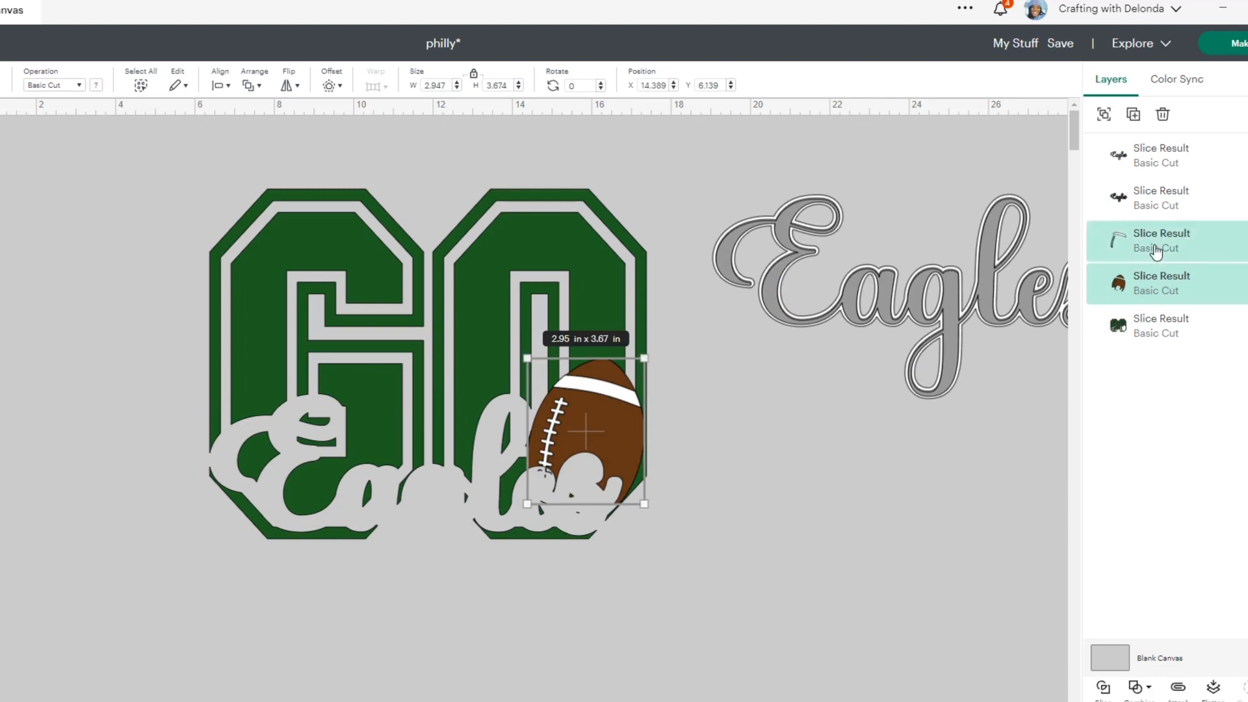
drag(590, 431, 946, 509)
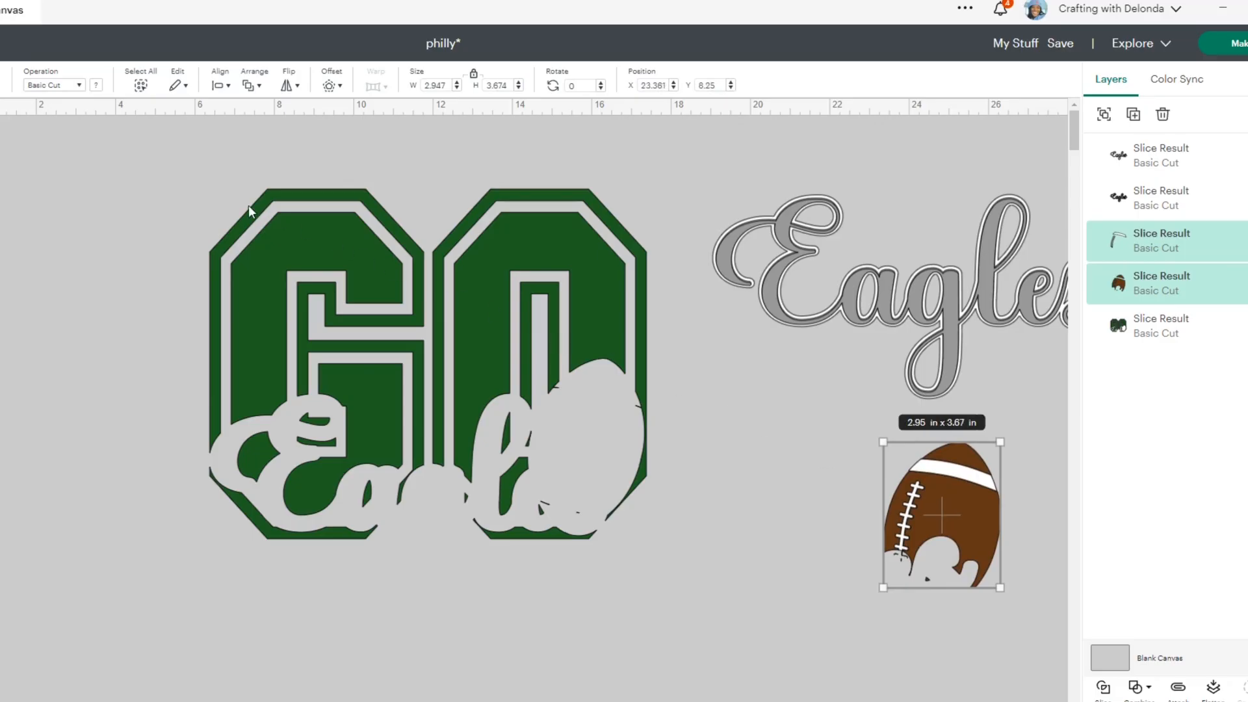
- Create a 0.083 in rounded-corner offset around the green GO lettering and recolour the offset white
drag(174, 195, 615, 530)
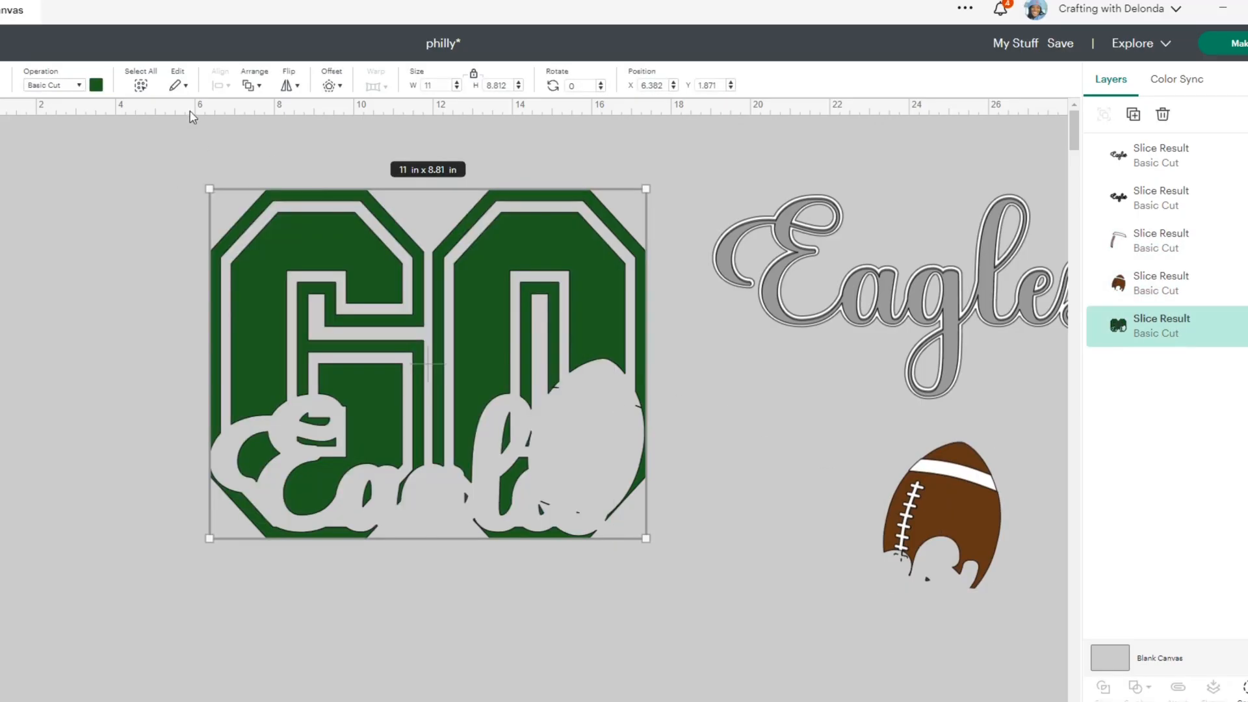
click(329, 87)
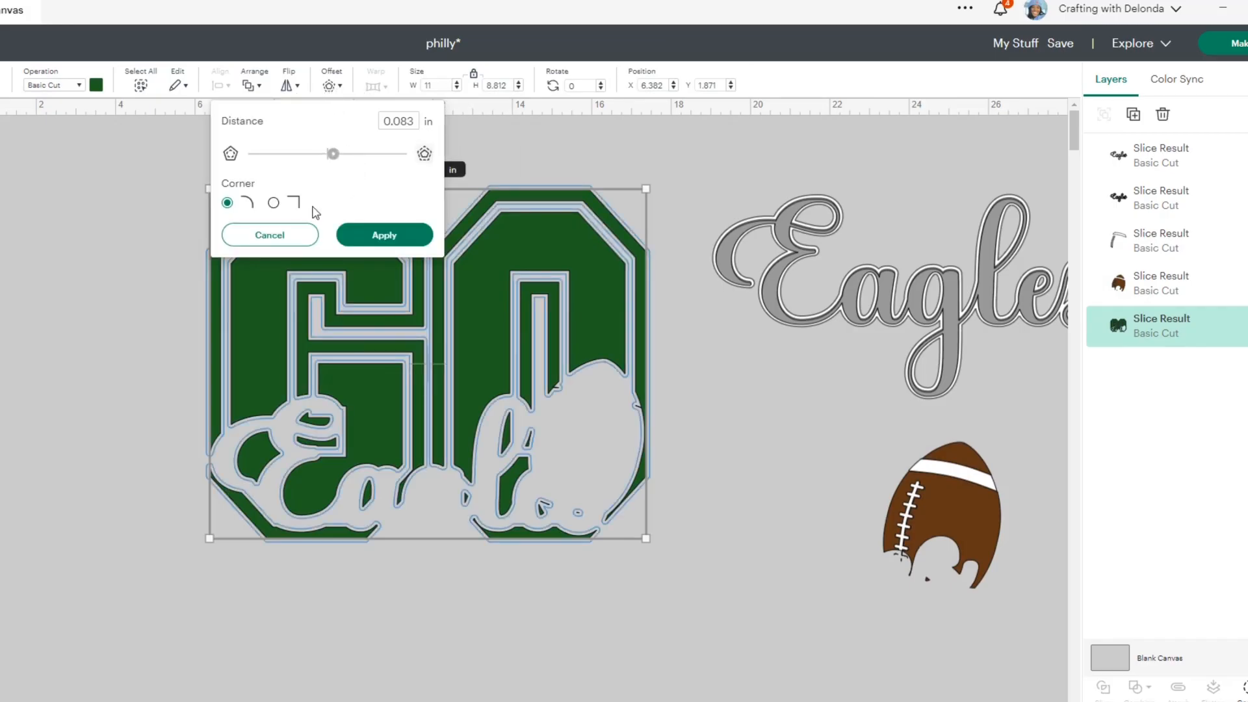
click(393, 238)
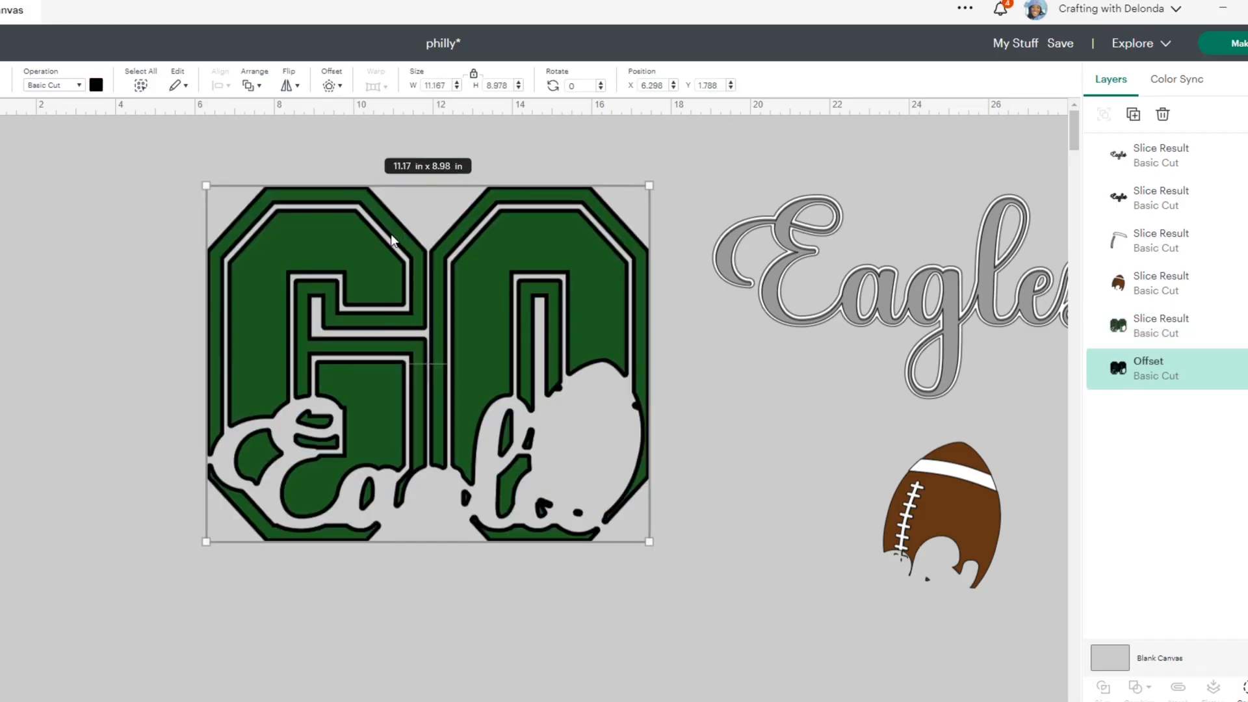
click(96, 85)
click(167, 147)
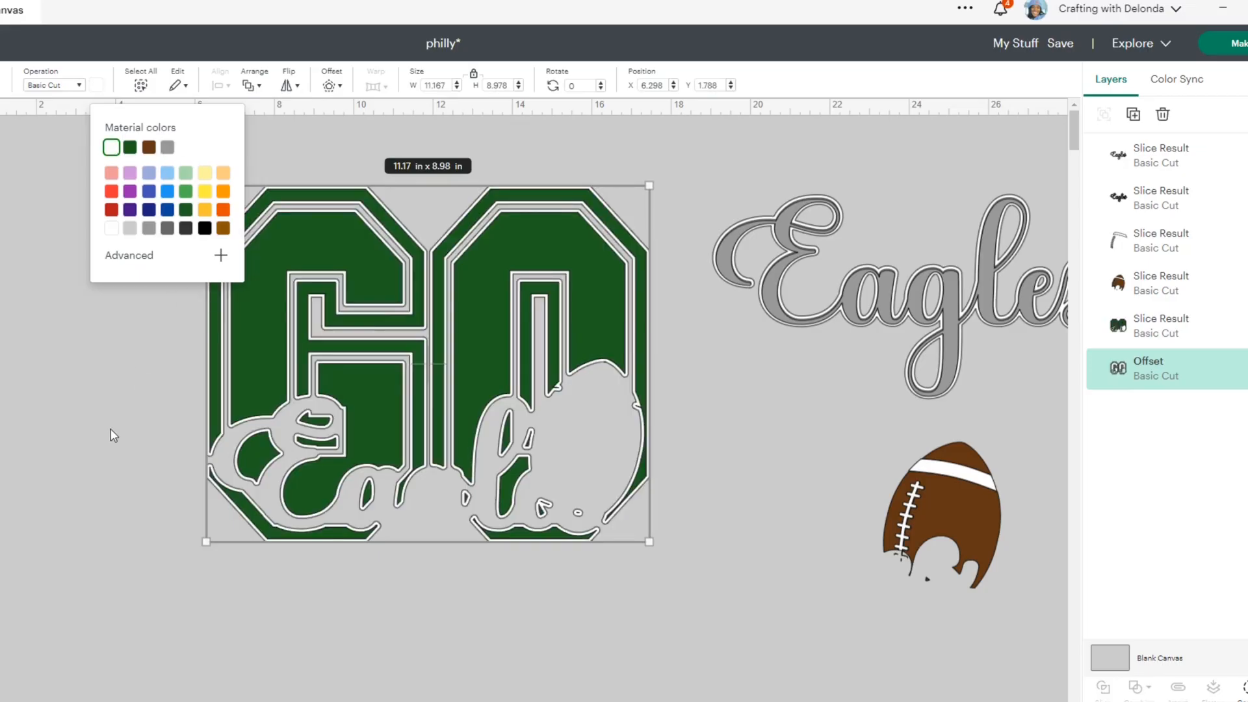
click(112, 430)
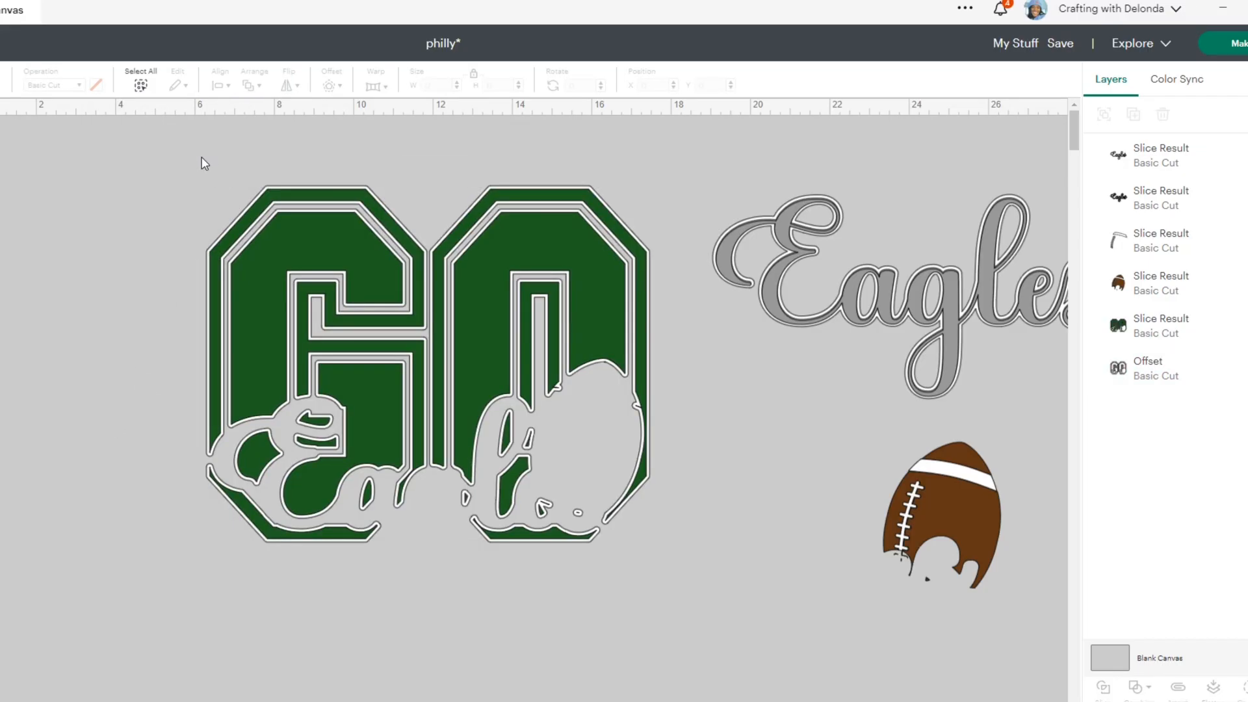
- Slice the green GO with its white offset, pull the pieces apart, and delete the solid white GO piece
drag(202, 159, 663, 594)
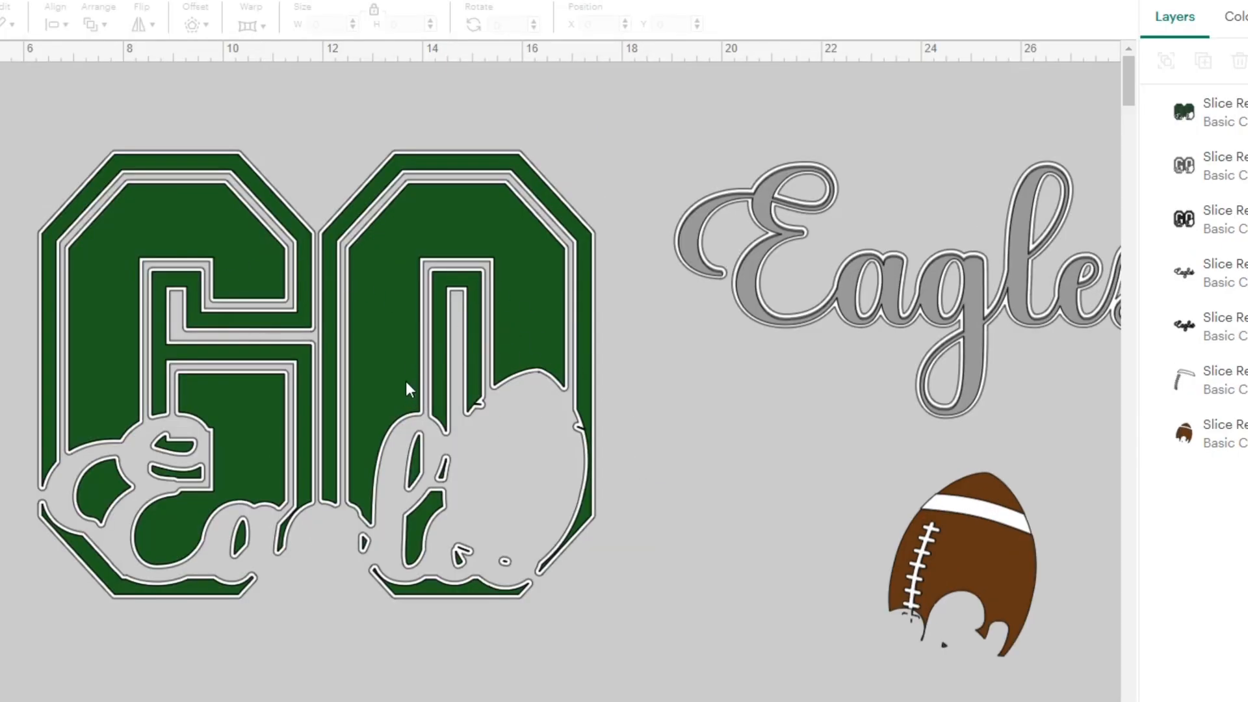
drag(390, 377, 1008, 546)
drag(390, 307, 233, 498)
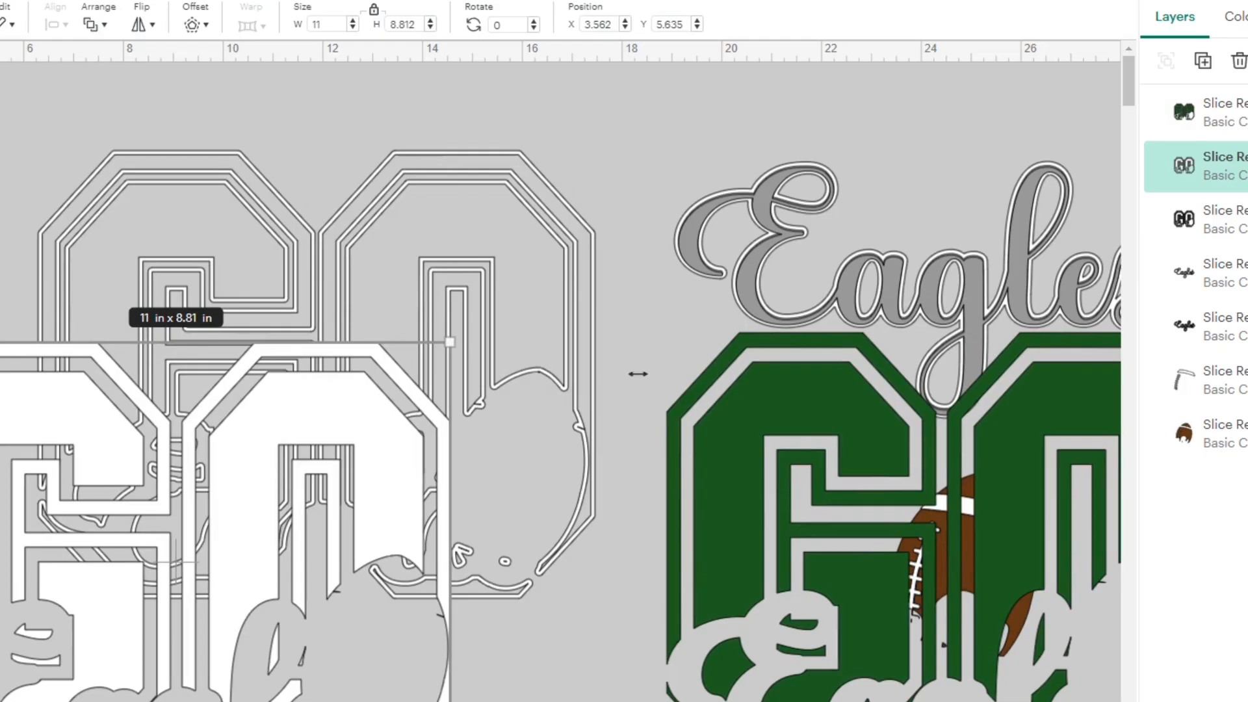
click(1238, 62)
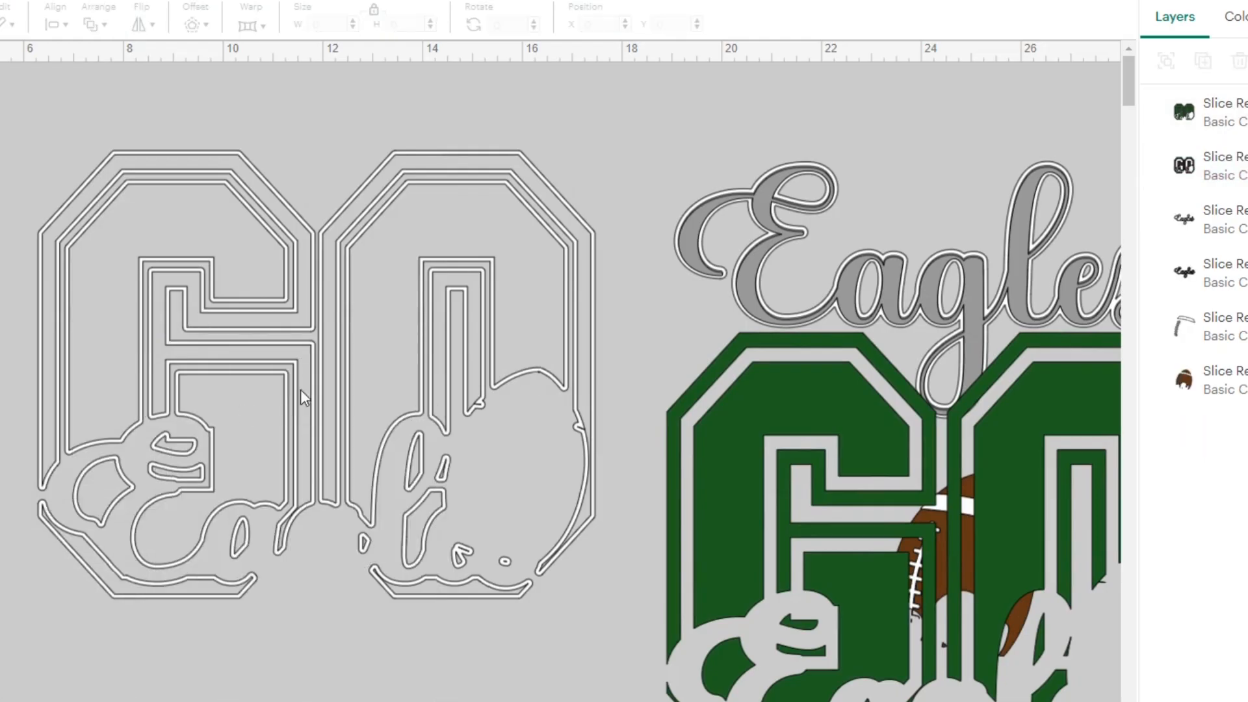
- Move the white GO outline away from the other pieces and fit the white Eagles outline over its script cut-out
drag(300, 389, 156, 359)
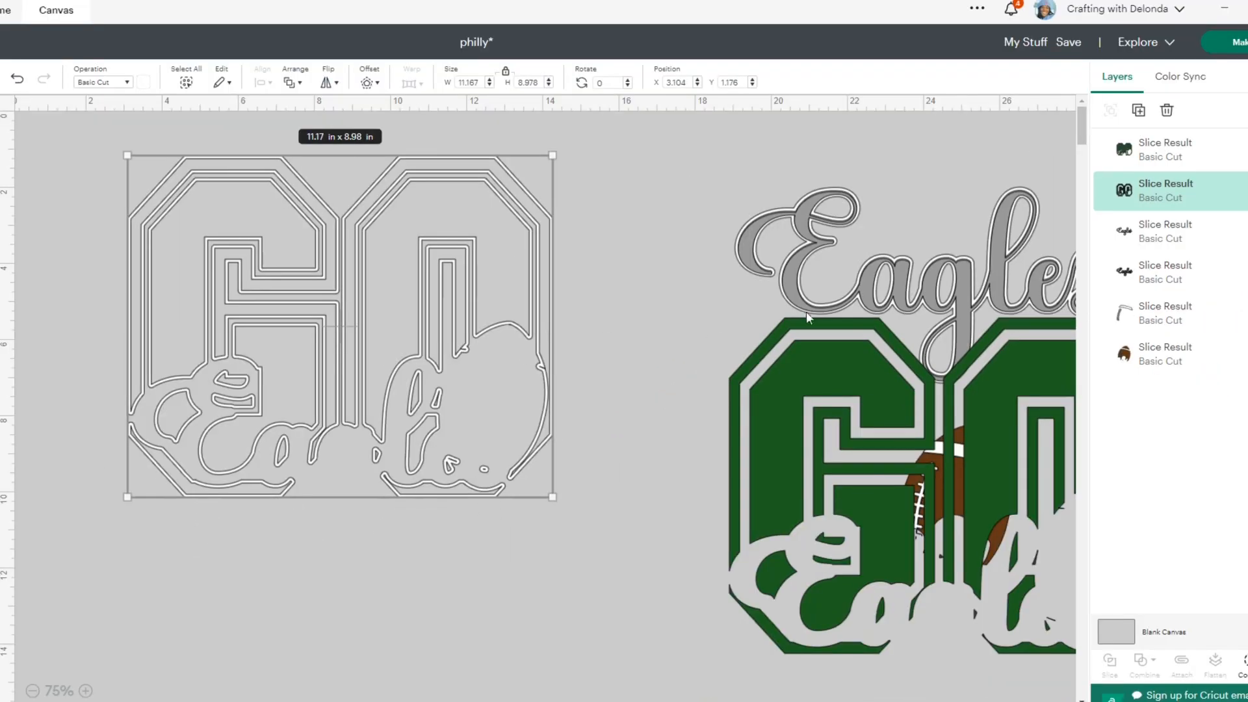
drag(794, 284, 194, 444)
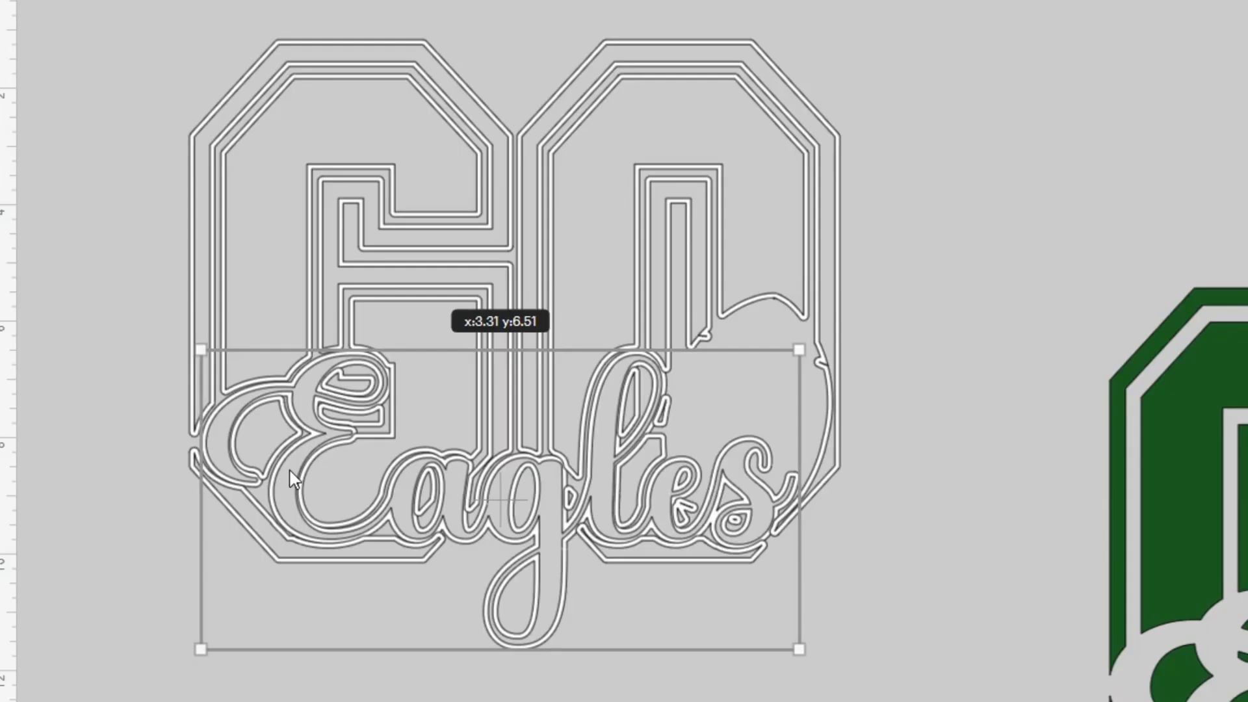
drag(290, 470, 288, 471)
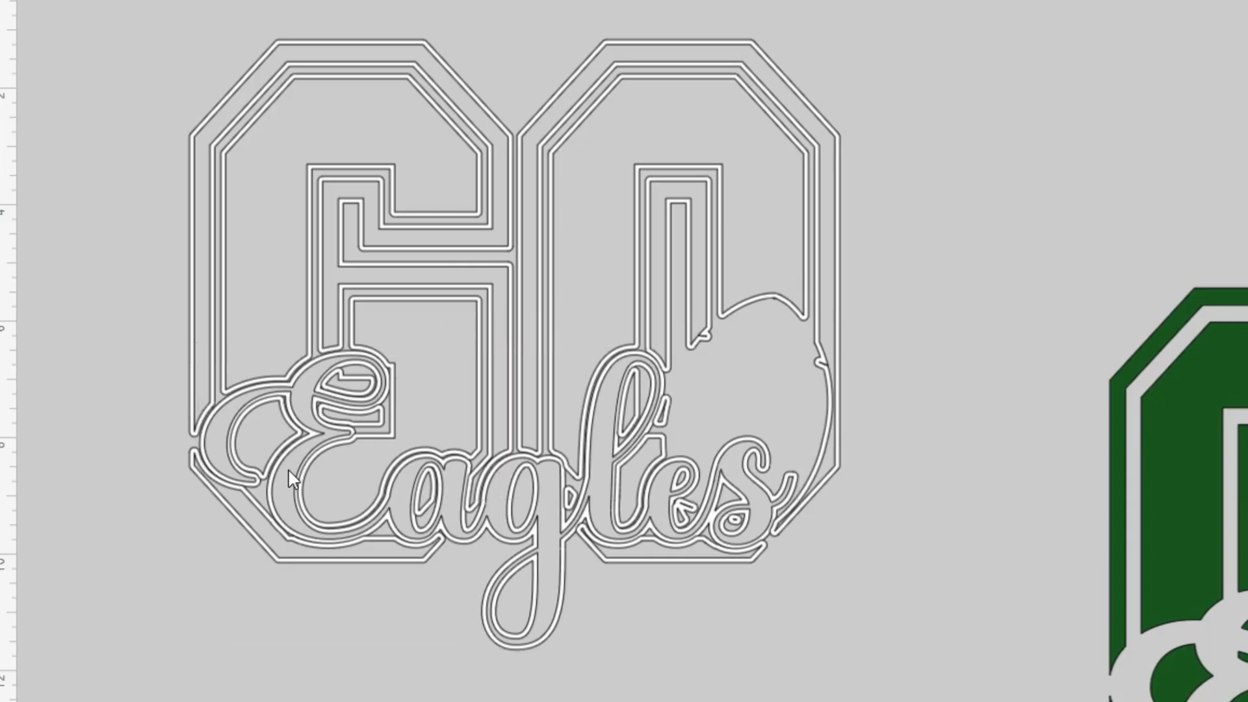
click(316, 699)
click(544, 529)
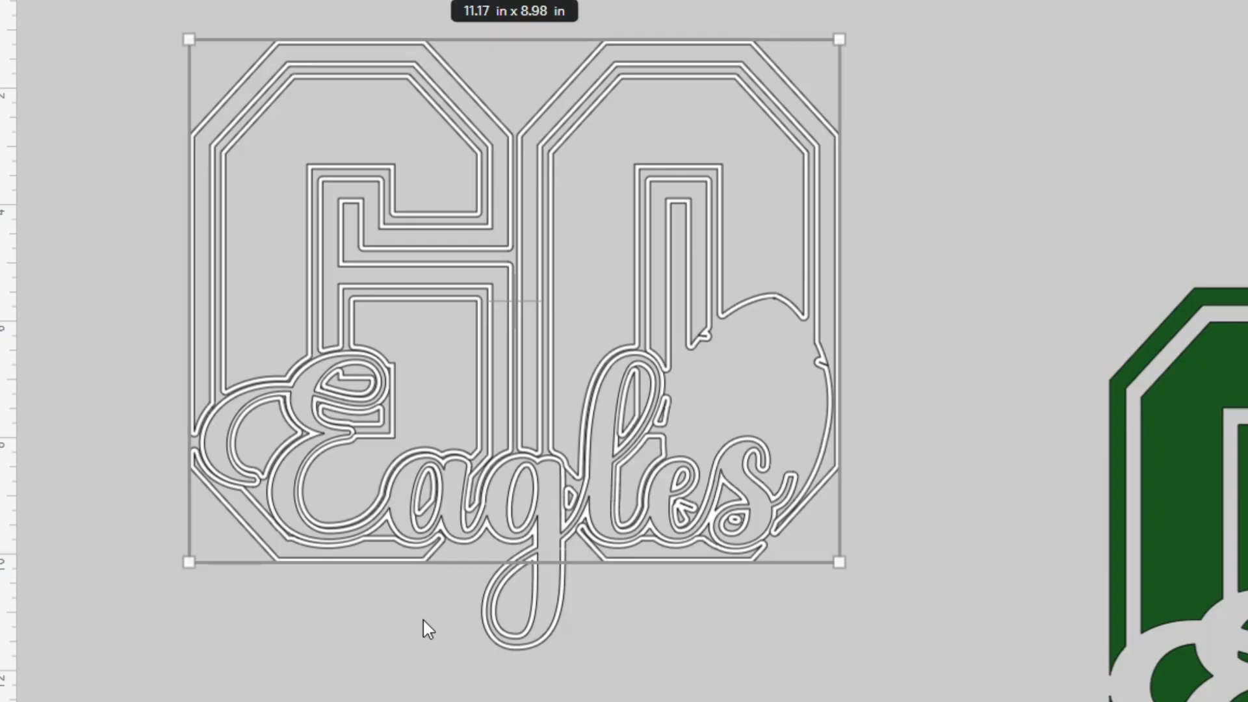
click(602, 611)
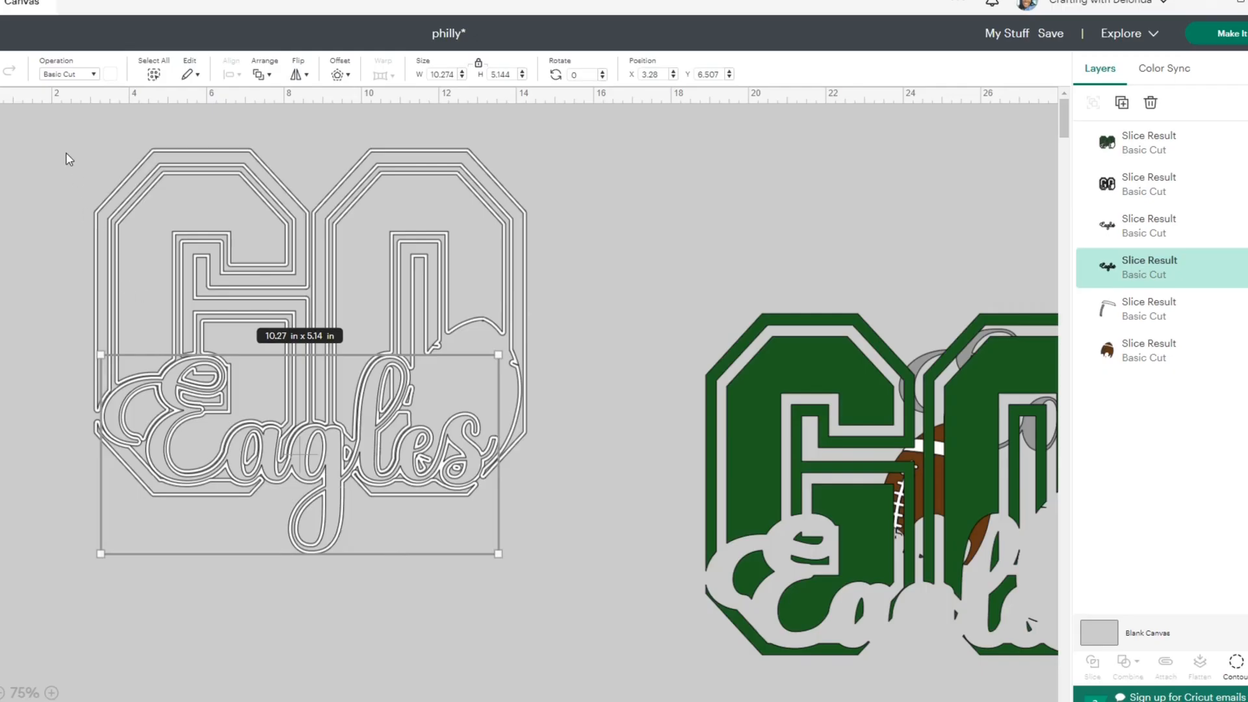
- Attach the white GO outline and the white Eagles outline to each other
drag(131, 23, 816, 701)
drag(510, 590, 579, 575)
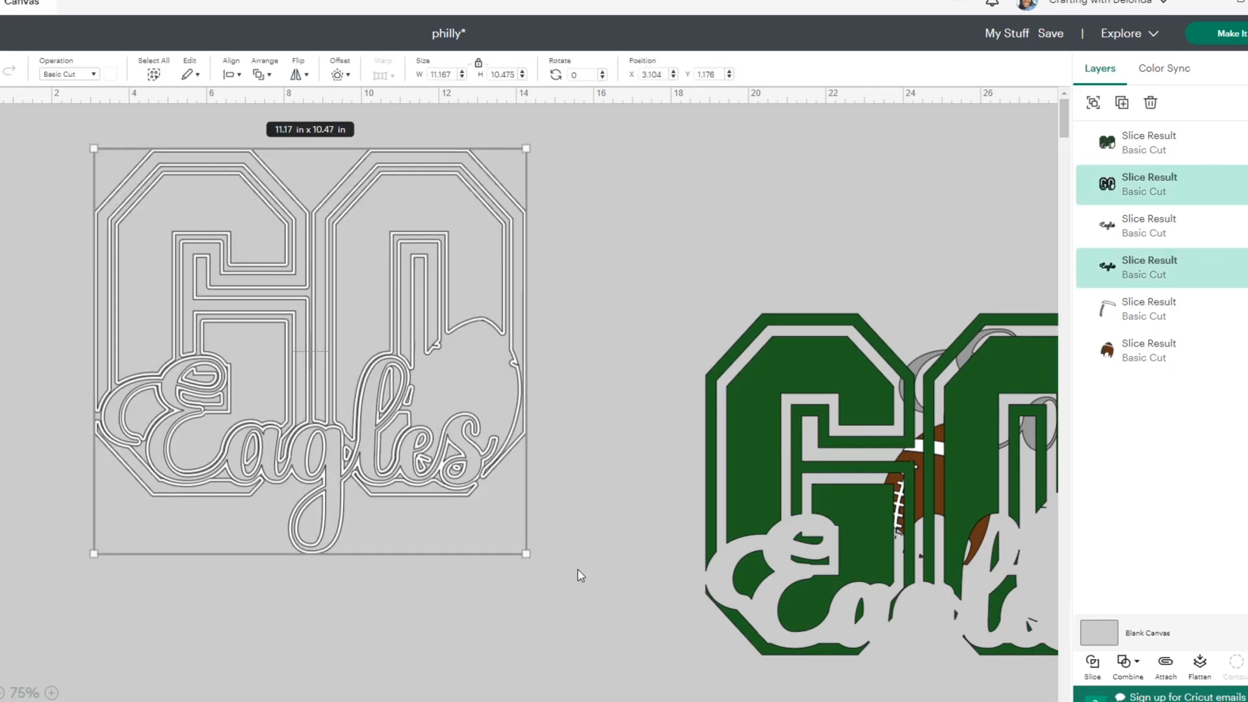
click(1167, 666)
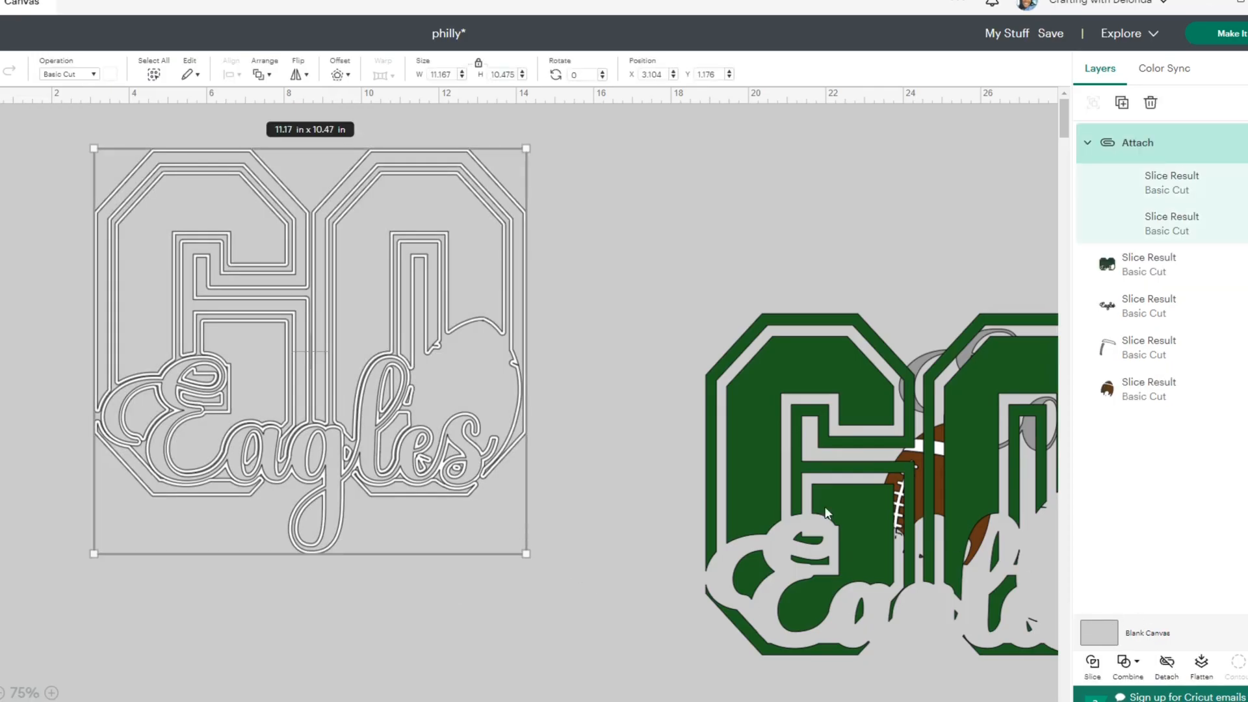
- Bring the green GO to the front and place it over the attached white GO outline
drag(825, 514, 673, 396)
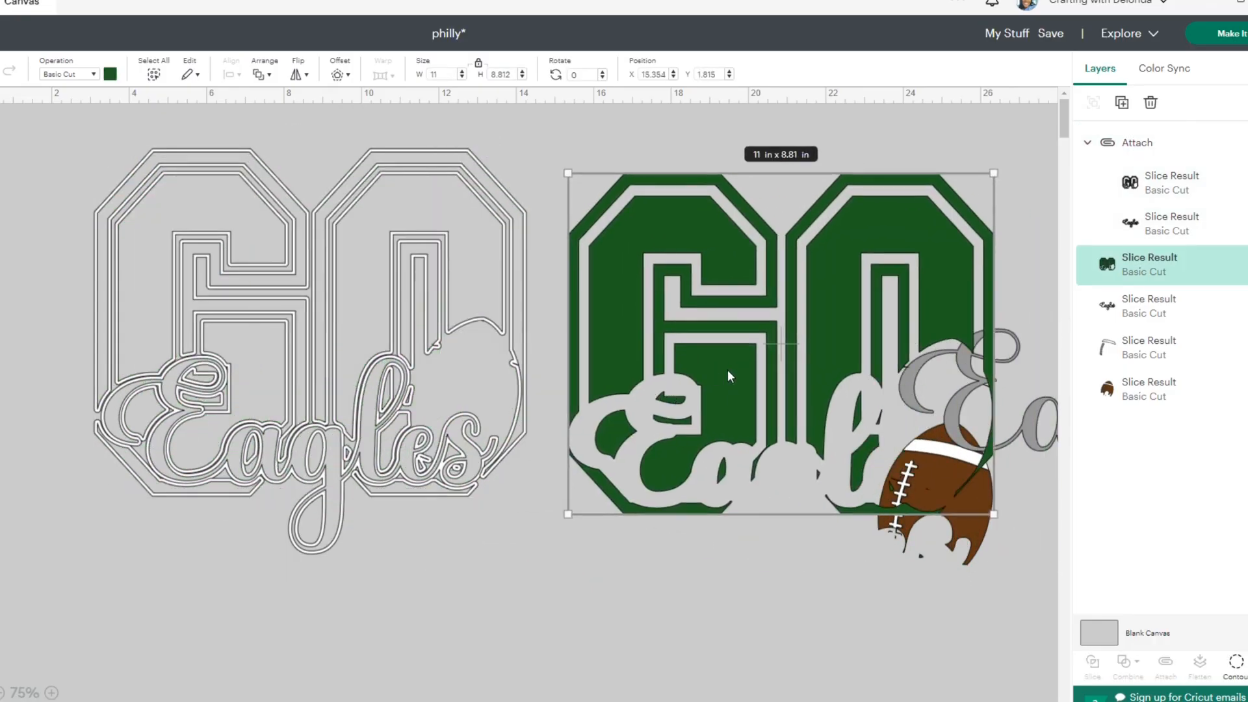
right_click(741, 371)
click(793, 253)
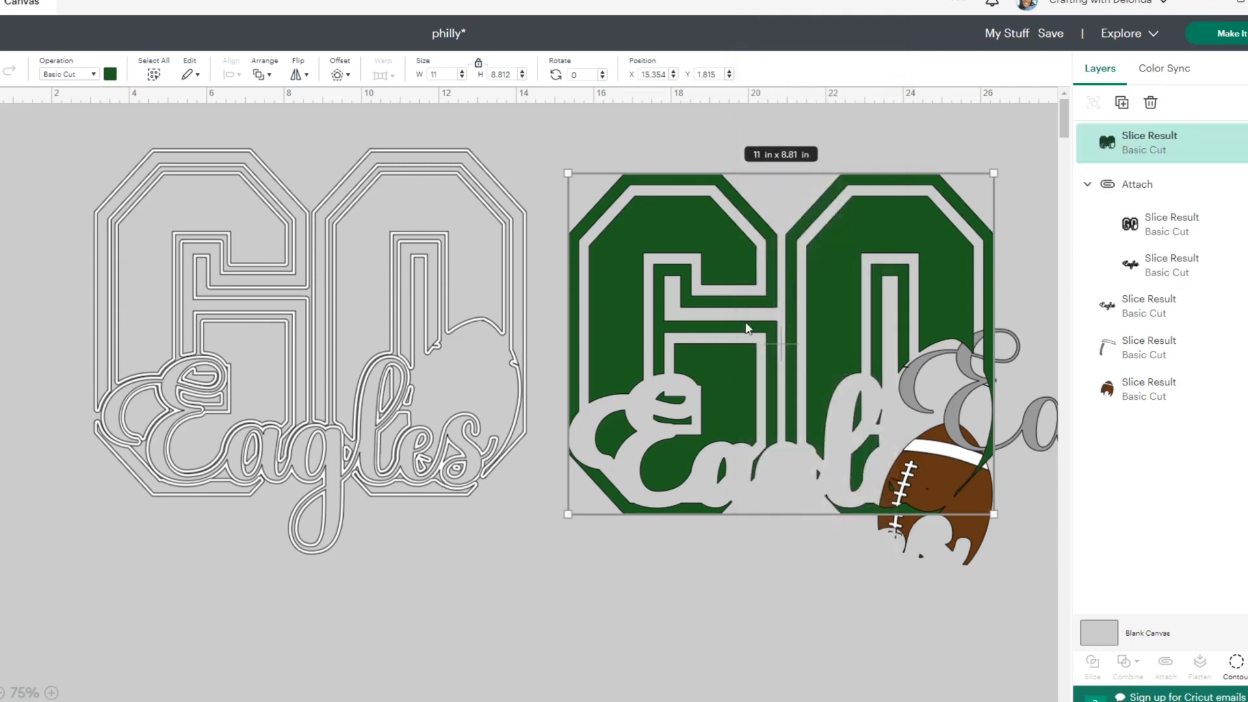
drag(748, 328, 252, 334)
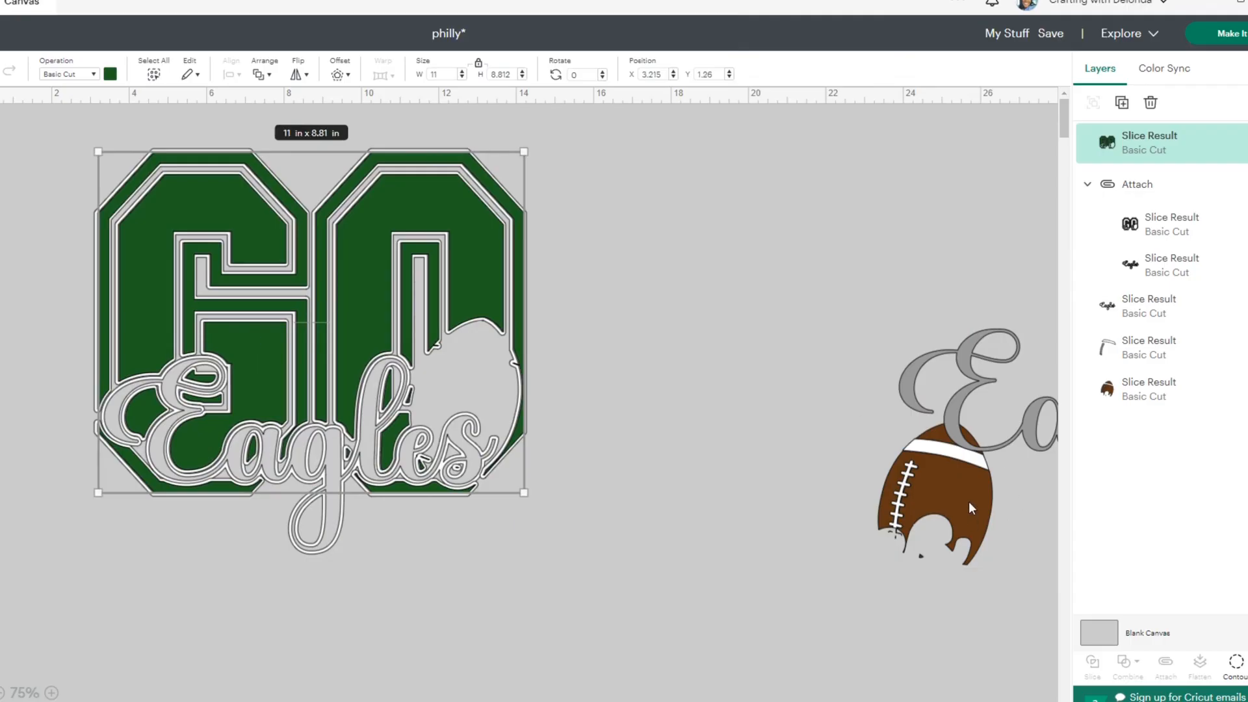
- Bring the grey Eagles lettering to the front and place it over the white Eagles outline
drag(969, 501, 659, 368)
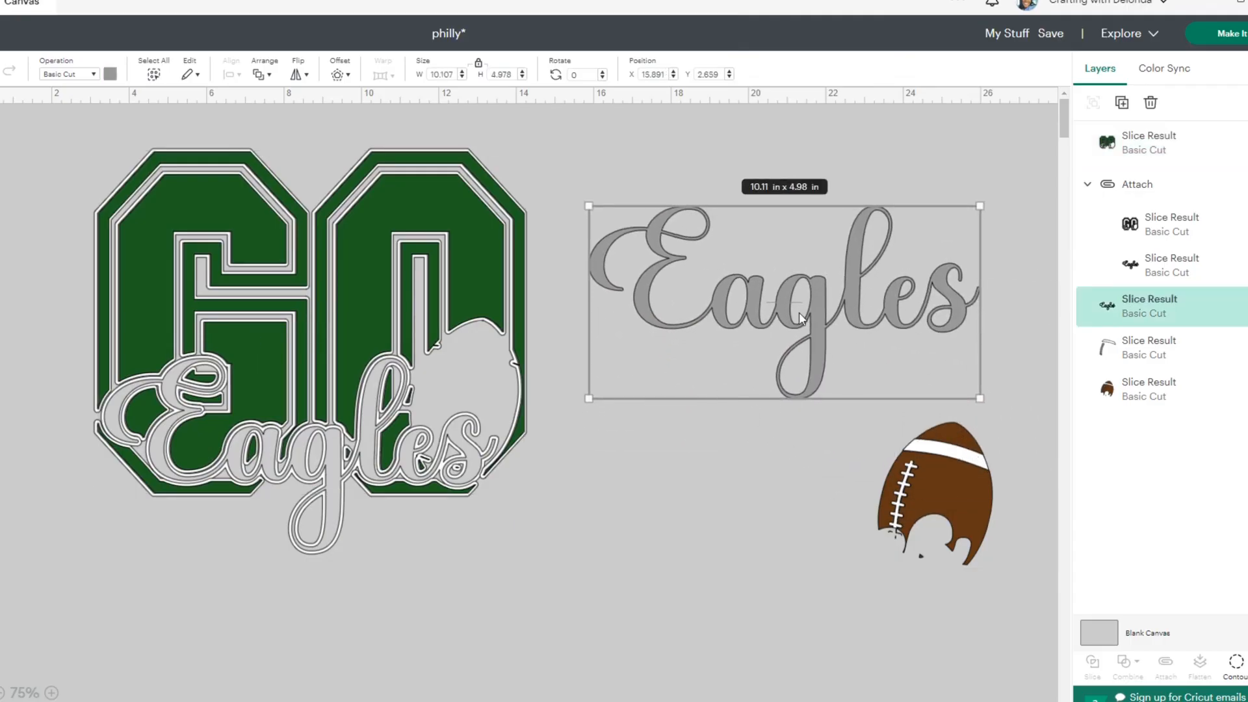
drag(801, 319, 311, 458)
right_click(760, 345)
click(798, 401)
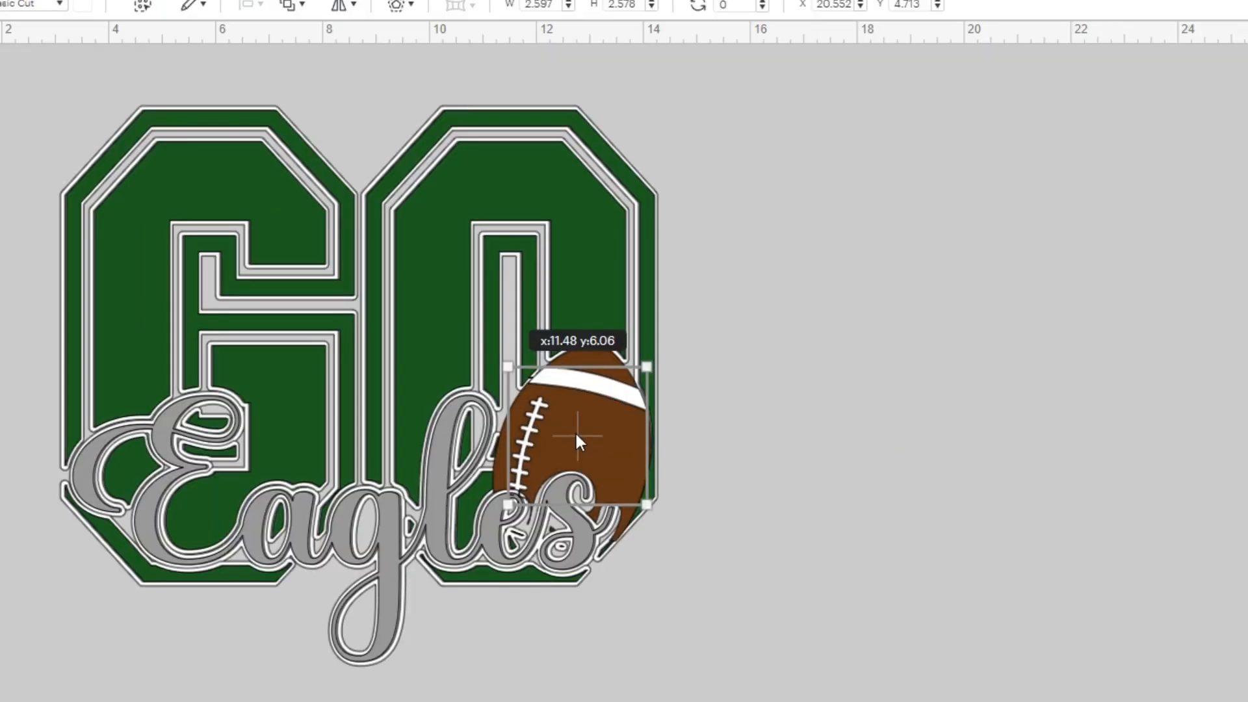
- Fit the brown football with its white stripe and laces into the football cut-out in the O
drag(575, 431, 575, 431)
click(814, 449)
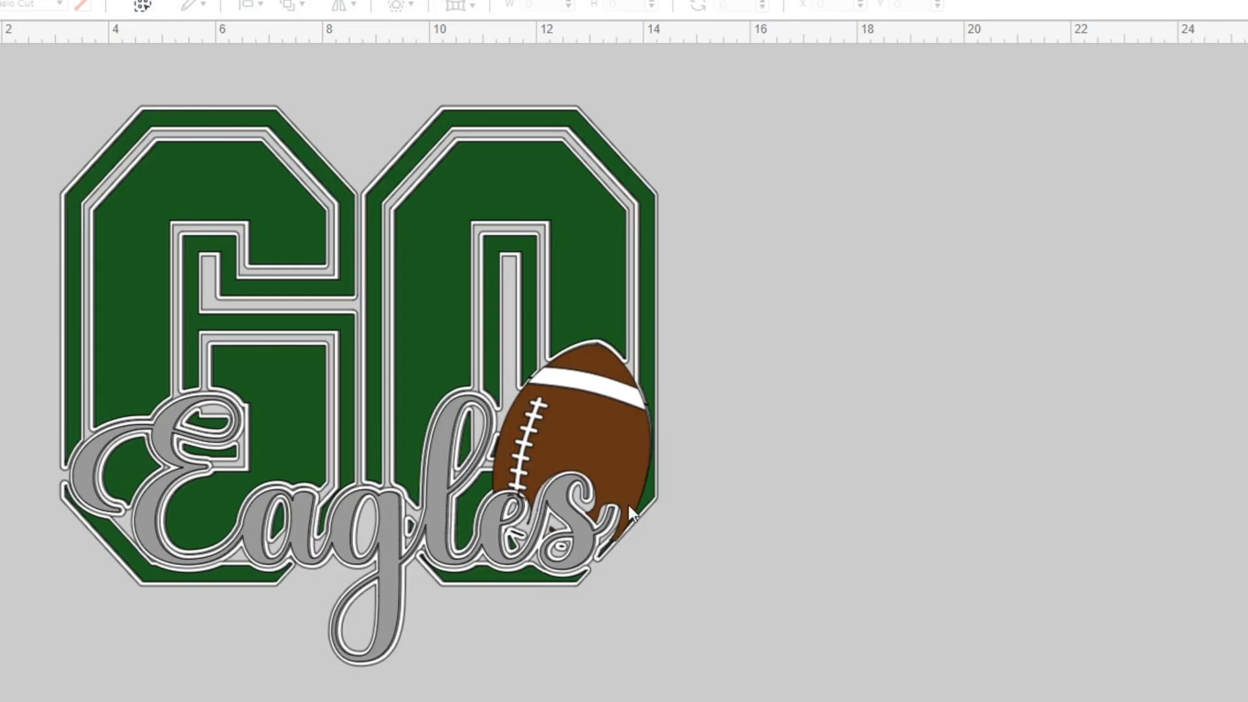
drag(621, 437, 617, 437)
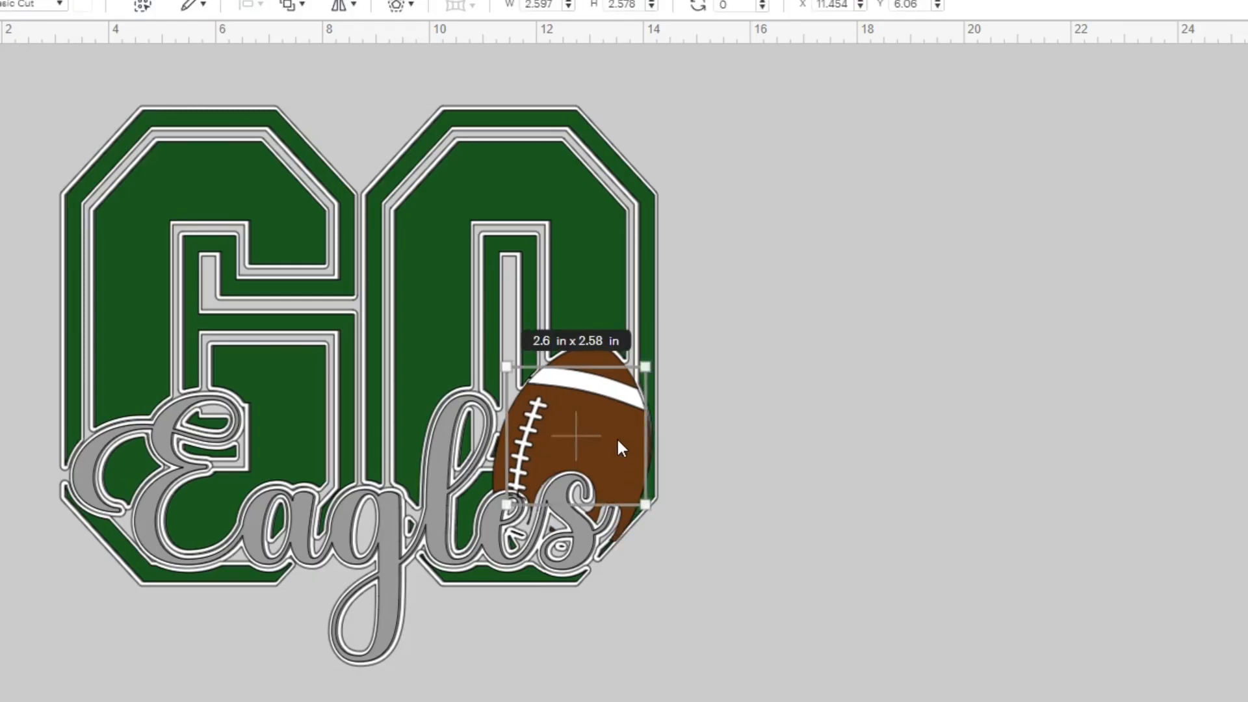
click(622, 528)
drag(621, 527, 621, 526)
click(864, 585)
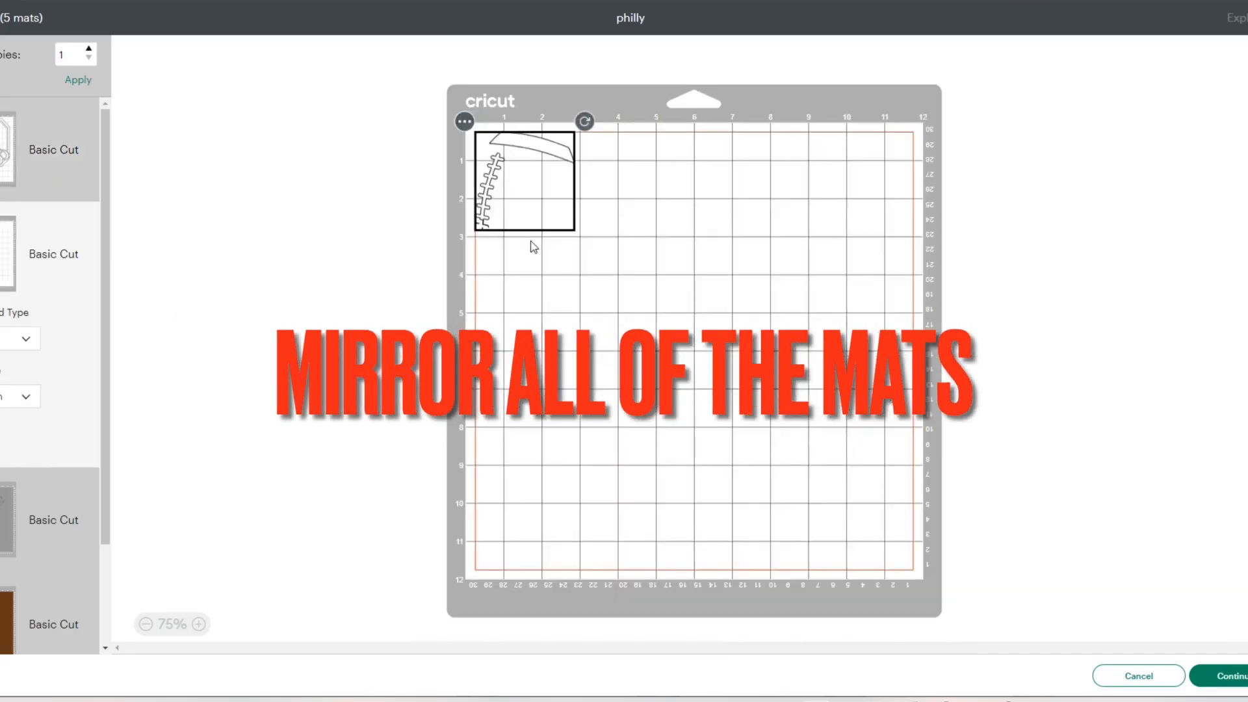
- Shift the white football details inward on their mat, and move the brown football onto that mat below them
drag(510, 177, 552, 220)
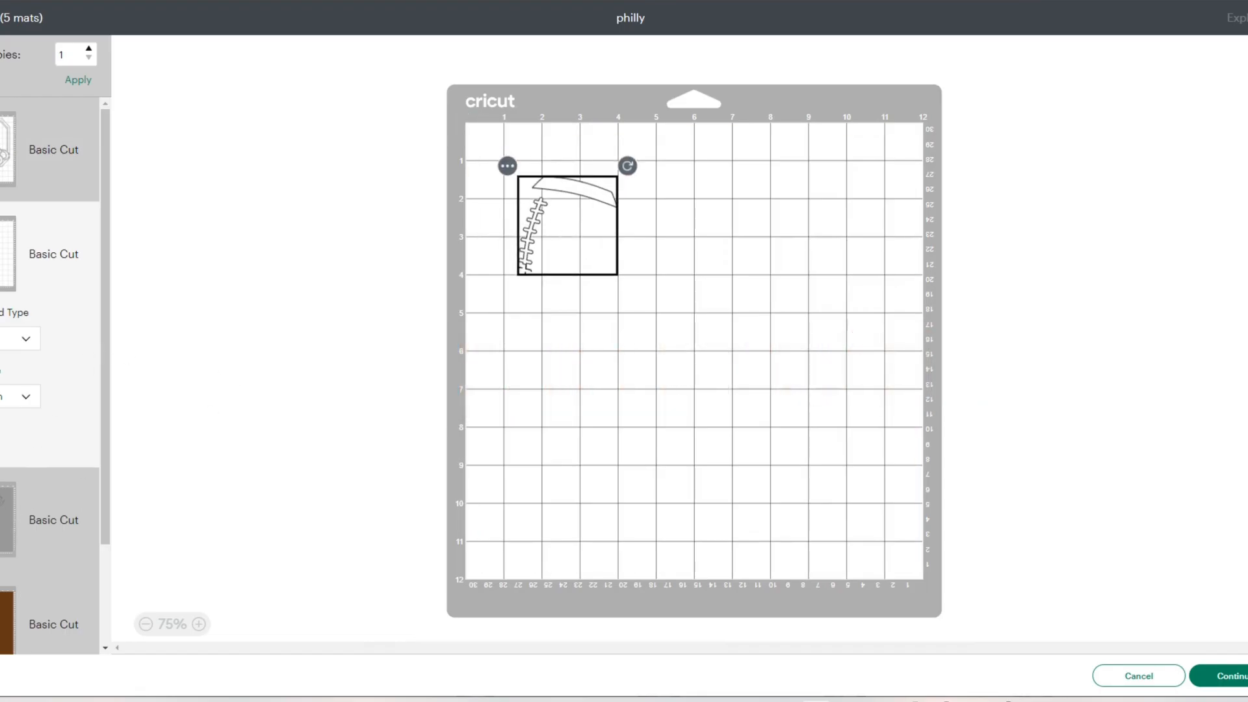
click(8, 520)
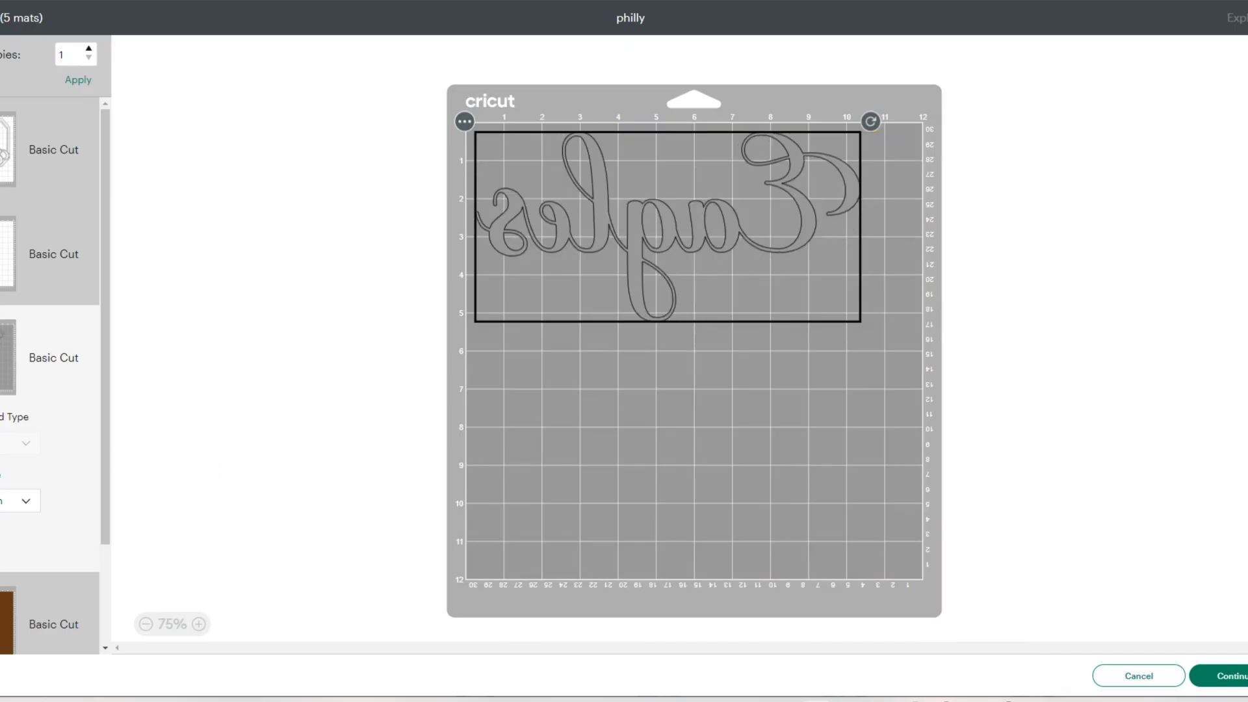
click(8, 621)
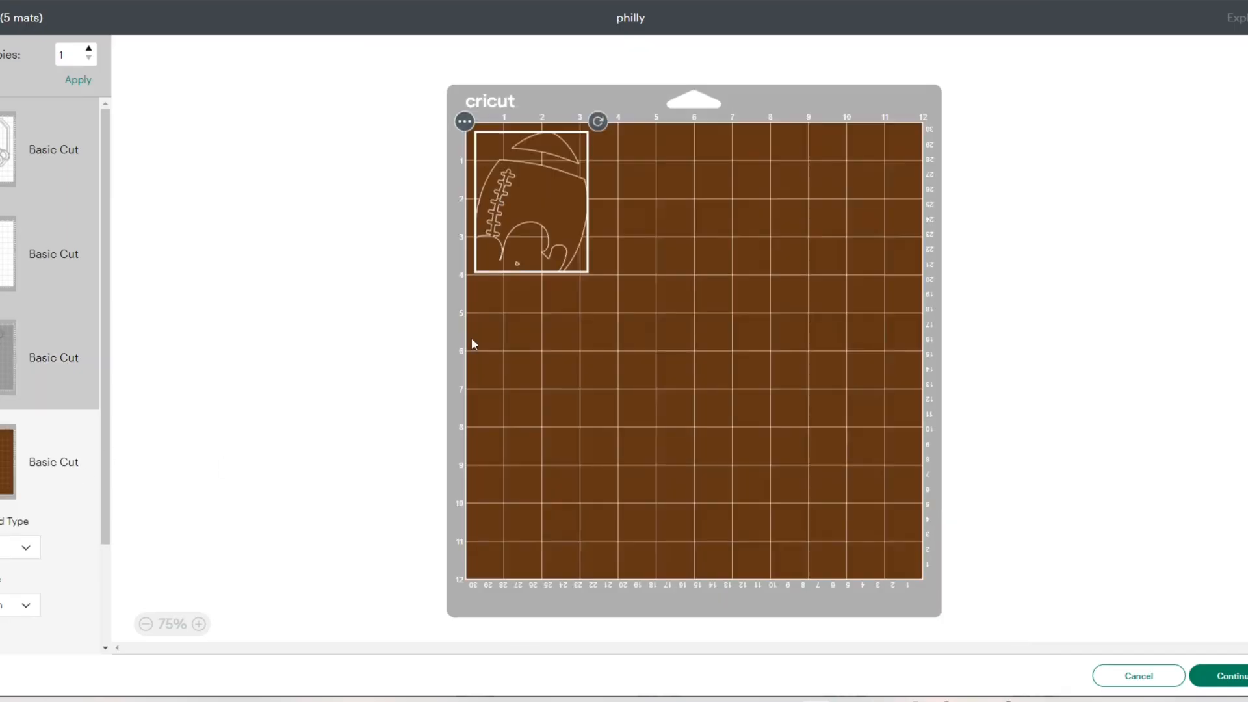
click(466, 121)
click(463, 151)
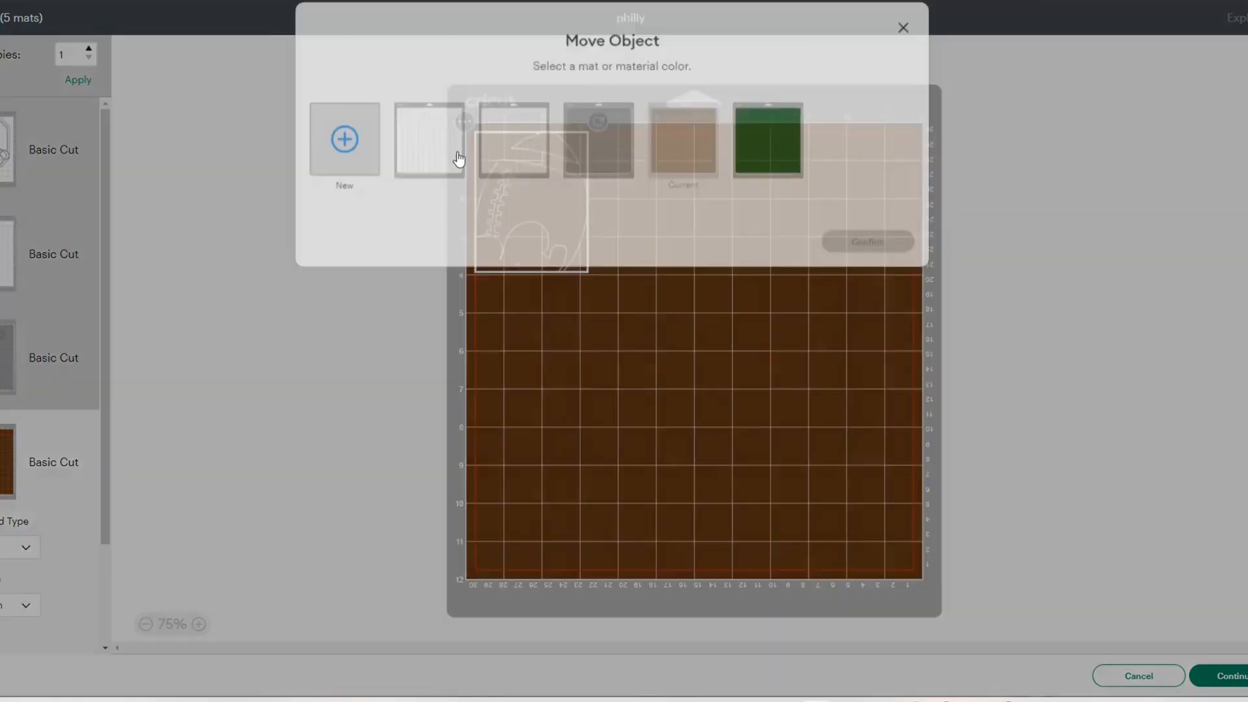
click(513, 172)
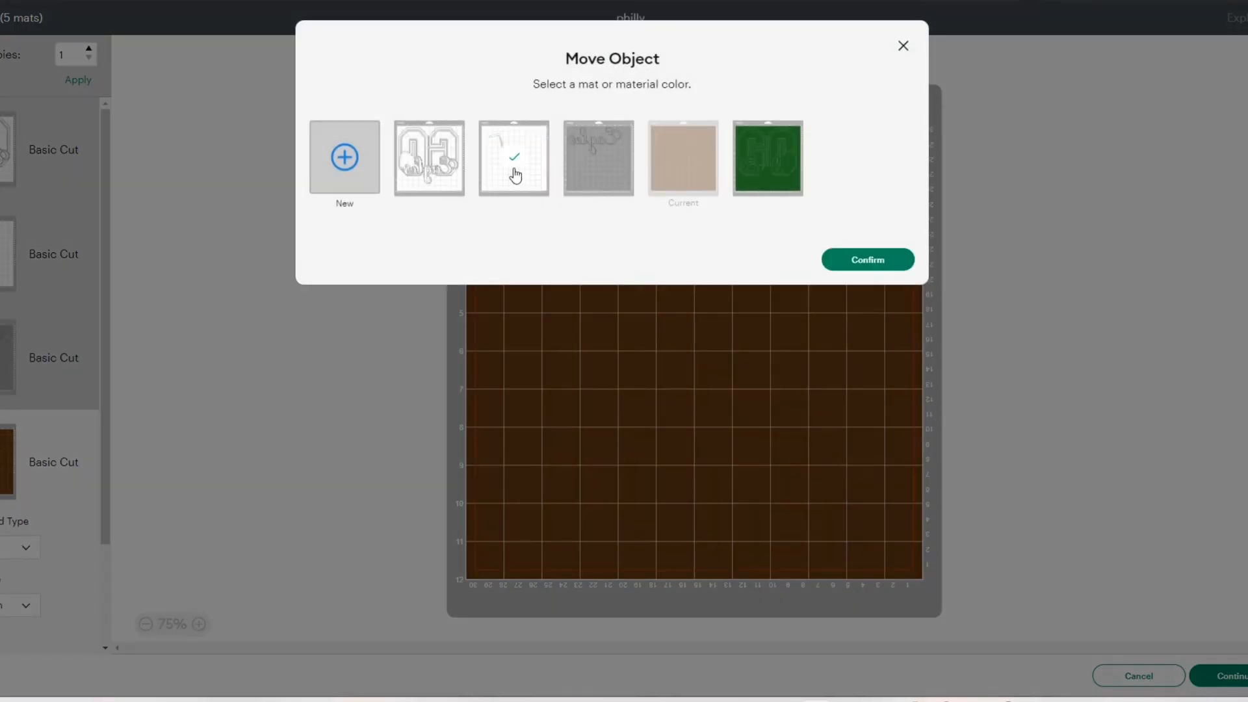
click(853, 267)
drag(502, 224, 544, 491)
- Mirror the green GO mat
scroll(28, 534, down, 3)
click(7, 601)
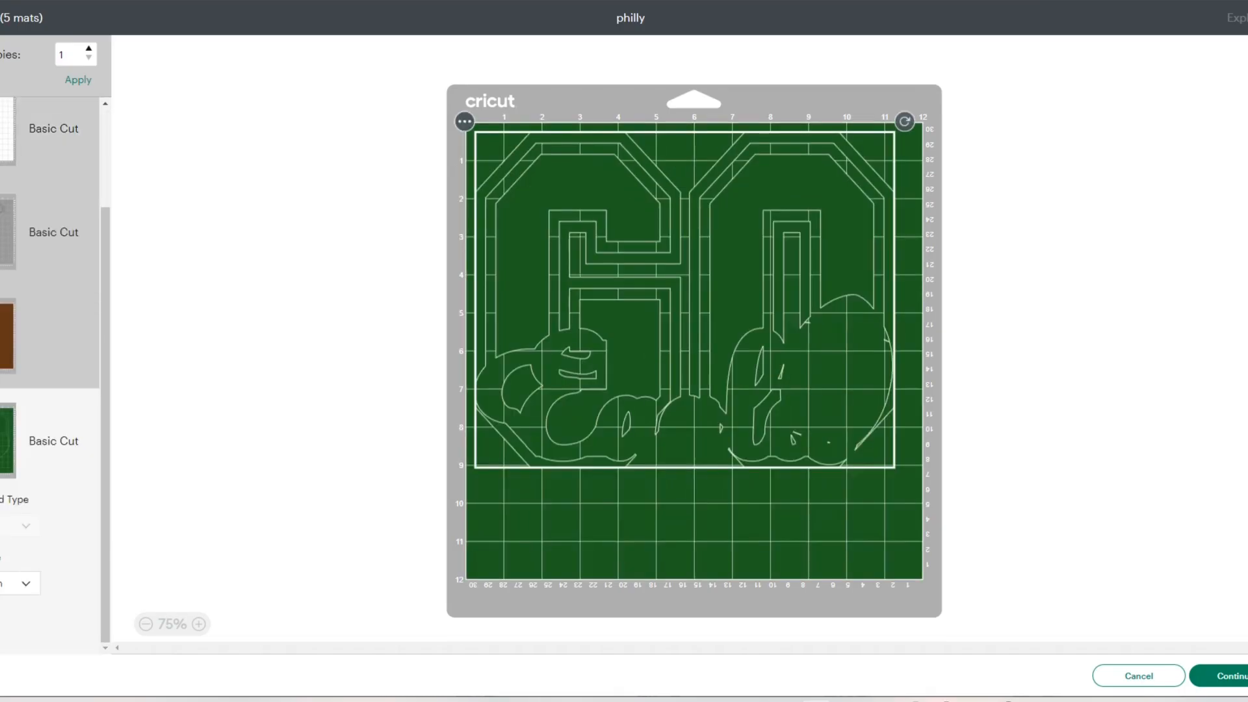
click(0, 618)
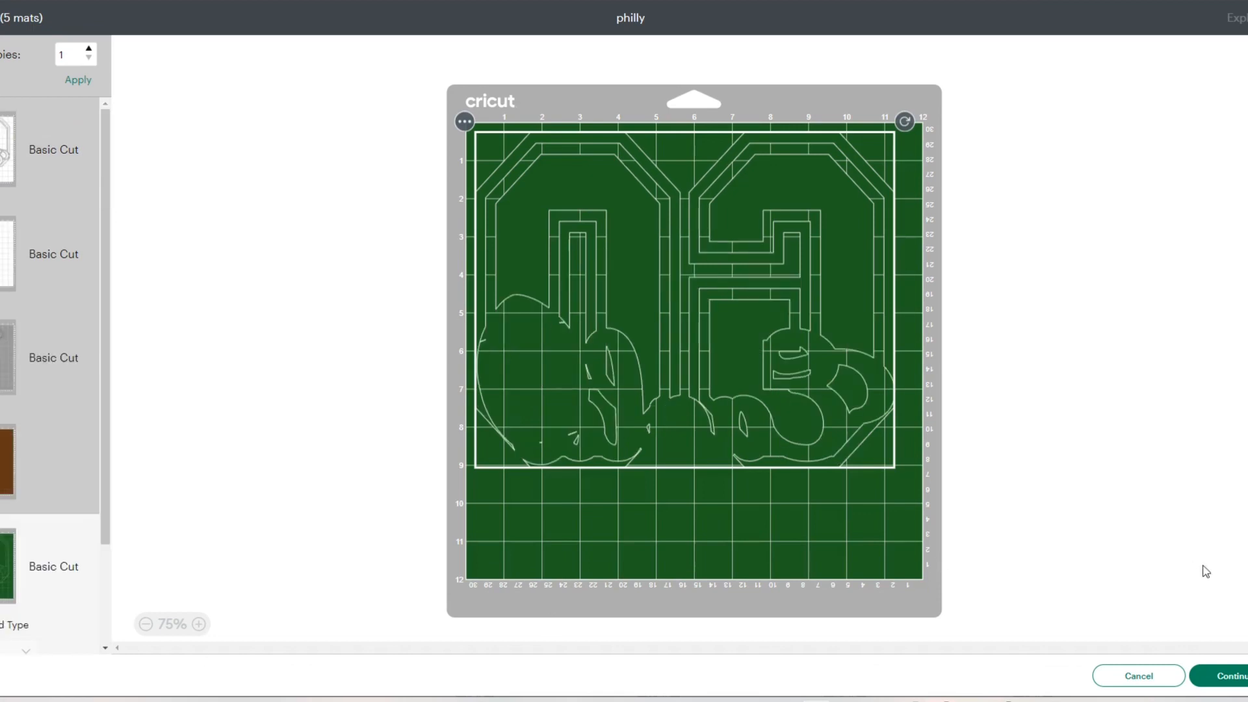
- Continue to the cutting setup and set the base material to Glitter Iron-On
click(1229, 676)
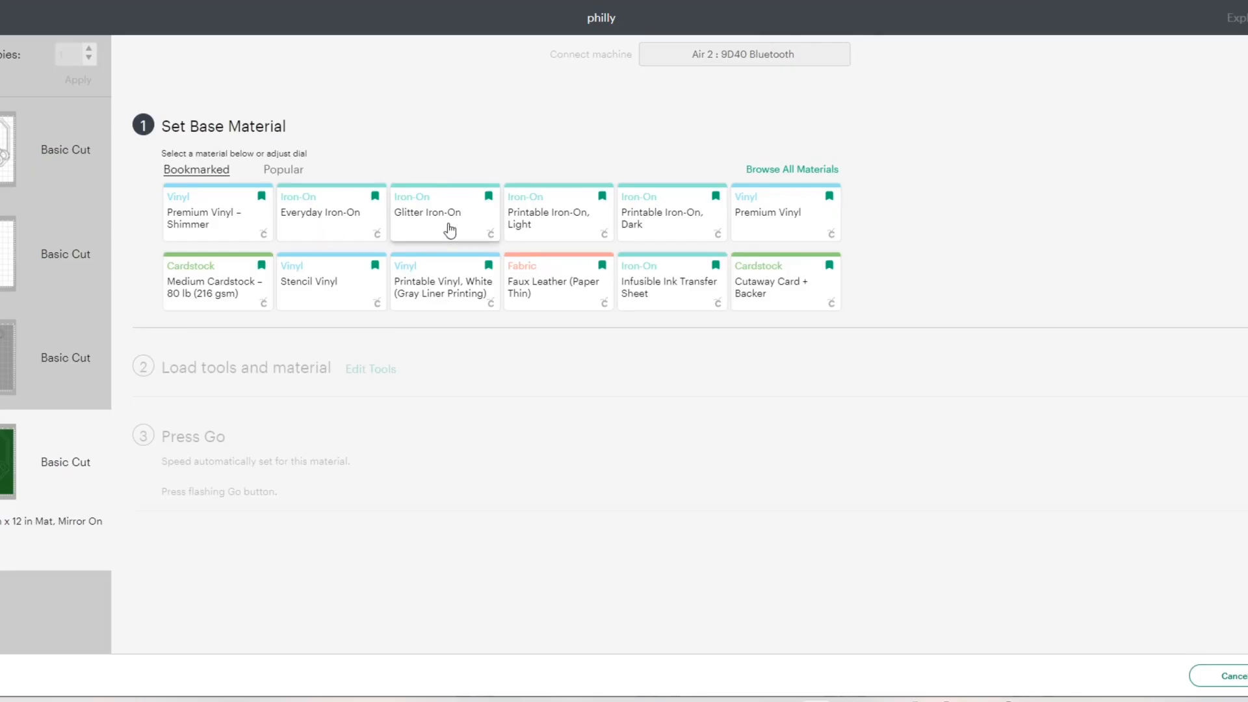
click(442, 222)
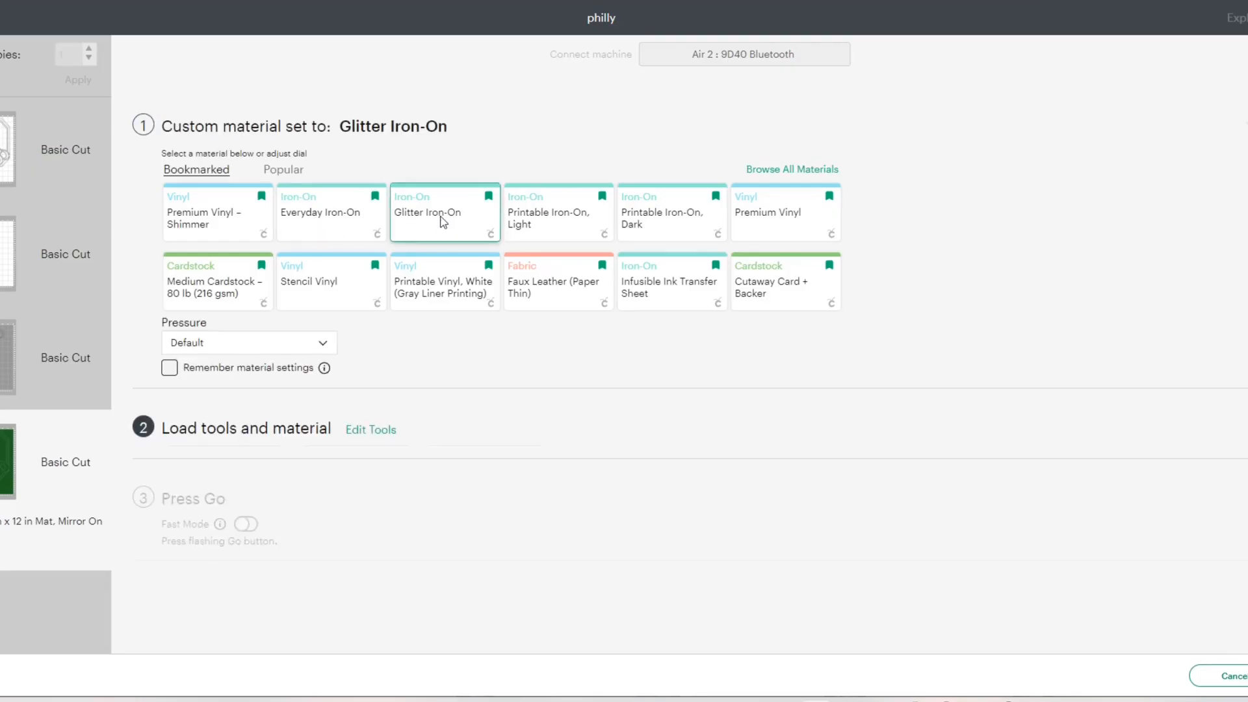